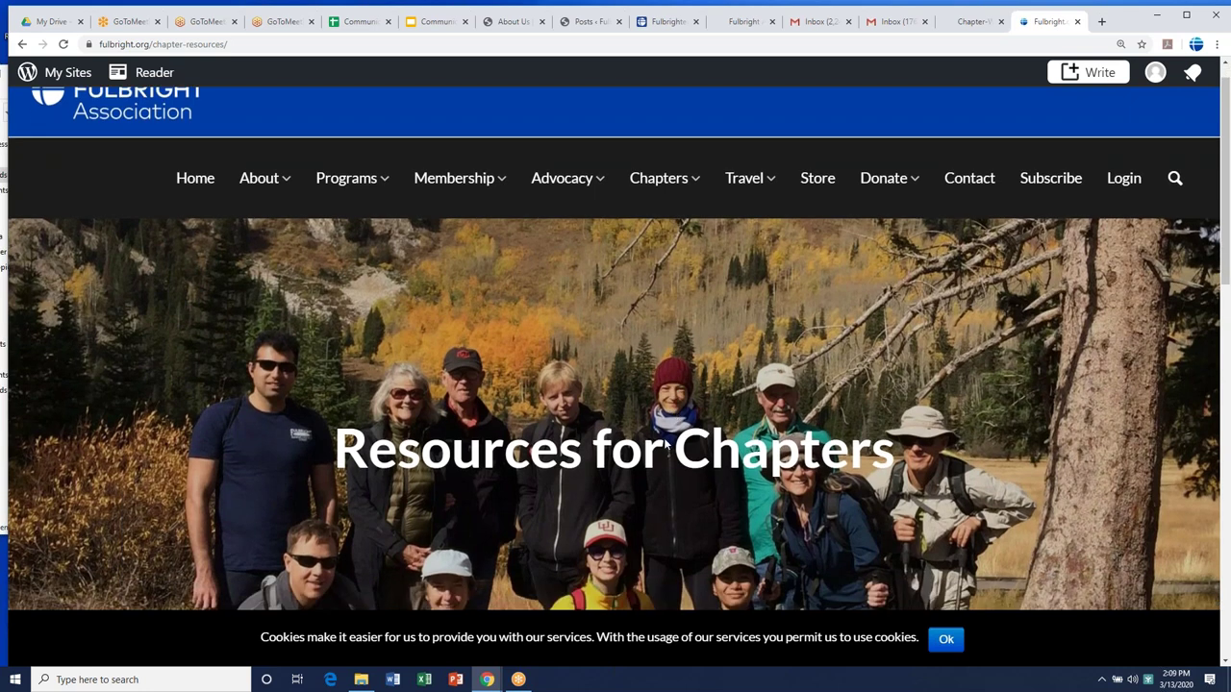
- Locate the Website Group Administrator Guide among the chapter resources and read its PDF down to the Member Management section
scroll(664, 442, down, 3)
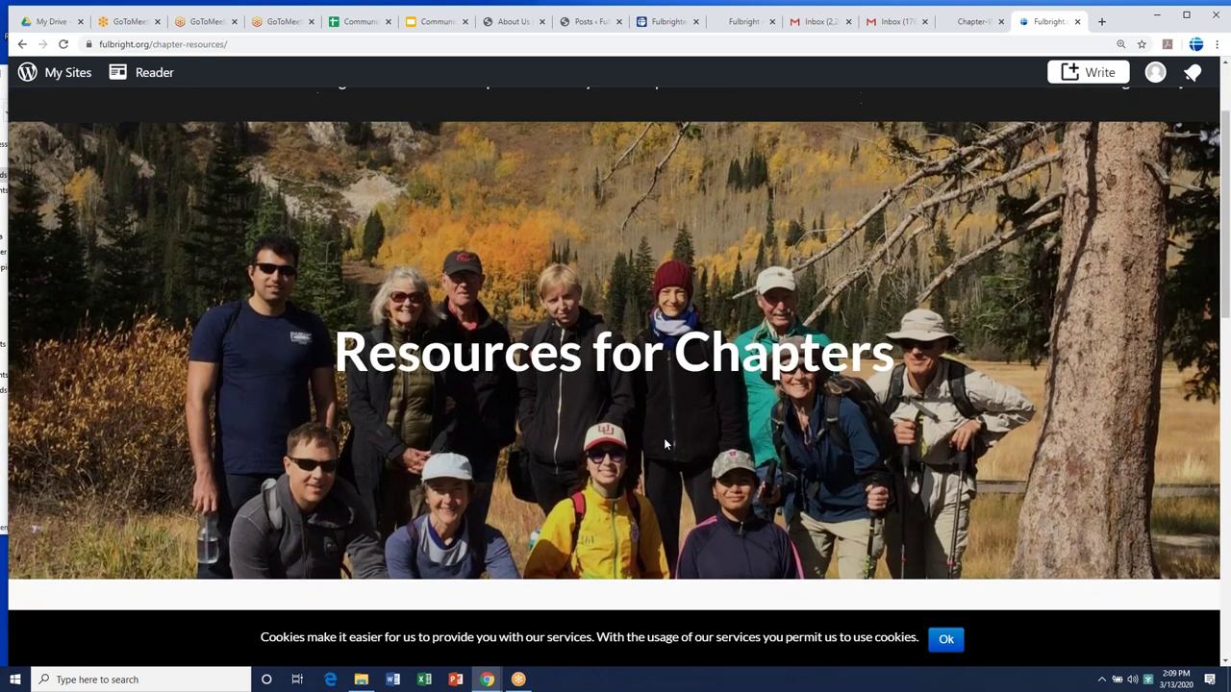
scroll(663, 443, down, 7)
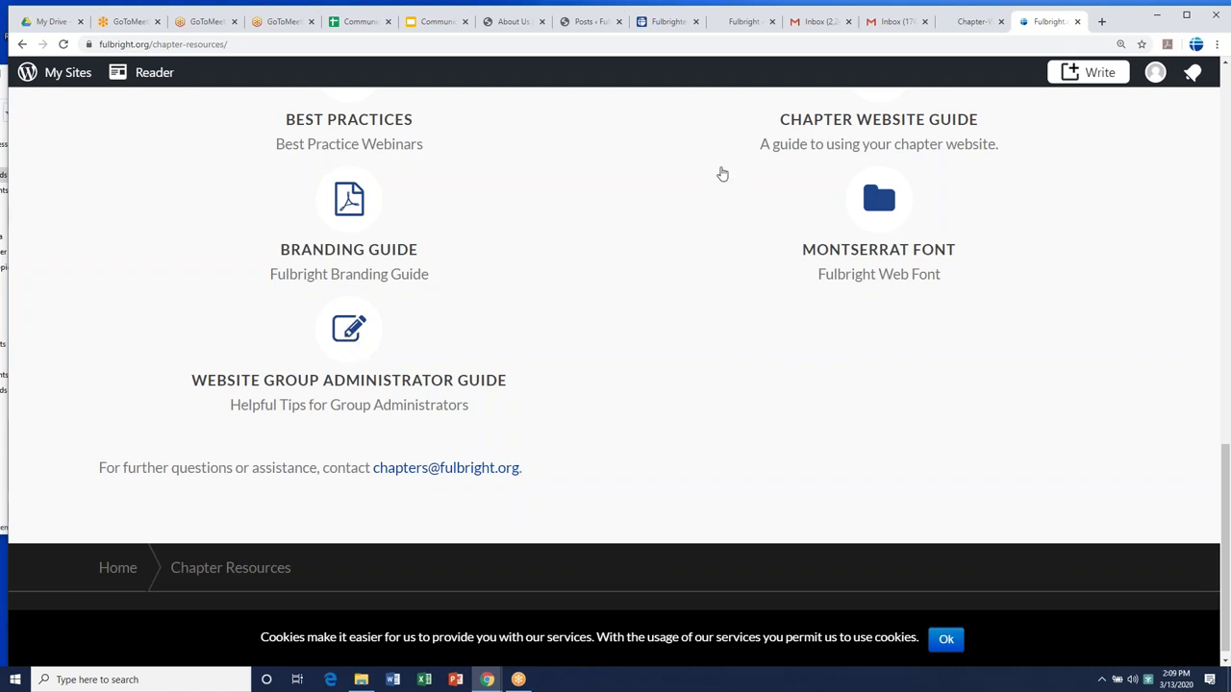
click(954, 31)
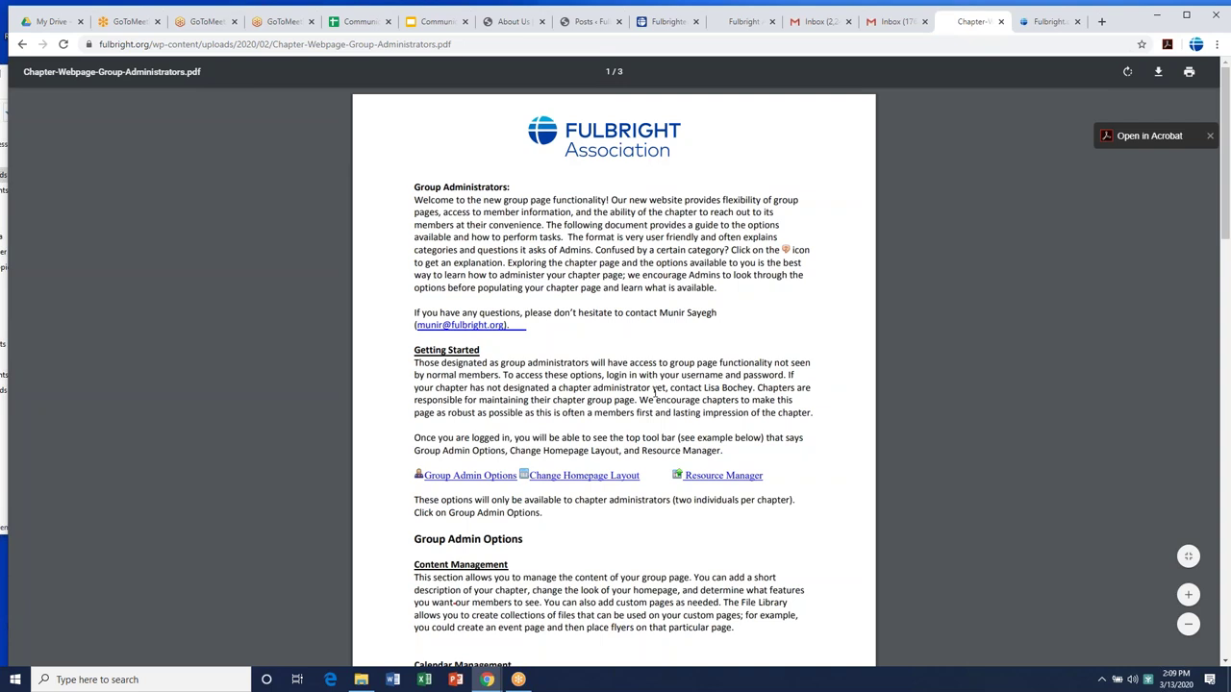
scroll(655, 391, down, 1)
scroll(655, 391, down, 1)
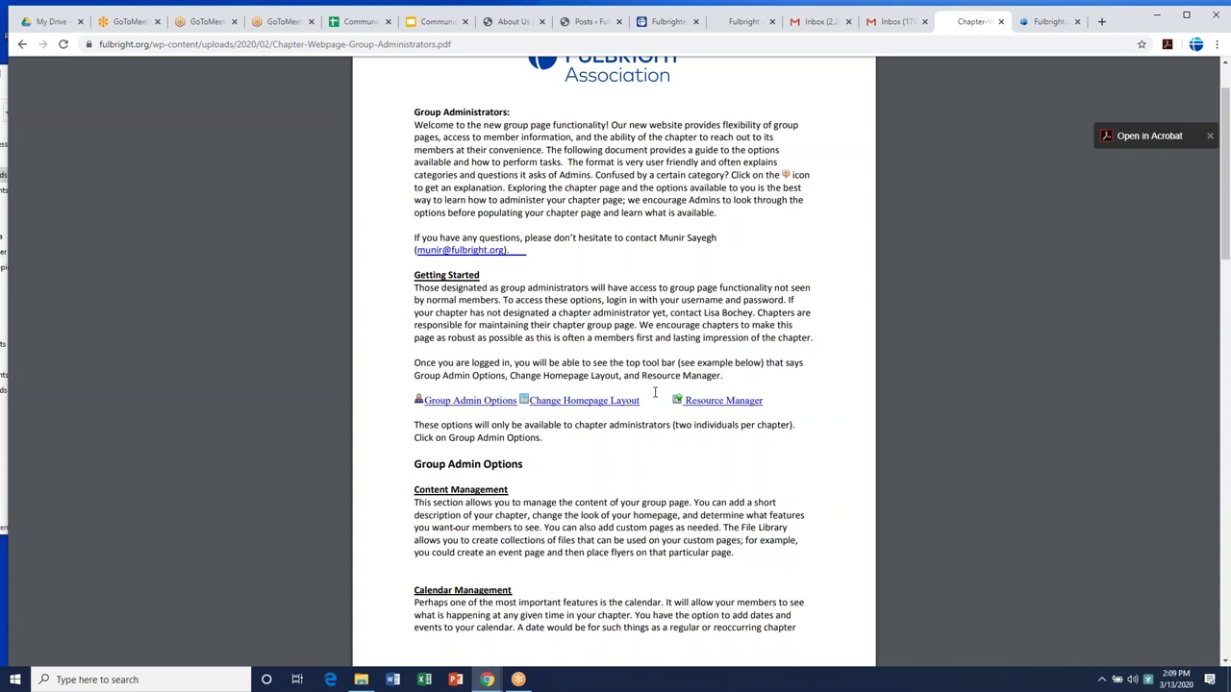
scroll(655, 392, down, 1)
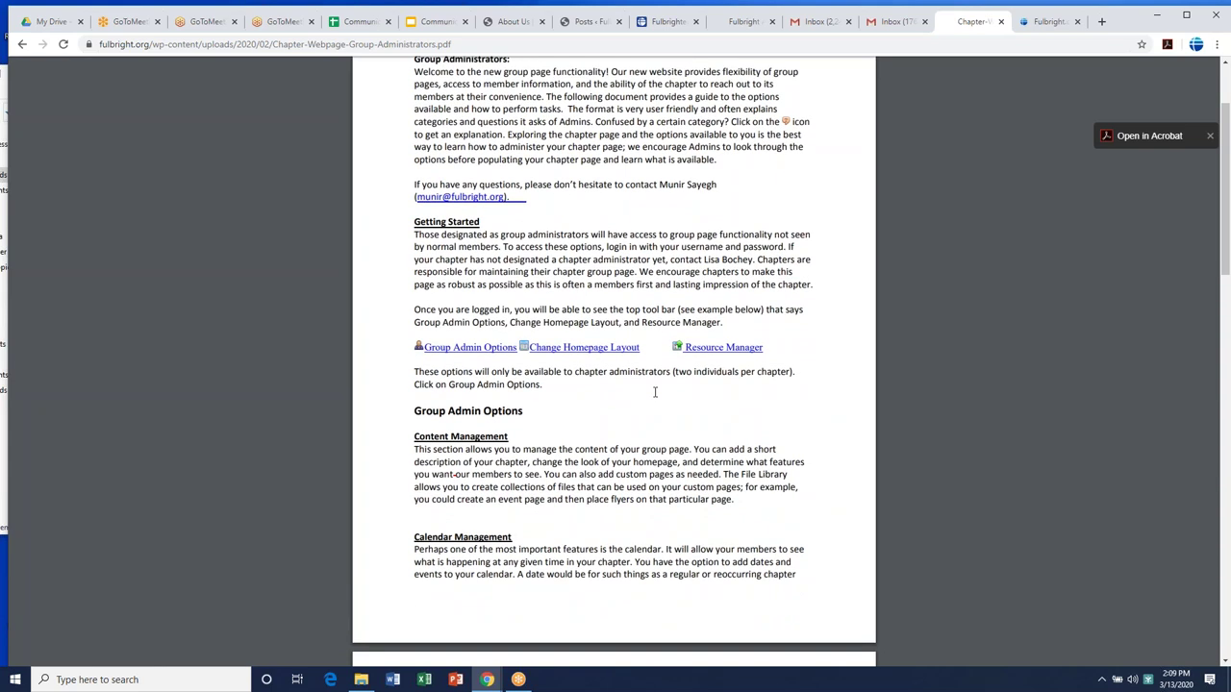
scroll(655, 393, down, 1)
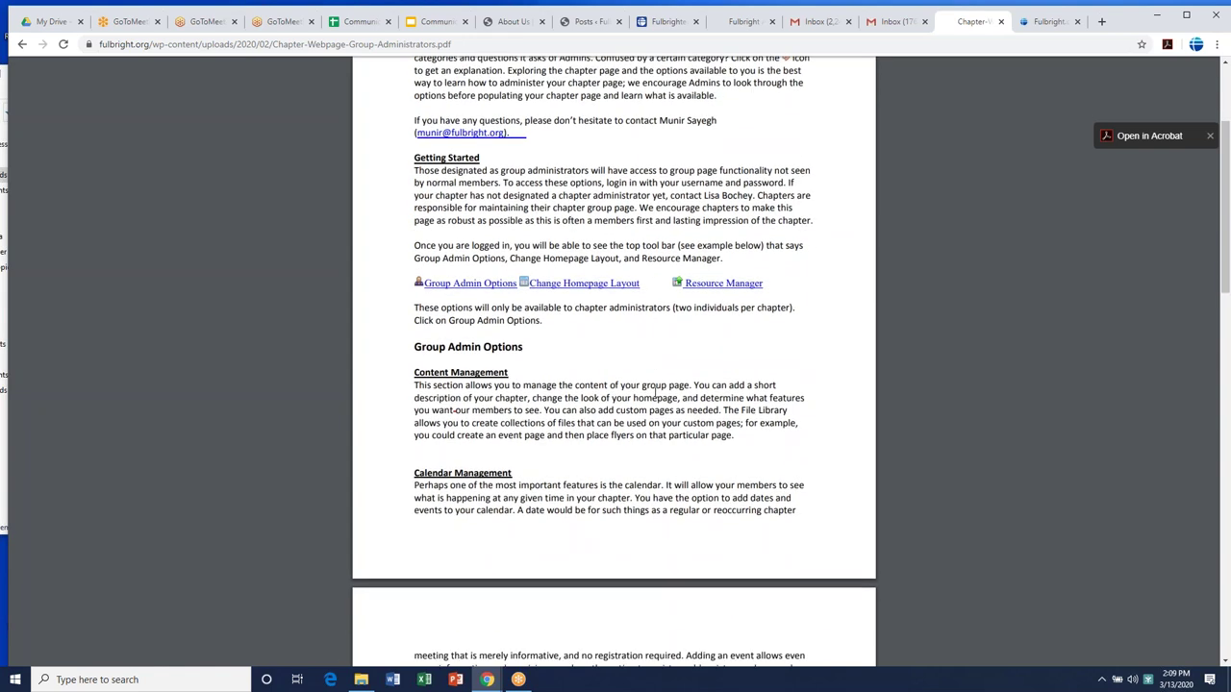
scroll(599, 455, down, 1)
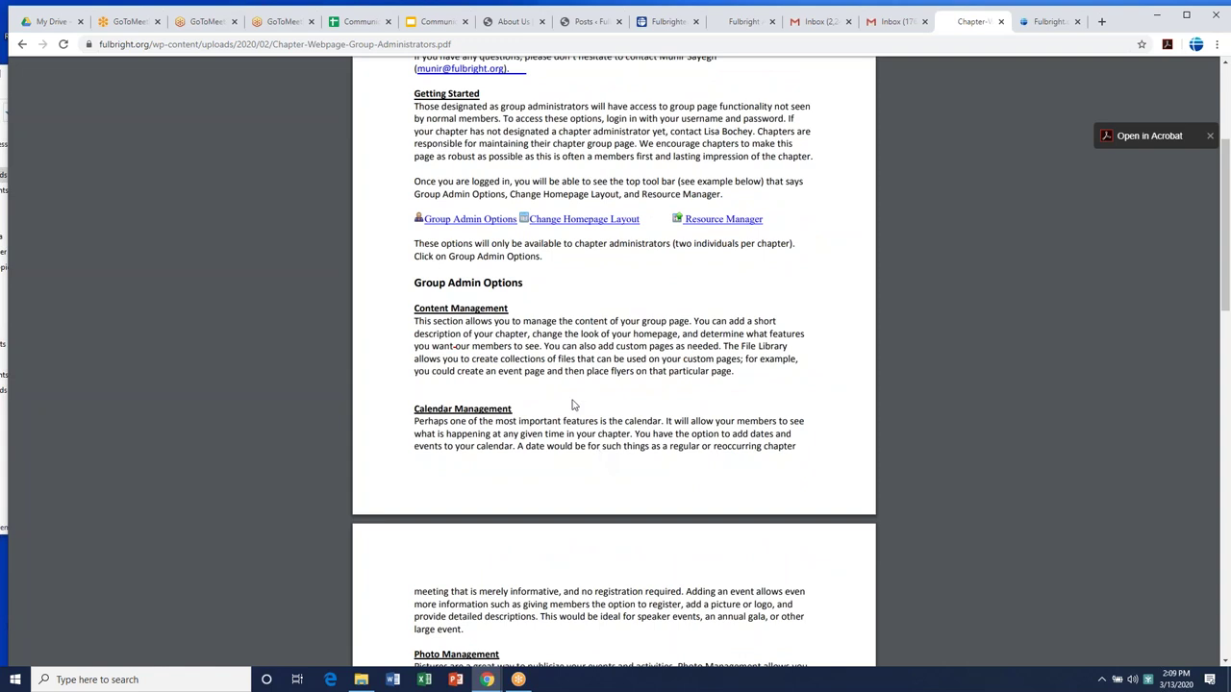
scroll(593, 392, down, 2)
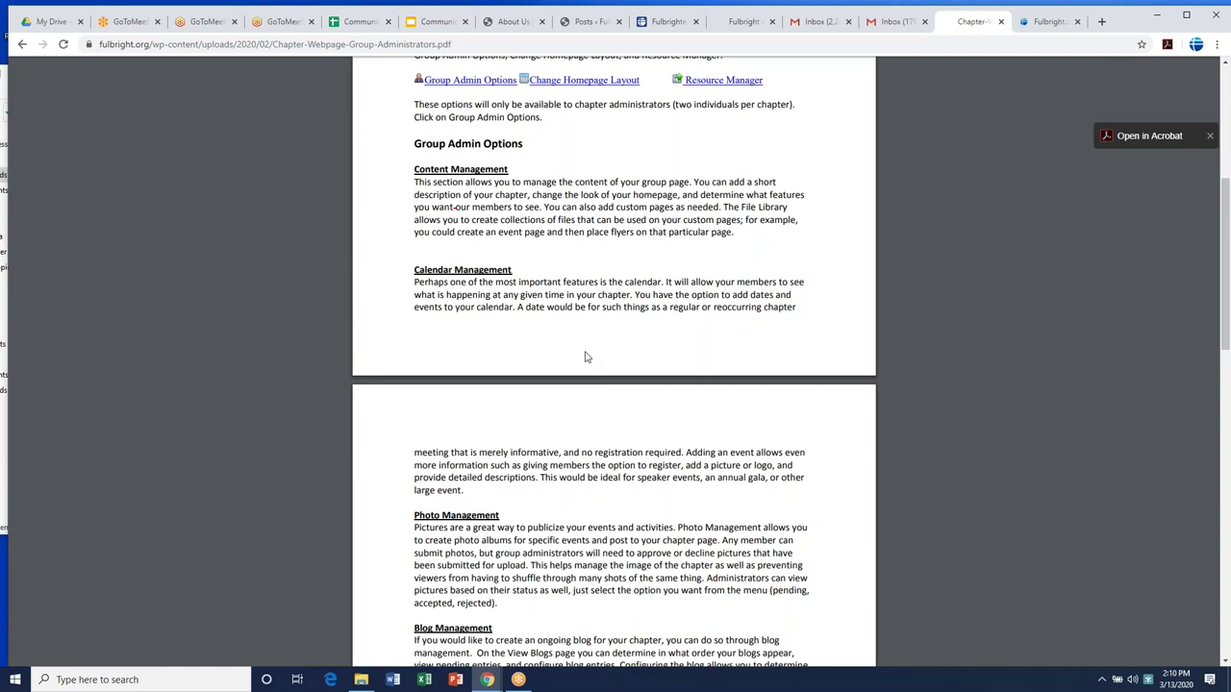
scroll(586, 357, down, 2)
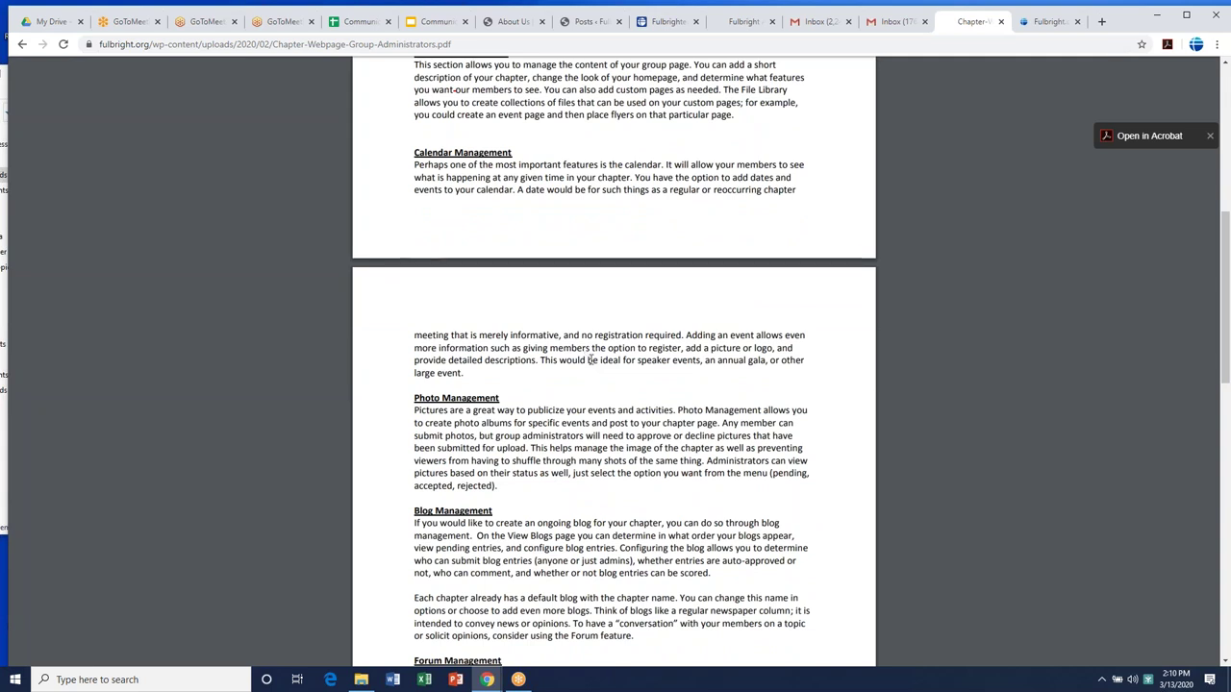
scroll(590, 360, down, 5)
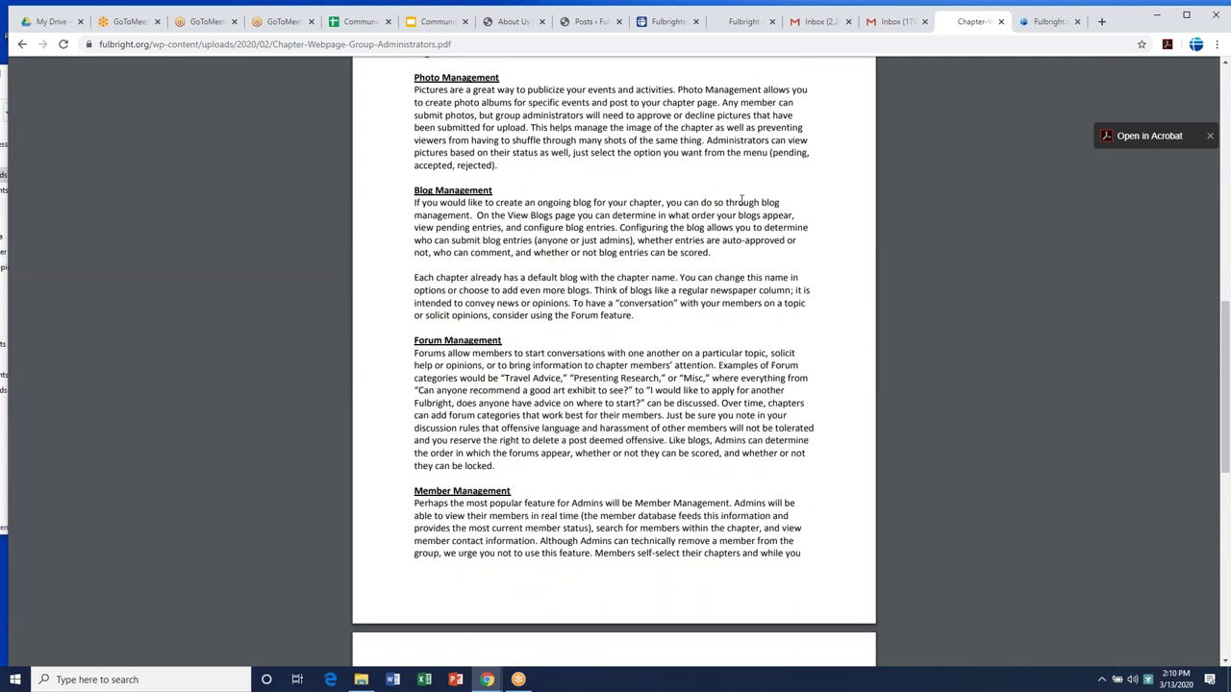
- Return to the Fulbright website, go to its home page, and open the chapters' General Resources page to review the listed guides
click(1058, 22)
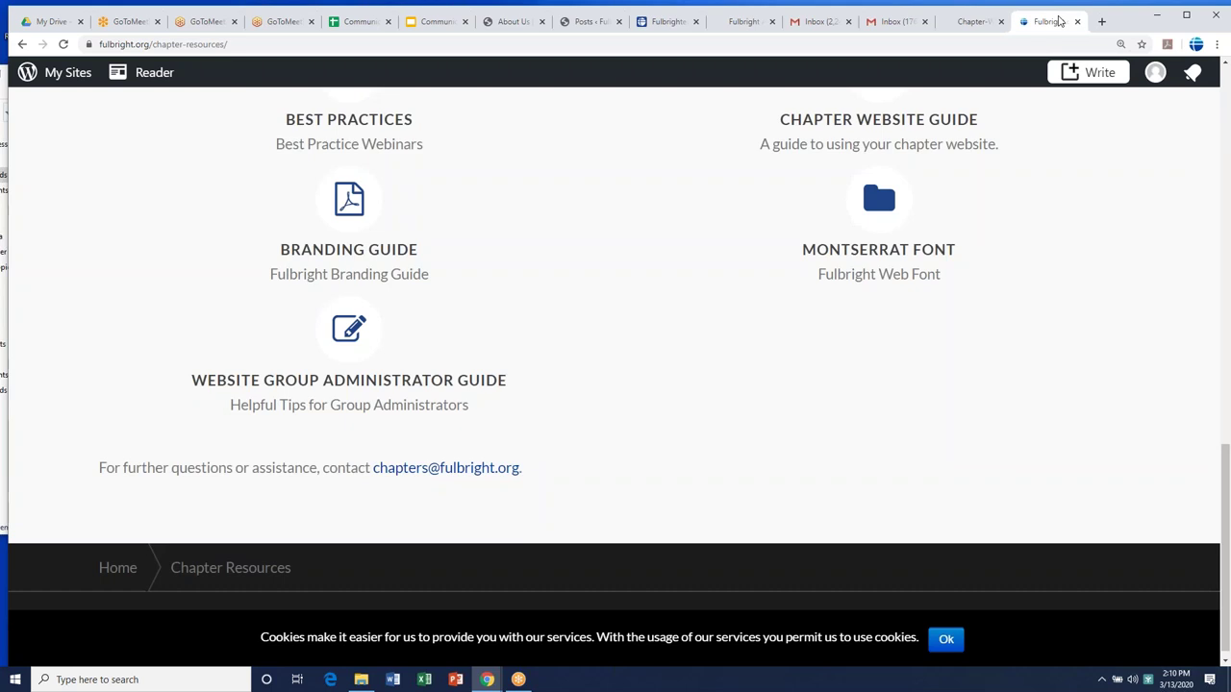
scroll(780, 212, up, 10)
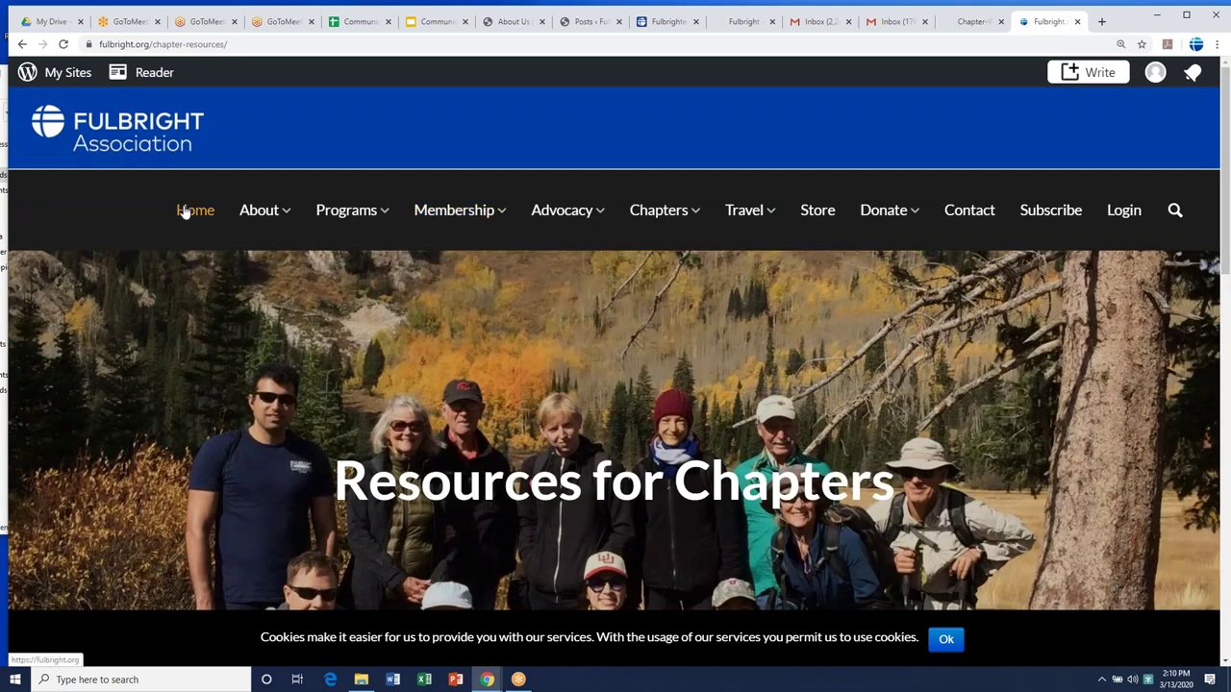
click(185, 212)
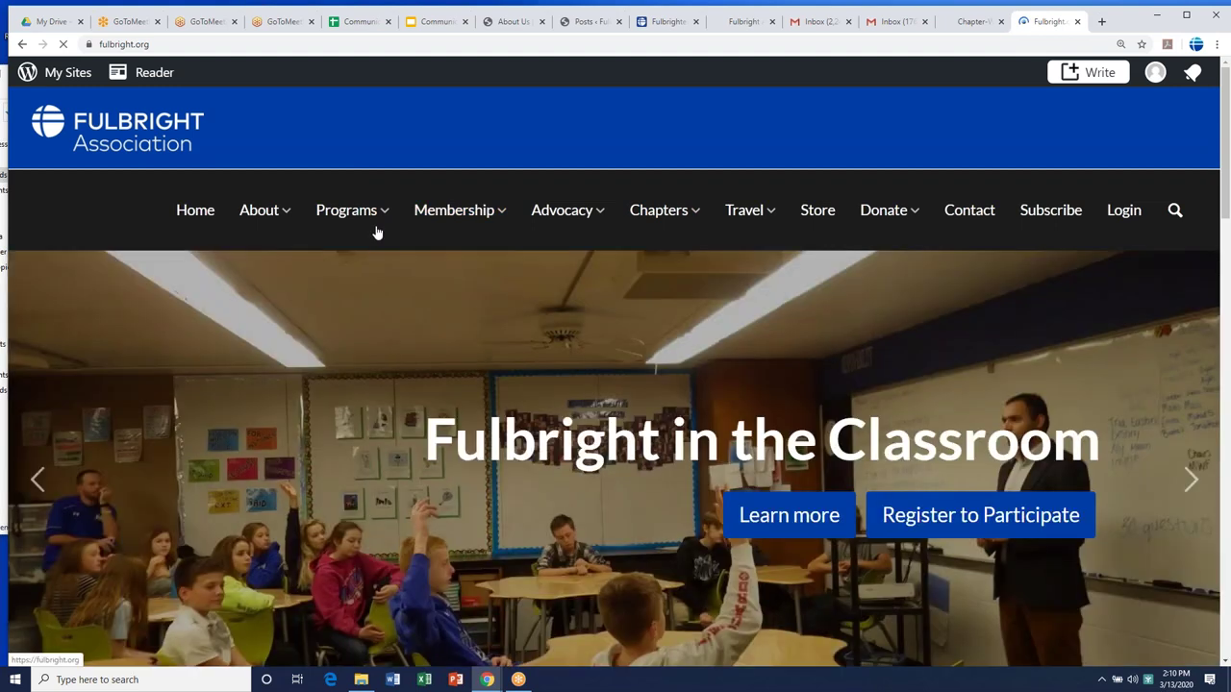
mouse_move(667, 216)
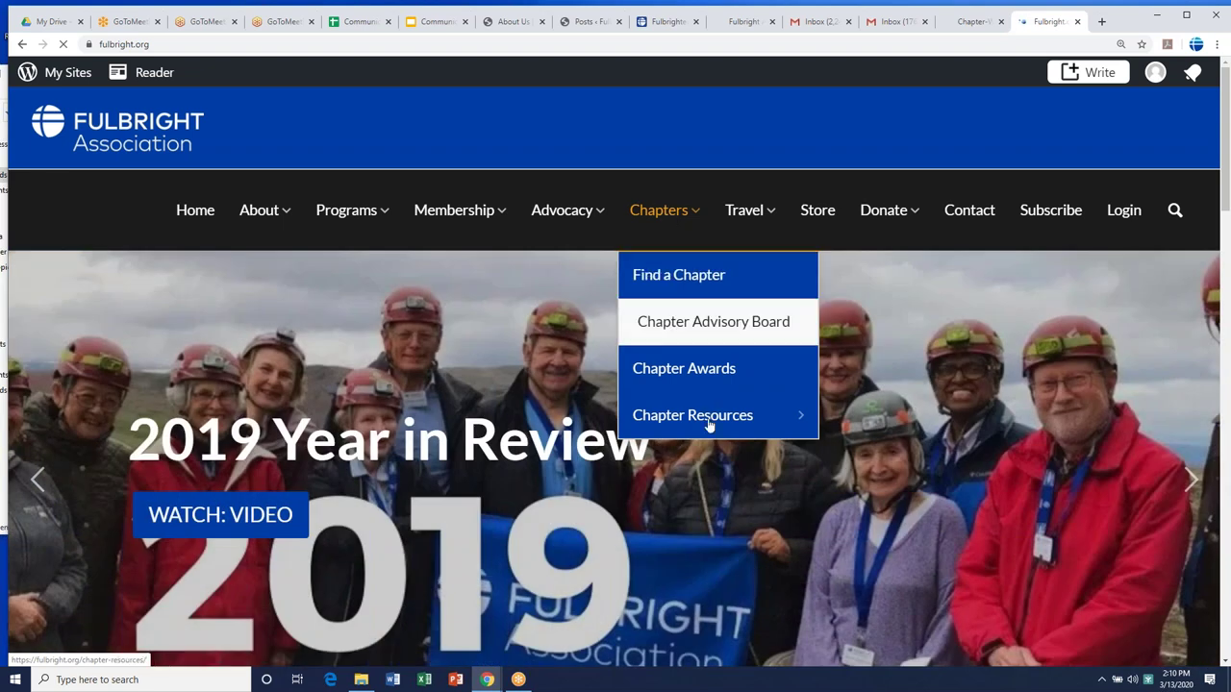
mouse_move(708, 426)
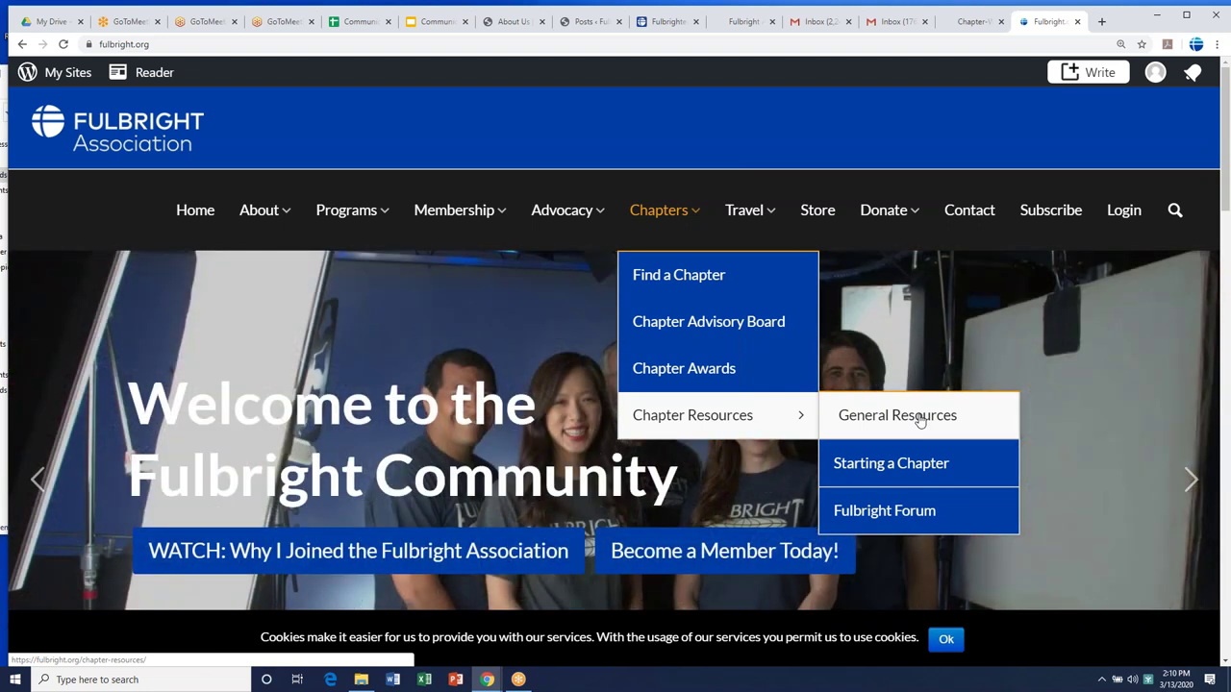
click(918, 420)
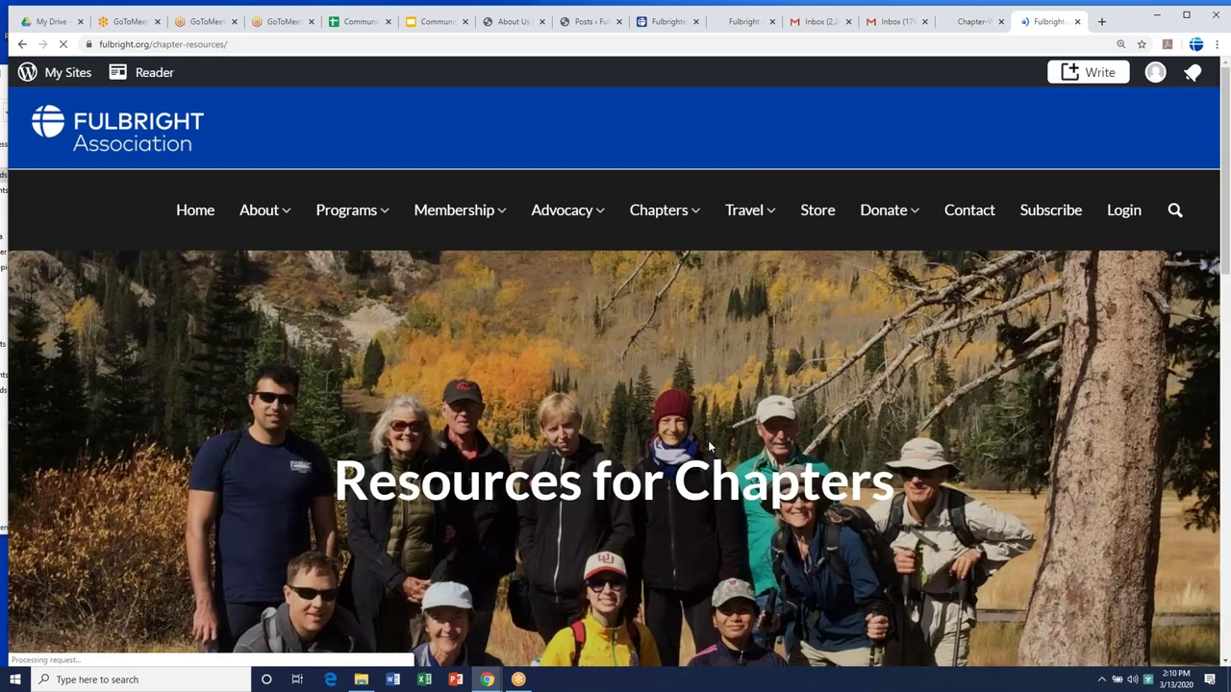
scroll(709, 446, down, 10)
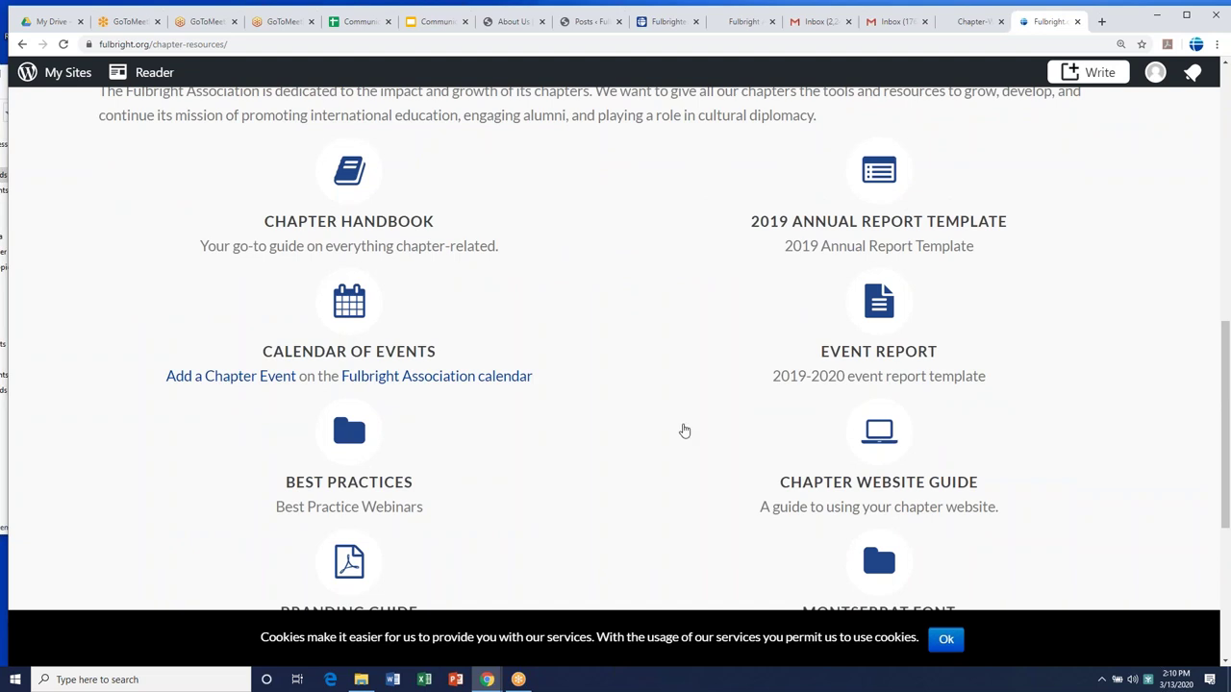
scroll(665, 426, down, 1)
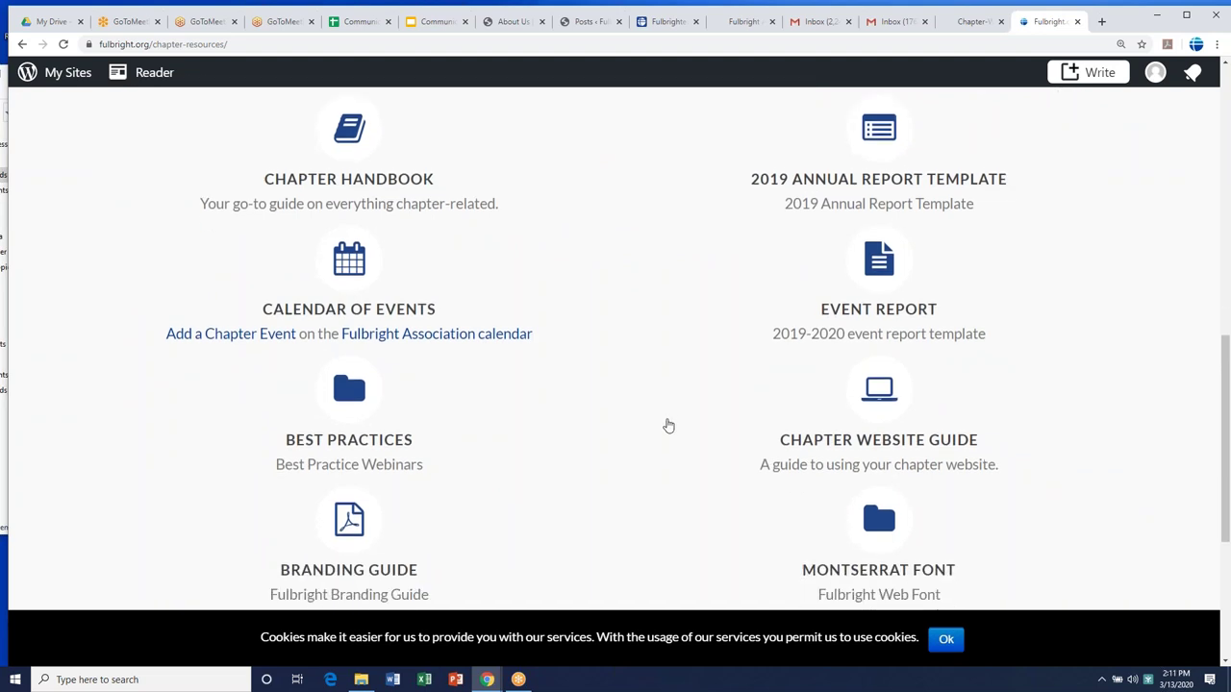
scroll(667, 426, down, 2)
scroll(668, 426, up, 2)
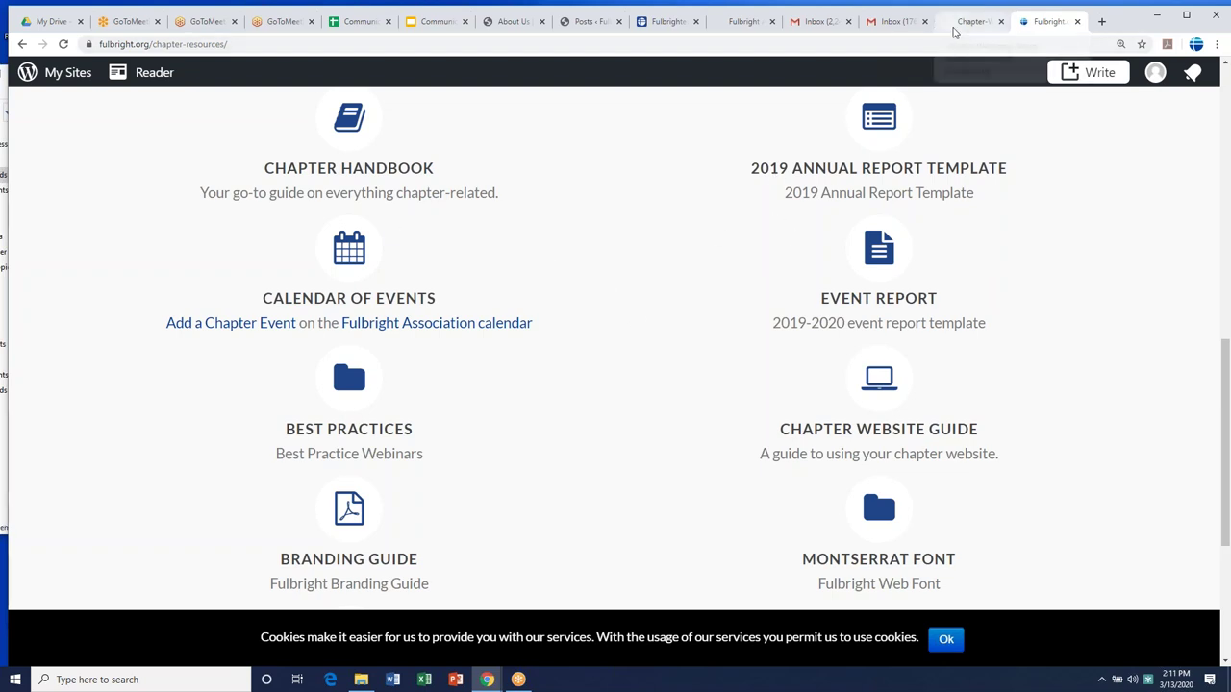
- Go back to the group administrators PDF and read the remaining sections on Member Management, Member Communication, Change Homepage Layout and Resource Manager
click(955, 32)
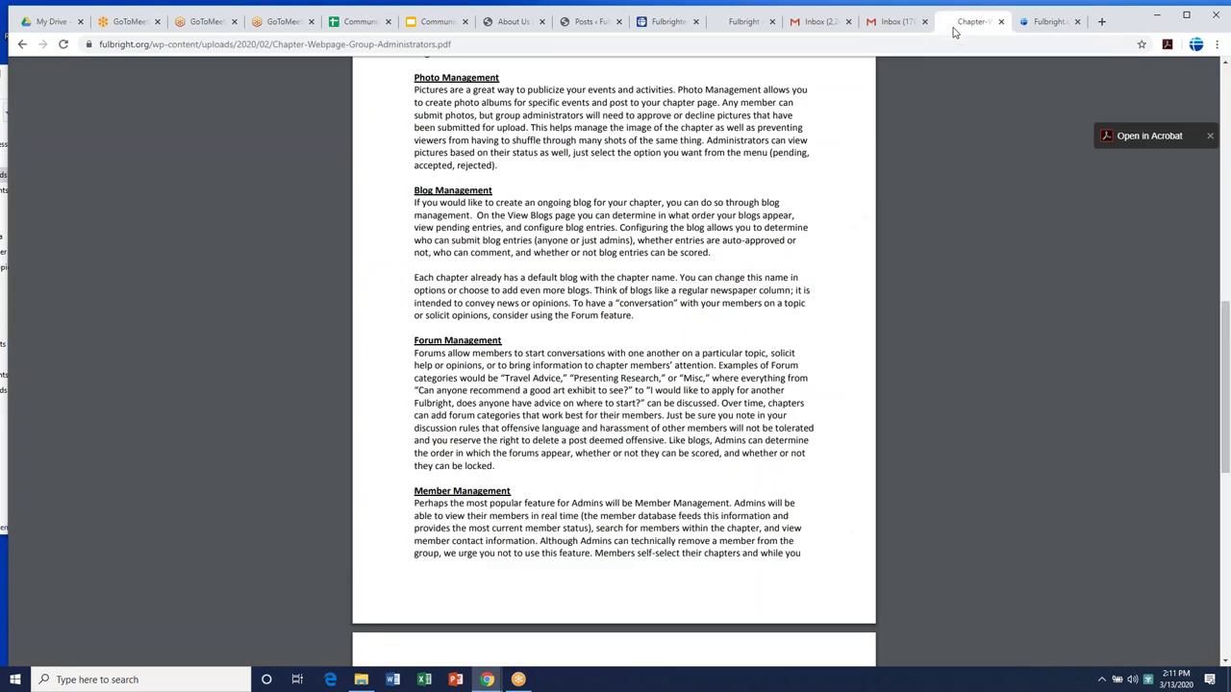
scroll(664, 416, down, 1)
scroll(664, 416, down, 1)
scroll(663, 415, down, 1)
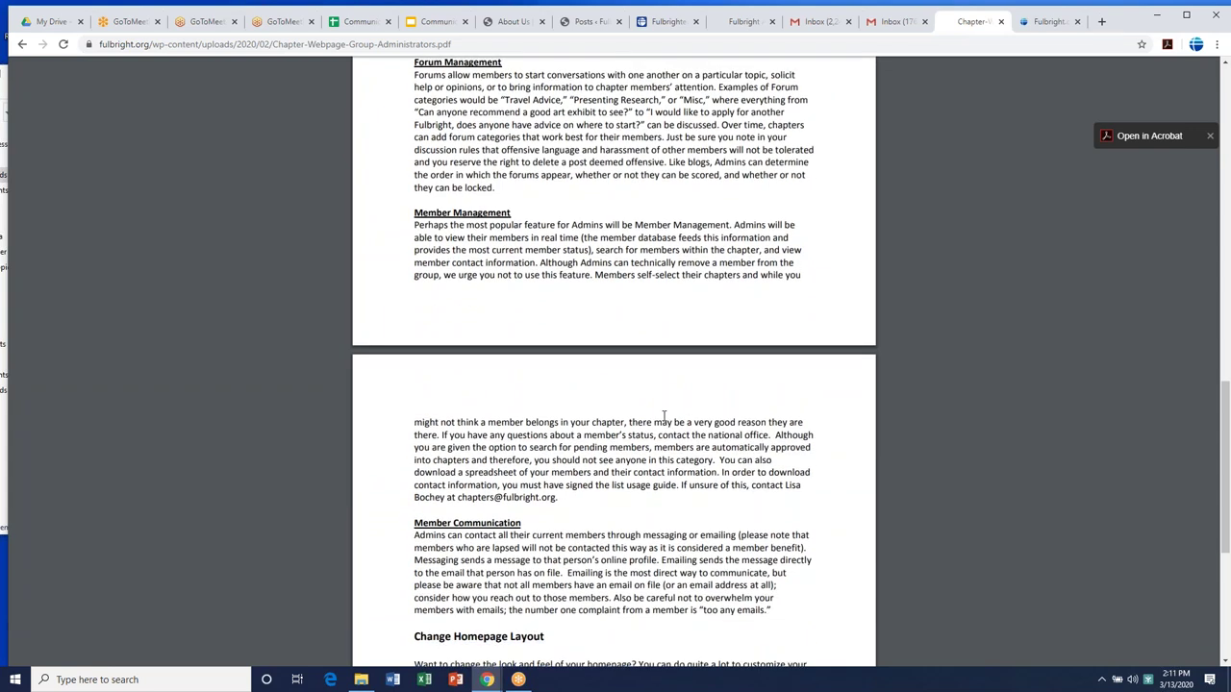
scroll(663, 416, down, 2)
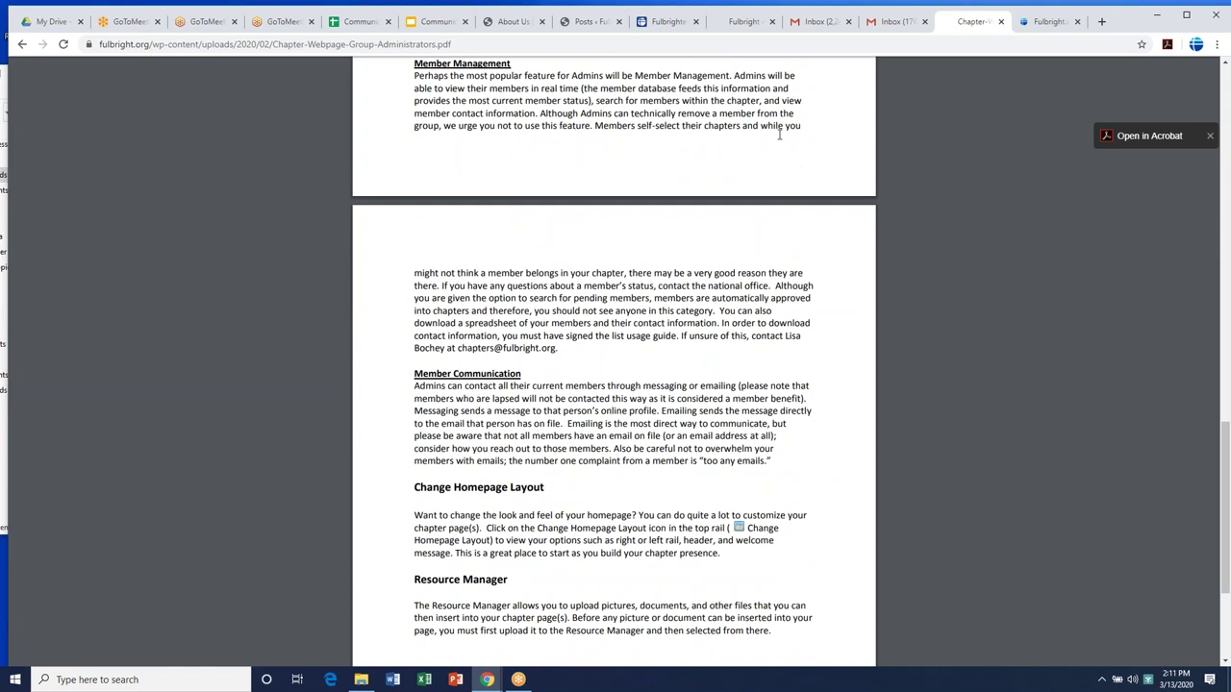
mouse_move(741, 64)
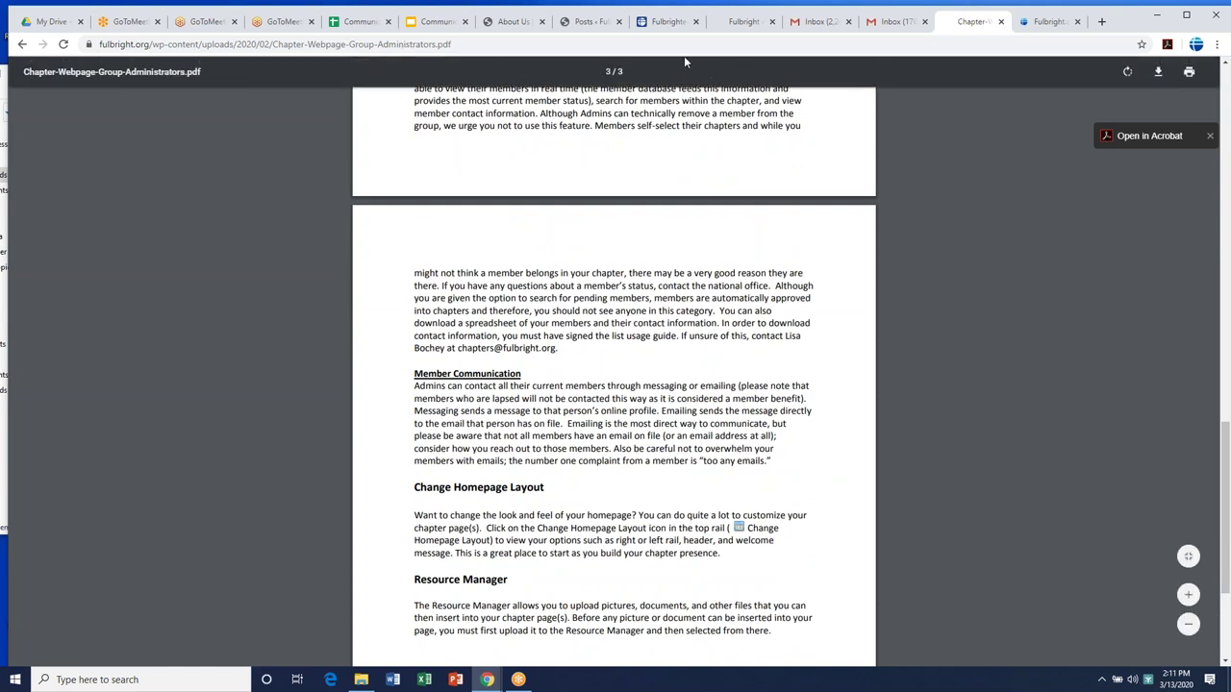
- In the Fulbright members site, go to the profile home and open the Test Group page from the profile's list of chapters
click(733, 27)
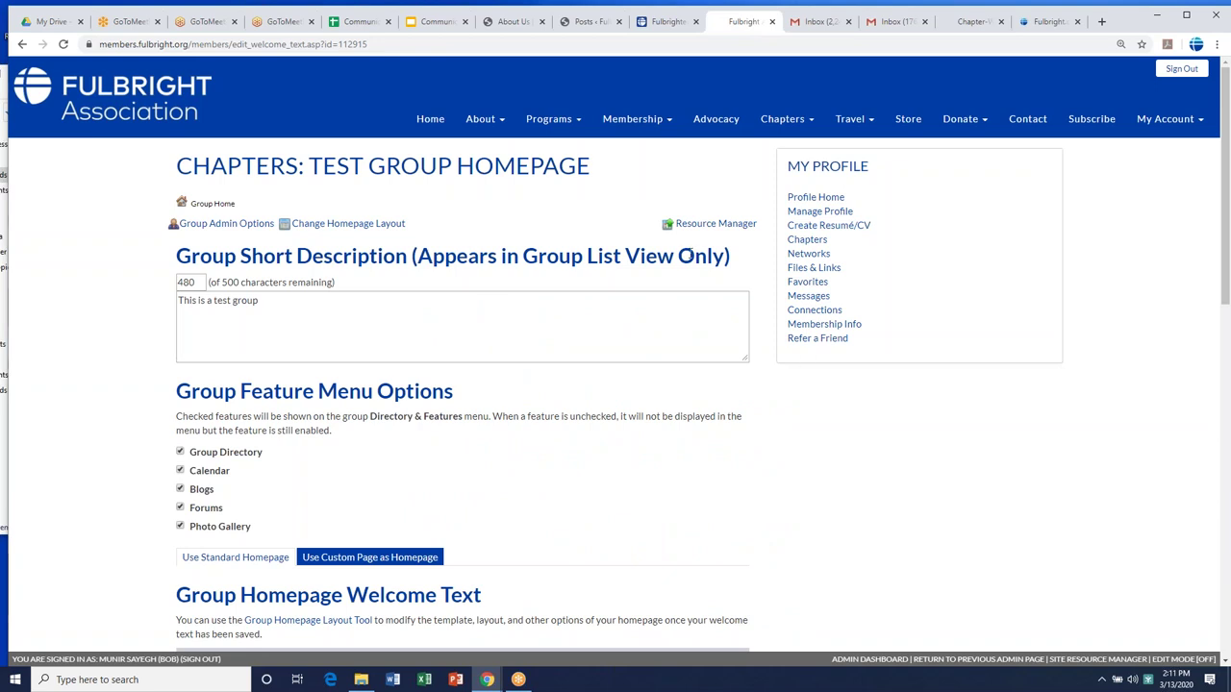
click(802, 199)
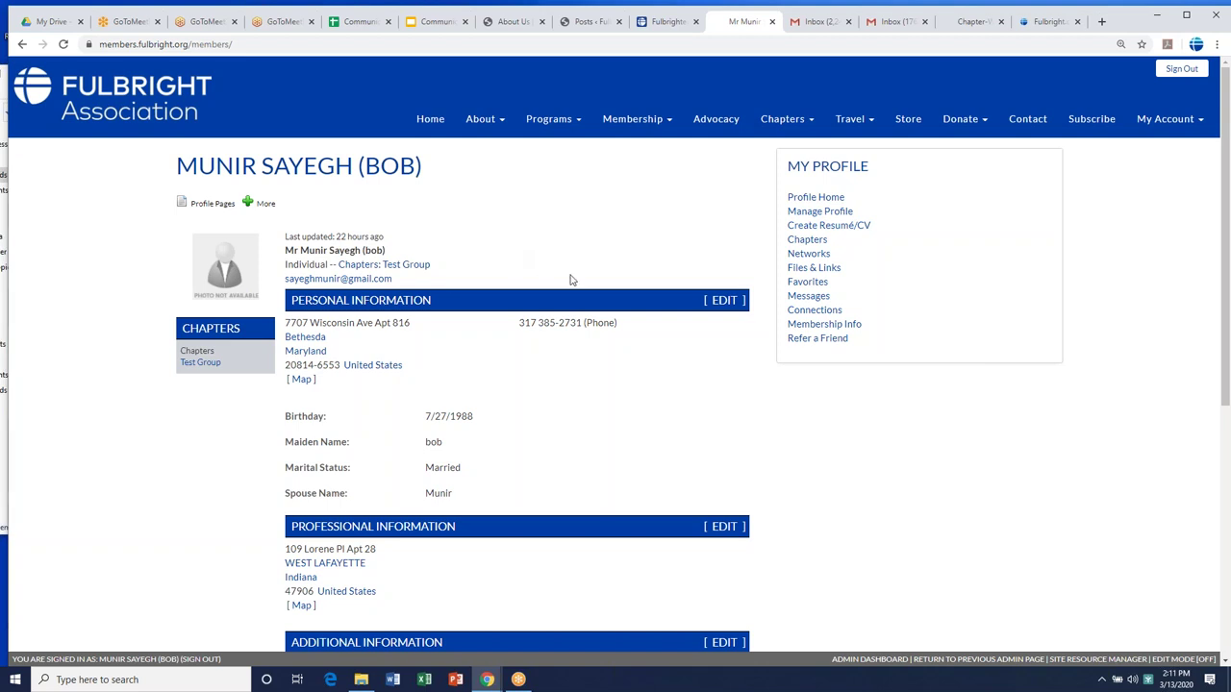
click(816, 242)
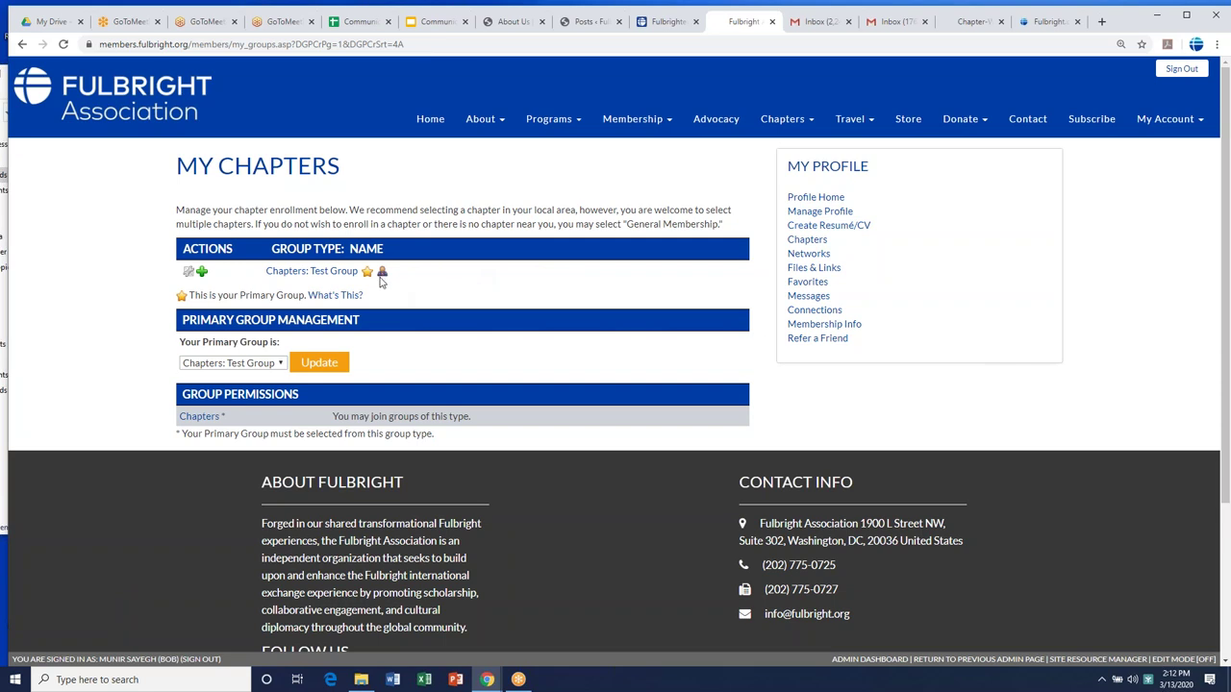
mouse_move(382, 278)
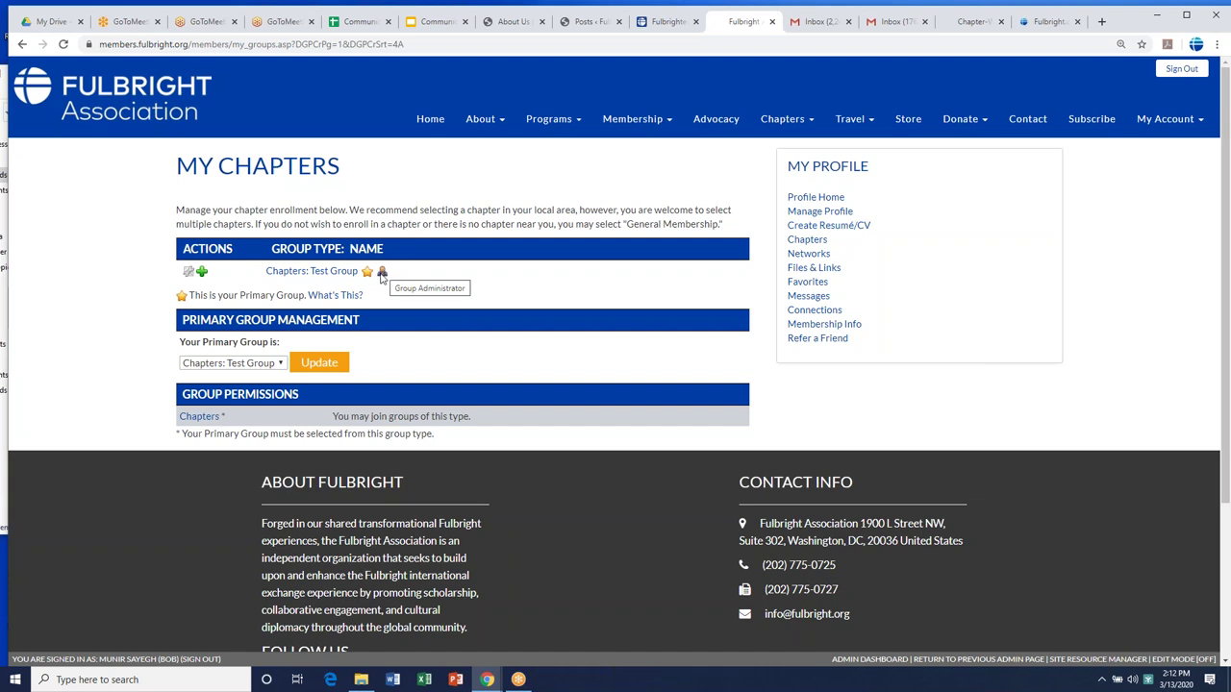
click(188, 276)
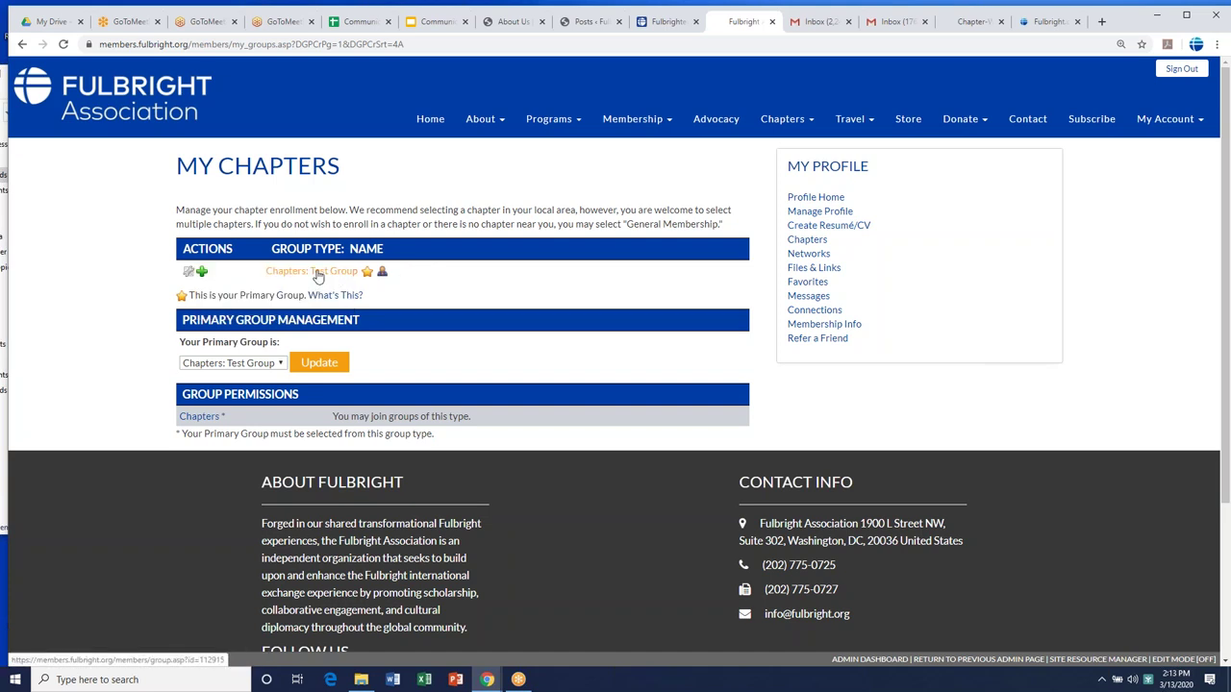
click(317, 272)
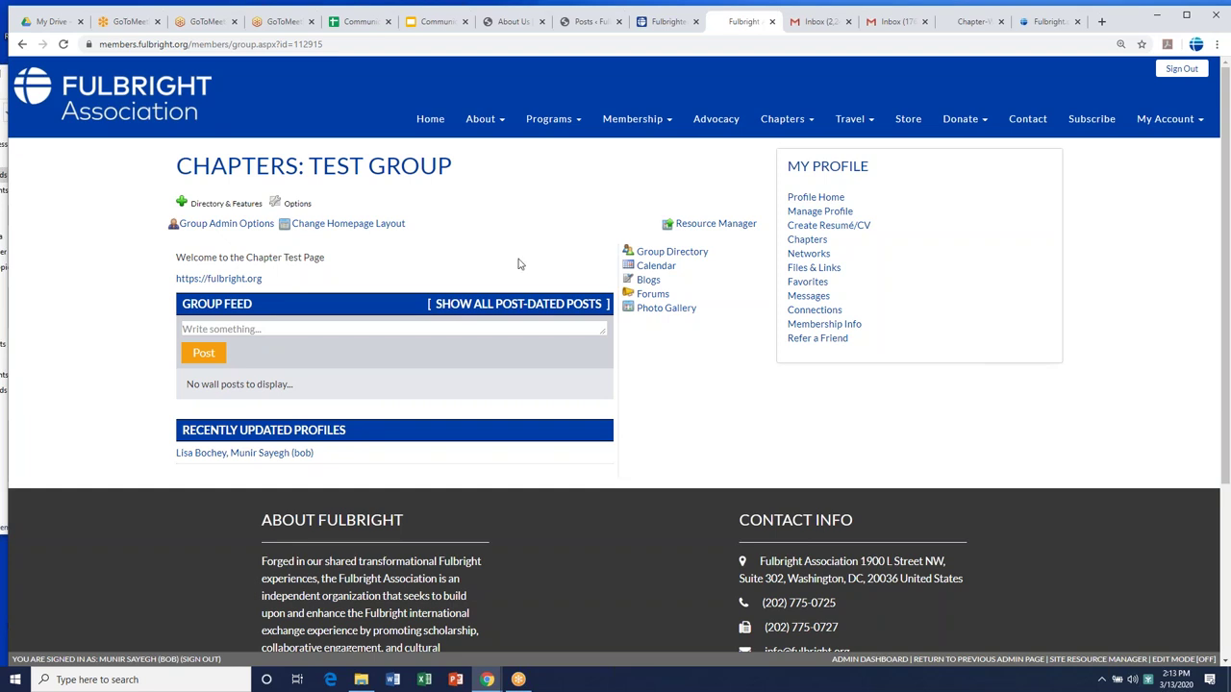
- Open the Test Group's directory and preview a listed member's contact card
click(657, 253)
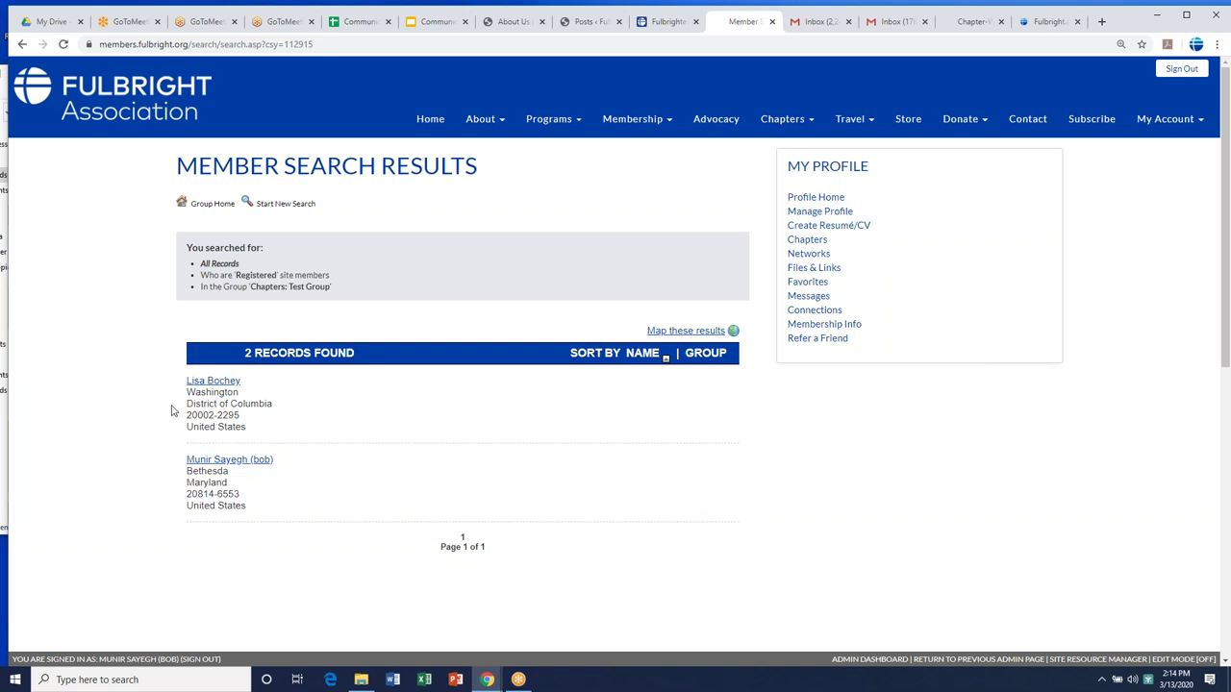
mouse_move(204, 385)
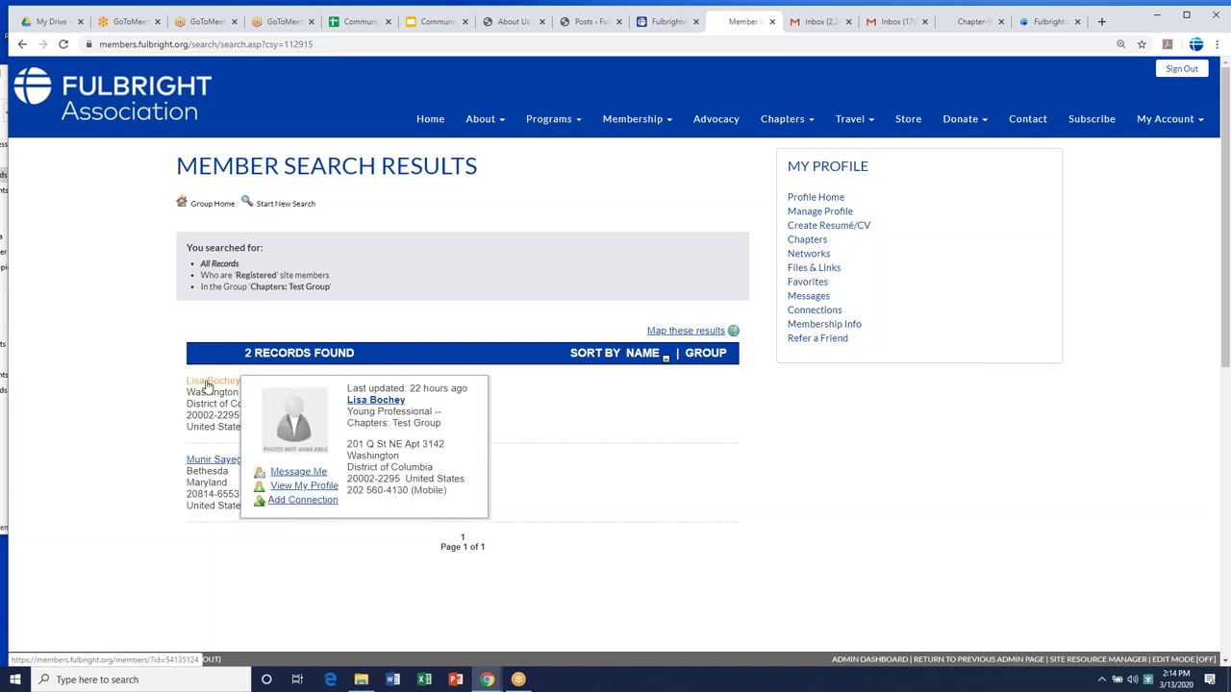
mouse_move(195, 481)
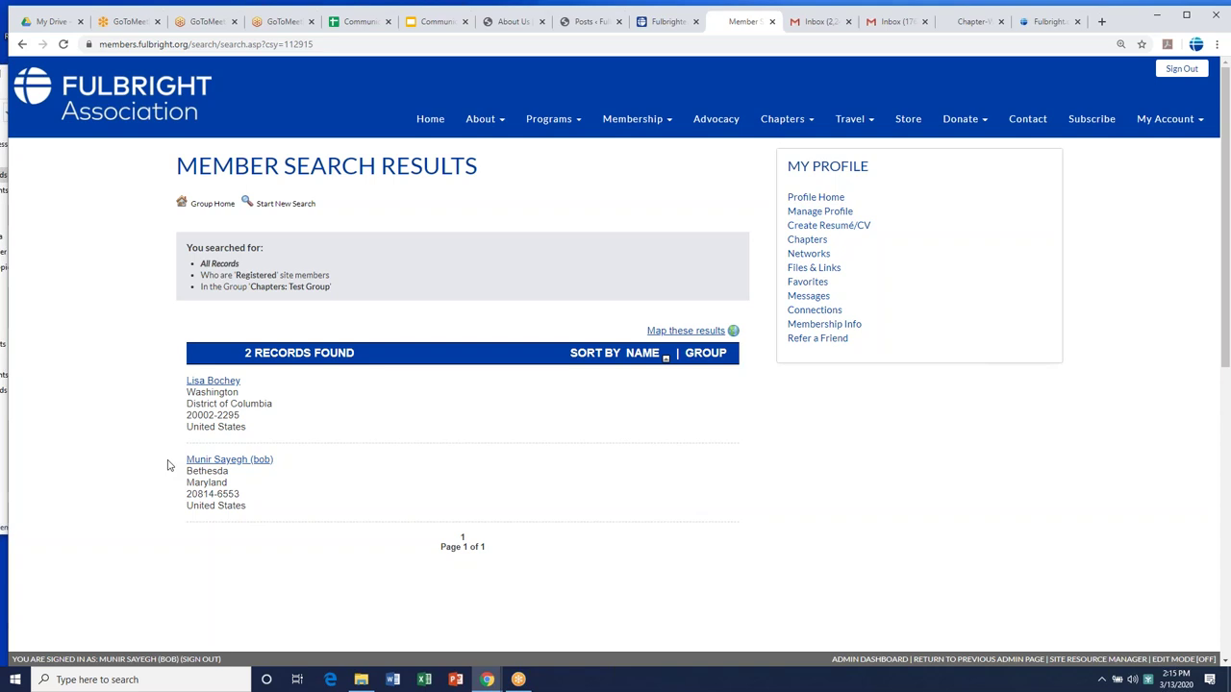
- Return to the Test Group home page and show its directory features and the options for contacting all members
click(204, 206)
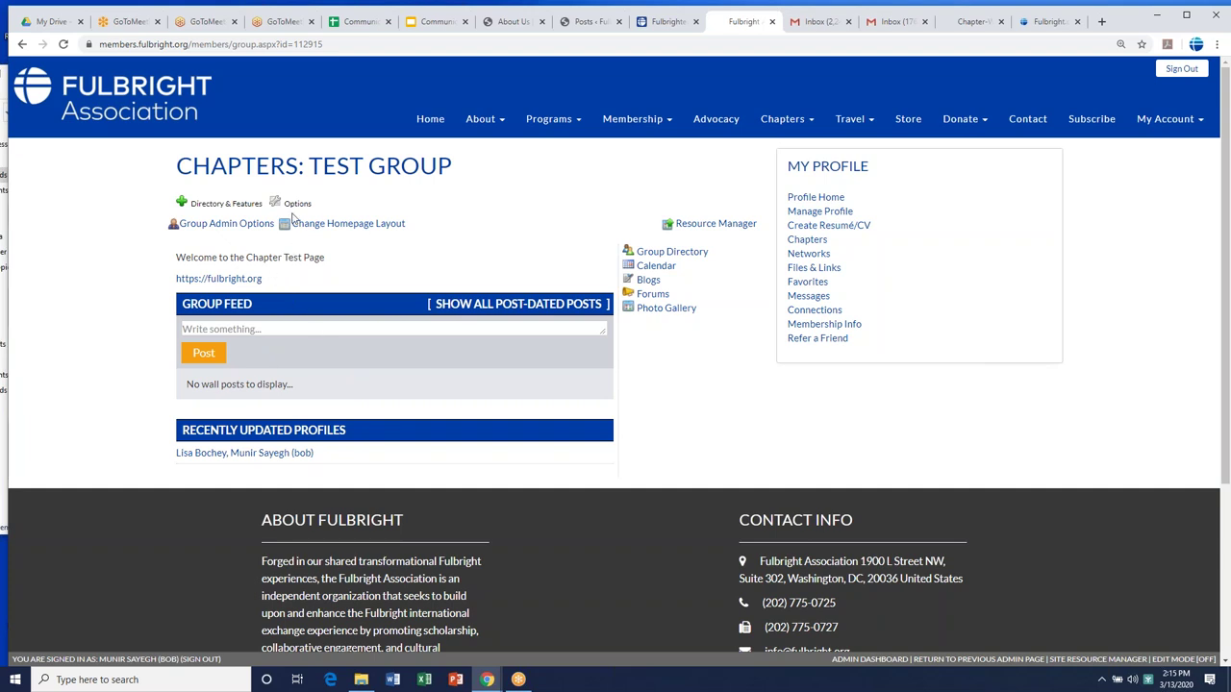
click(249, 206)
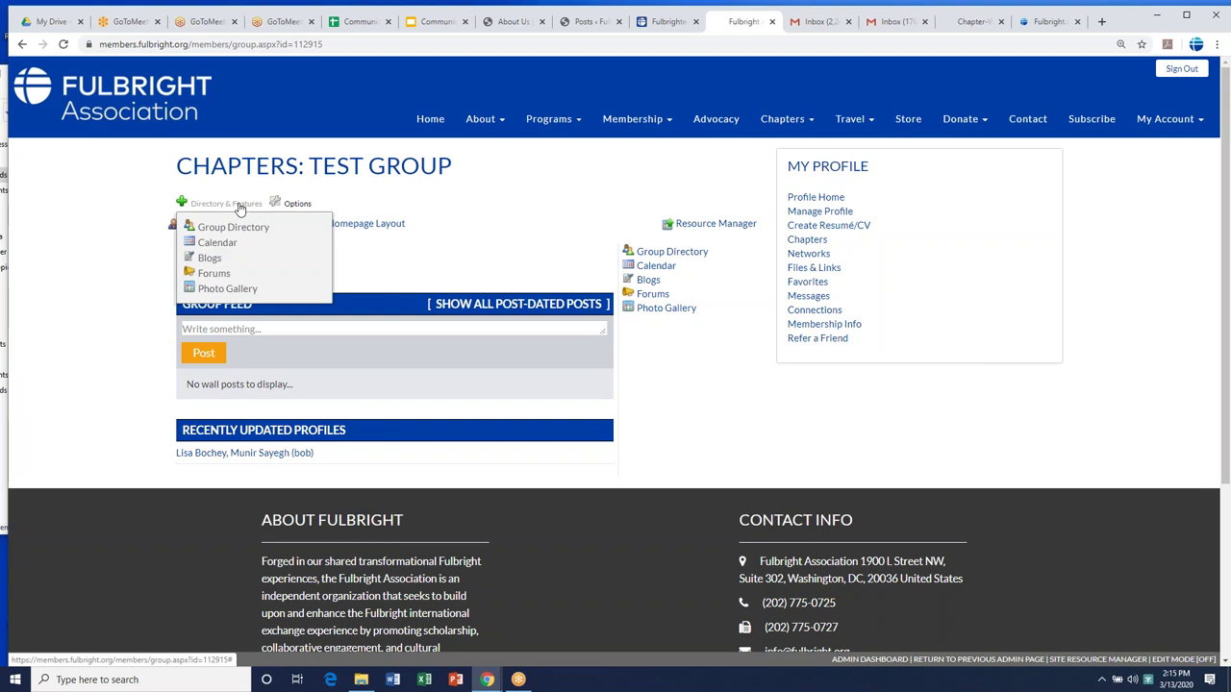
click(291, 204)
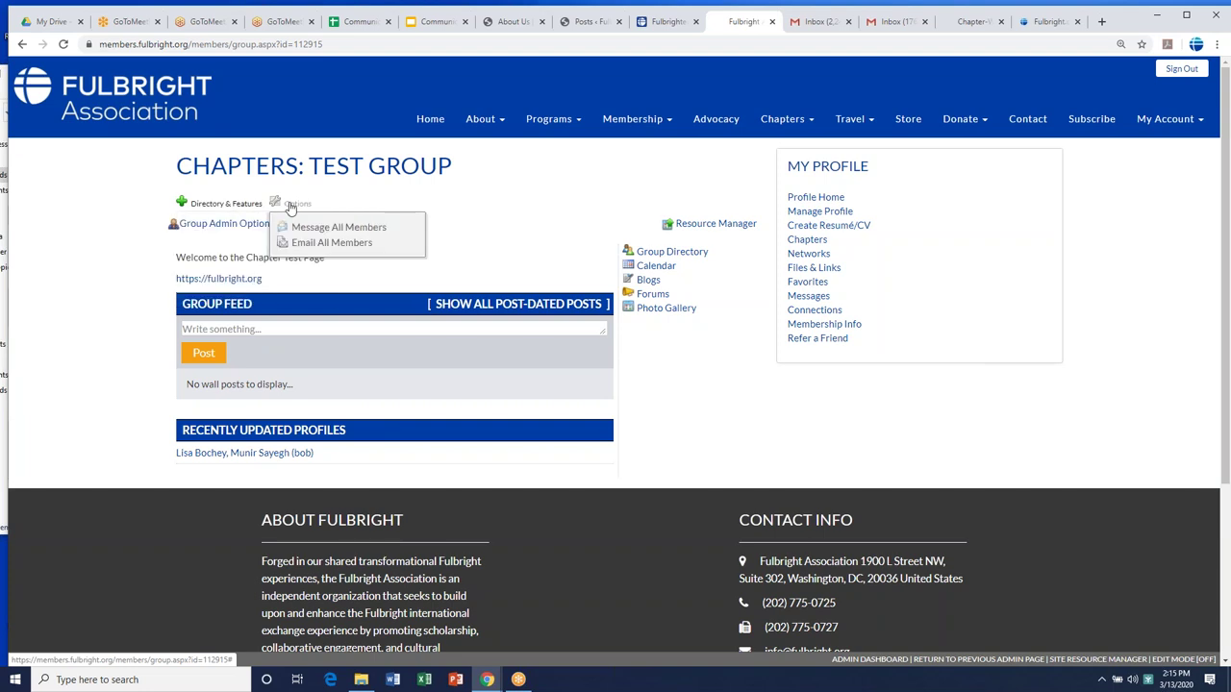
- Open the email form for all Test Group members from the group admin options and set the subject to "Event coming soon!"
click(206, 227)
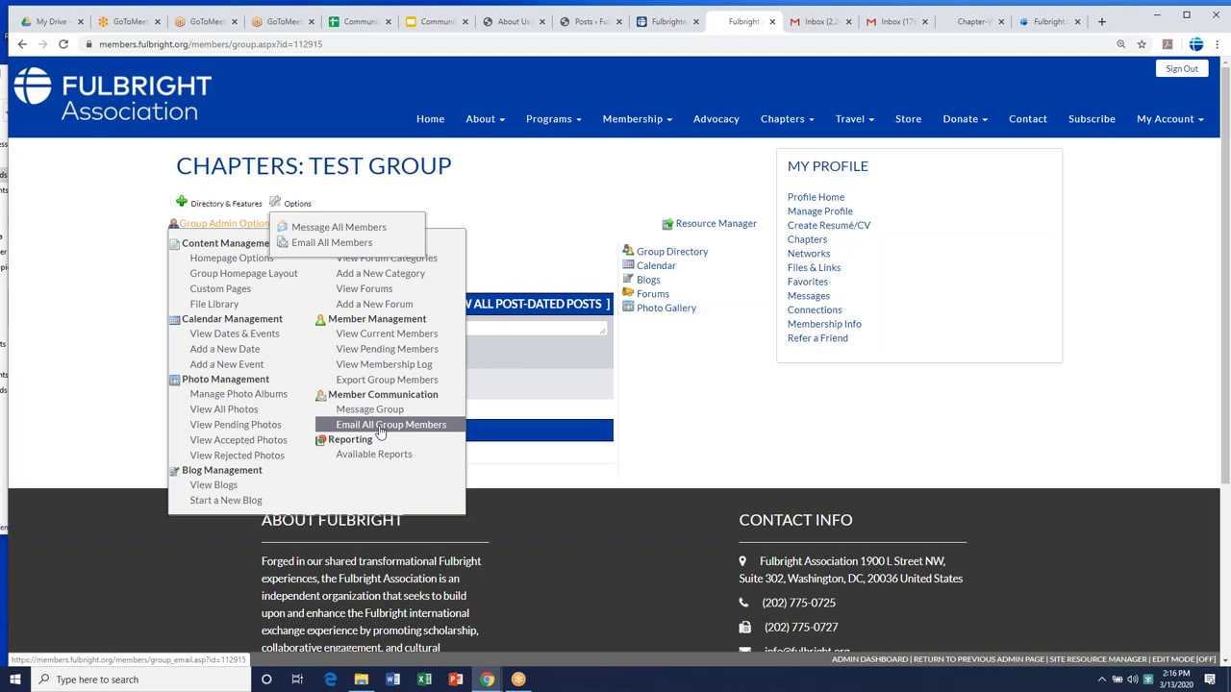
click(380, 431)
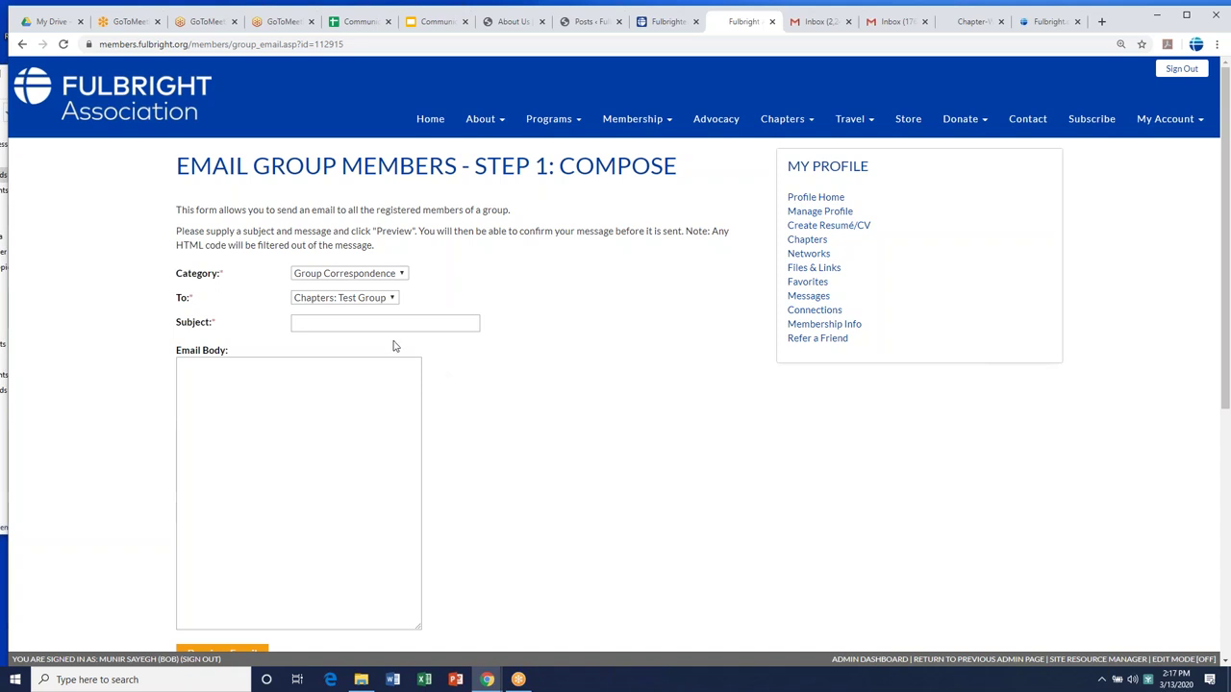
click(368, 324)
click(368, 324)
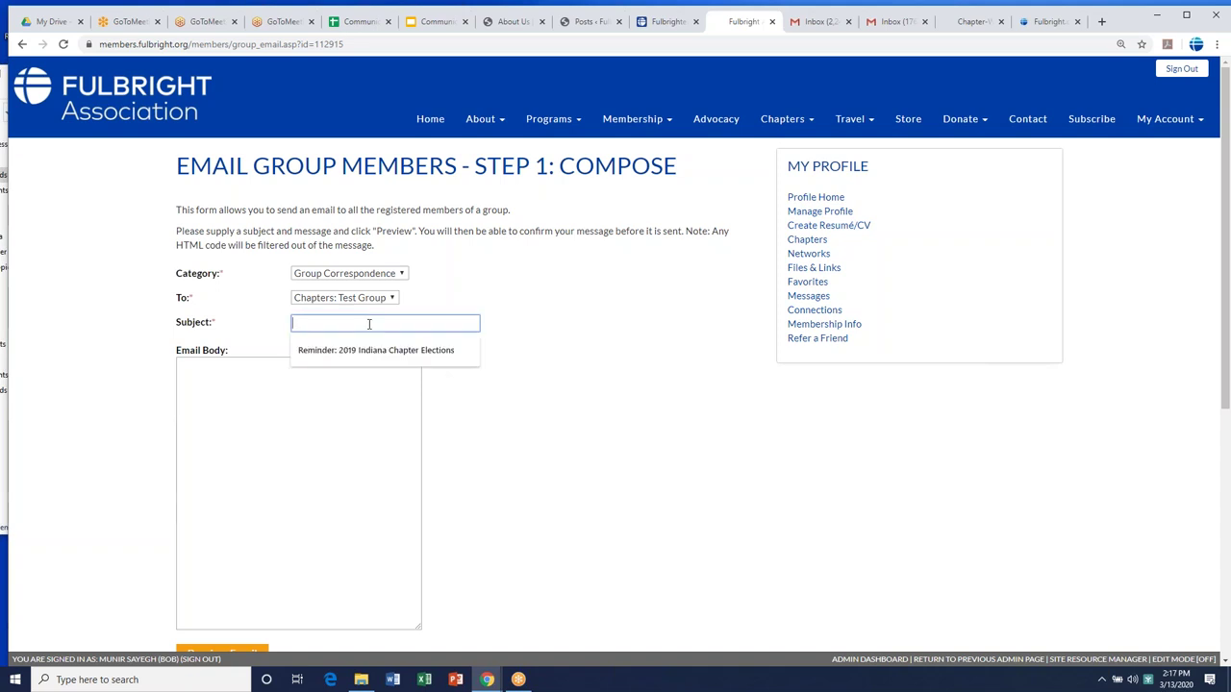
key(Escape)
text(Event coming soon!)
click(307, 427)
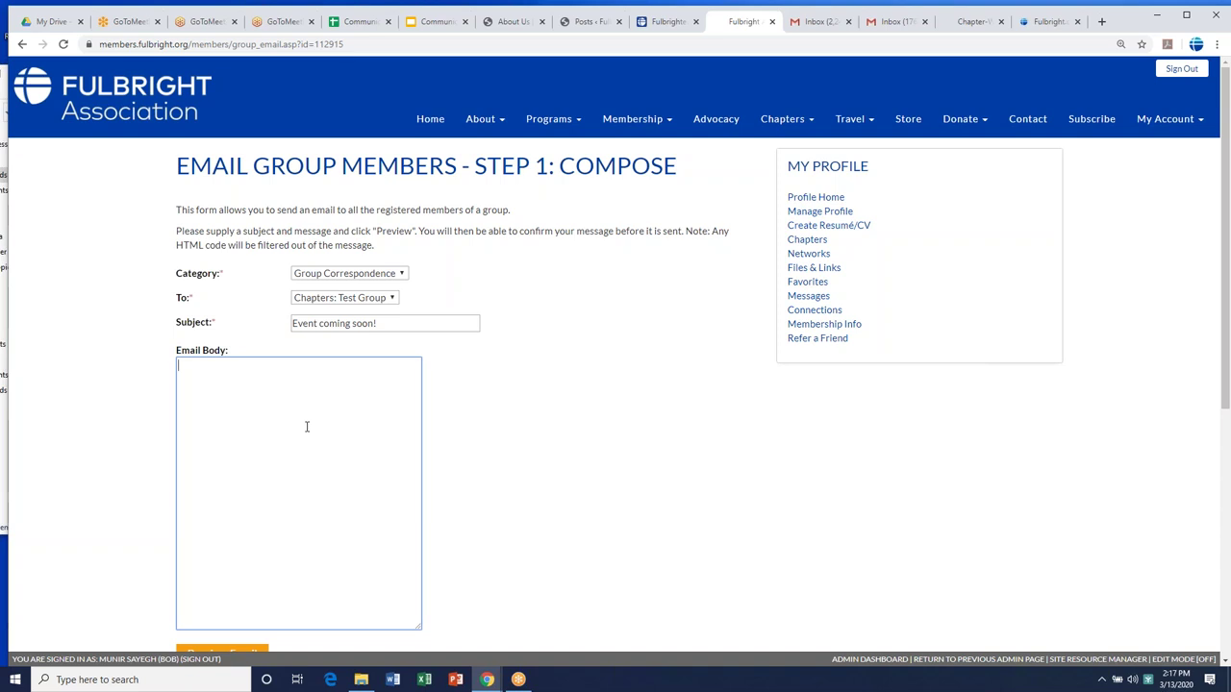
text(WordPress: Update event calendar Make a new blog post Update pages that are out of date Approve comments)
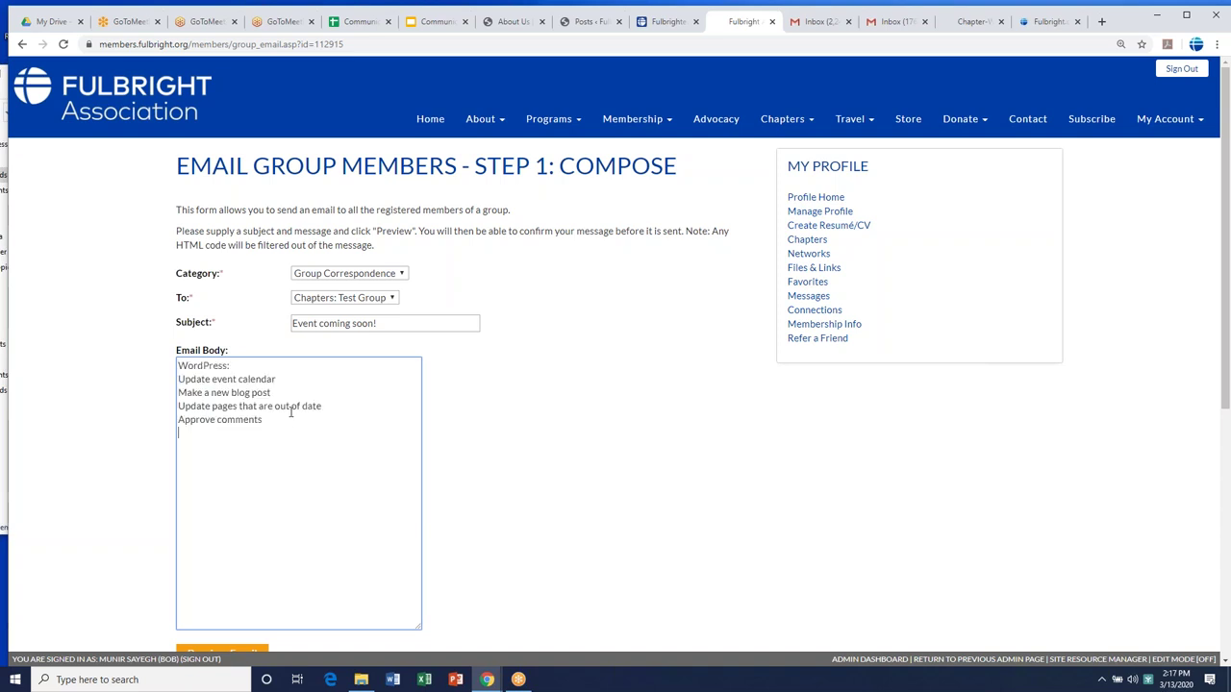
key(ctrl+z)
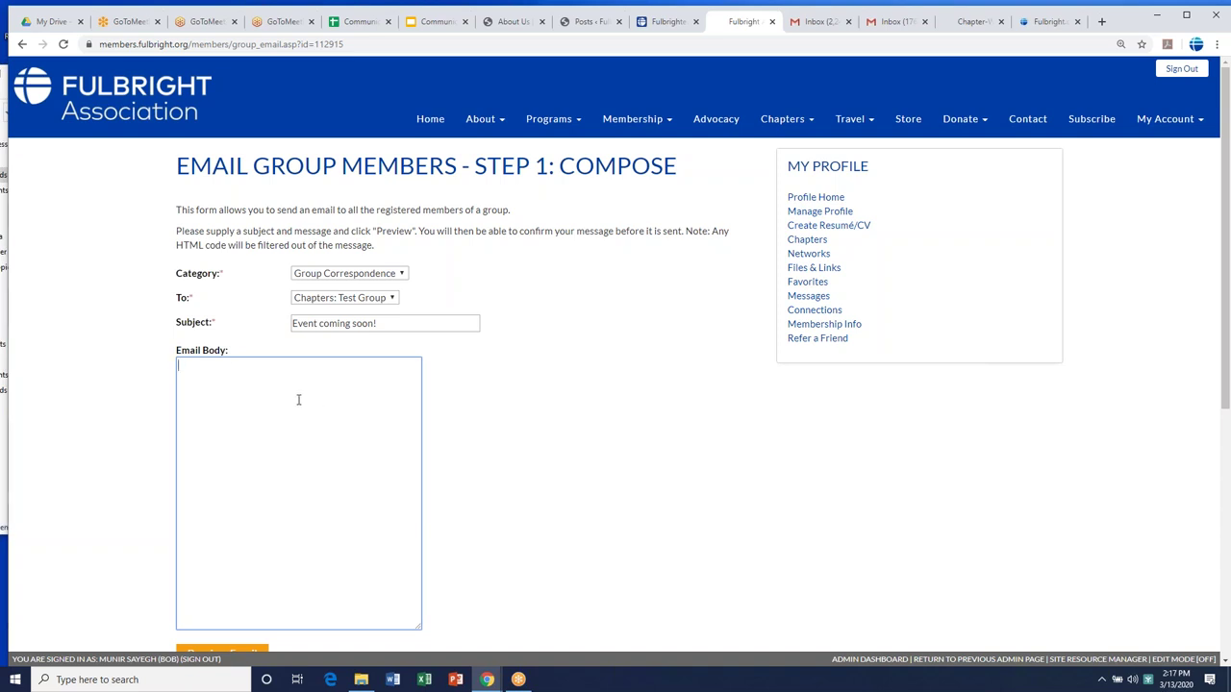
text(https://fulbright.org)
click(178, 365)
key(Return)
text(Changing the )
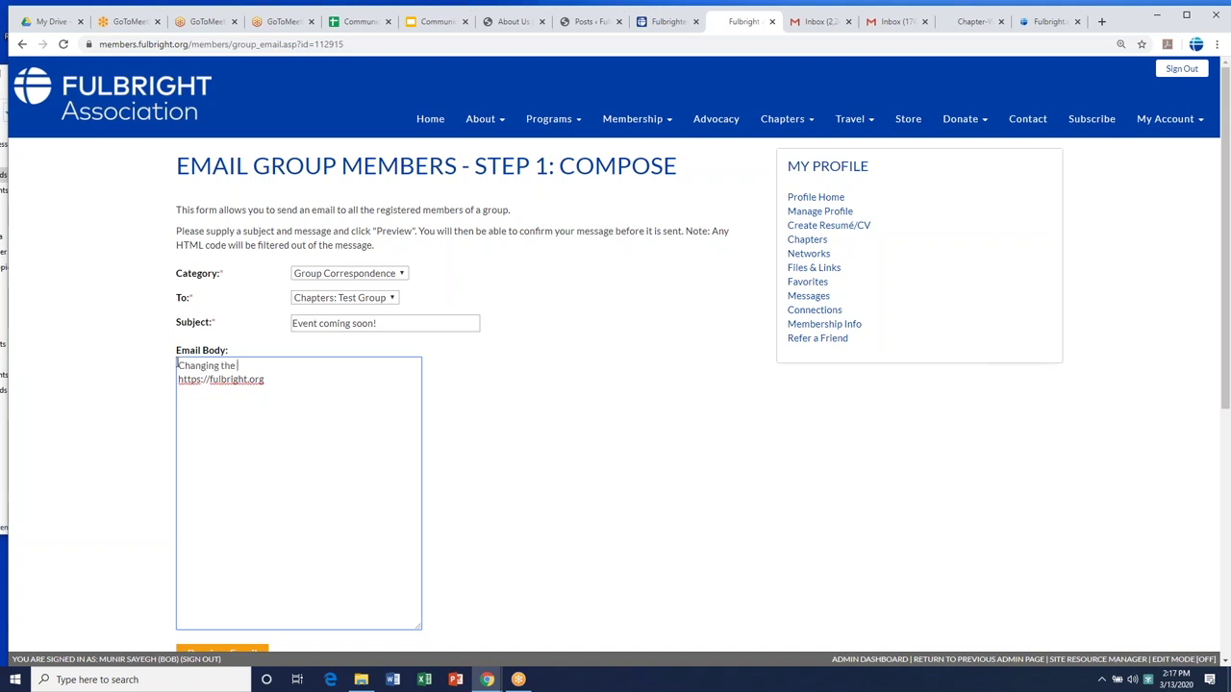
text(location of the event on Sunday. So Sorry.)
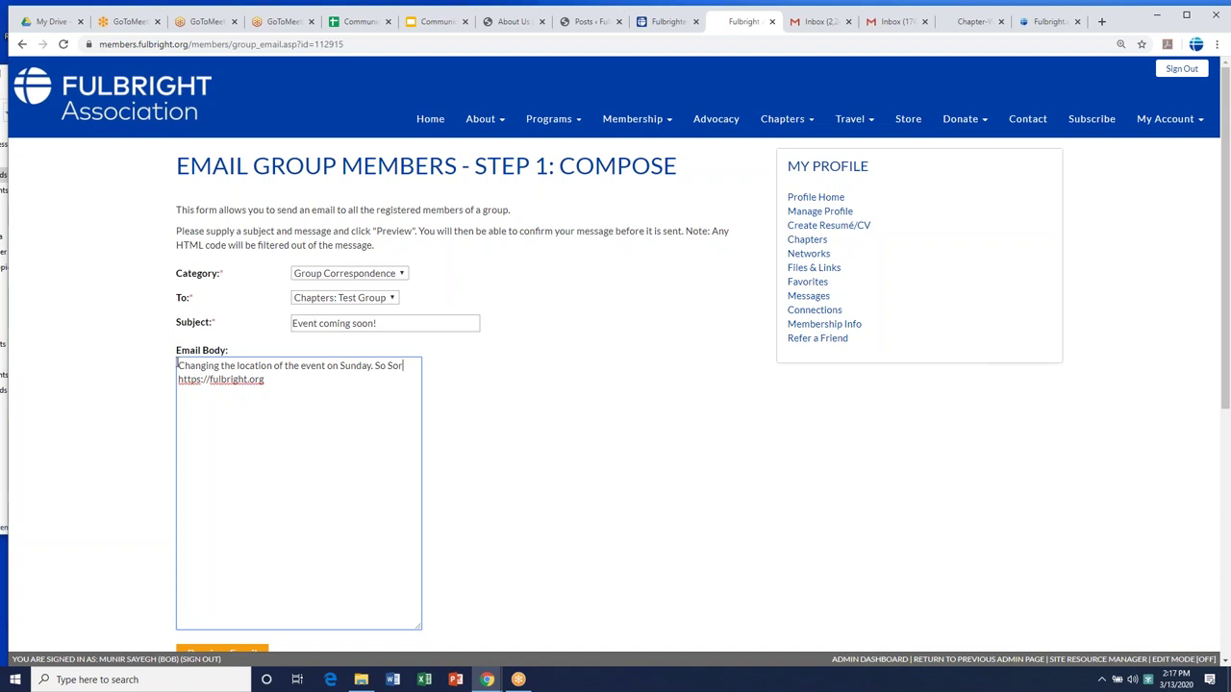
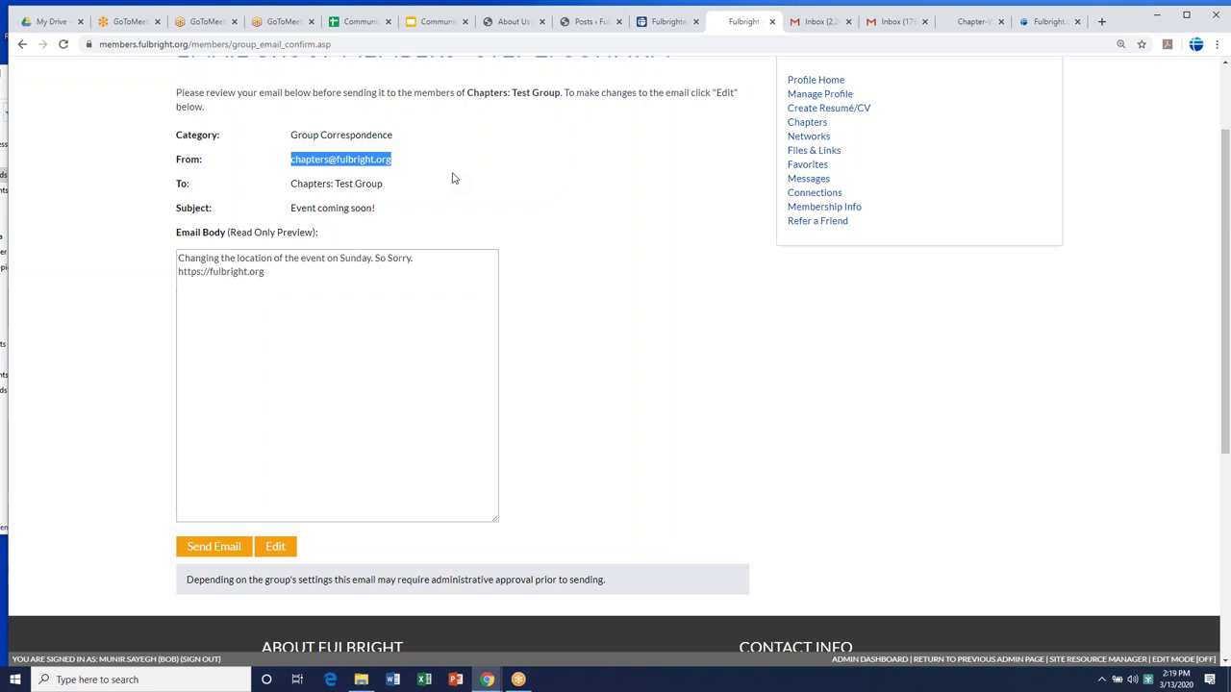
- Review the email details on the confirmation page and send the email to the Test Group
scroll(454, 178, up, 2)
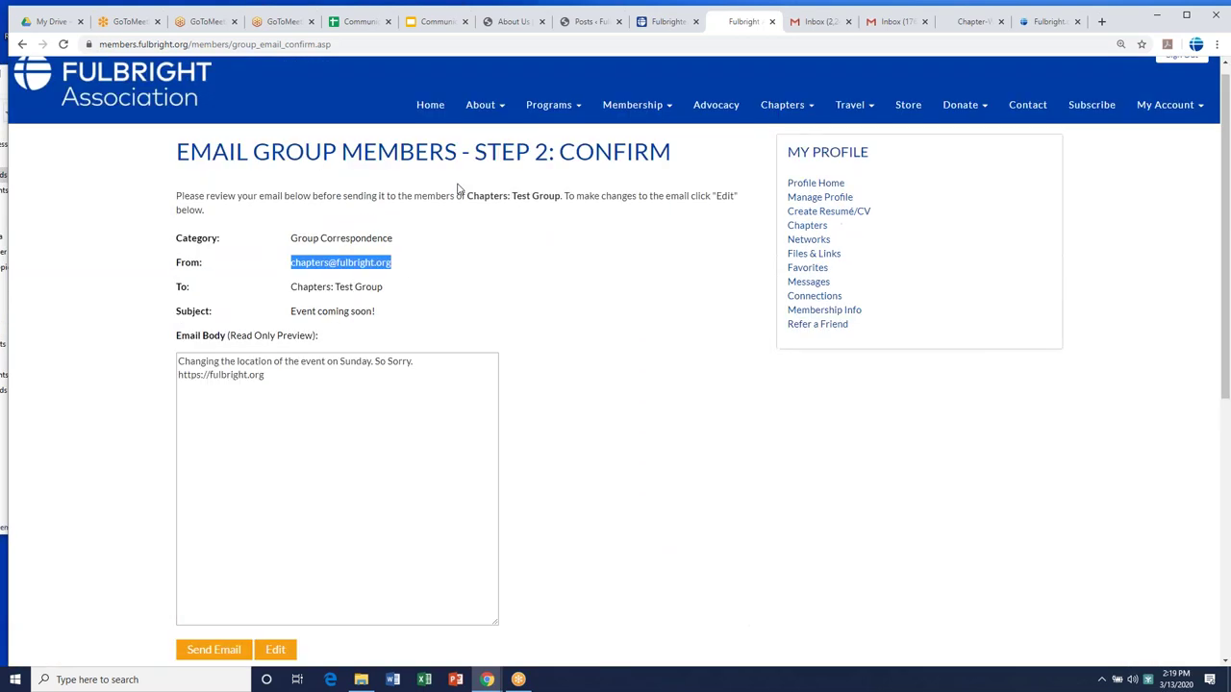
scroll(458, 188, down, 2)
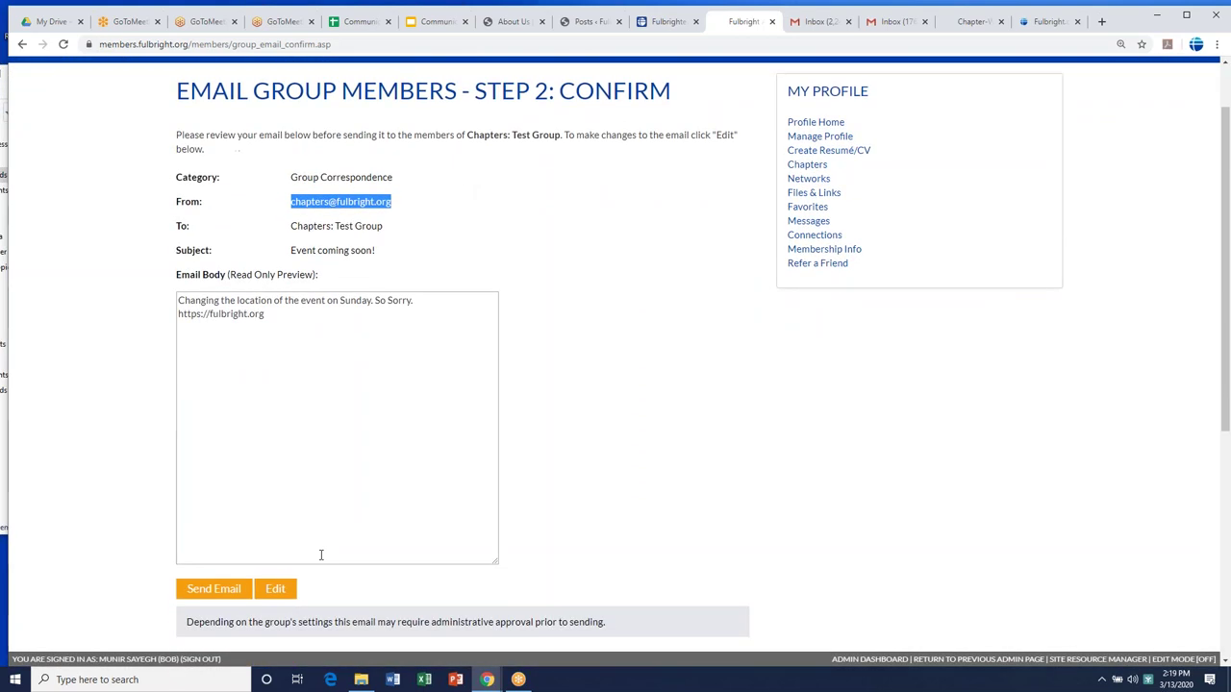
click(207, 591)
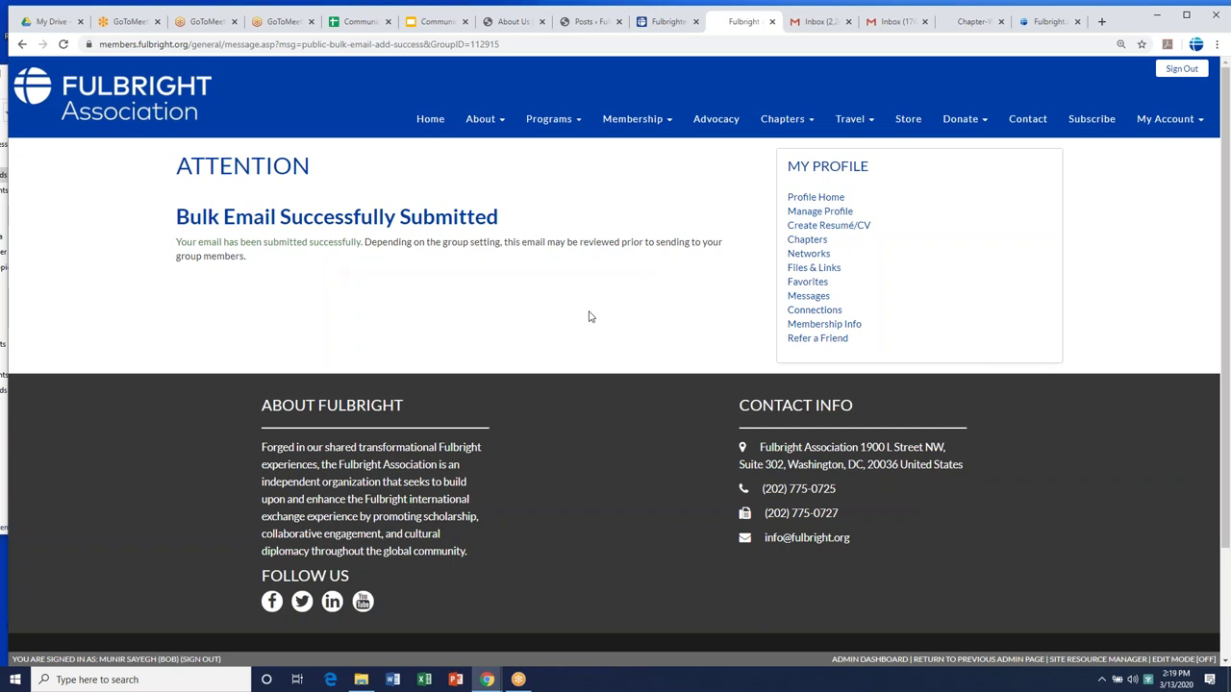
- Switch to the Gmail inbox and reload it to check for the group email
click(887, 23)
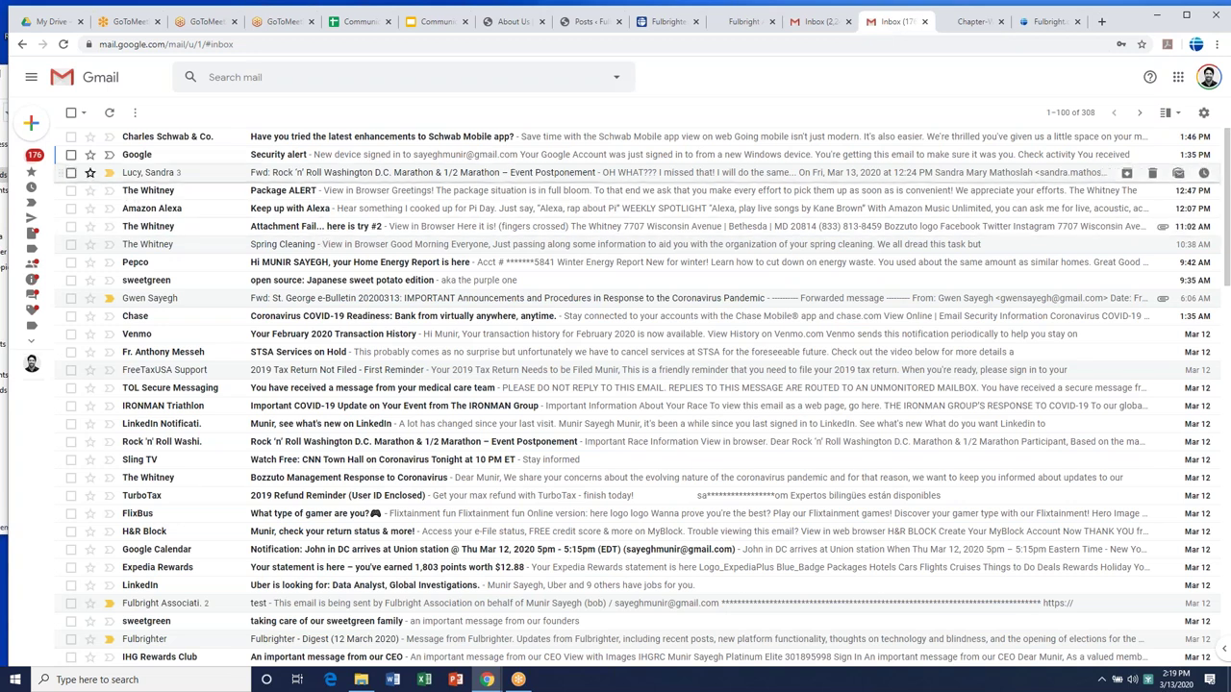
mouse_move(33, 135)
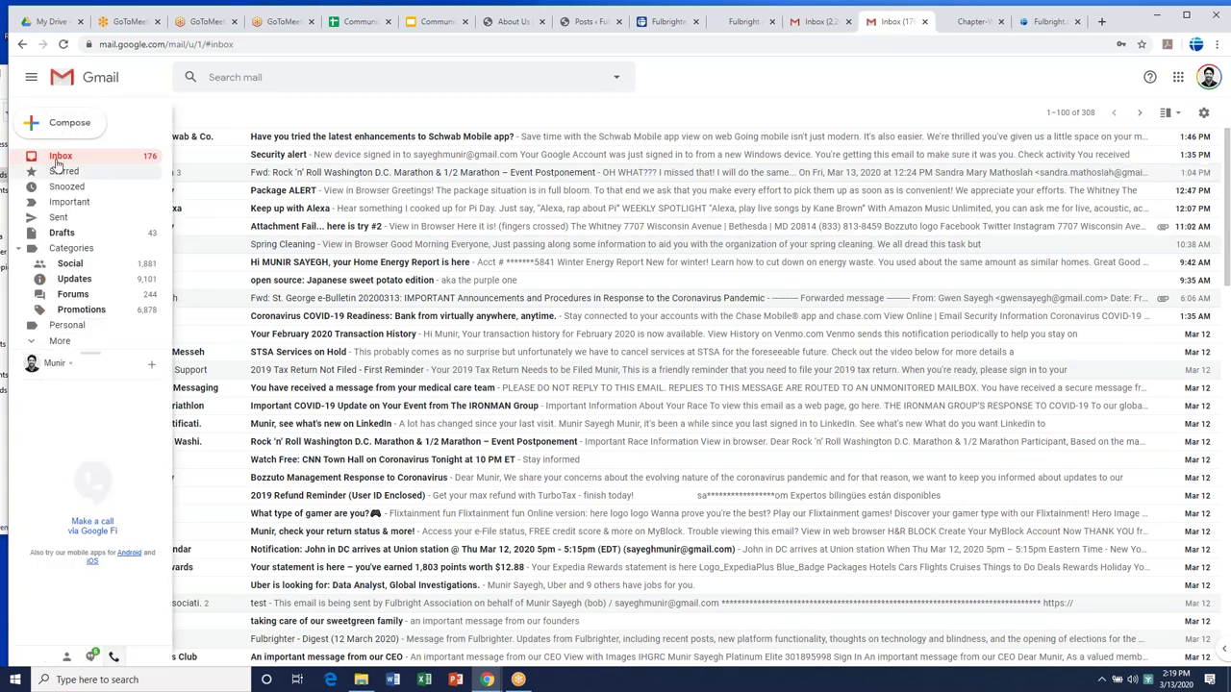
click(62, 44)
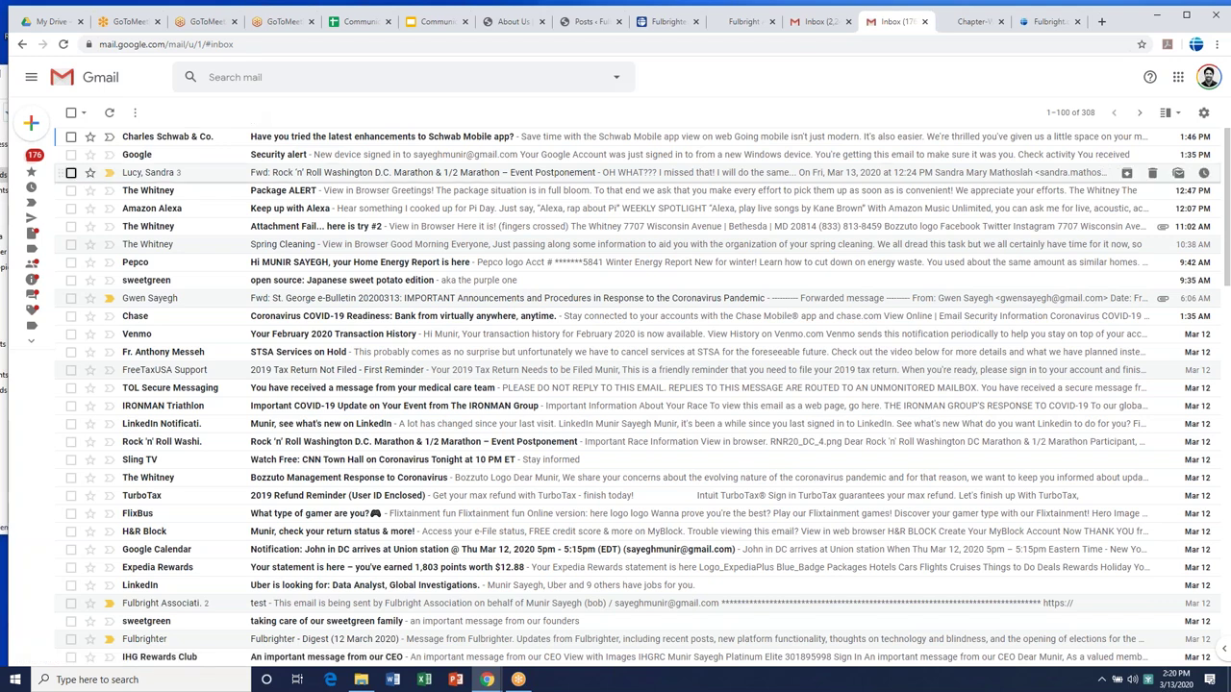
mouse_move(31, 185)
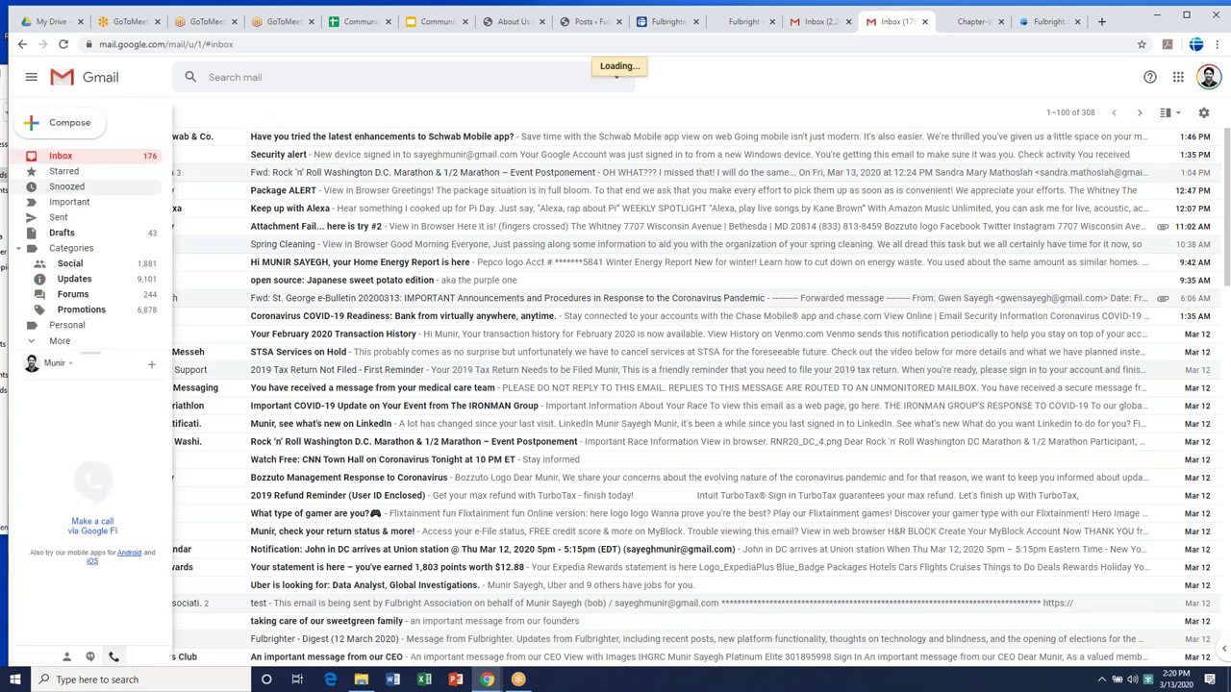
- Open the earlier "test" email from Fulbright Association, expand its first message and highlight the on-behalf-of sender details and the message text
click(237, 609)
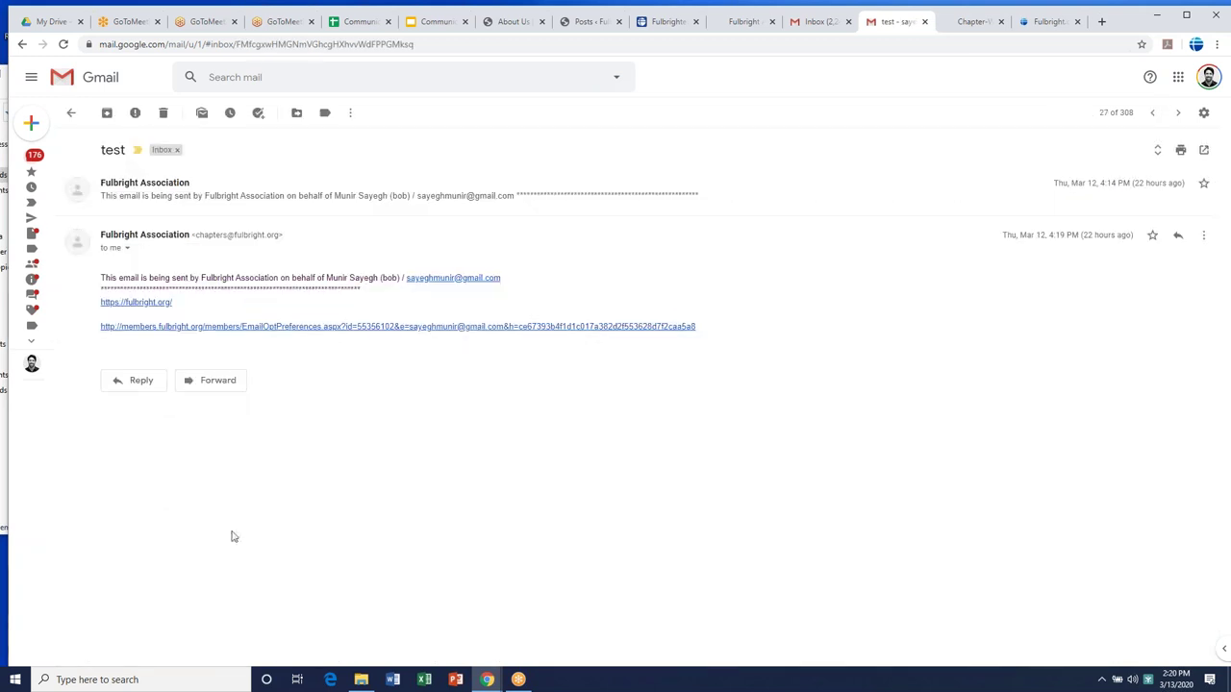
click(276, 207)
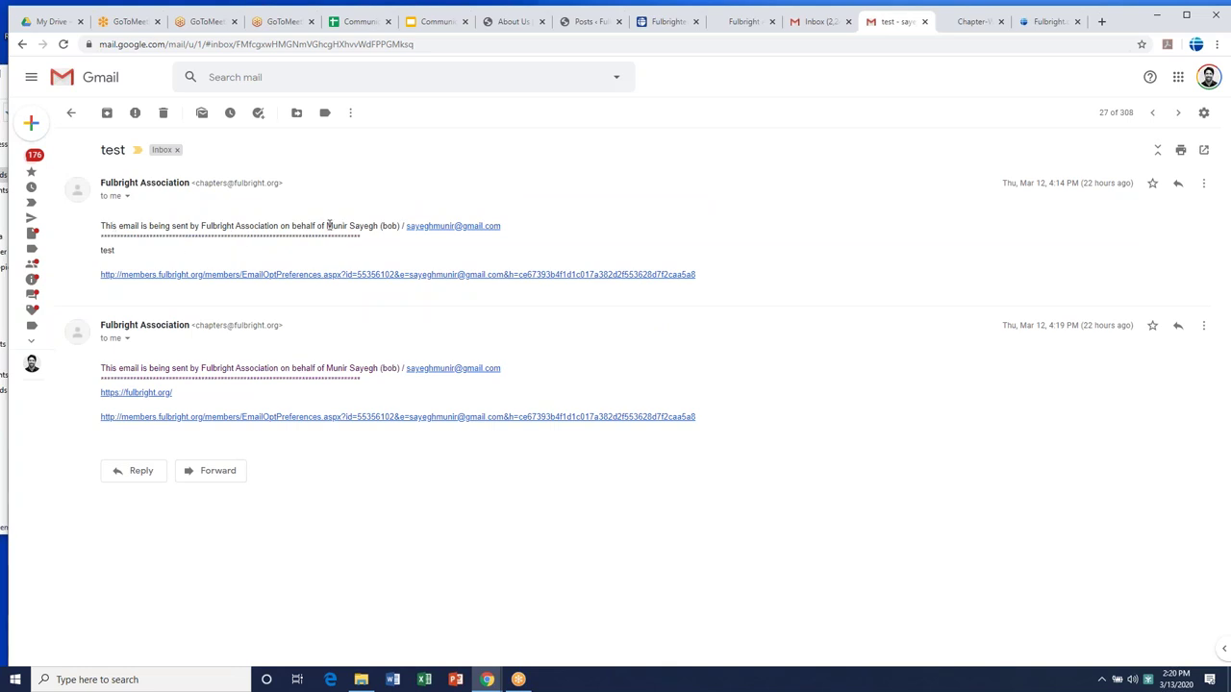
drag(323, 225, 527, 225)
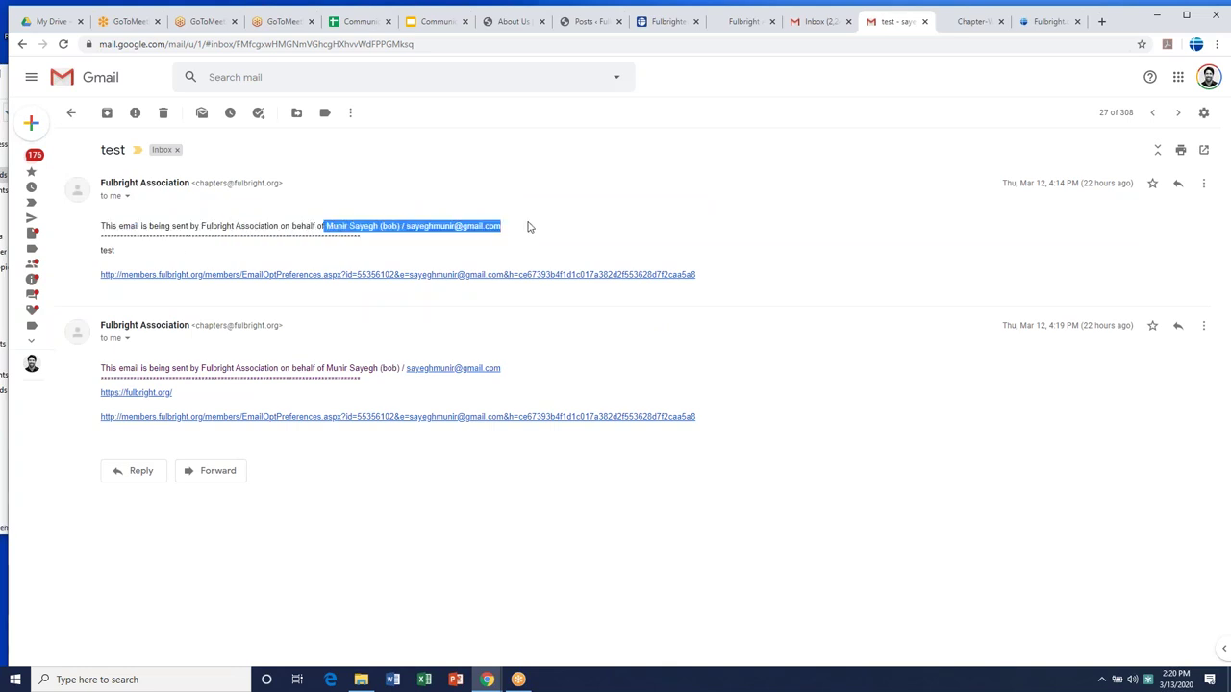
drag(115, 250, 94, 252)
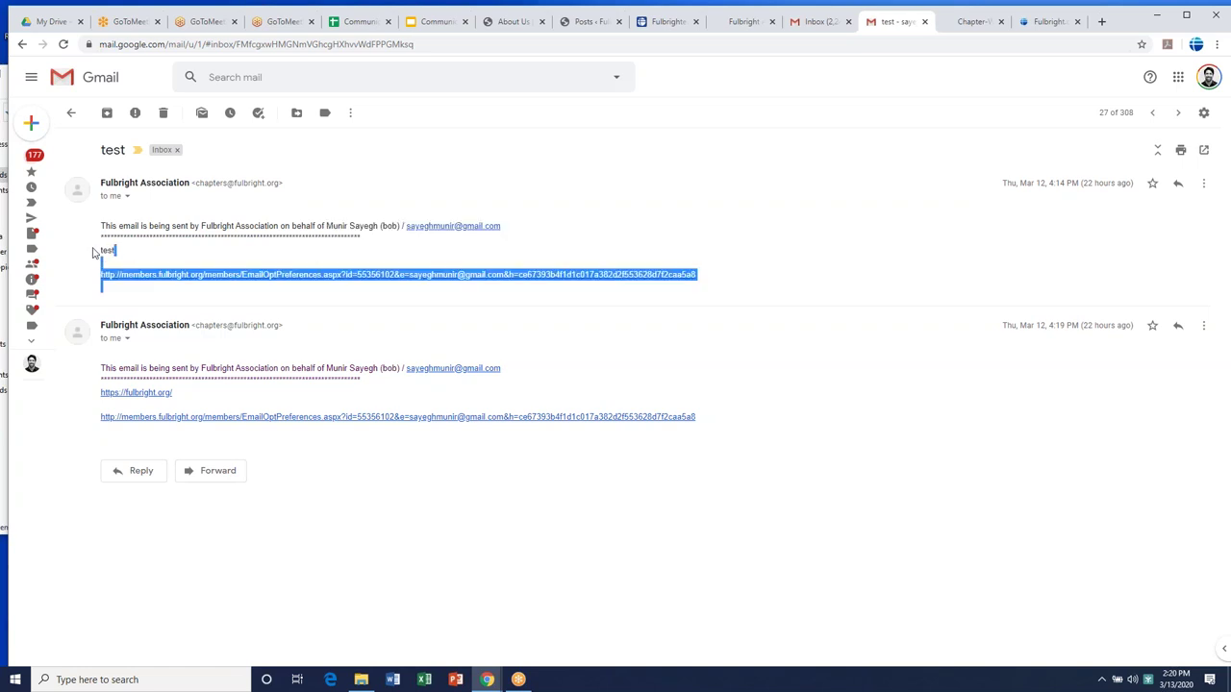
- Return to the inbox, open the "Event coming soon!" email and highlight the sender's email address
click(33, 155)
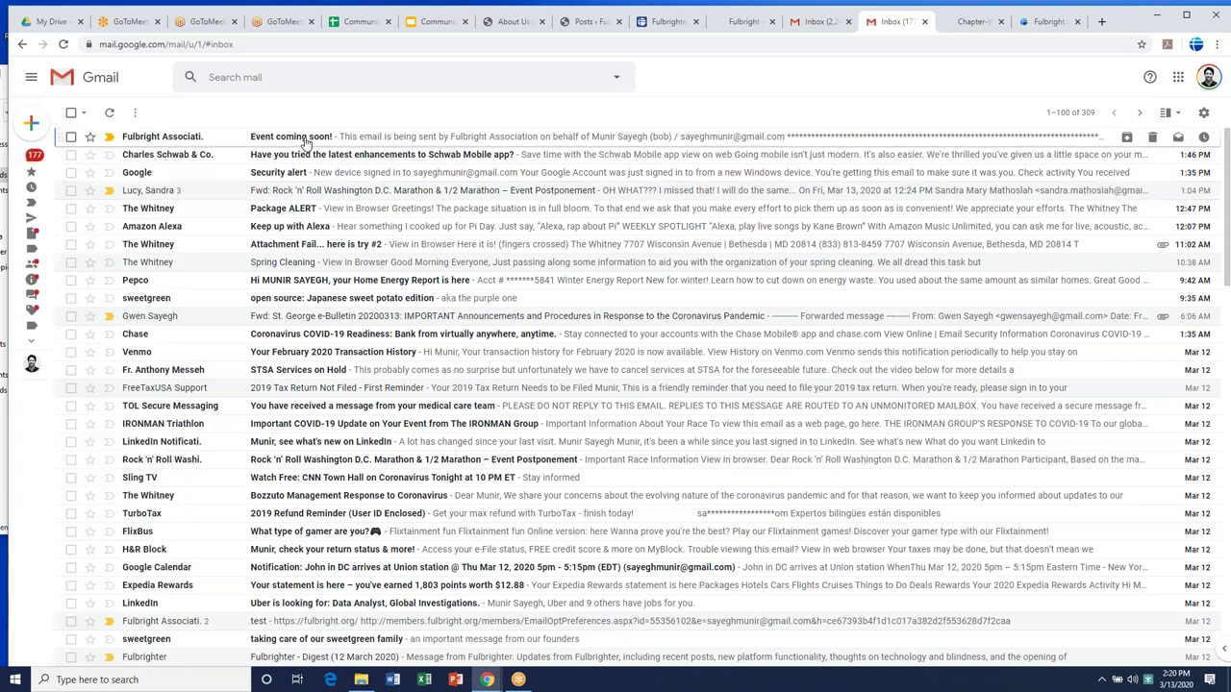
click(305, 140)
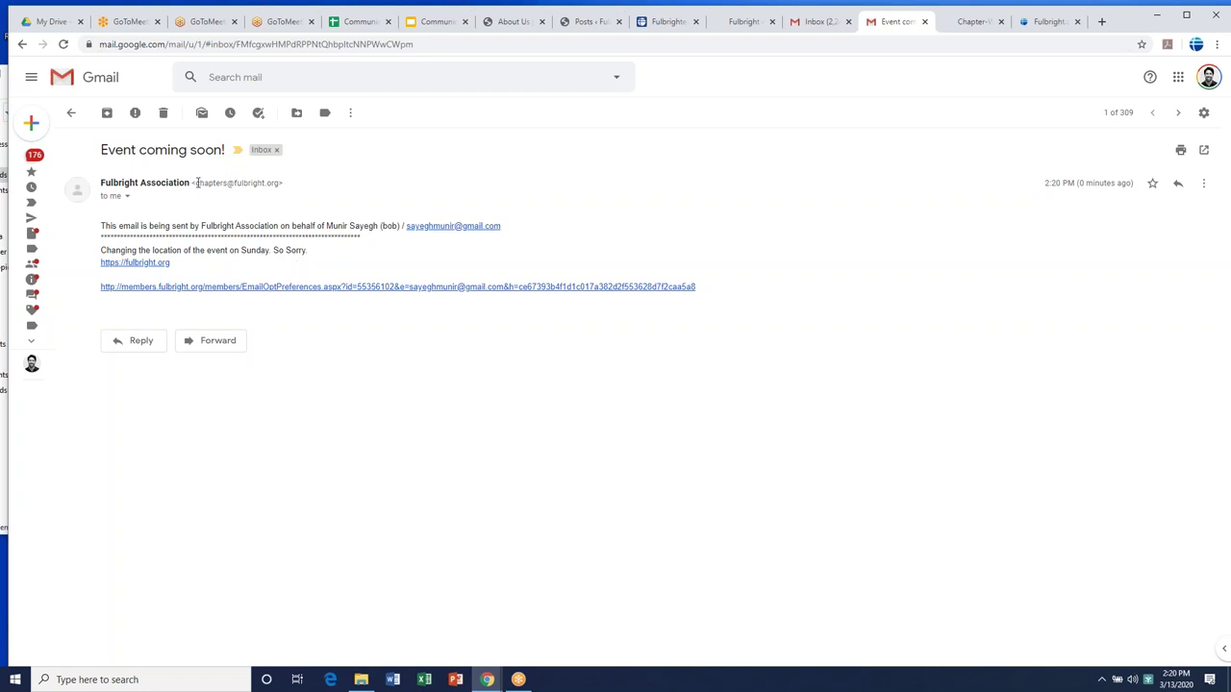
drag(193, 183, 291, 184)
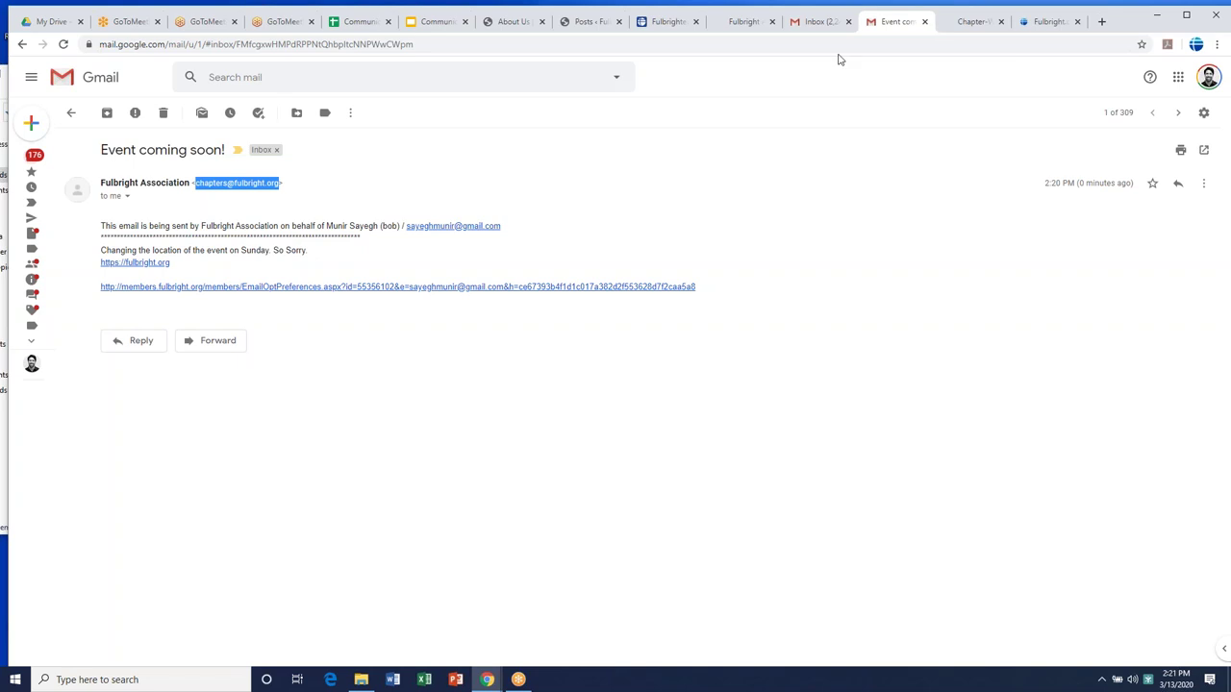
click(744, 23)
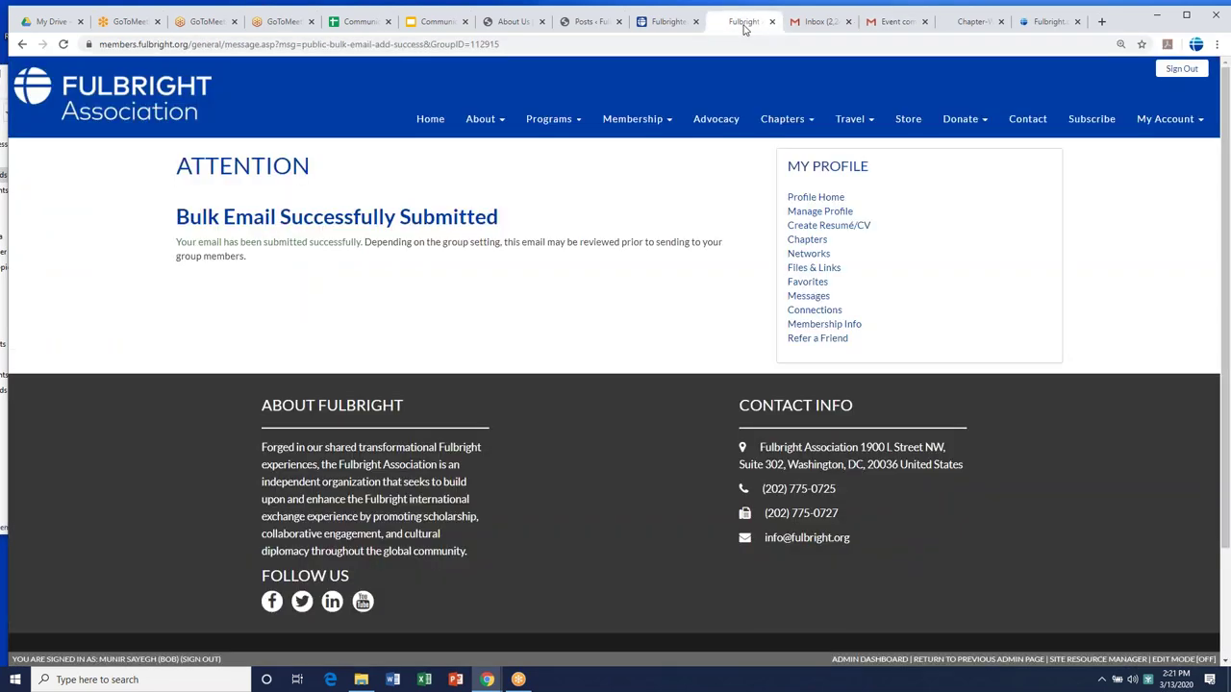
click(808, 239)
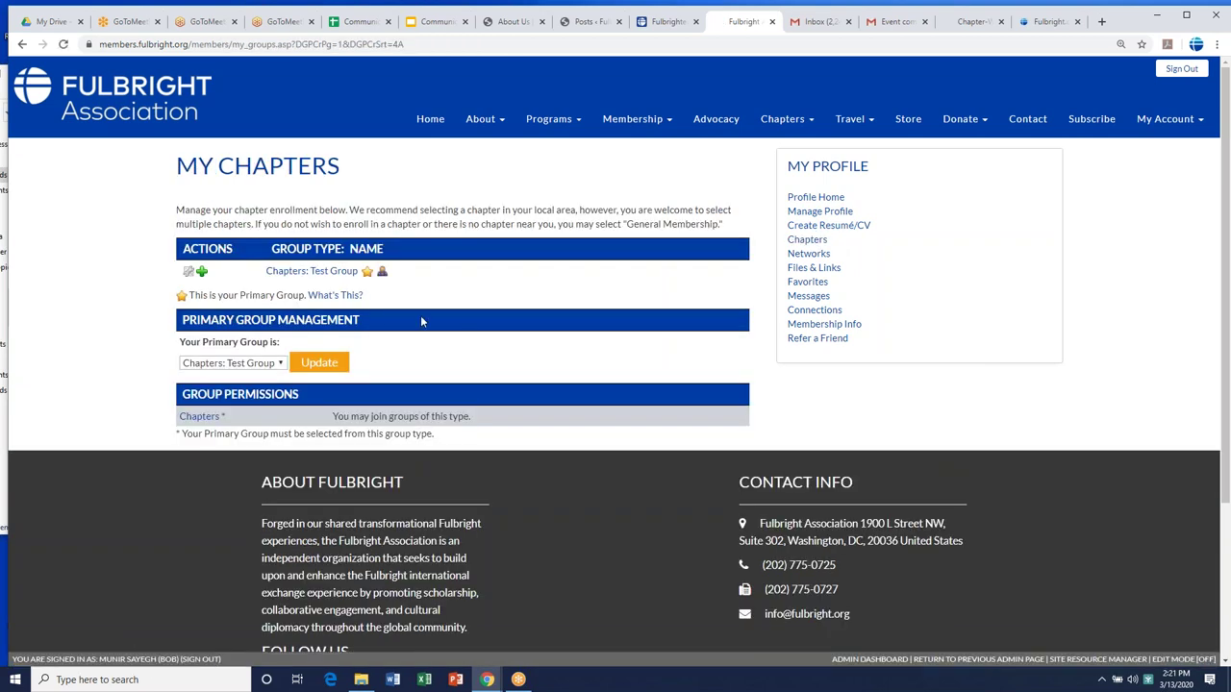
click(203, 276)
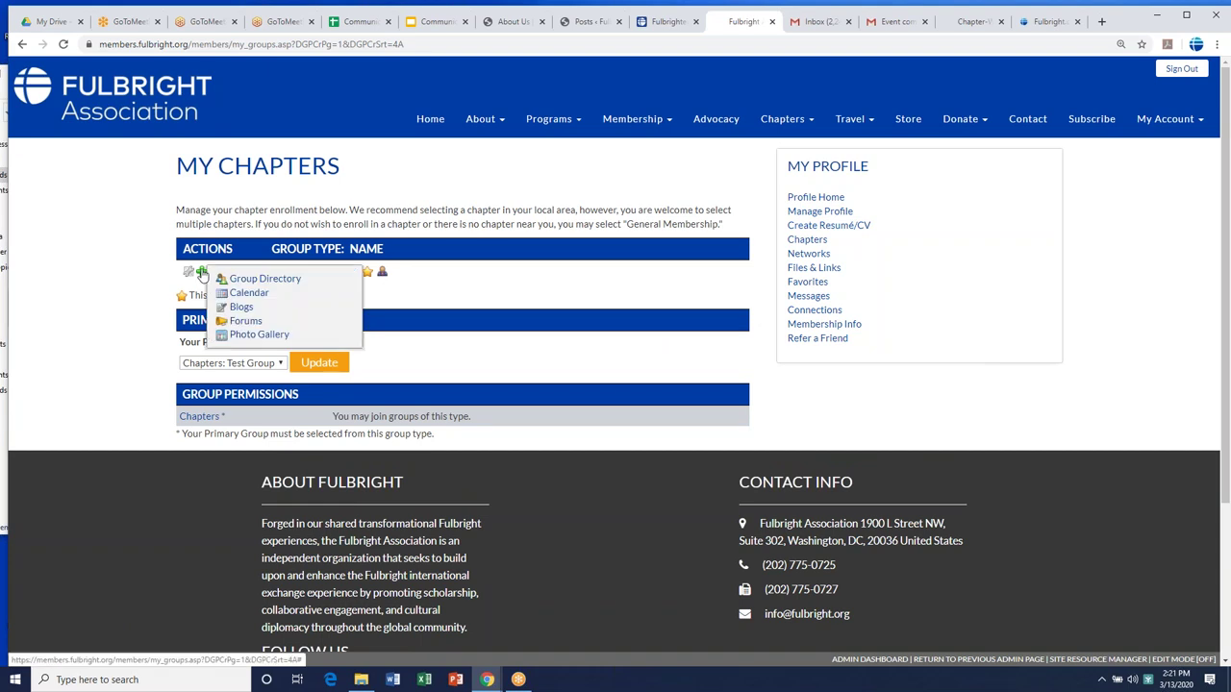
click(257, 300)
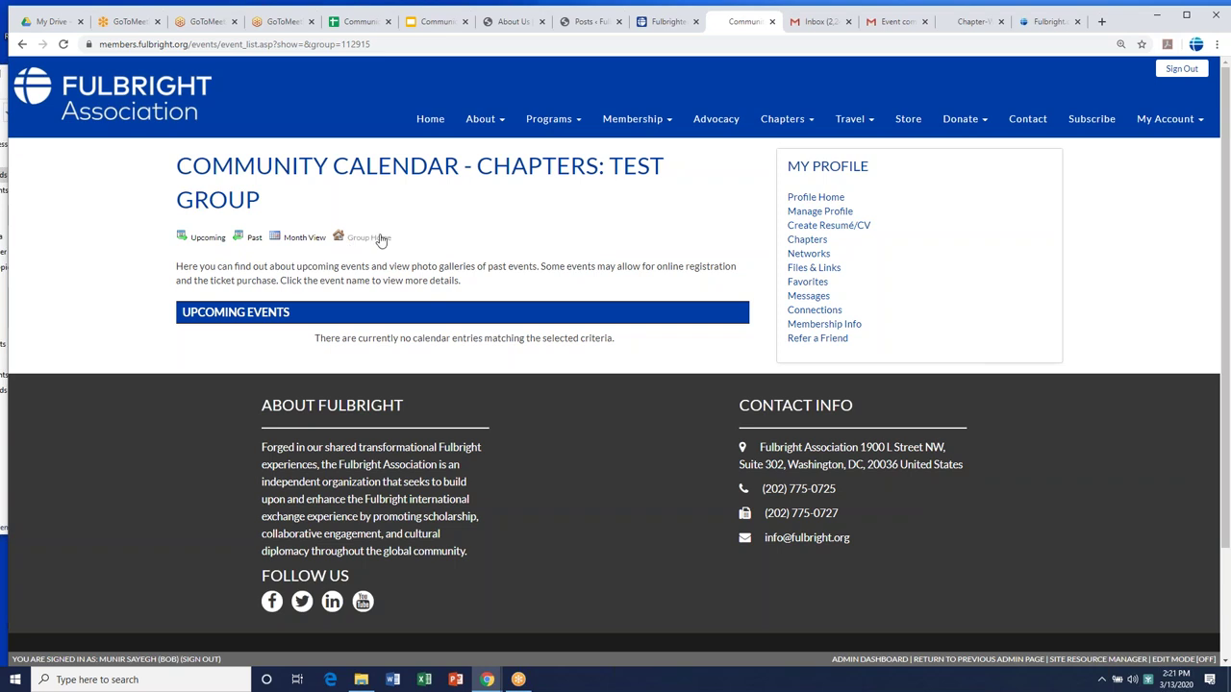
- Go back to the profile's list of chapters and open the Test Group home page
click(806, 240)
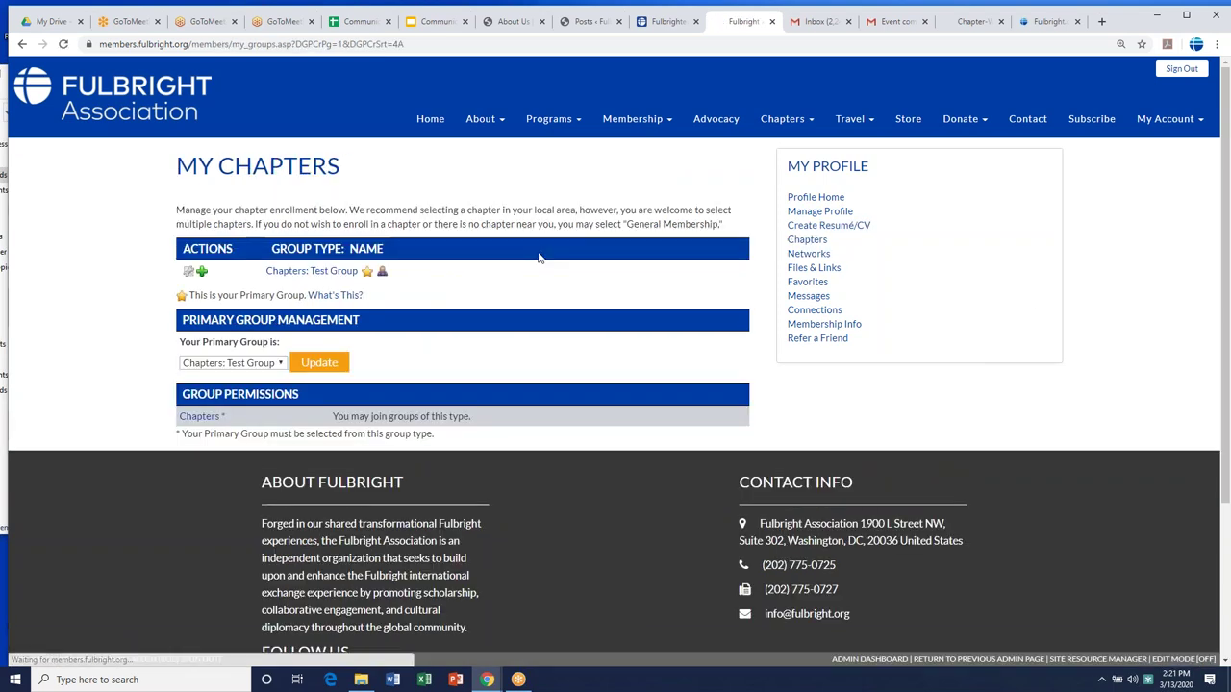
click(186, 274)
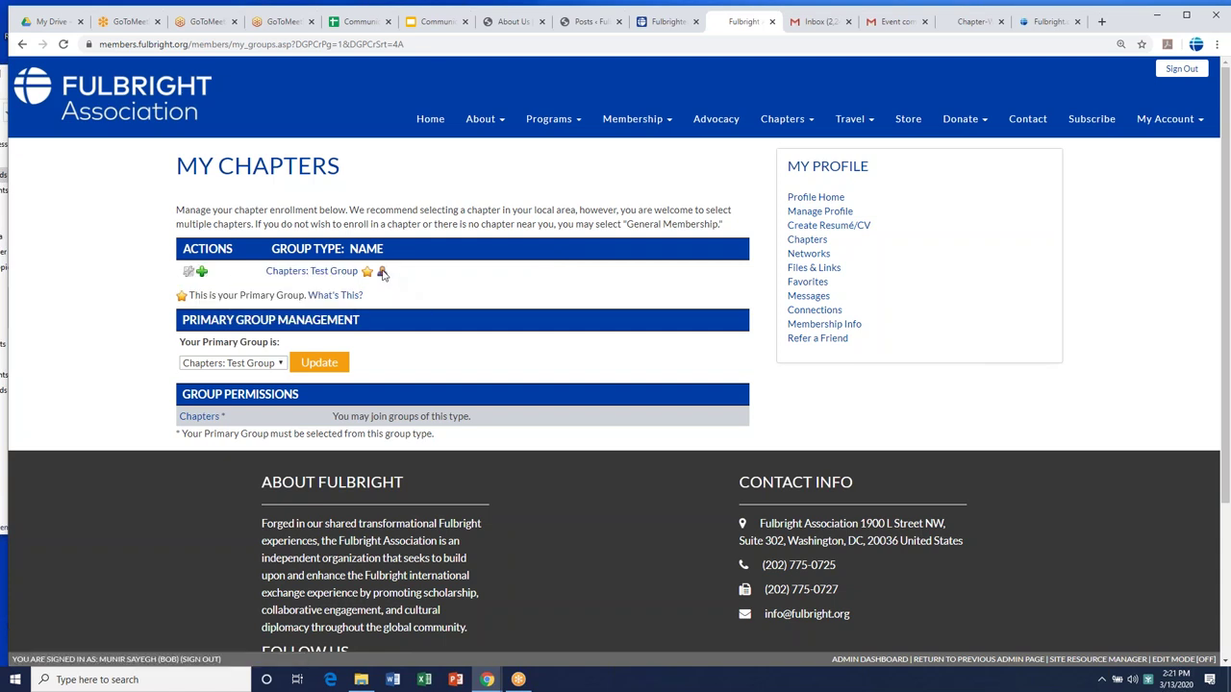
click(330, 276)
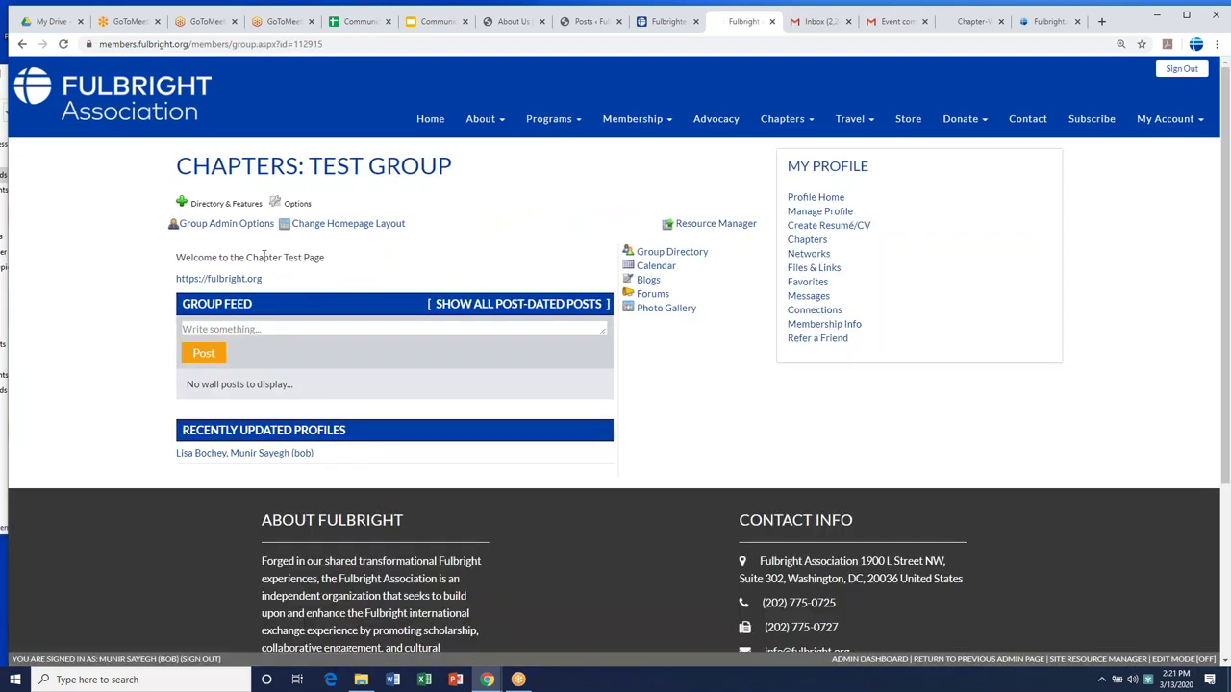
click(216, 206)
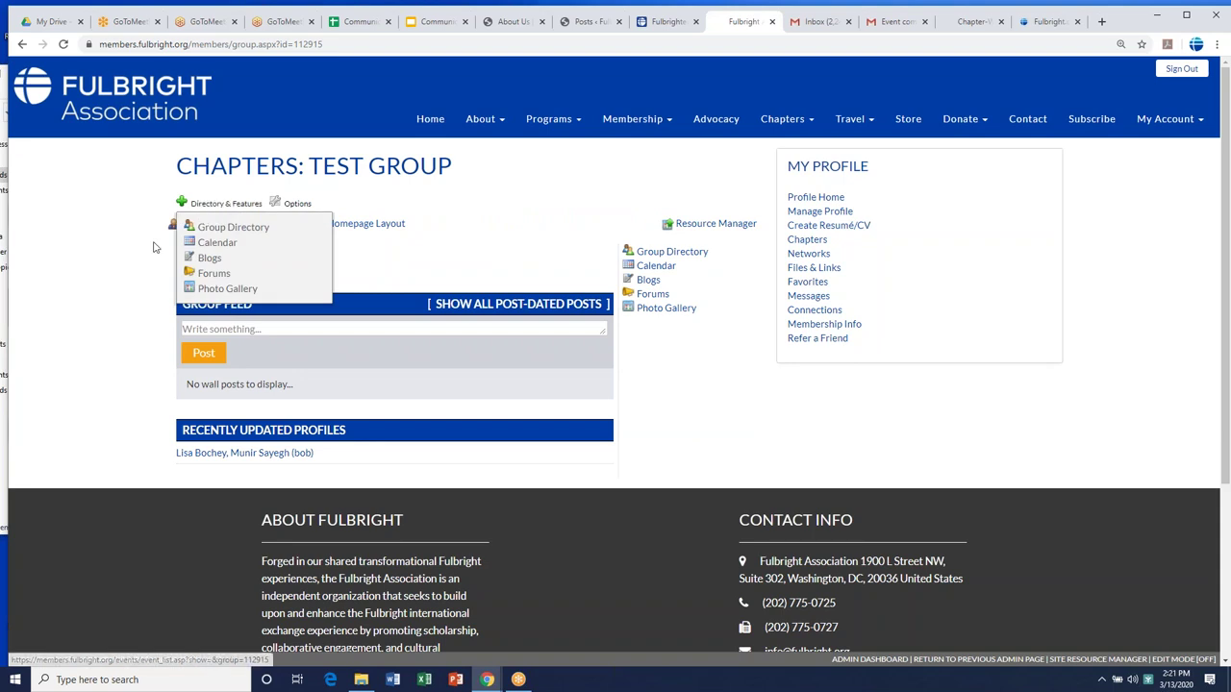
click(222, 221)
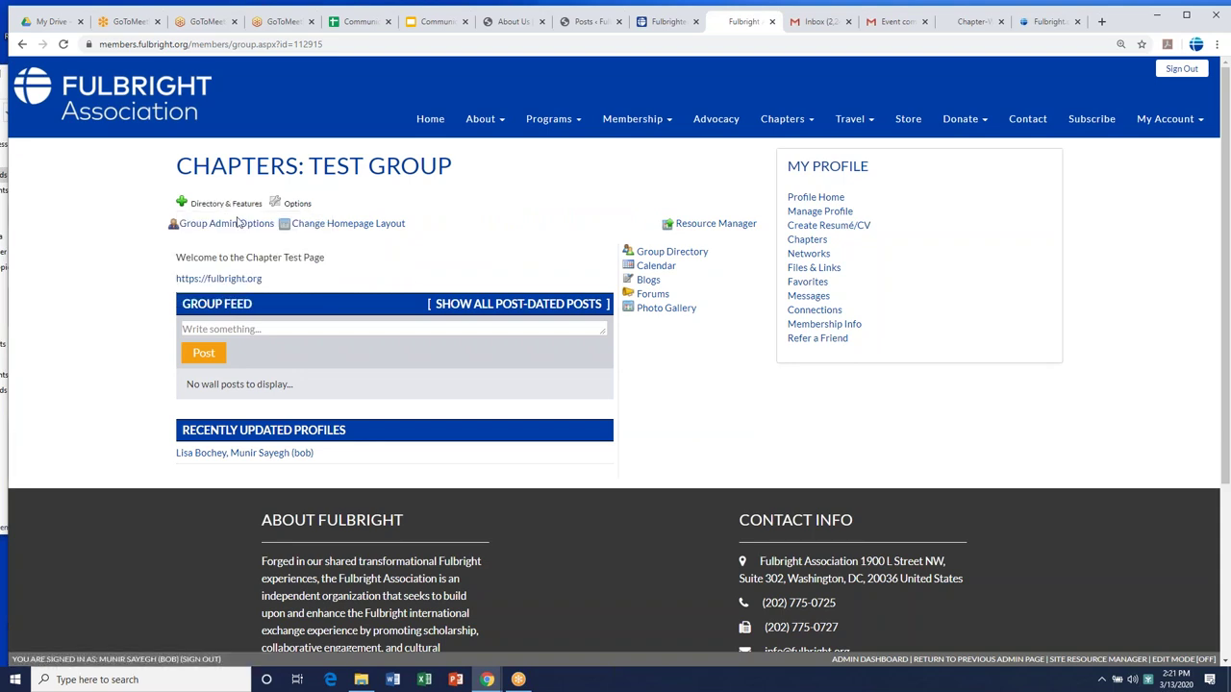
click(238, 224)
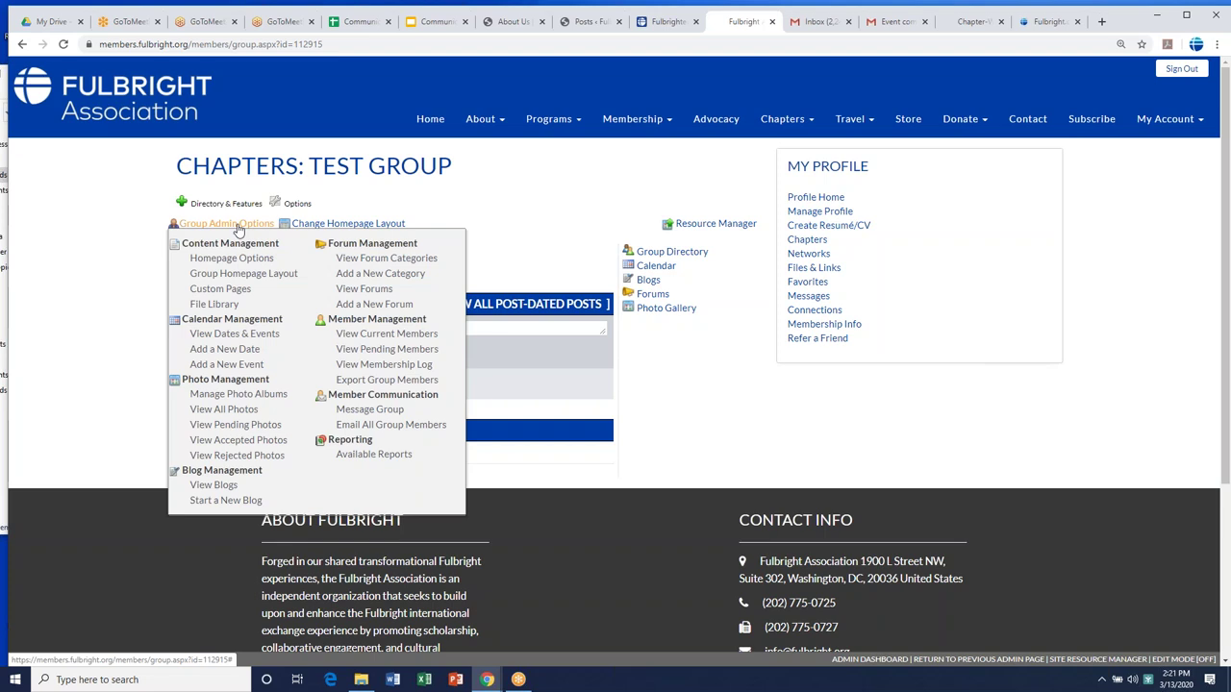
click(231, 368)
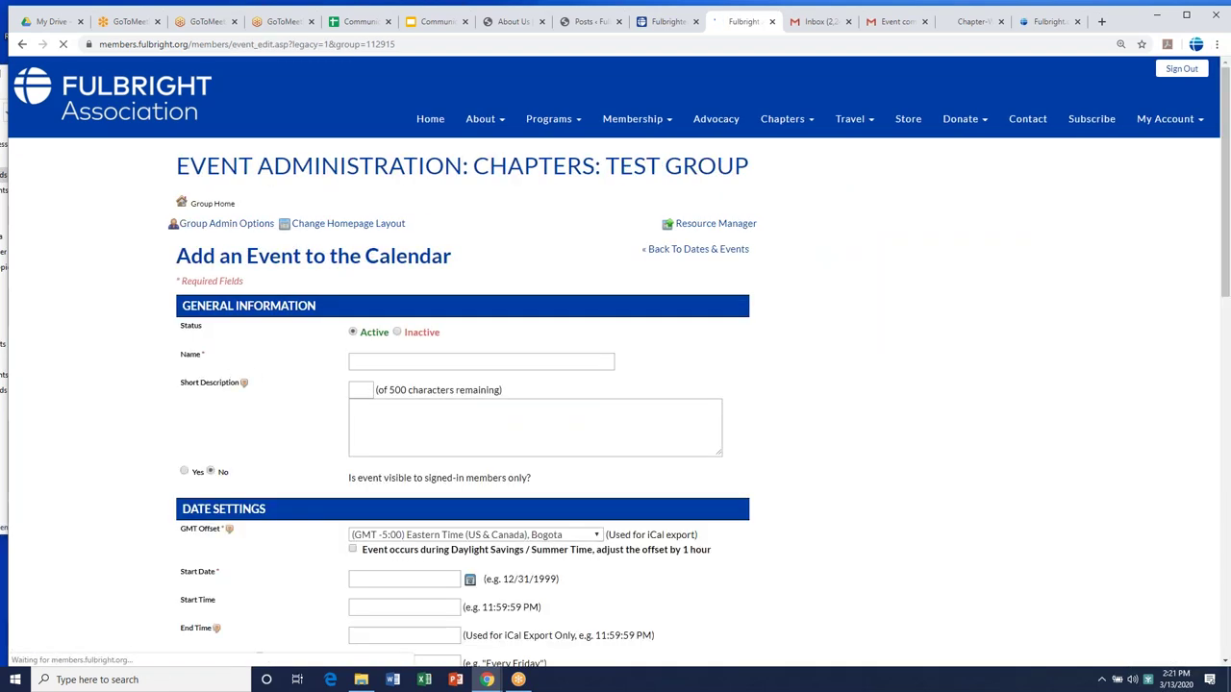
scroll(385, 288, down, 2)
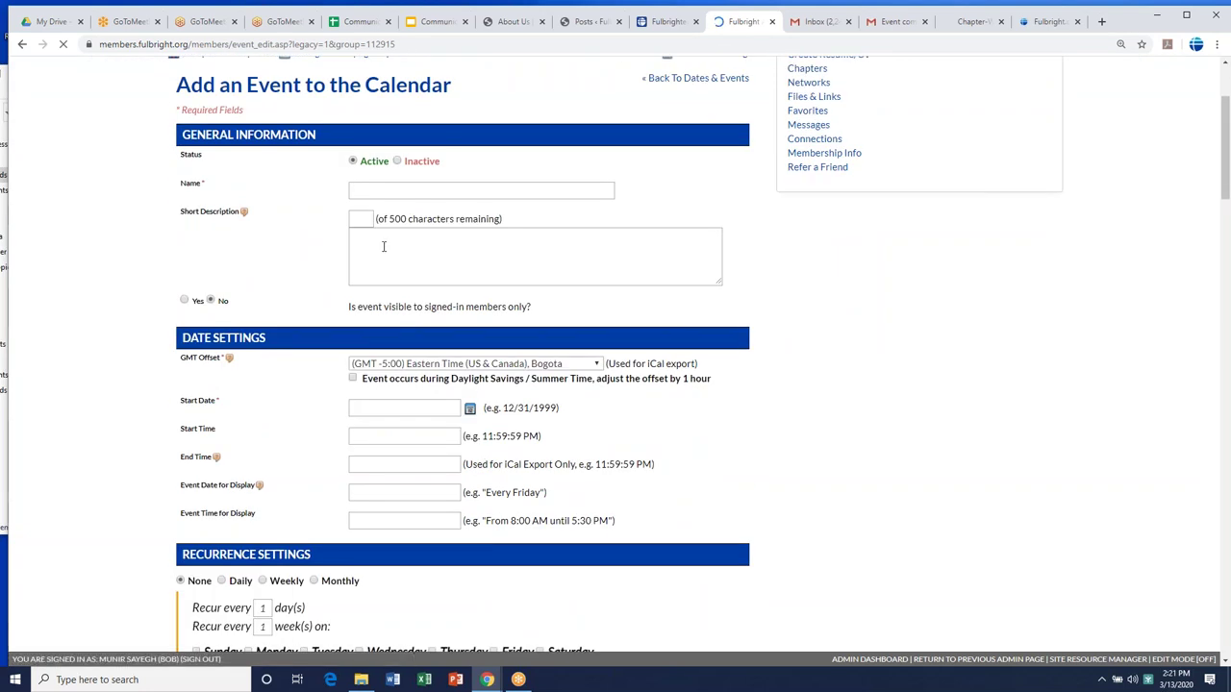
- Name the new event "Awesome Event!" and give it the short description "best ever"
click(366, 194)
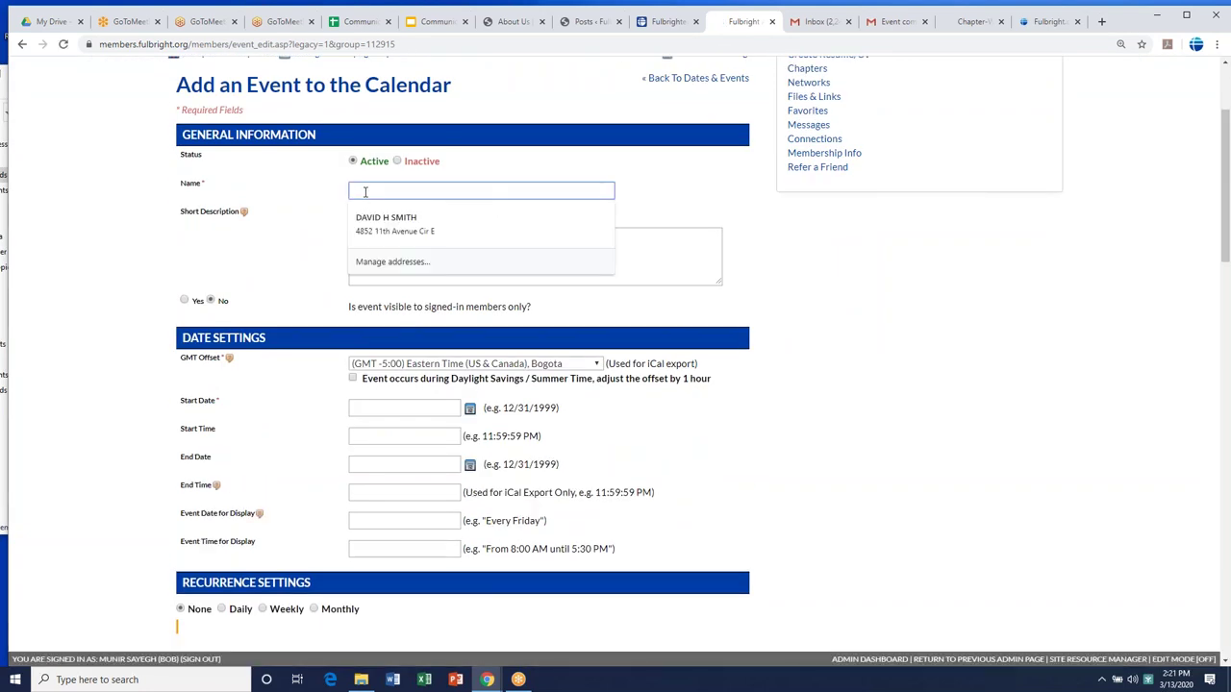
text(Awesome)
text( Enev)
text(nts)
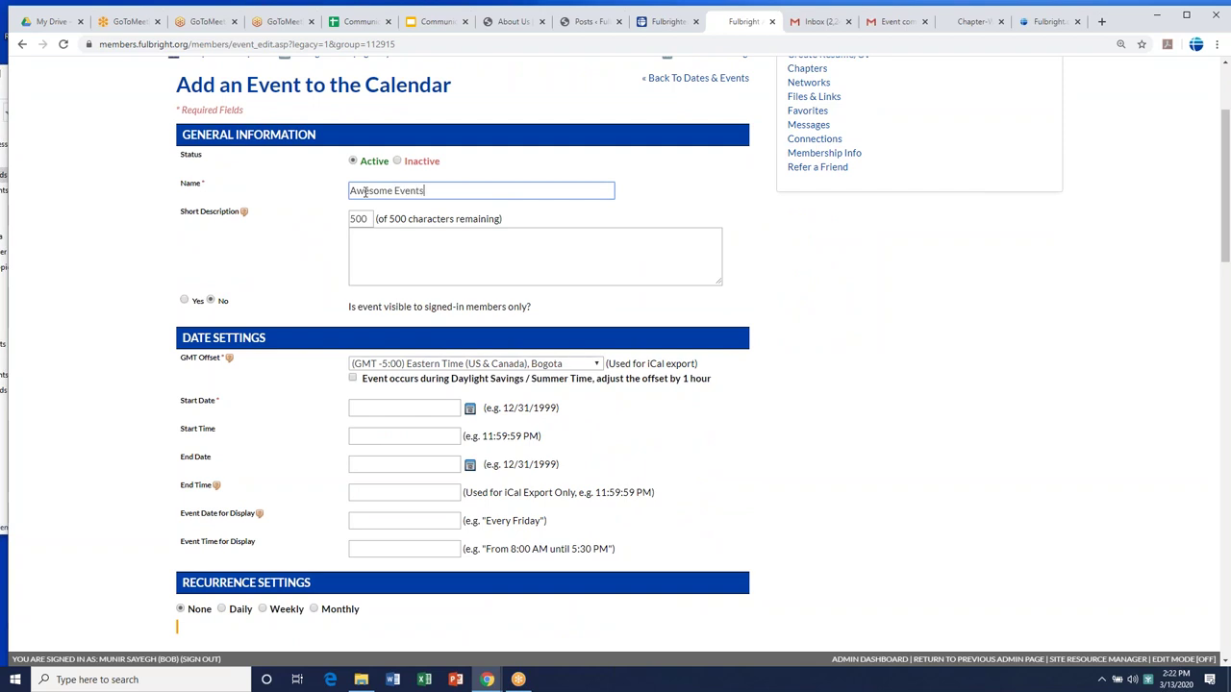
key(BackSpace)
text(!)
click(424, 242)
text(best event)
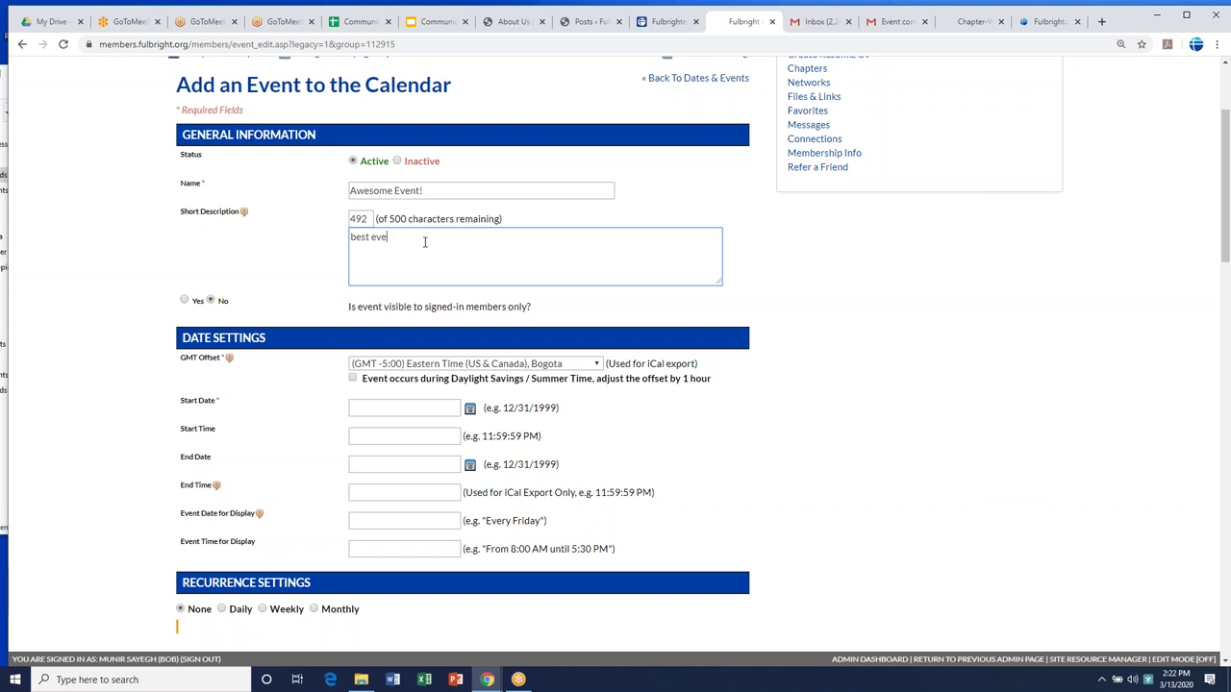
- Set the event's start date to 3/13/2020
scroll(445, 306, down, 2)
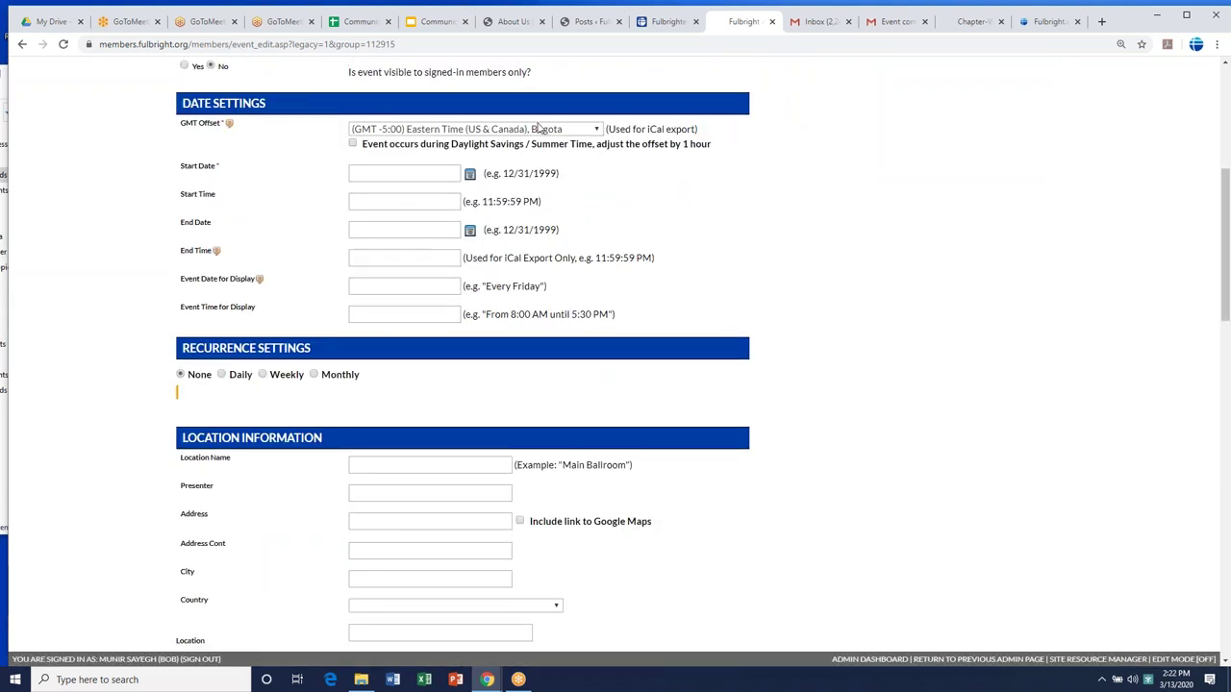
click(423, 171)
text(3/13)
text(/201)
text(0)
key(BackSpace)
key(BackSpace)
text(20)
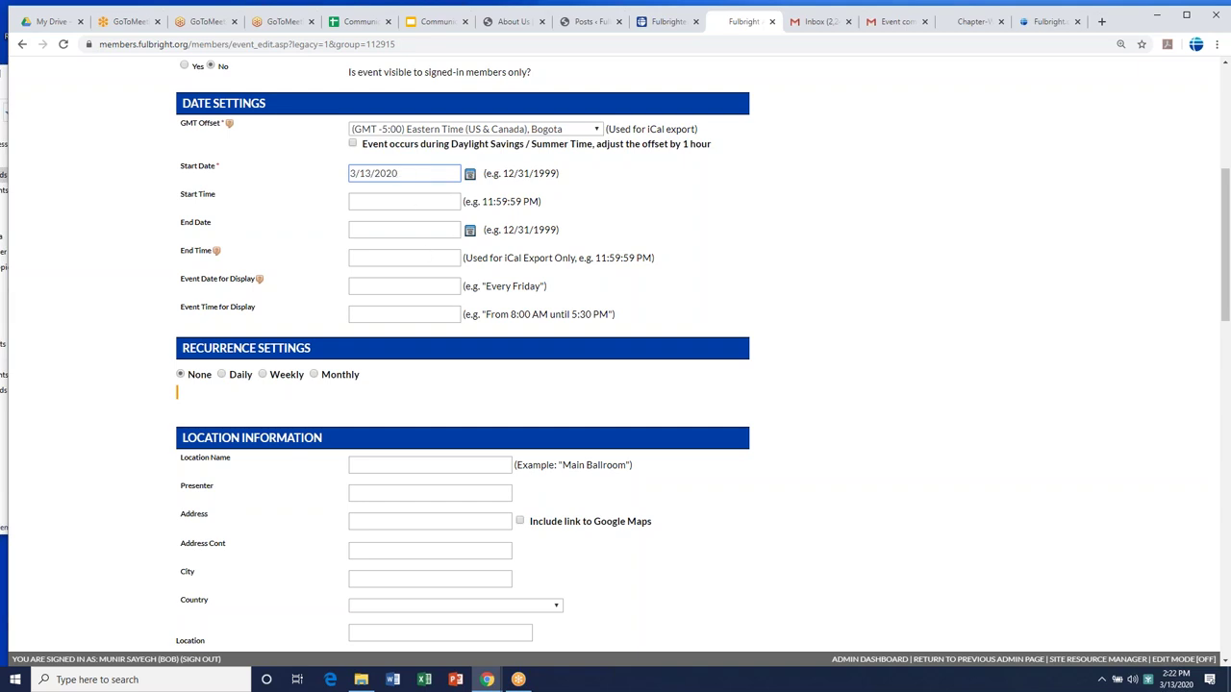
- Look over the event form's recurrence, location, contact, registration, image and description sections
scroll(259, 366, down, 1)
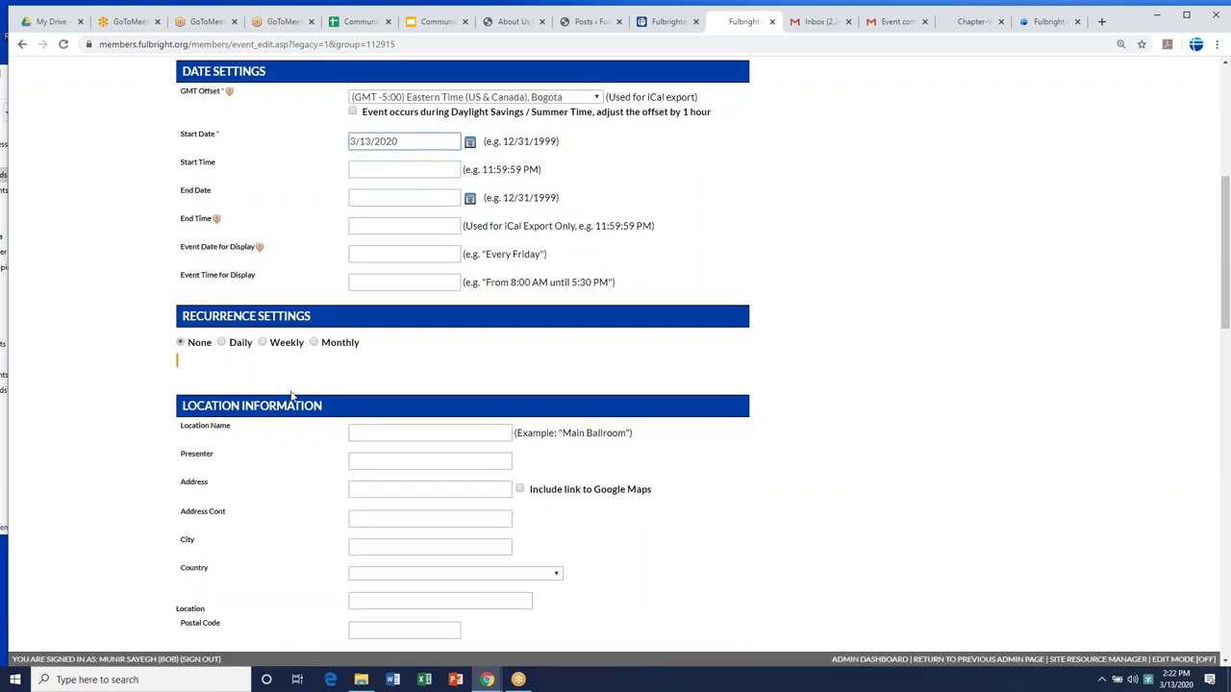
scroll(288, 393, down, 3)
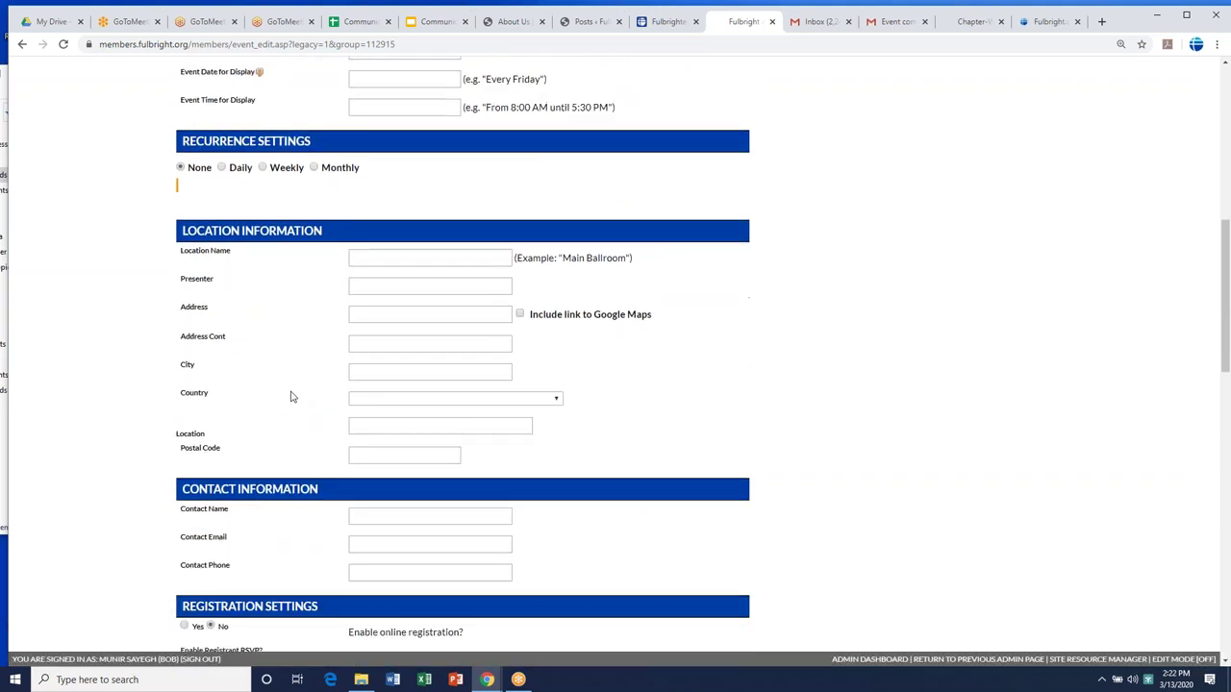
scroll(292, 397, down, 3)
scroll(320, 421, down, 1)
scroll(320, 422, down, 1)
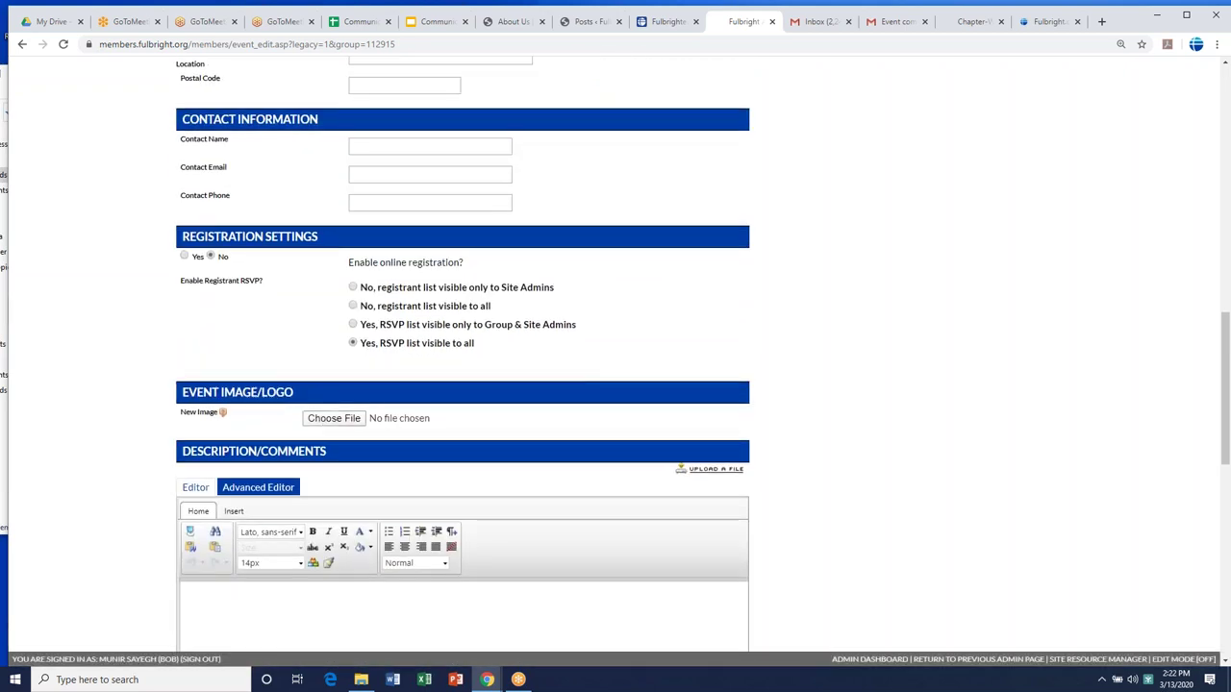
scroll(117, 443, down, 1)
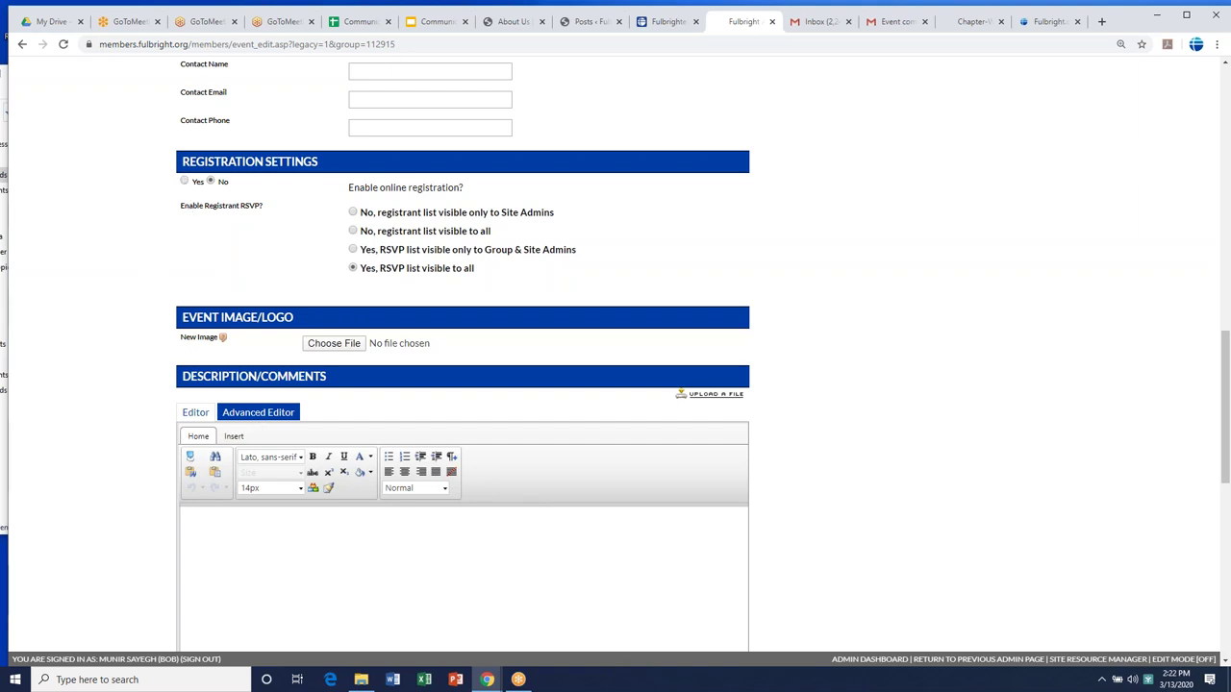
click(228, 569)
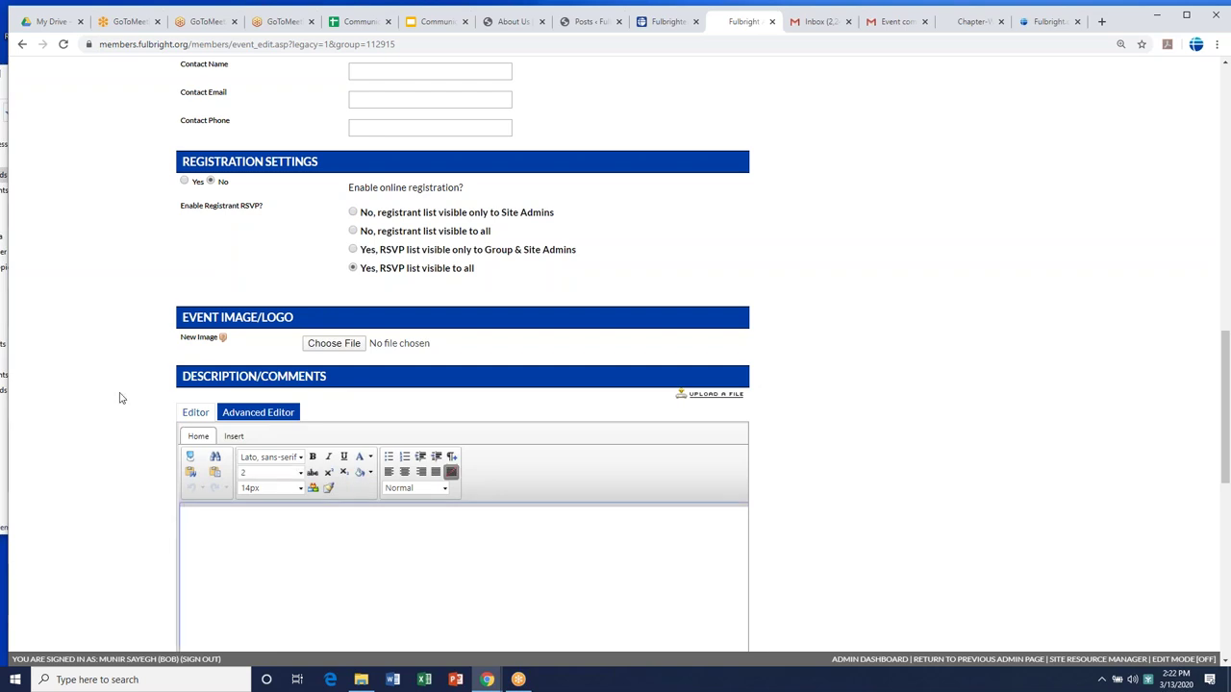
scroll(121, 399, up, 5)
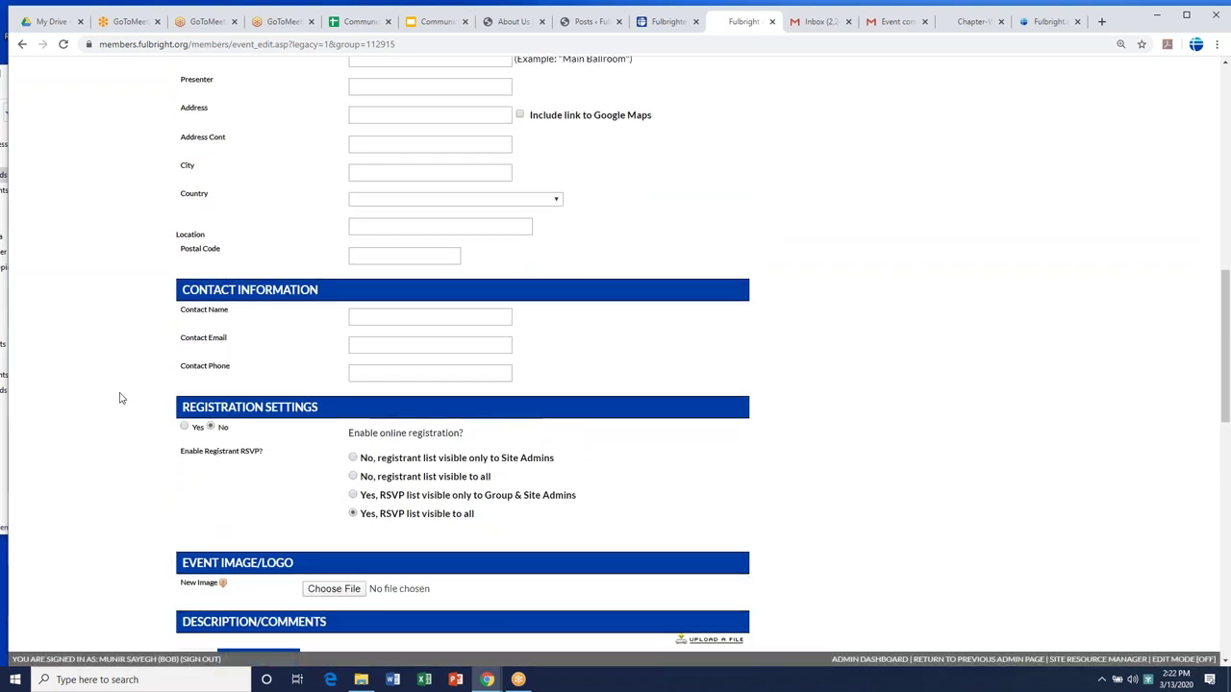
scroll(121, 398, up, 2)
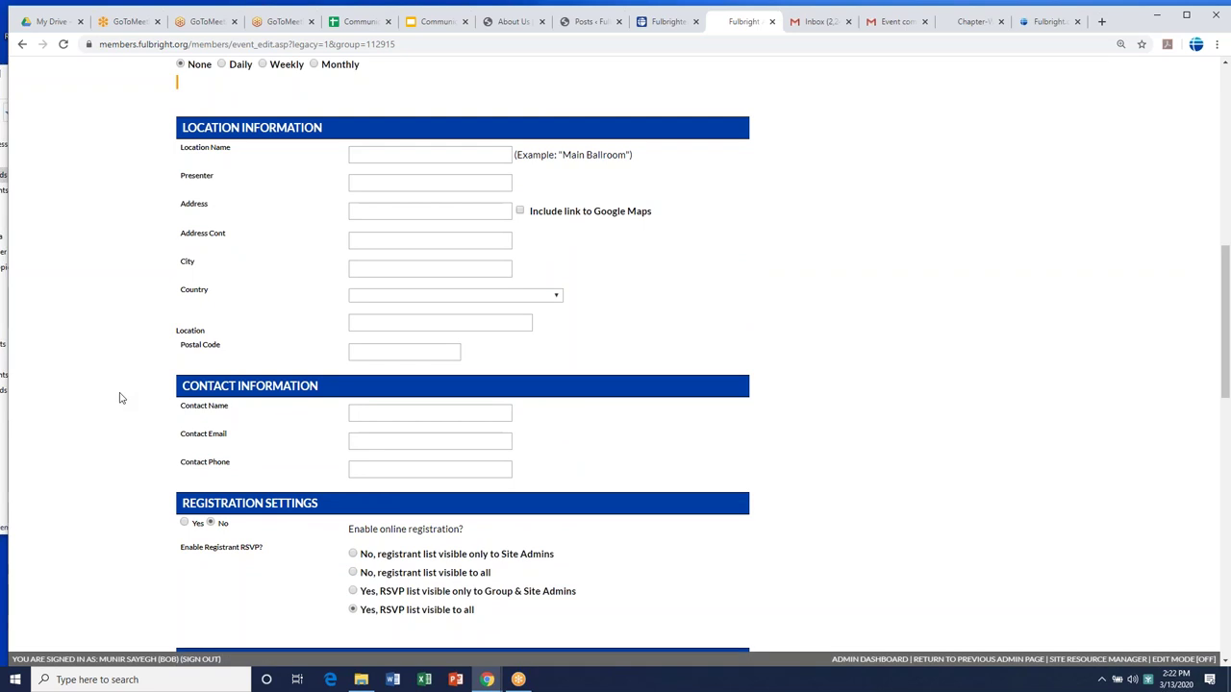
scroll(121, 398, down, 3)
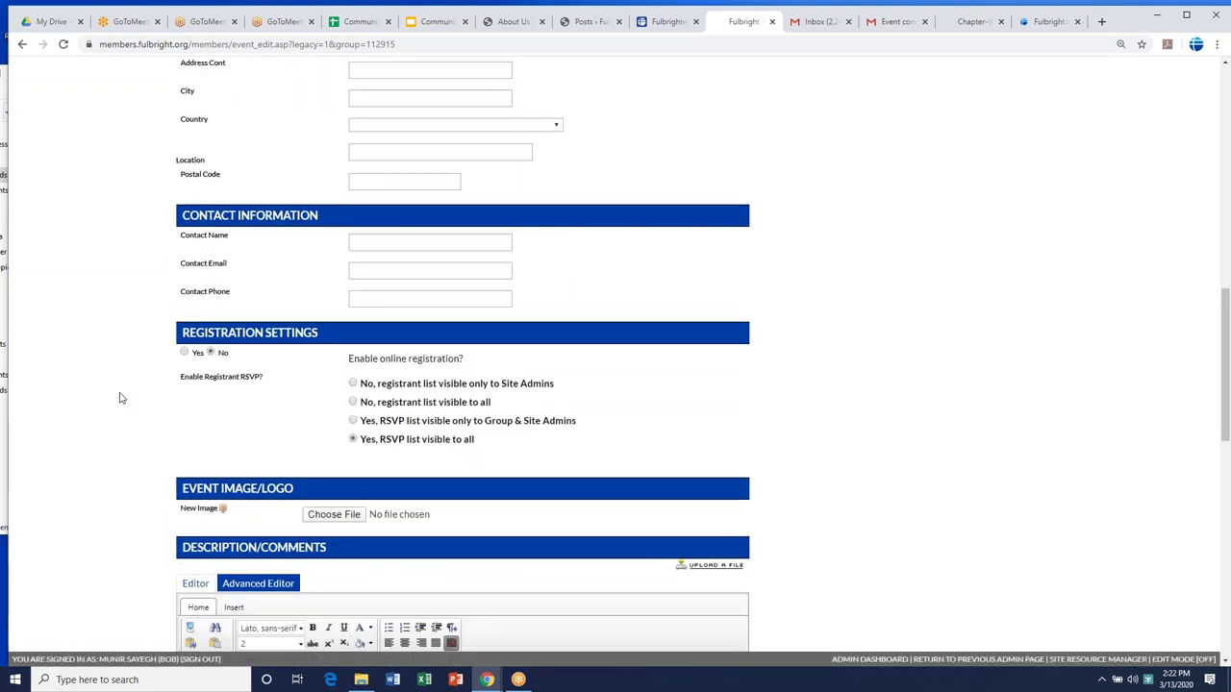
scroll(122, 399, down, 3)
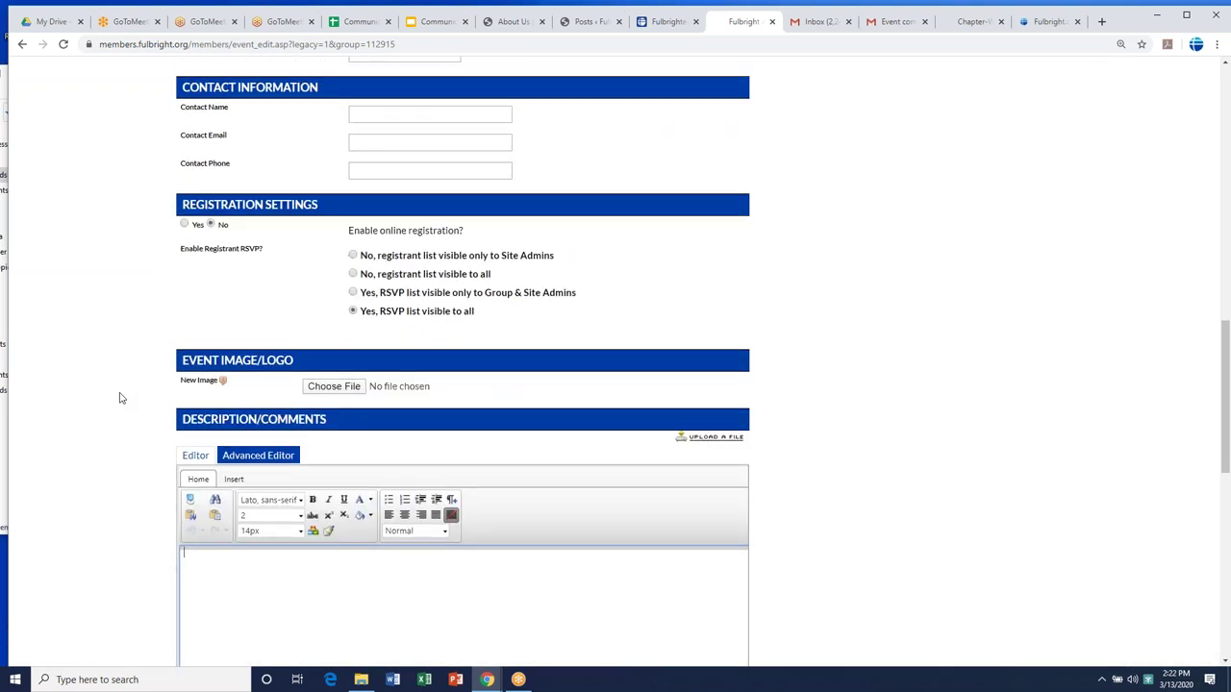
- Save the event and choose to send a new event notification
scroll(121, 398, down, 7)
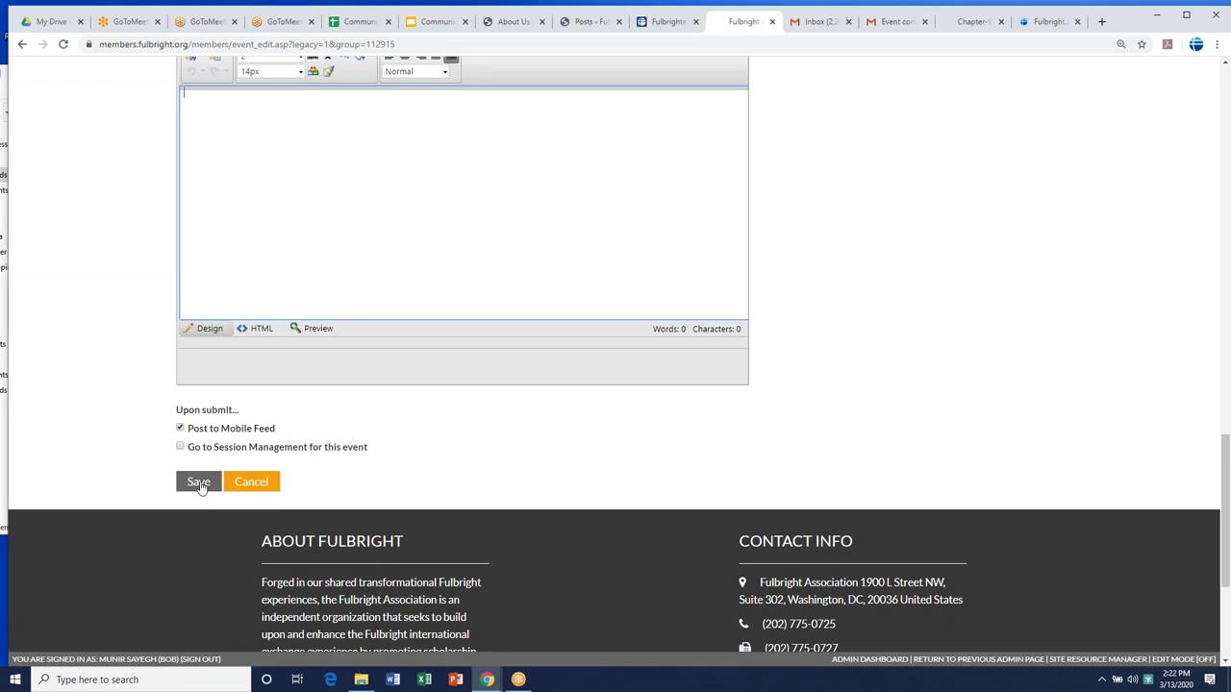
click(199, 486)
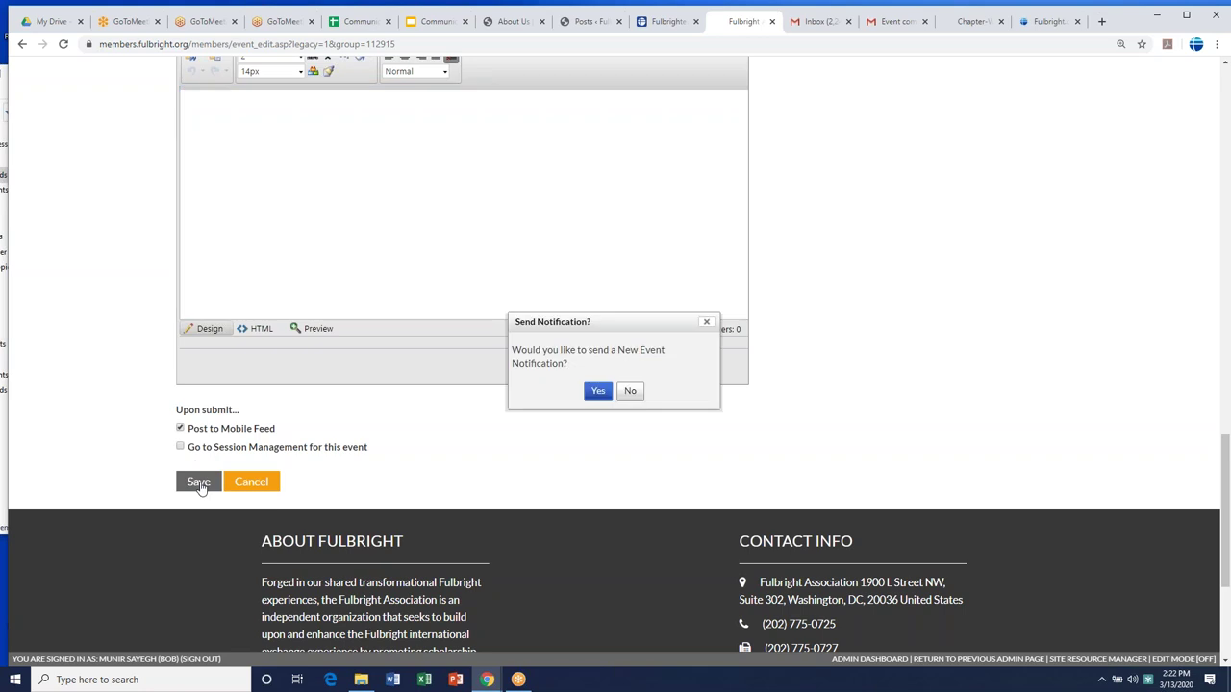
click(596, 390)
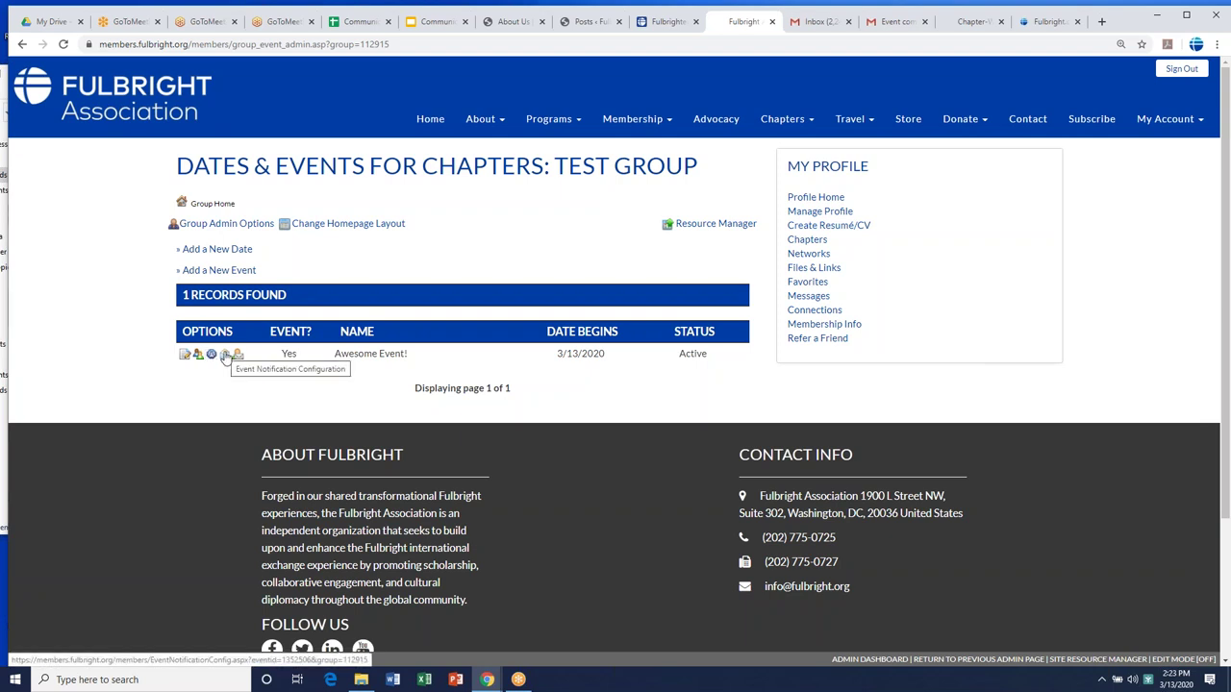
- Open the notification configuration of Awesome Event!, review its content and macros, and return to the Dates & Events list
click(225, 355)
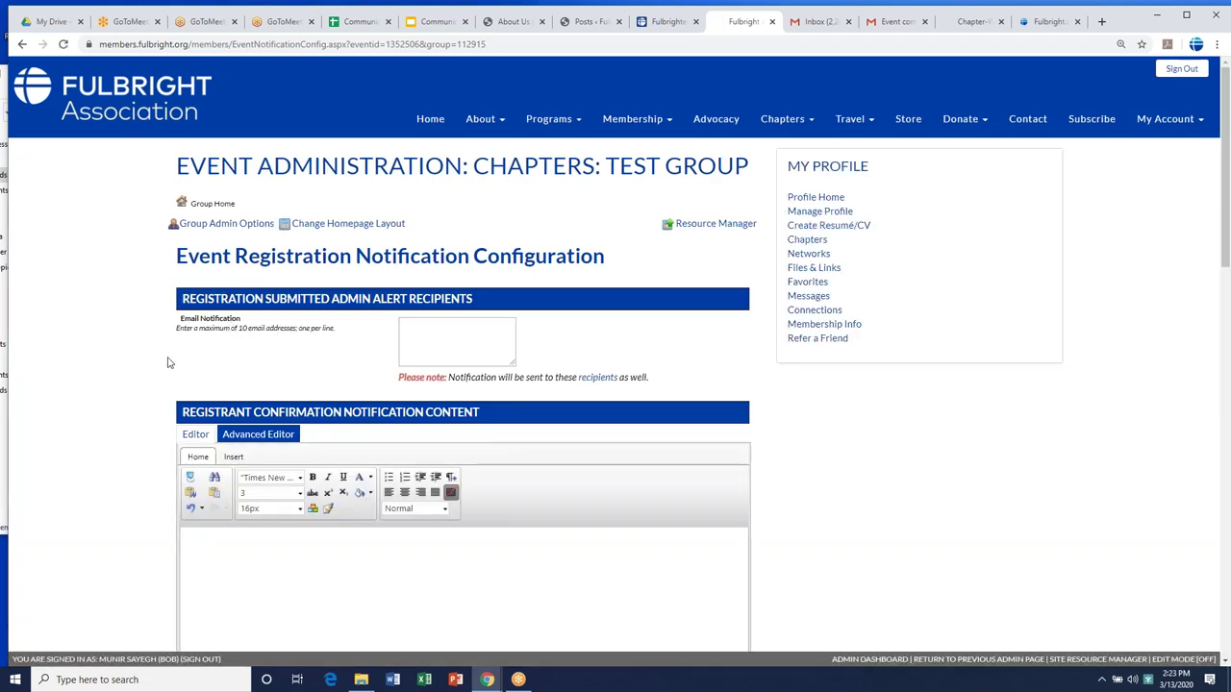
scroll(133, 379, down, 8)
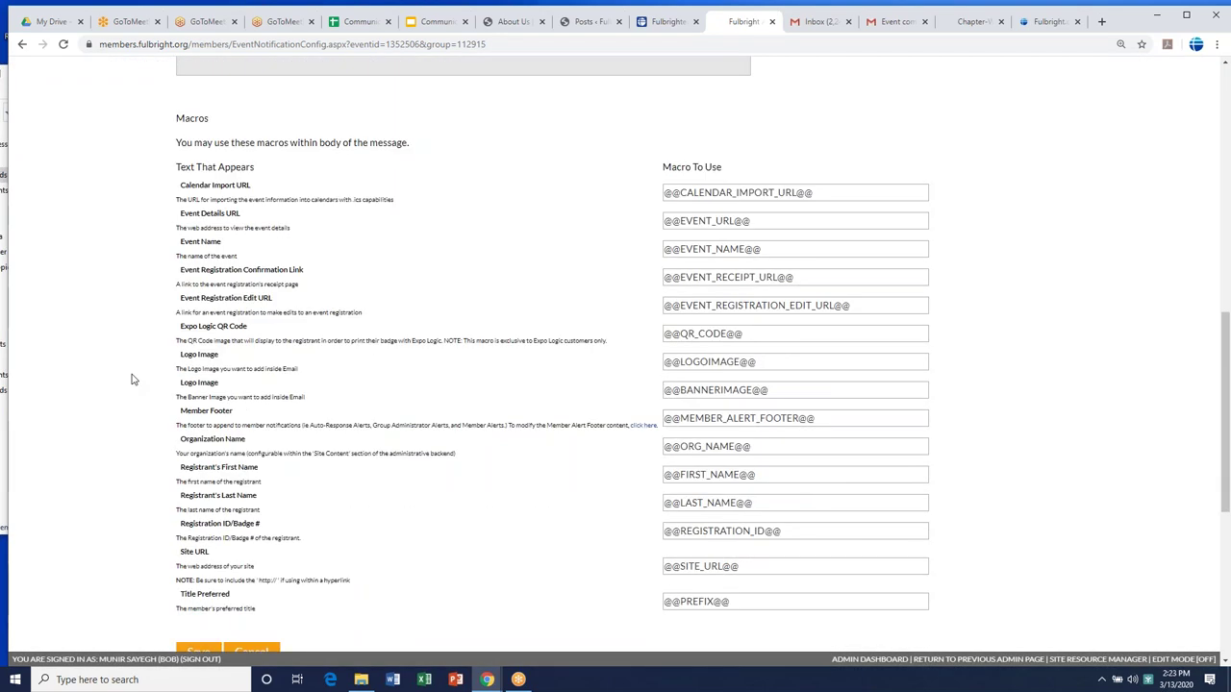
scroll(134, 378, down, 4)
scroll(134, 379, up, 15)
key(alt+Left)
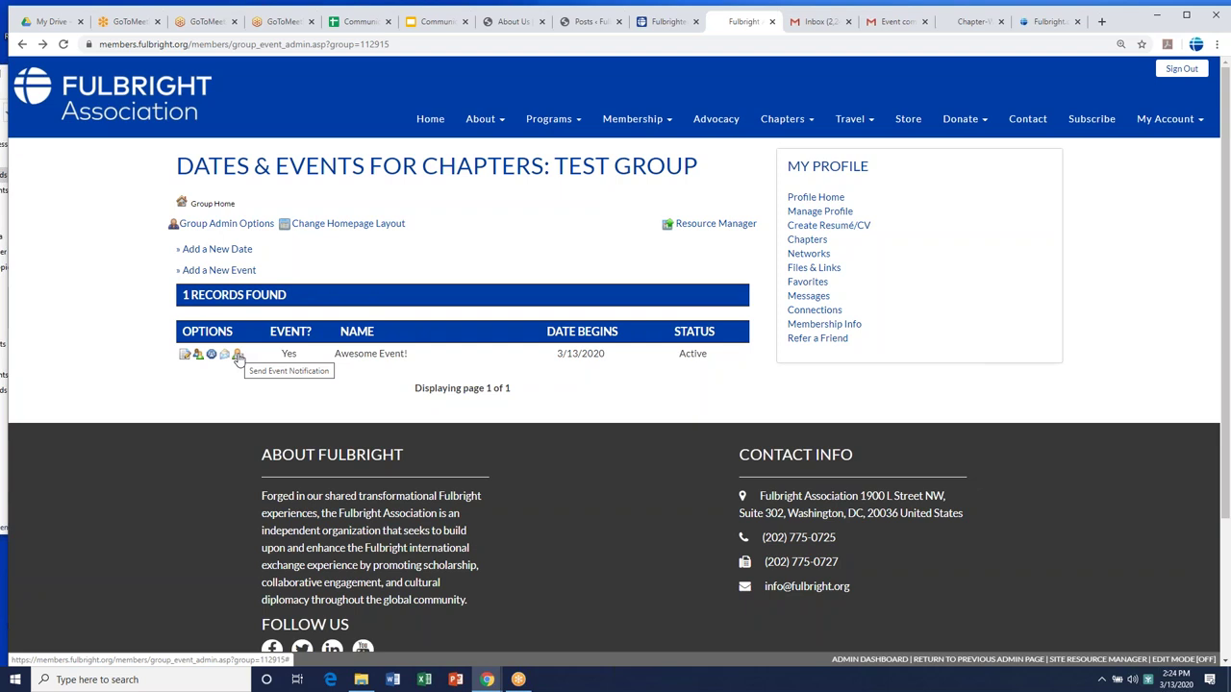
- Open the Test Group's photo album management and go on to its photo gallery with the upload area
click(220, 227)
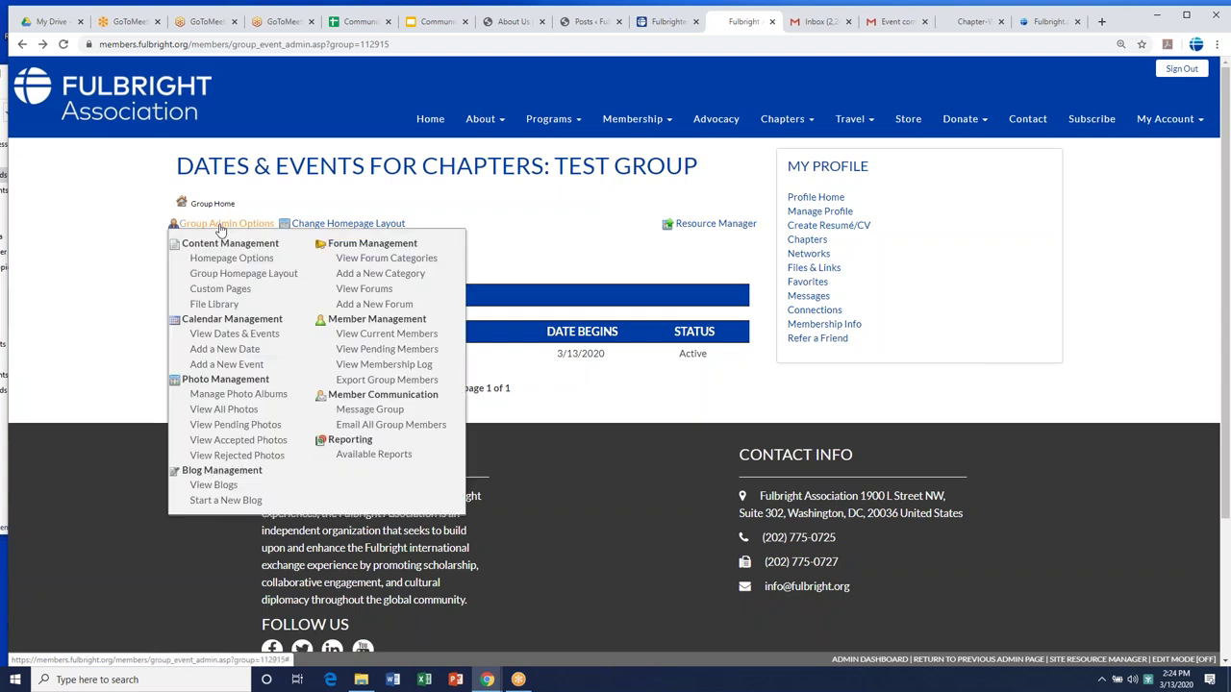
click(236, 394)
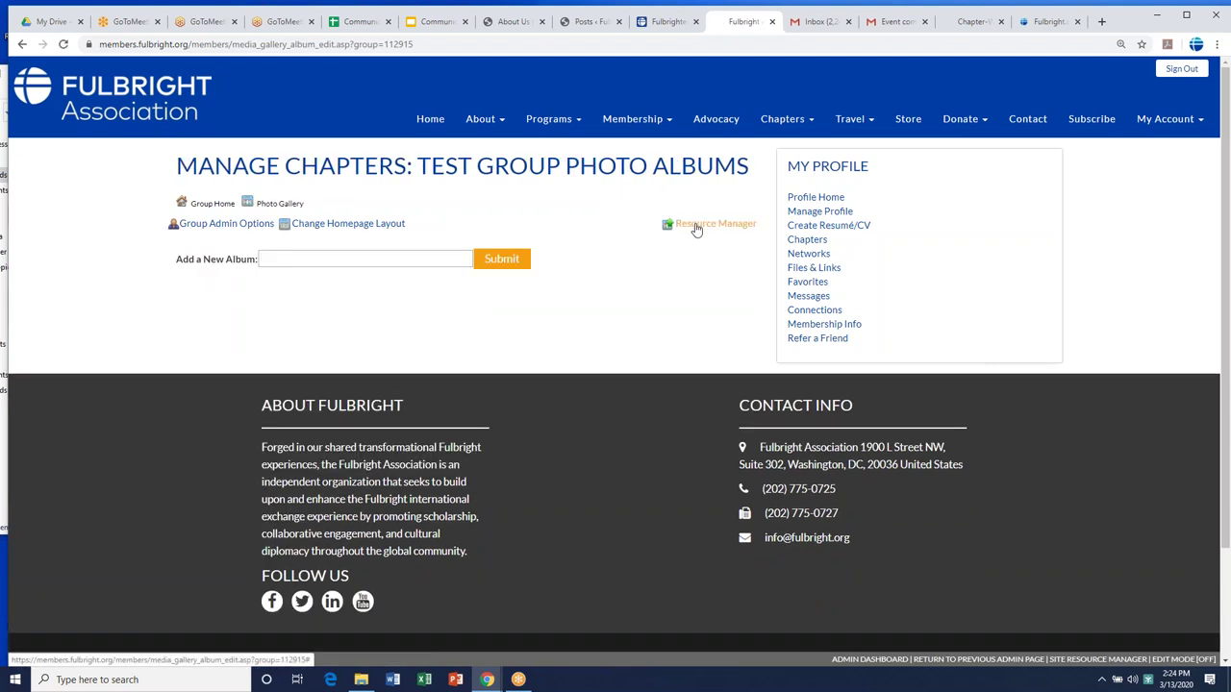
click(280, 207)
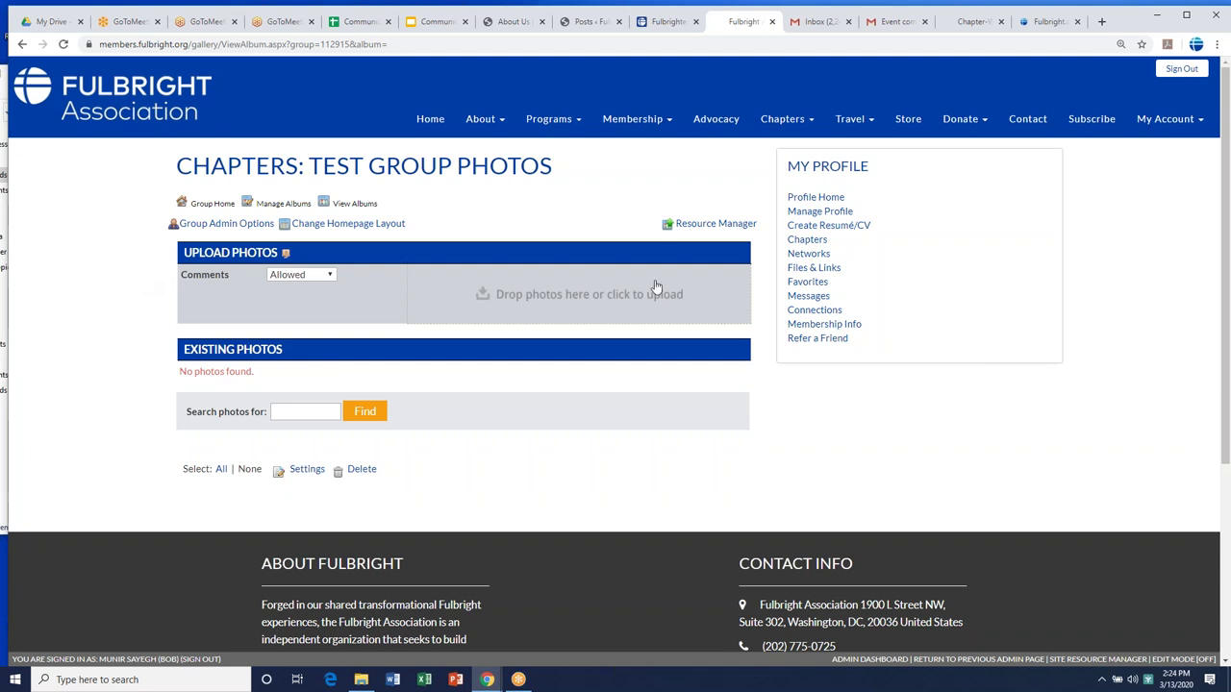
- Return to the Test Group home page through the profile's chapters and open Awesome Event! from the group's calendar
click(807, 241)
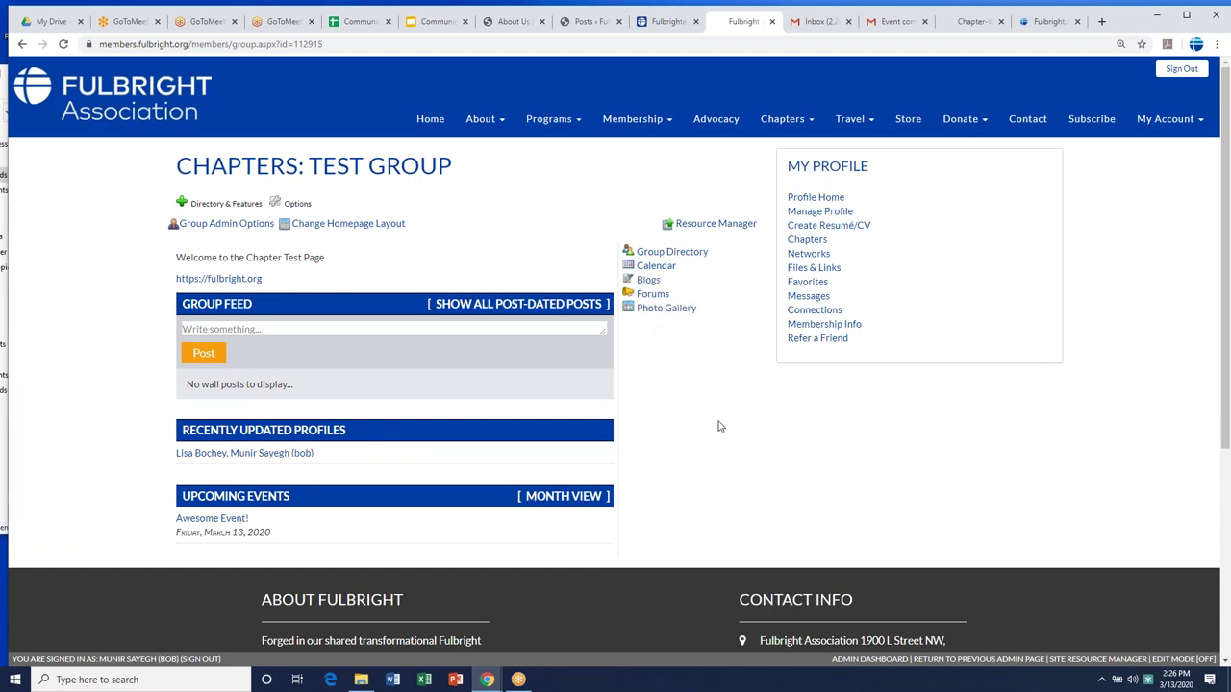
click(648, 270)
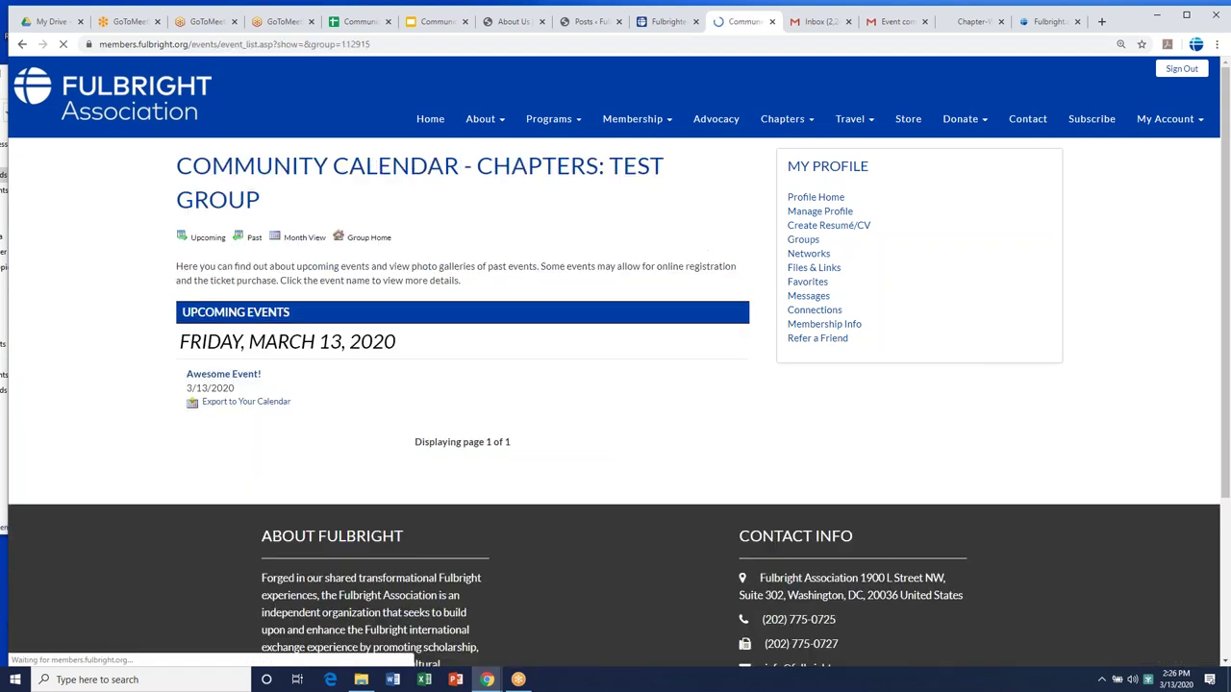
click(222, 375)
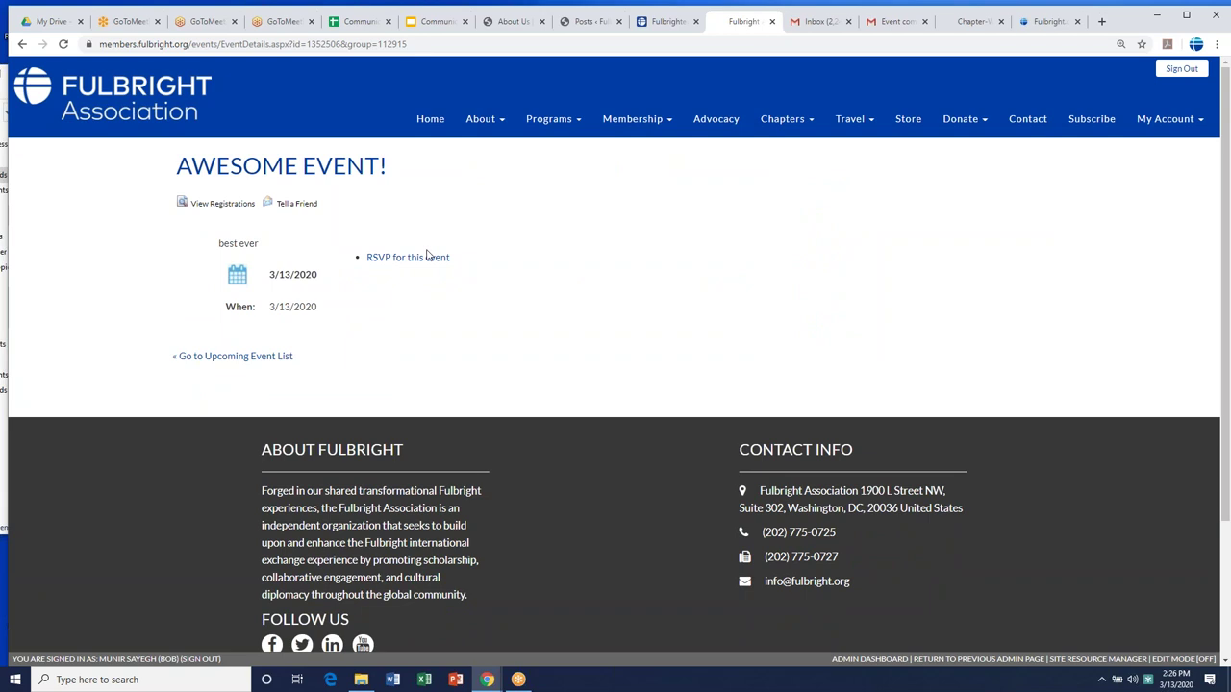
- RSVP "Yes" to Awesome Event! and look over its registration list
click(419, 260)
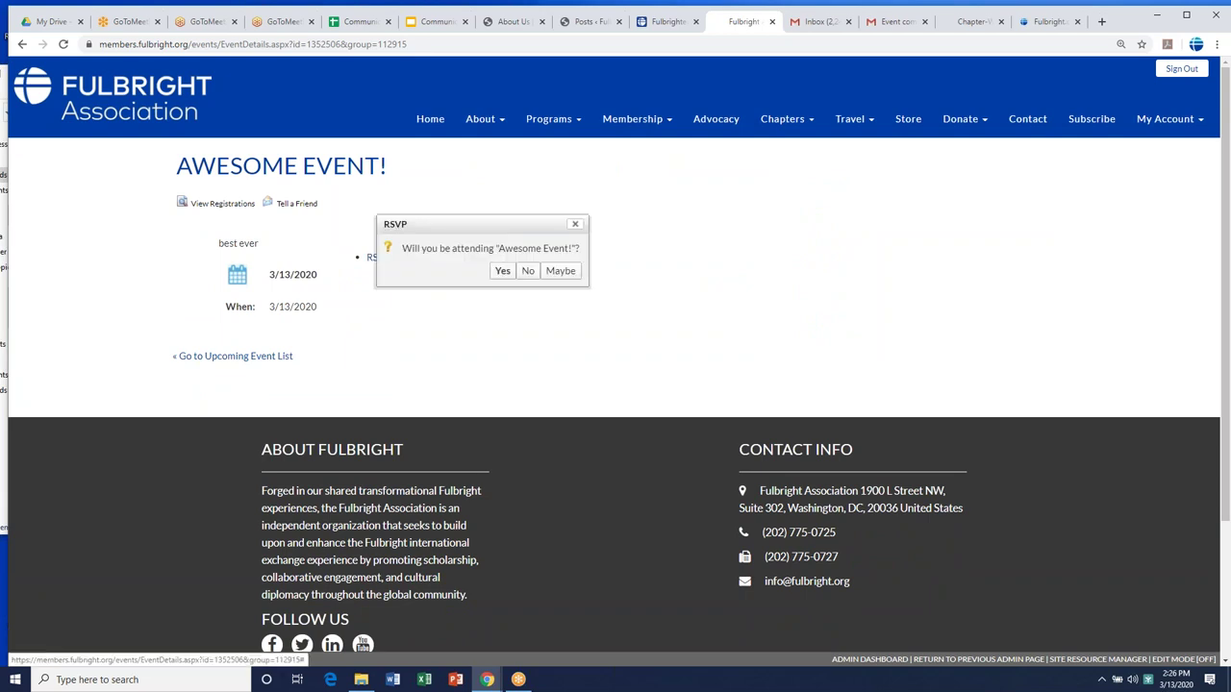
click(502, 270)
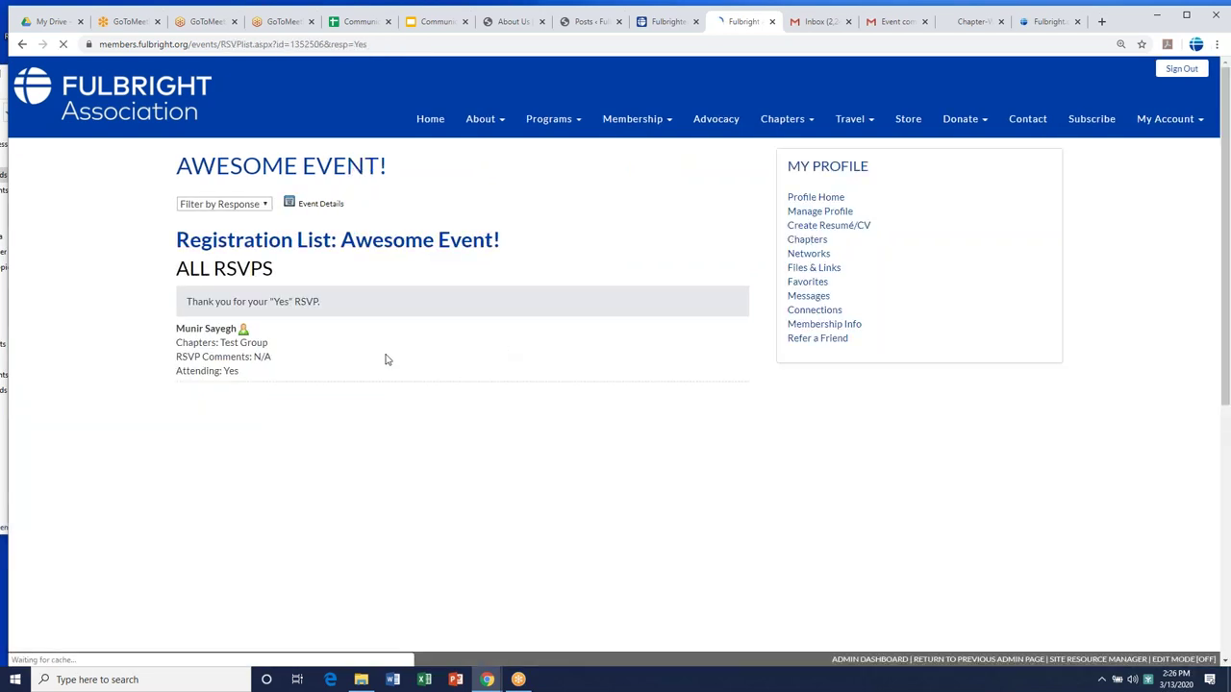
scroll(693, 409, down, 3)
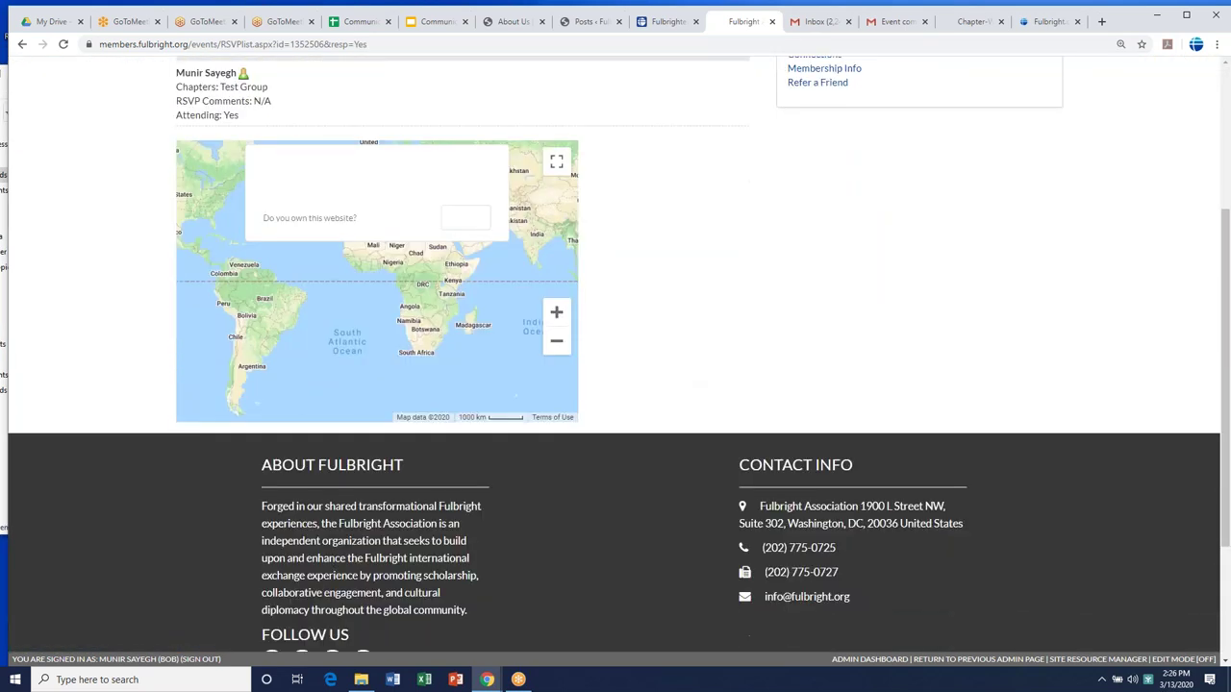
scroll(535, 371, up, 3)
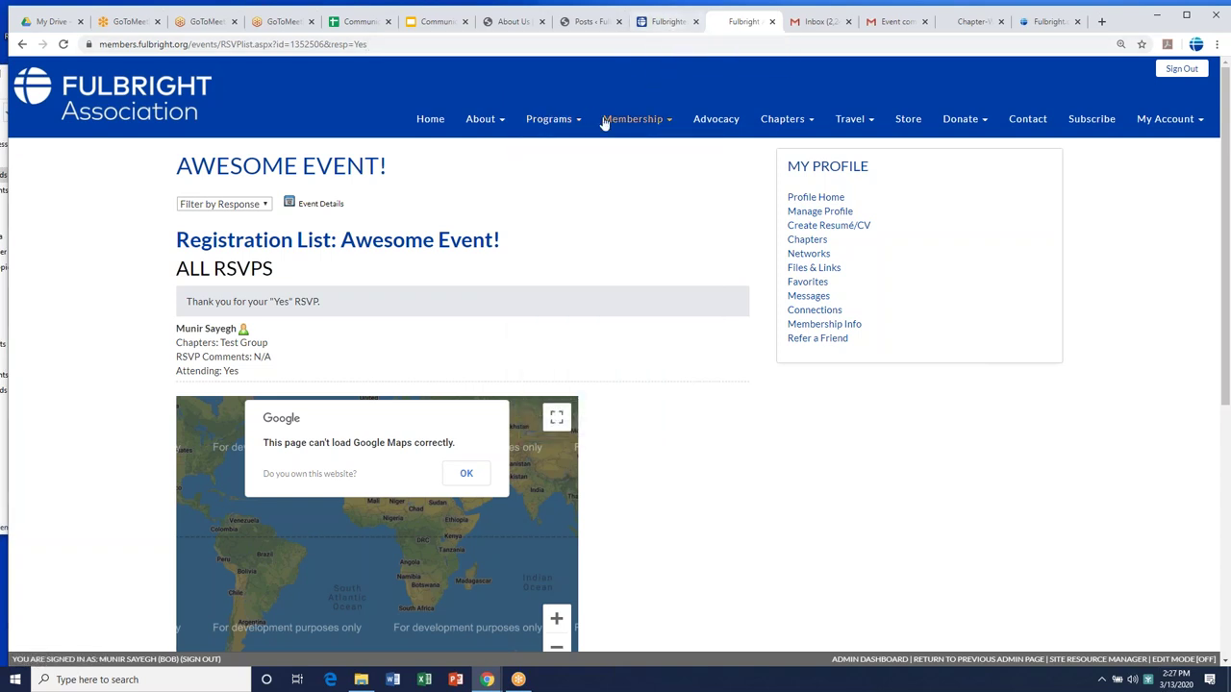
- Switch to the Georgia Chapter website's About Us page and look over its chapter description down to the updates subscription
mouse_move(598, 131)
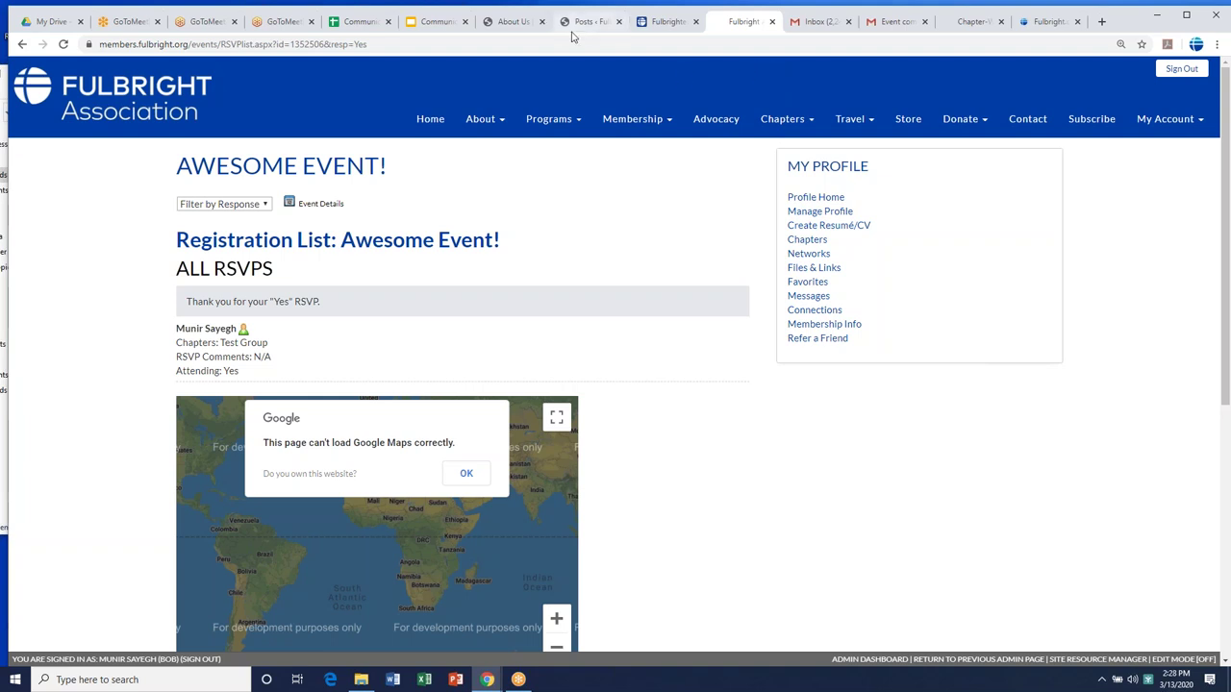
click(513, 23)
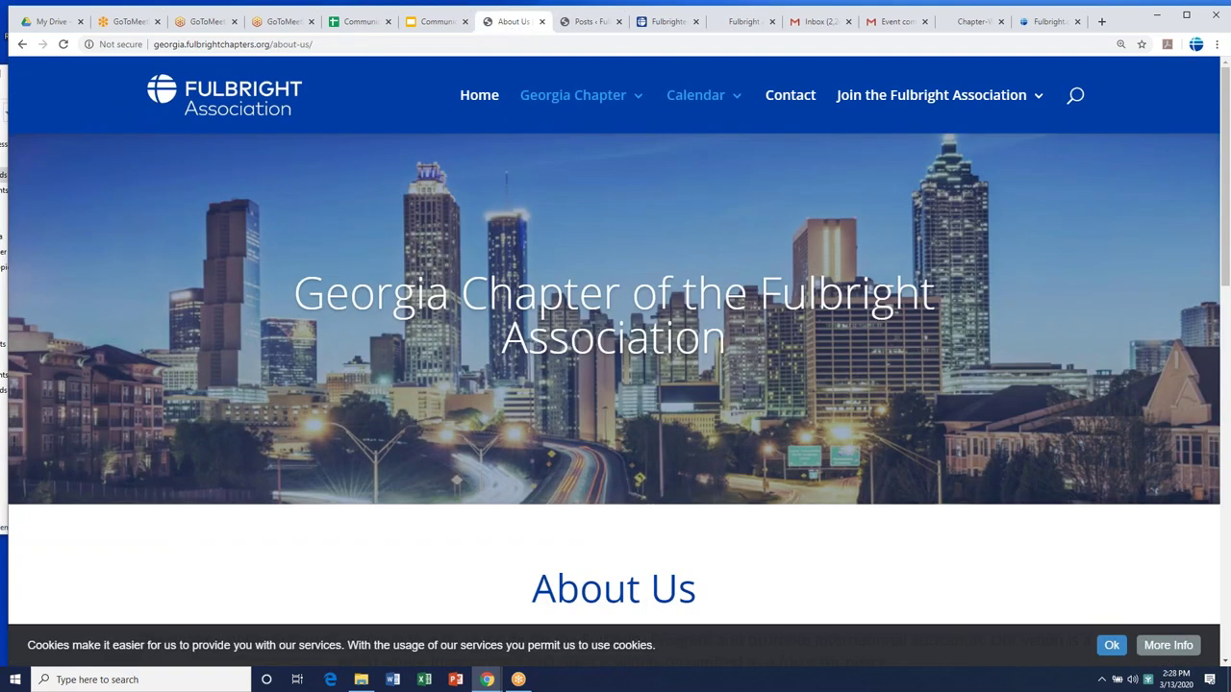
scroll(615, 385, down, 3)
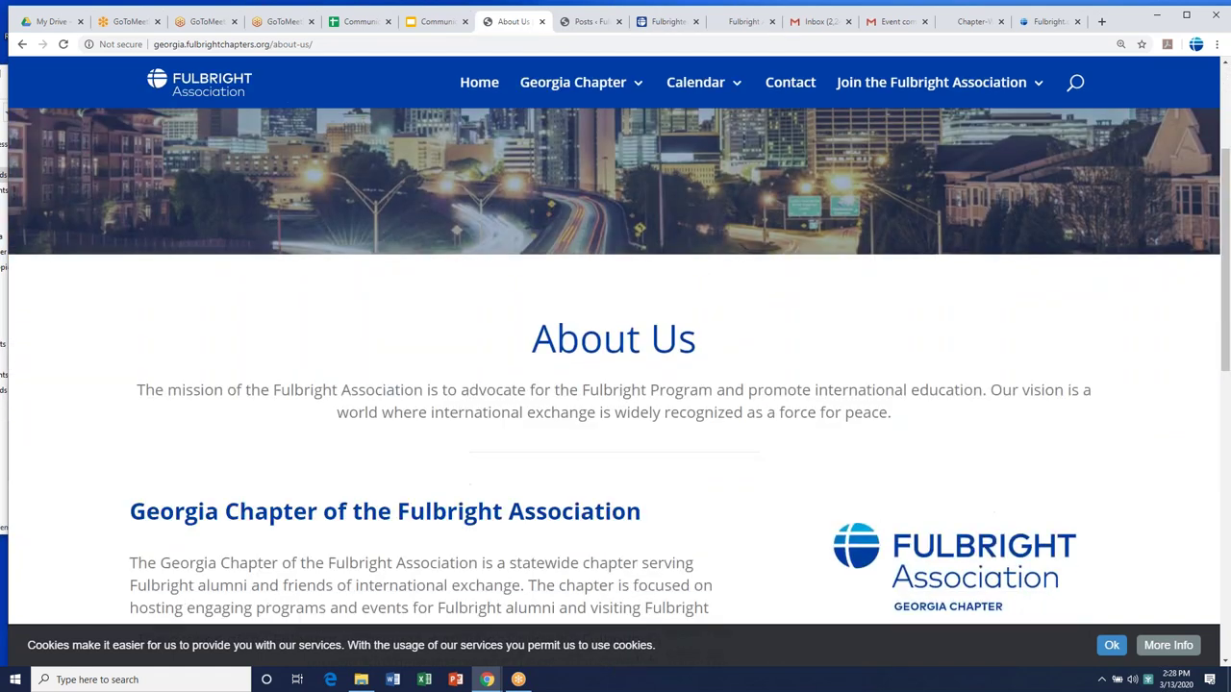
scroll(615, 385, up, 3)
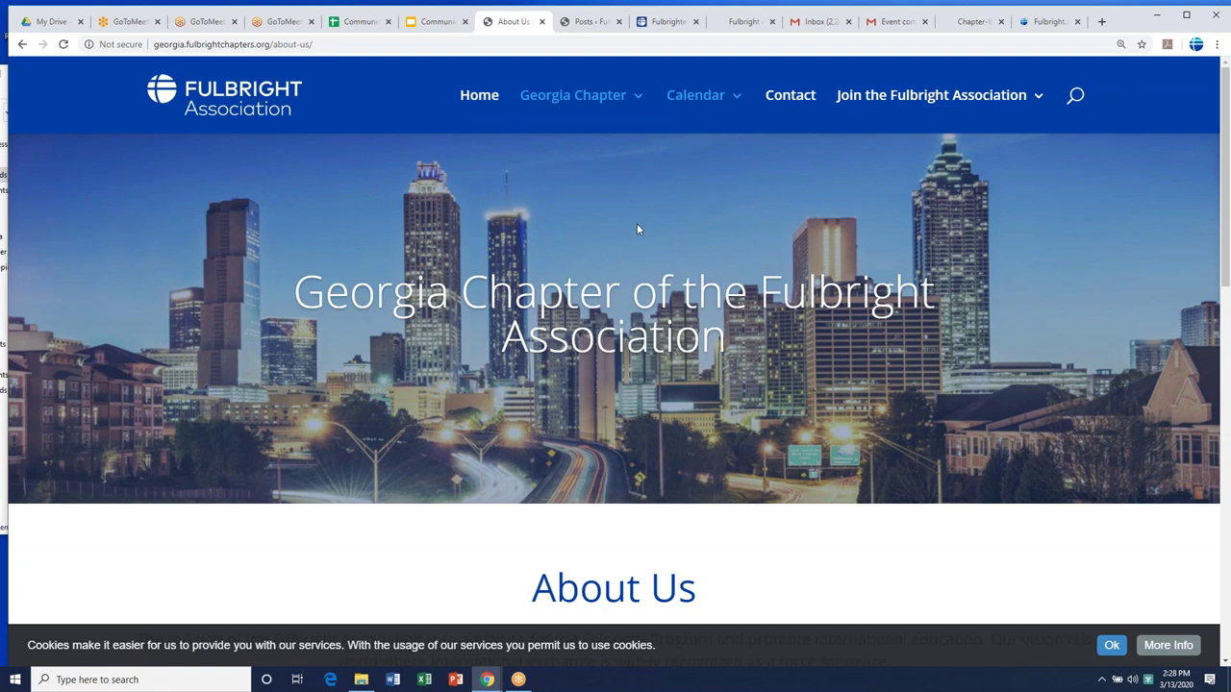
scroll(638, 228, down, 1)
scroll(637, 228, down, 4)
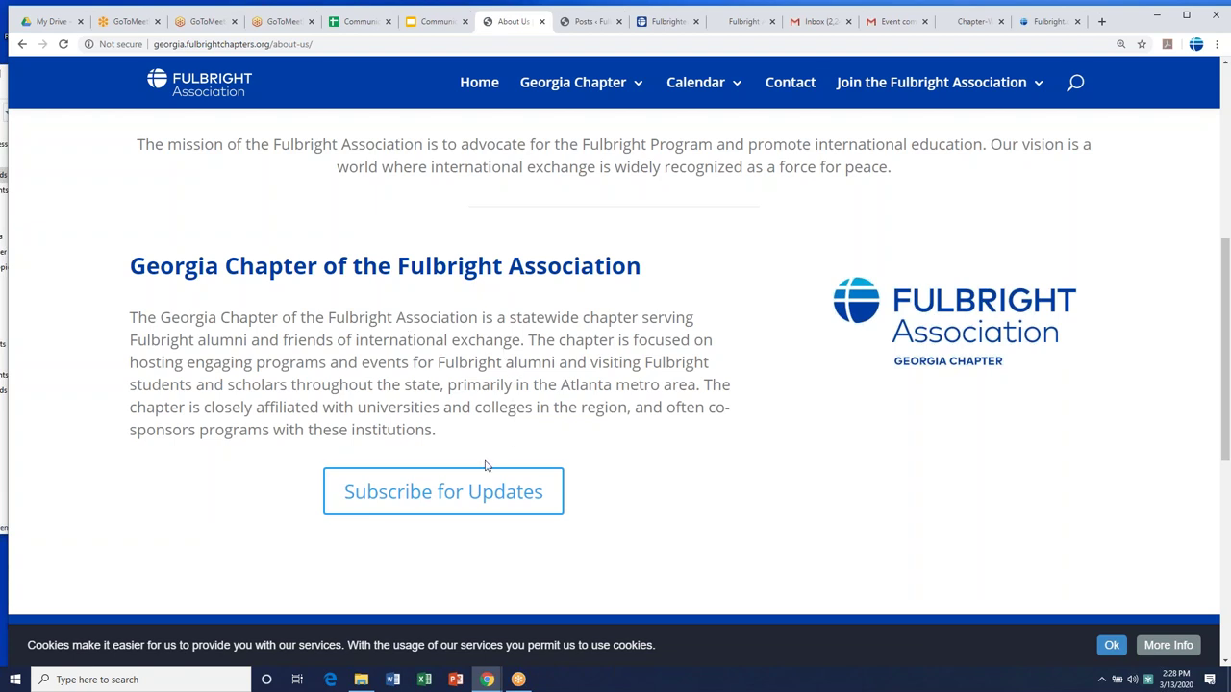
- Open the Georgia Chapter's updates subscription form and return to its About Us page through the Google search results
click(488, 494)
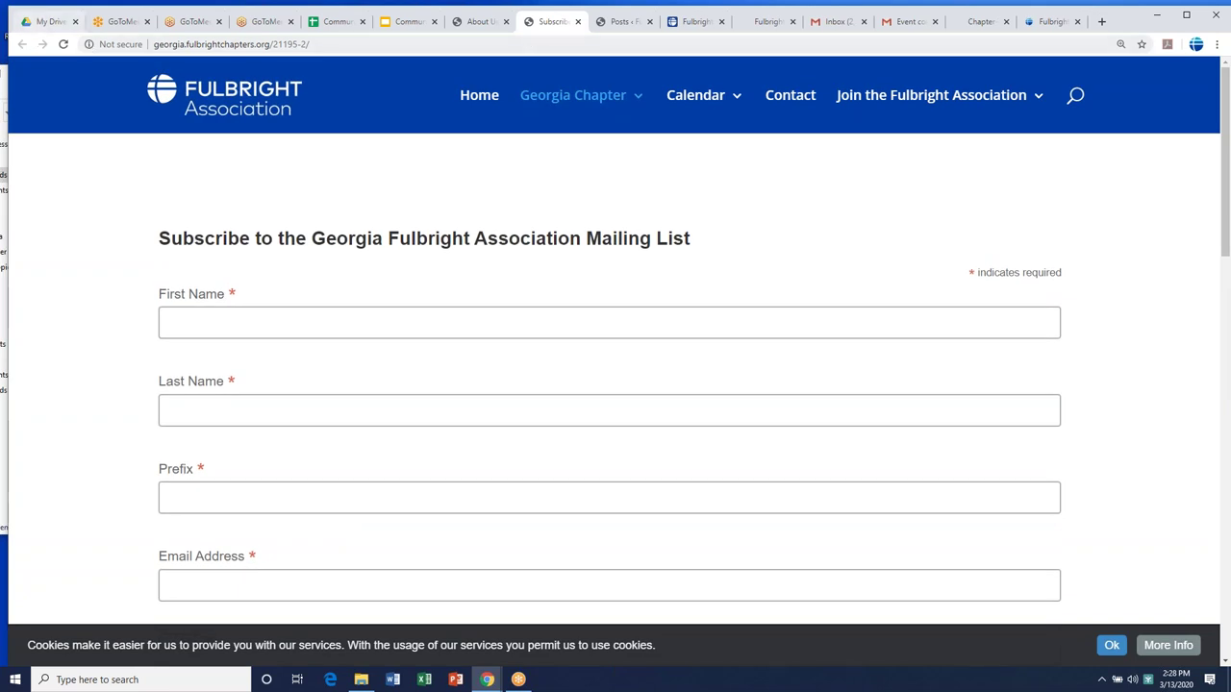
click(480, 21)
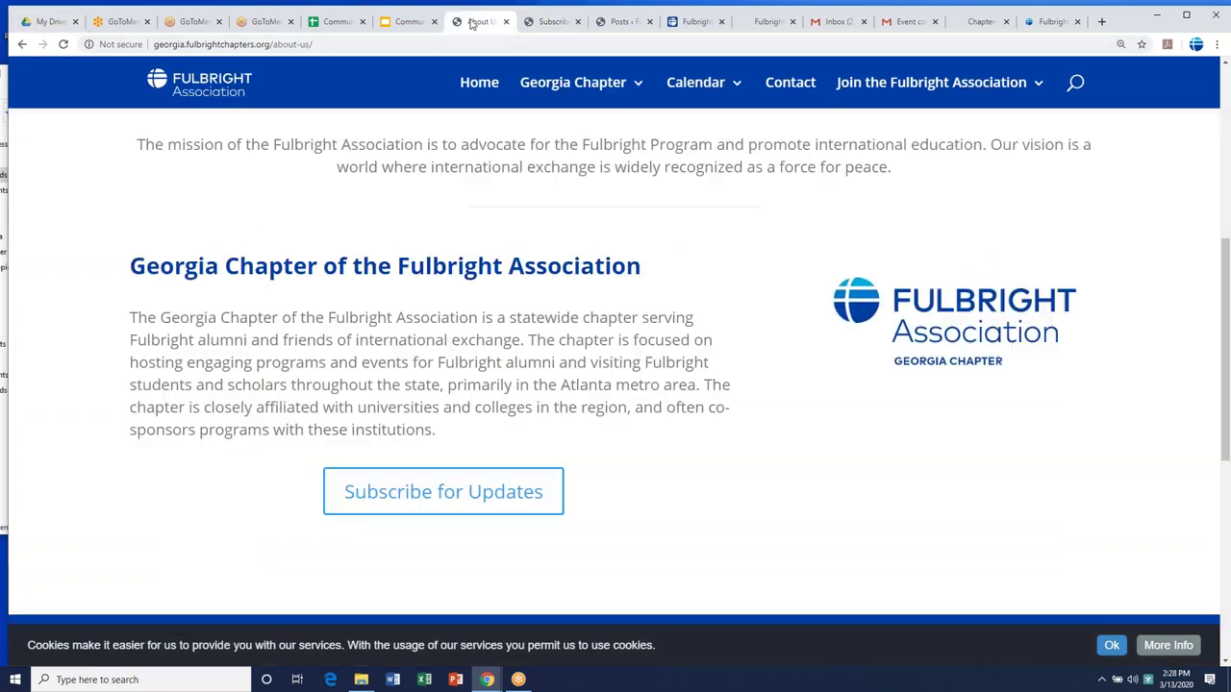
click(22, 44)
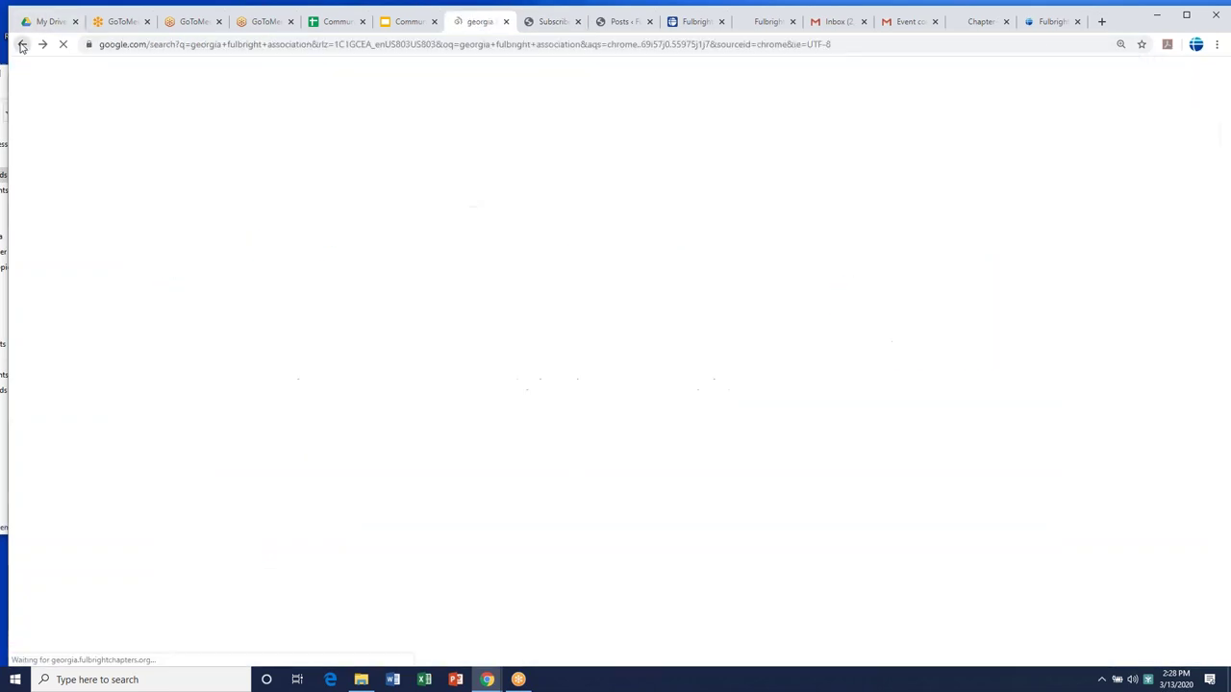
click(295, 468)
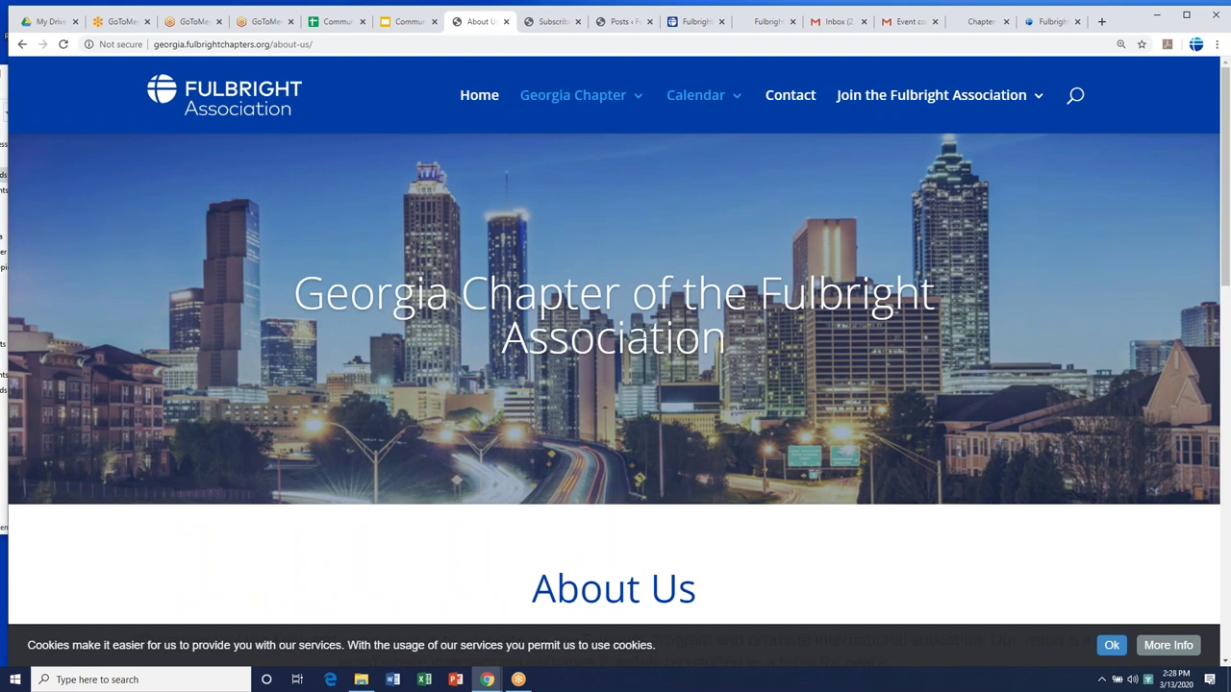
- Look over the Georgia Chapter's About Us page down to the Leadership section
scroll(615, 385, down, 5)
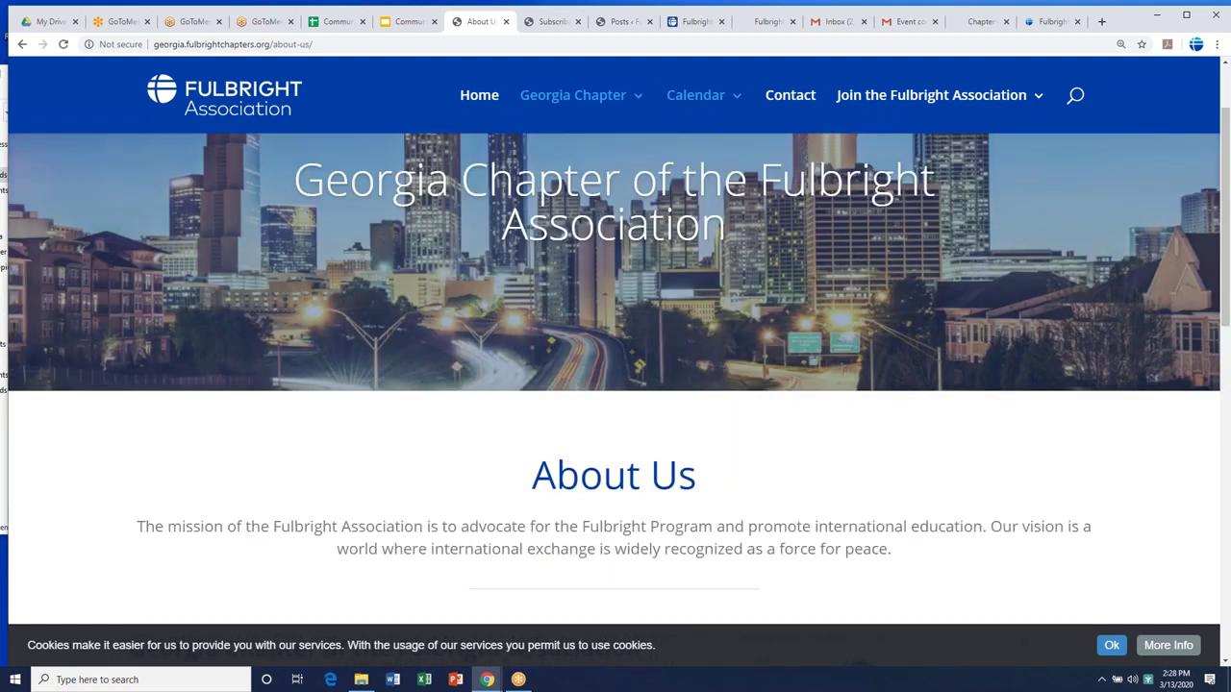
scroll(615, 385, down, 3)
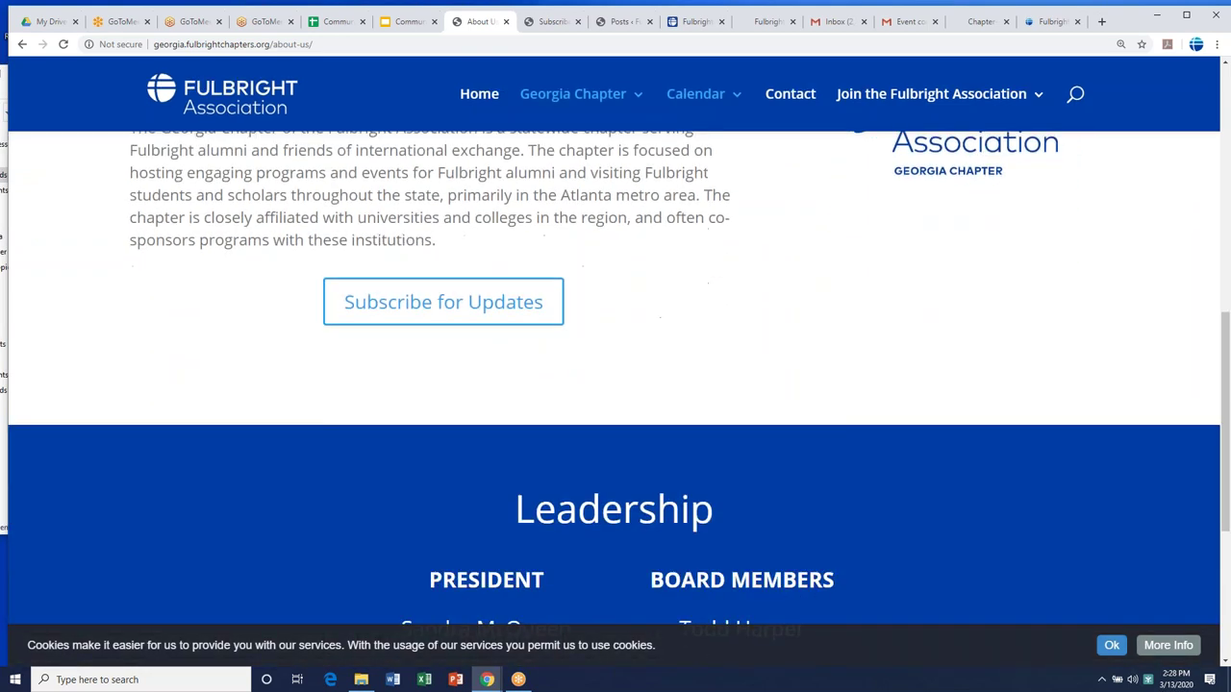
scroll(580, 284, down, 3)
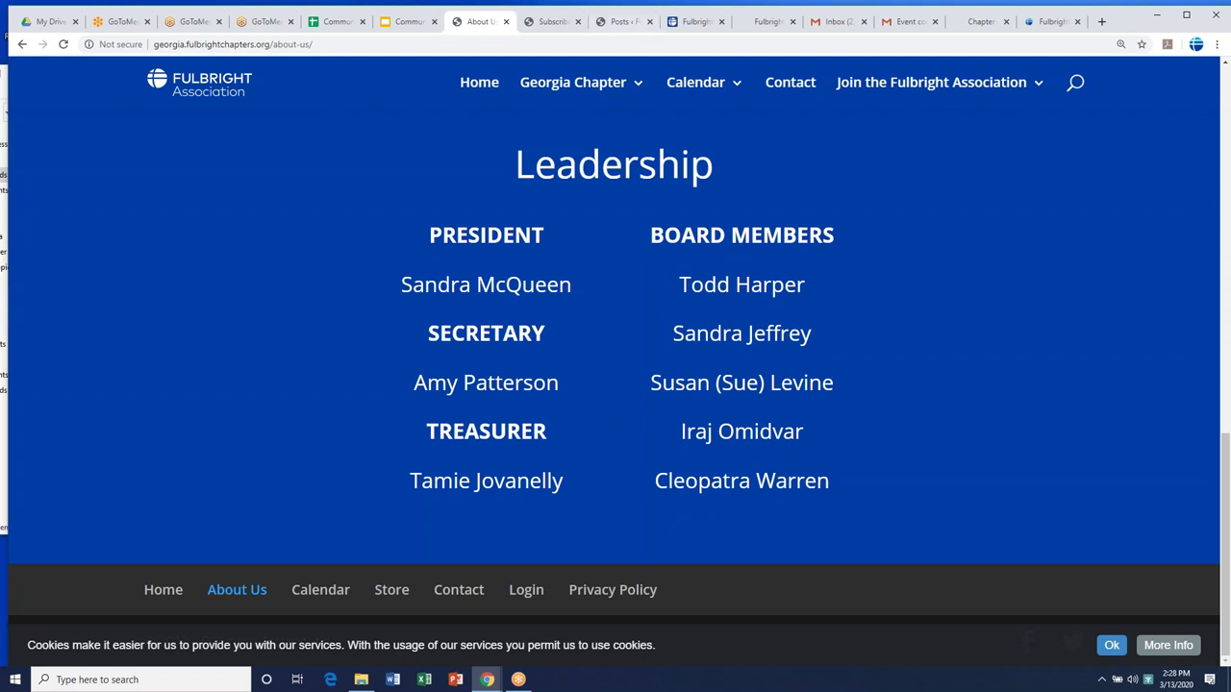
- Open the Georgia Chapter's Events Calendar and look over its month view and the site's chapter and calendar subpages
click(696, 82)
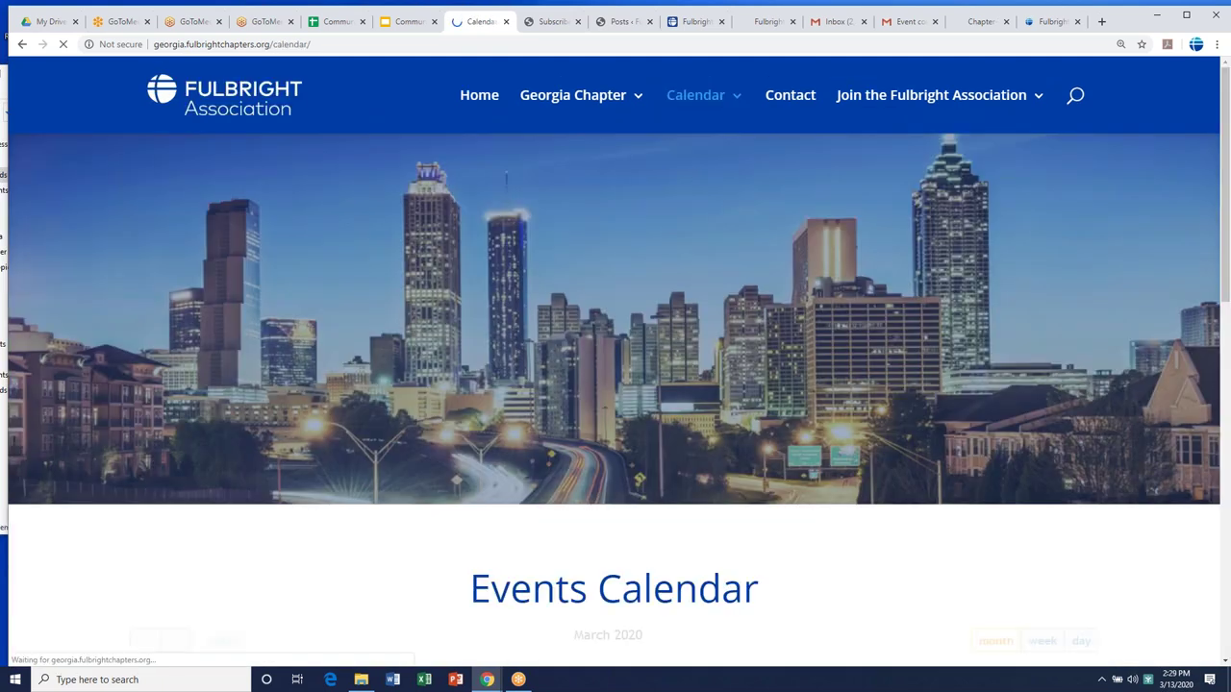
scroll(616, 385, down, 5)
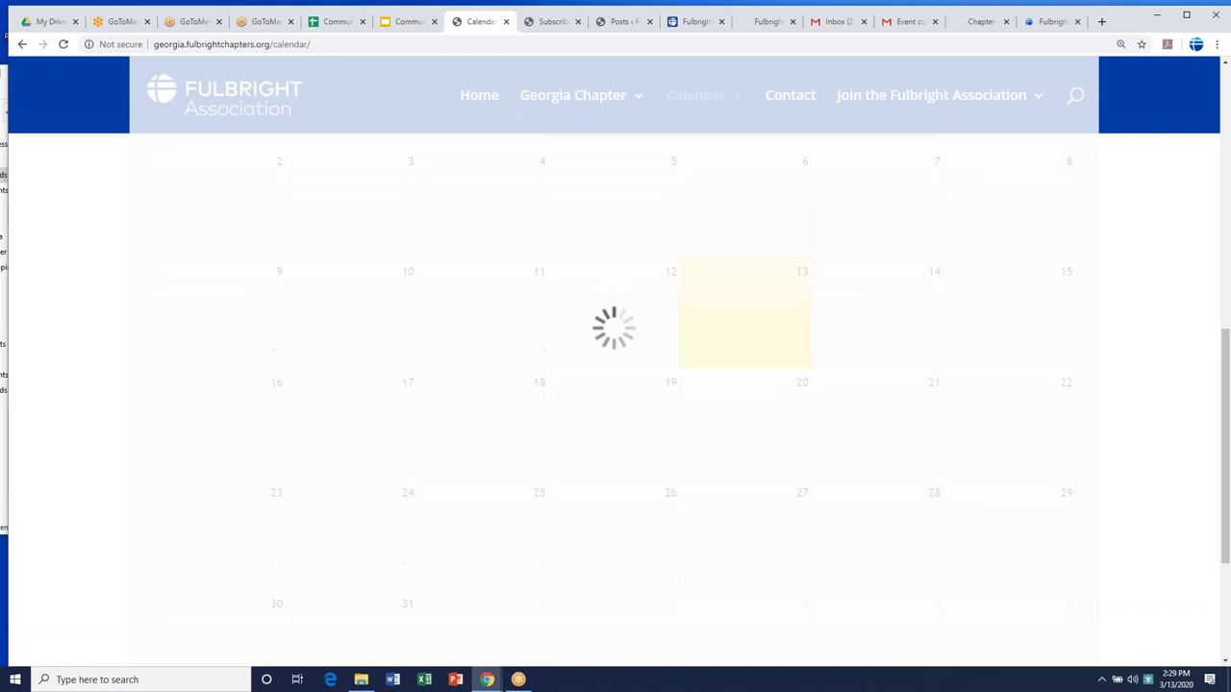
scroll(615, 366, down, 5)
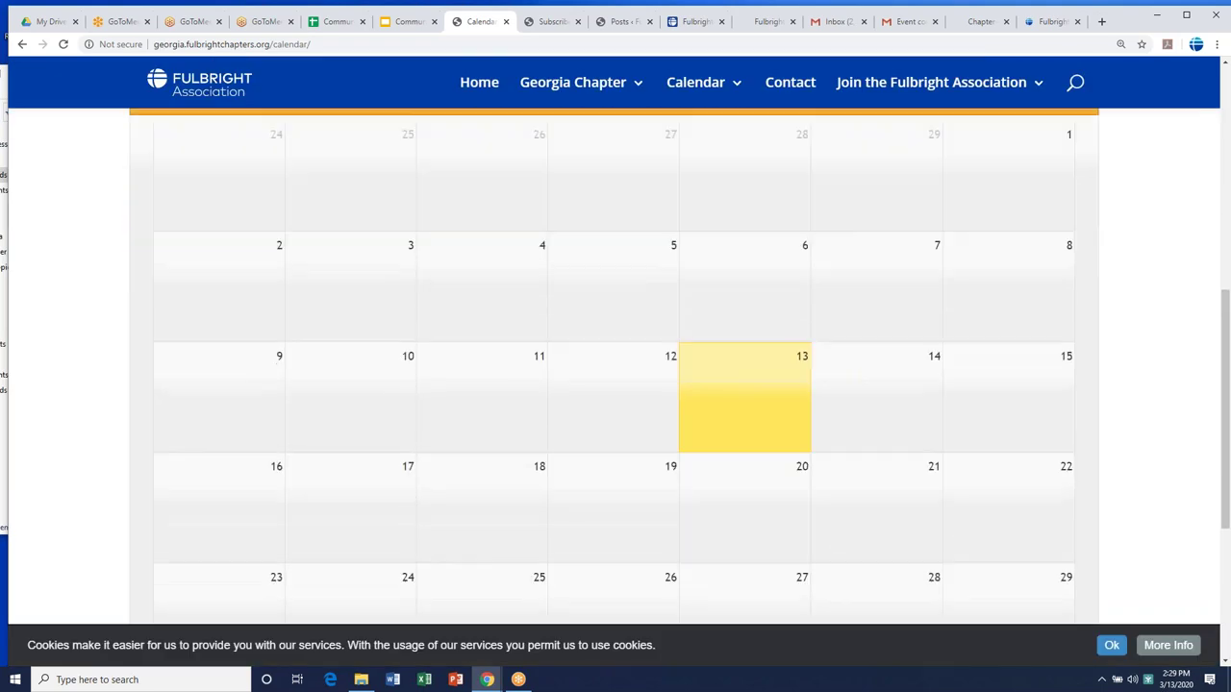
scroll(571, 144, up, 10)
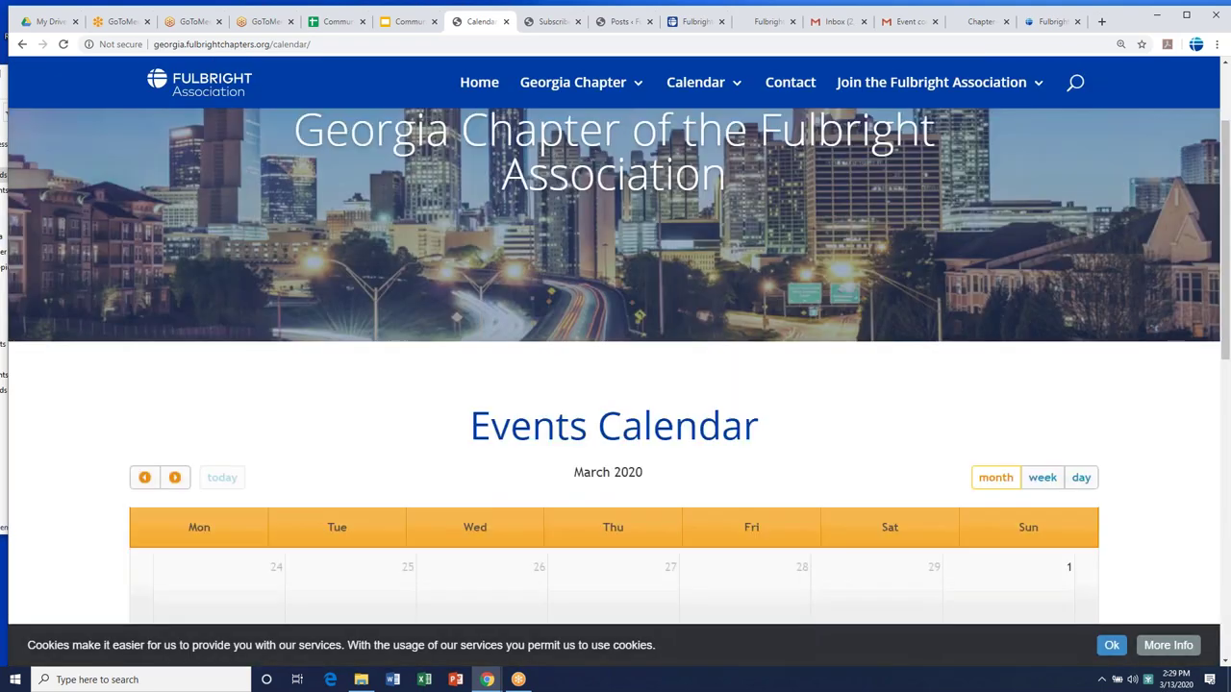
mouse_move(599, 110)
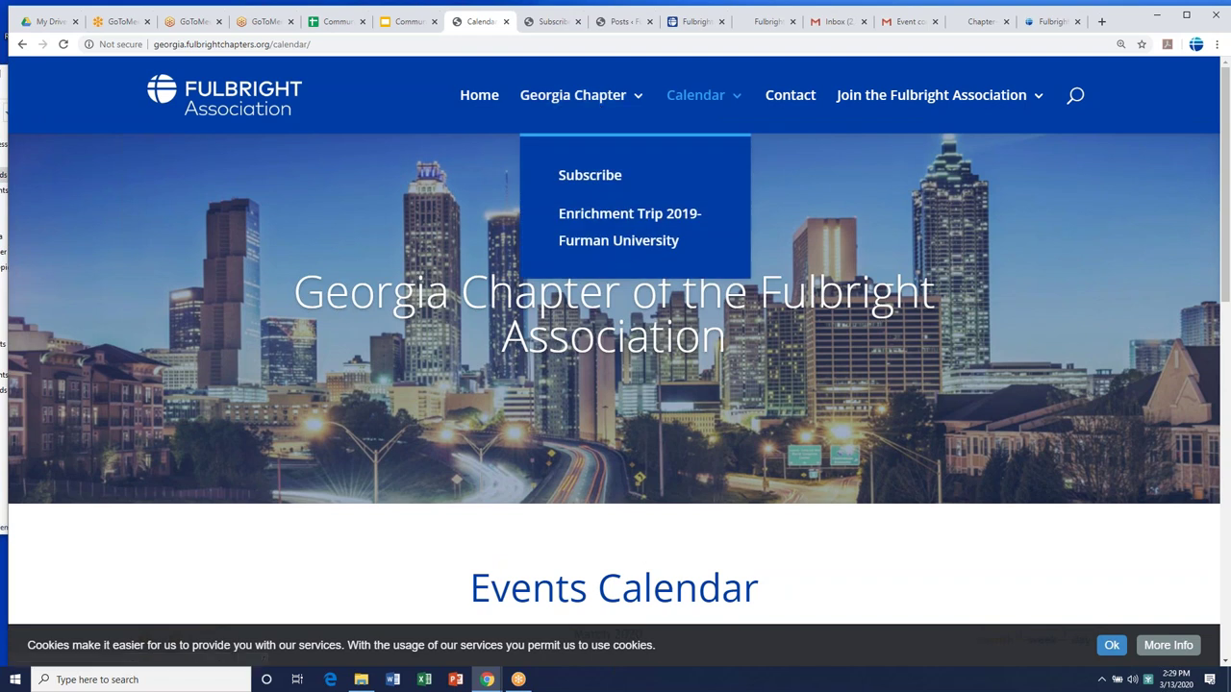
scroll(616, 366, down, 2)
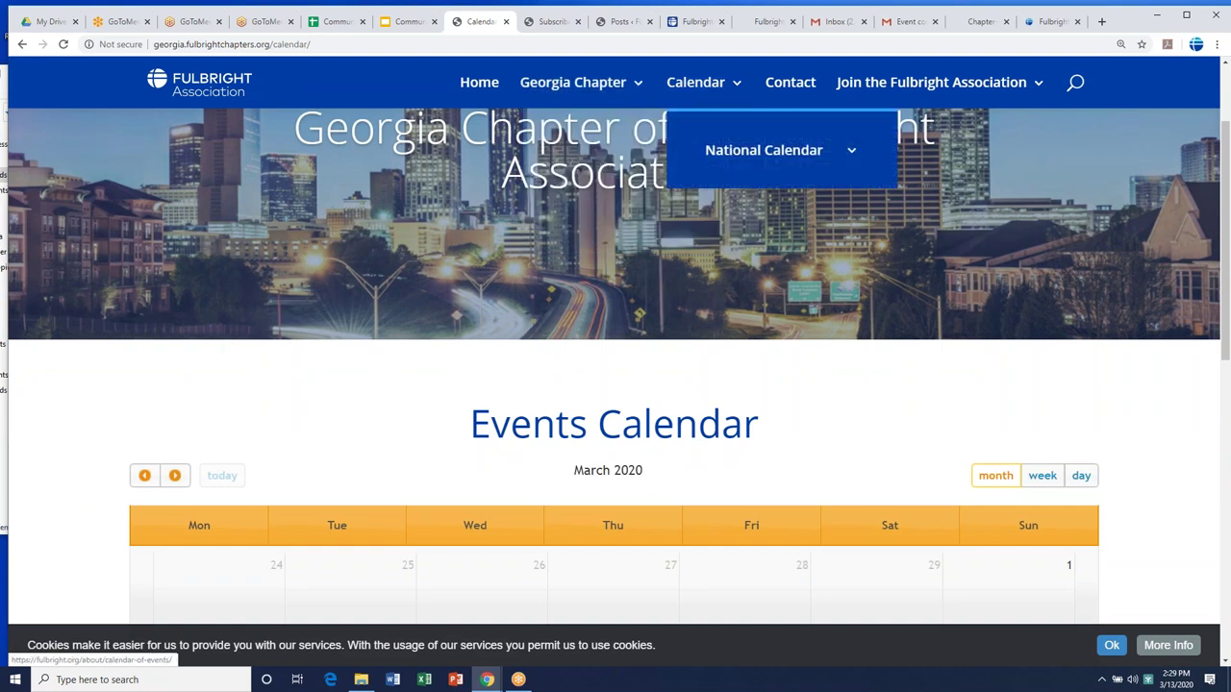
scroll(616, 385, down, 2)
scroll(616, 385, down, 4)
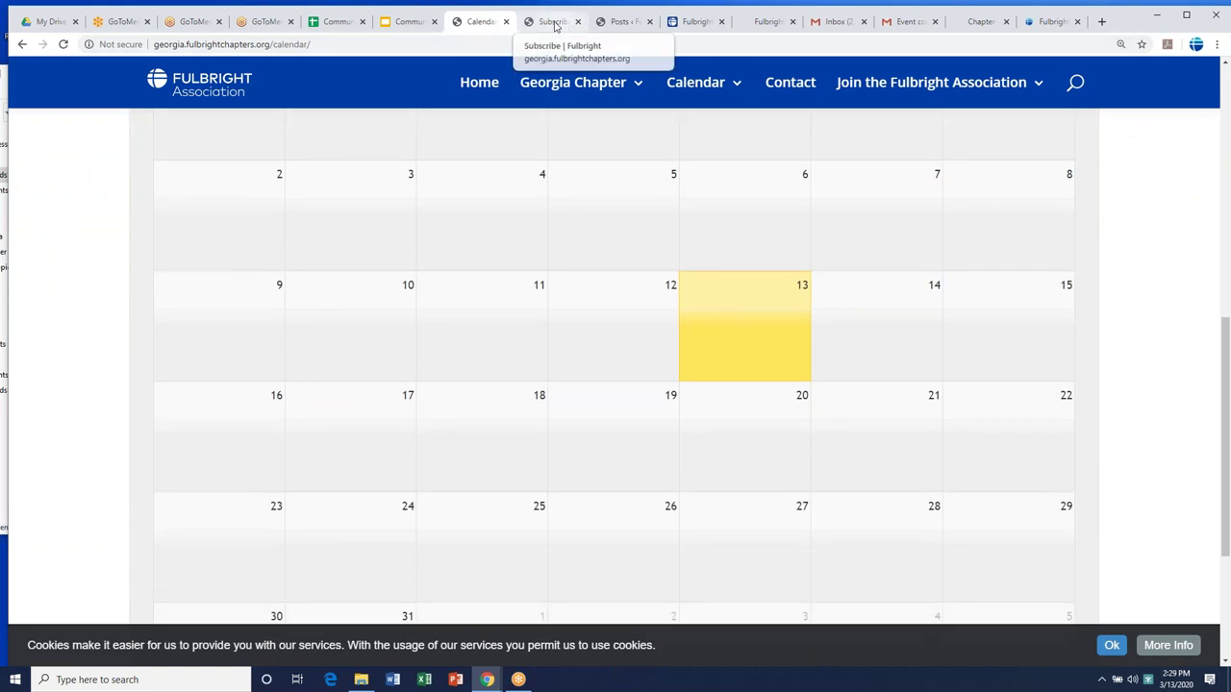
- Switch to the Arizona chapter site's WordPress posts list and enlarge the page display
click(622, 21)
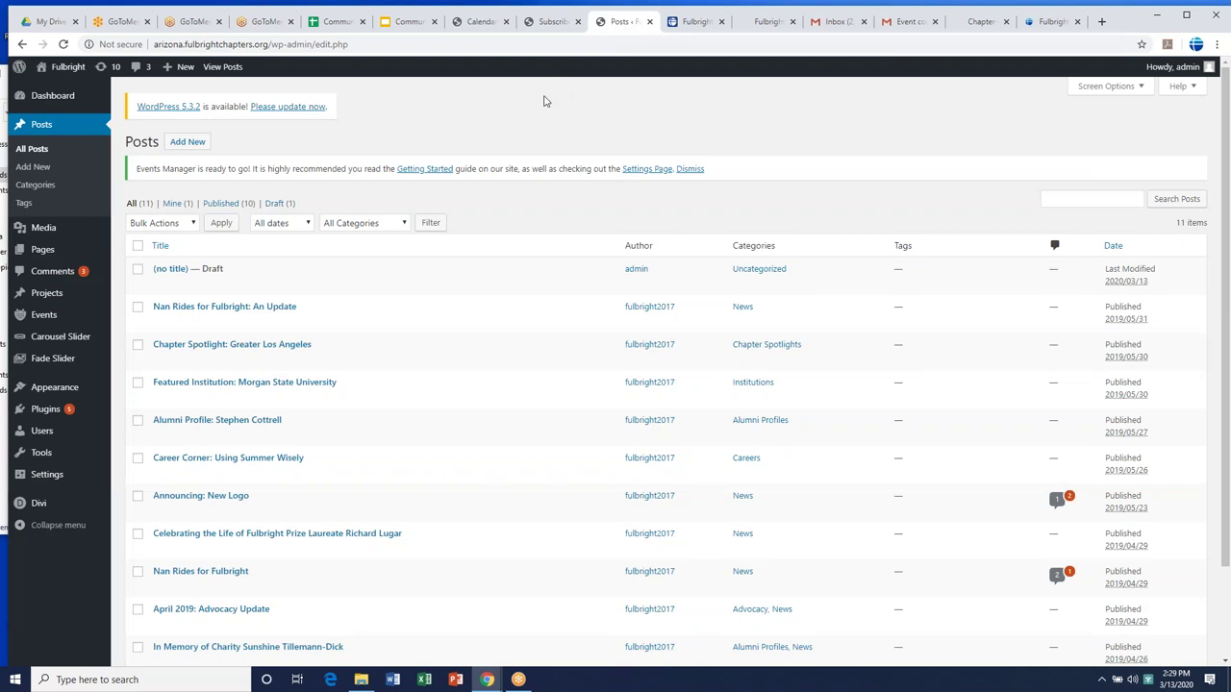
key(ctrl+plus)
key(ctrl+plus)
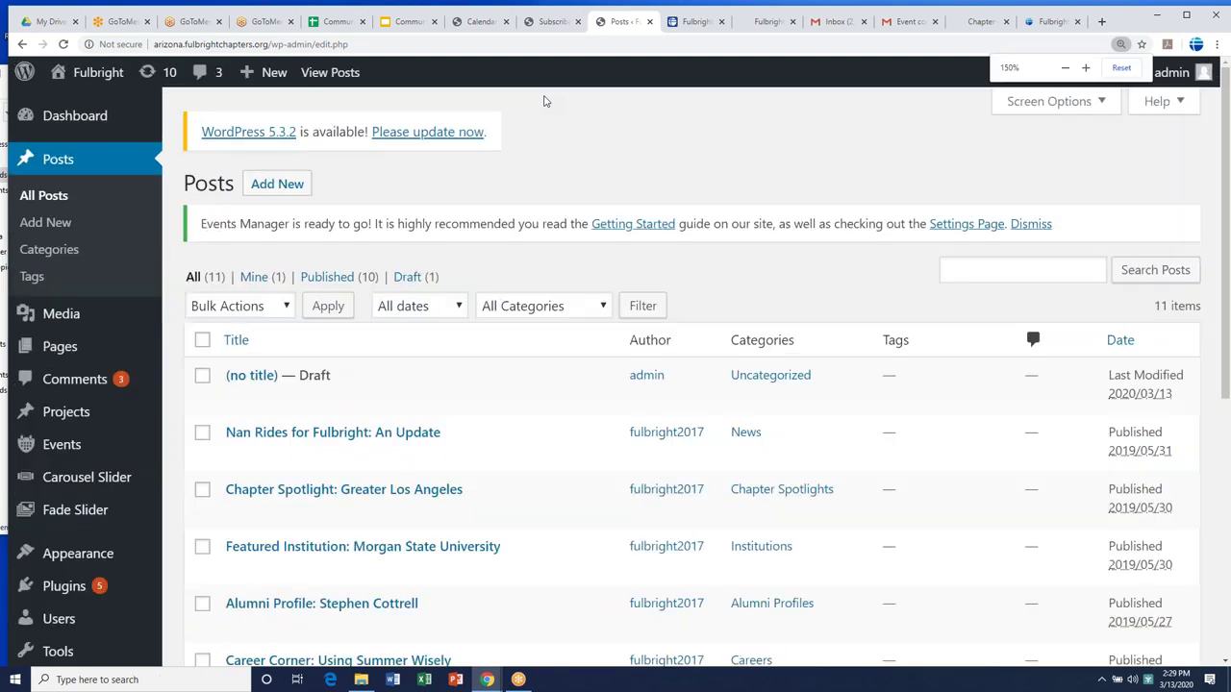
key(ctrl+plus)
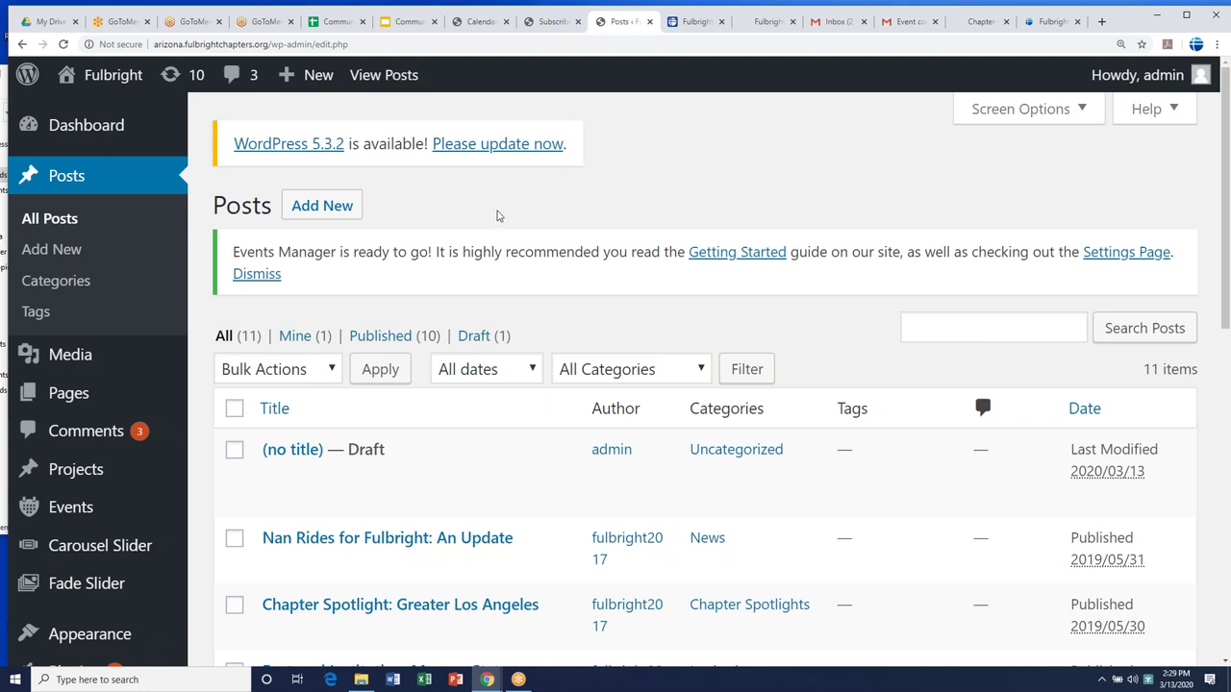
- Look over the Arizona site's WordPress administration sections, from posts and media to sliders and settings
scroll(498, 216, down, 2)
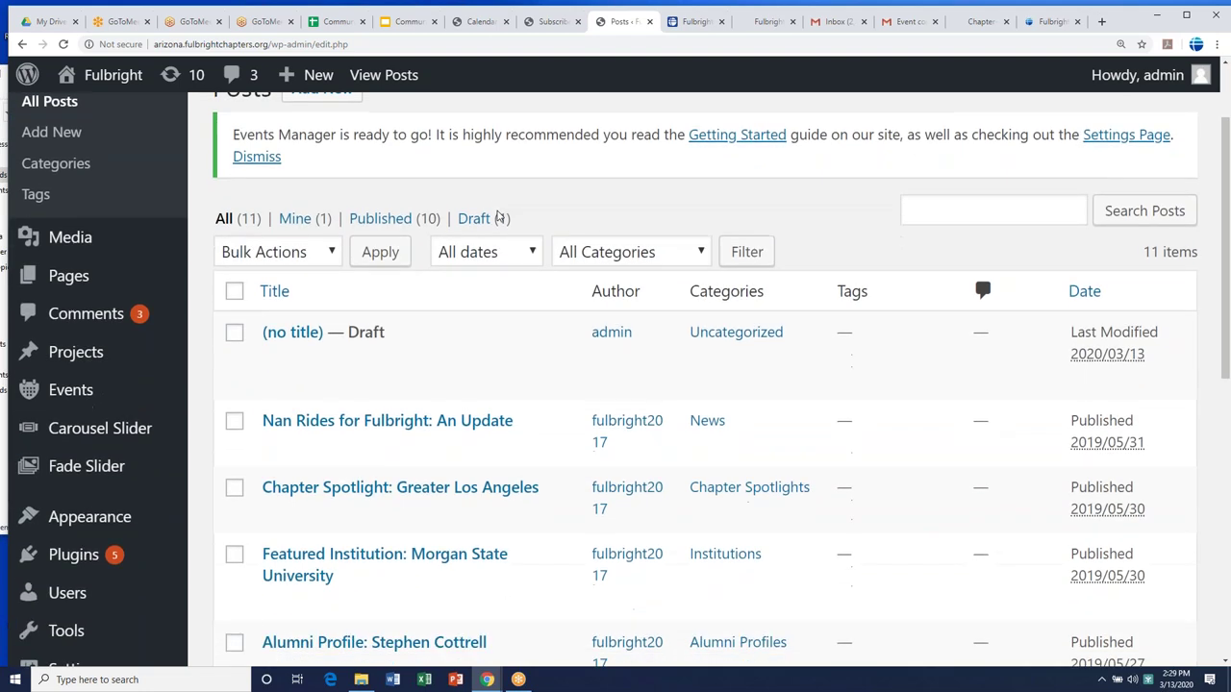
scroll(497, 216, down, 2)
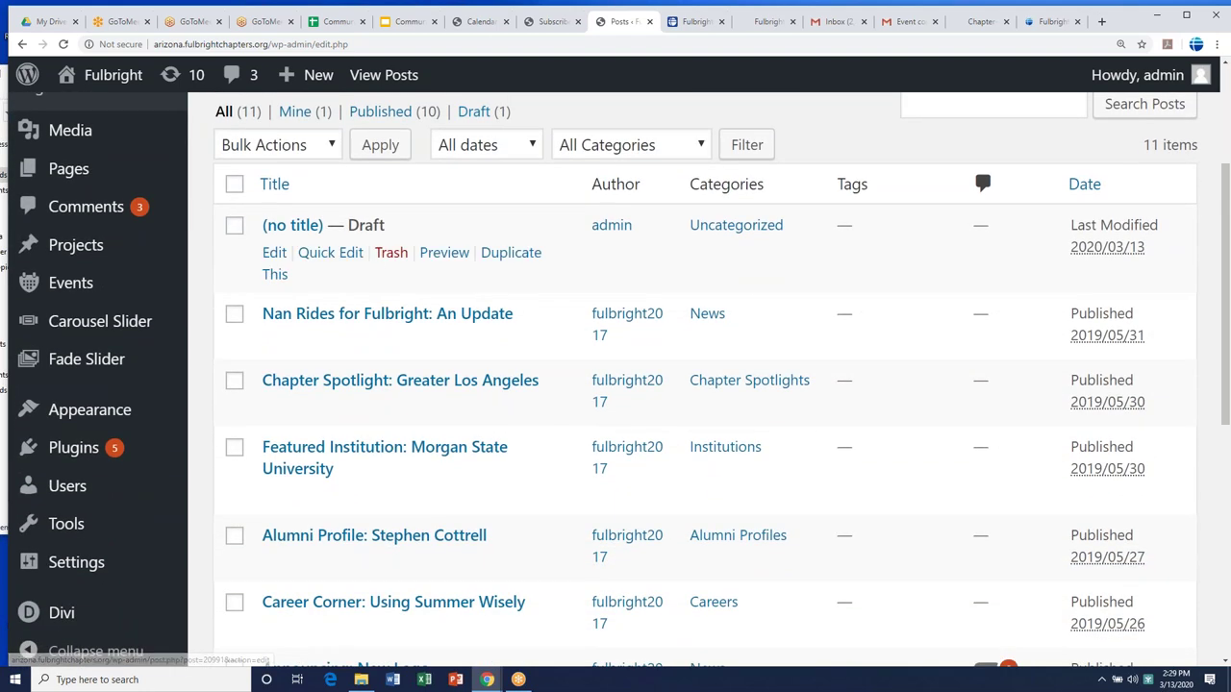
mouse_move(106, 161)
scroll(77, 151, up, 2)
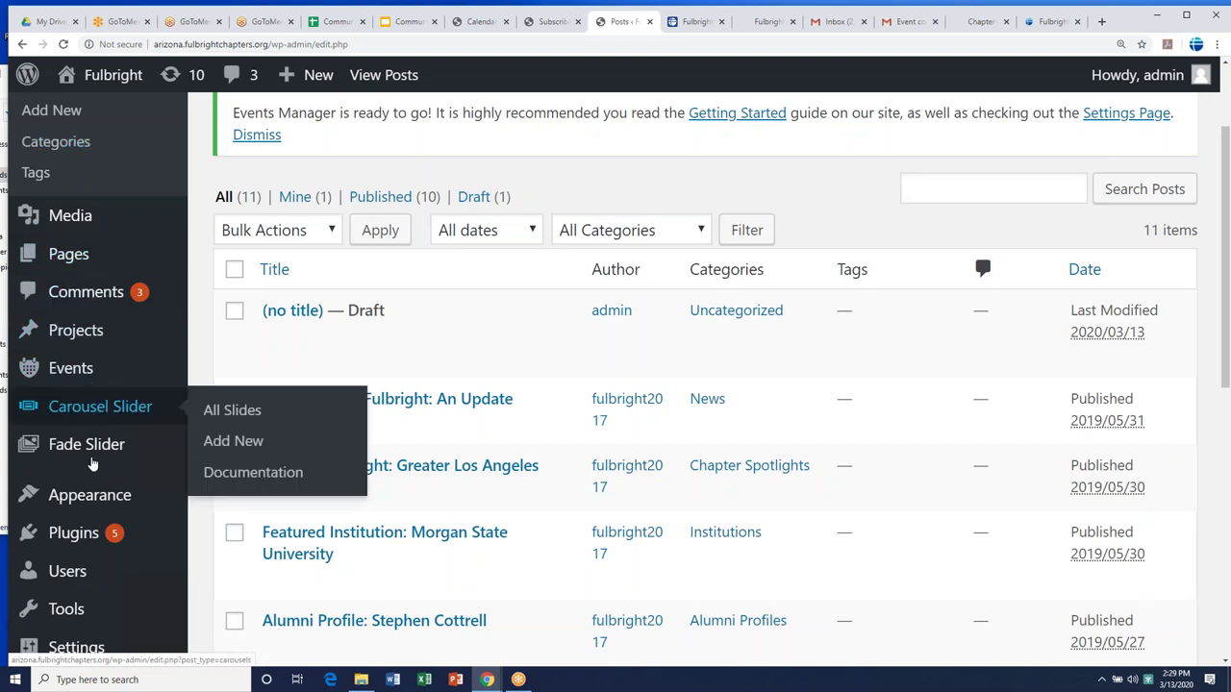
scroll(90, 433, up, 3)
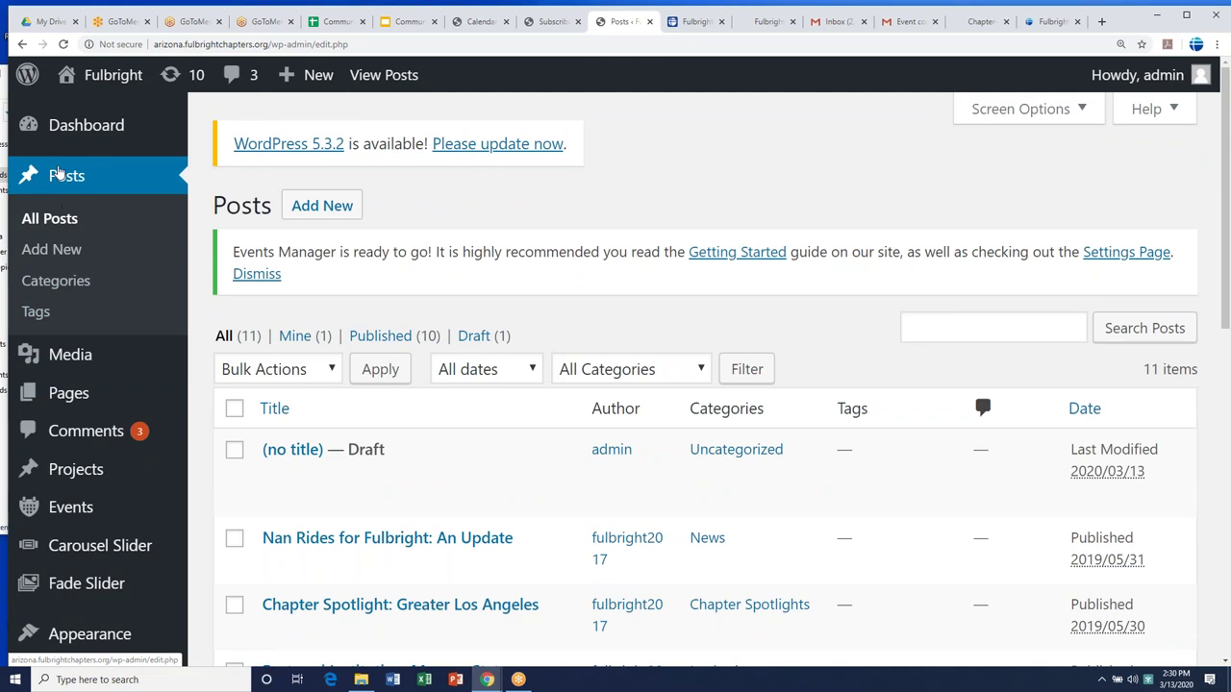
- Open the Posts section and look over the existing news, chapter spotlight and alumni profile posts
click(60, 174)
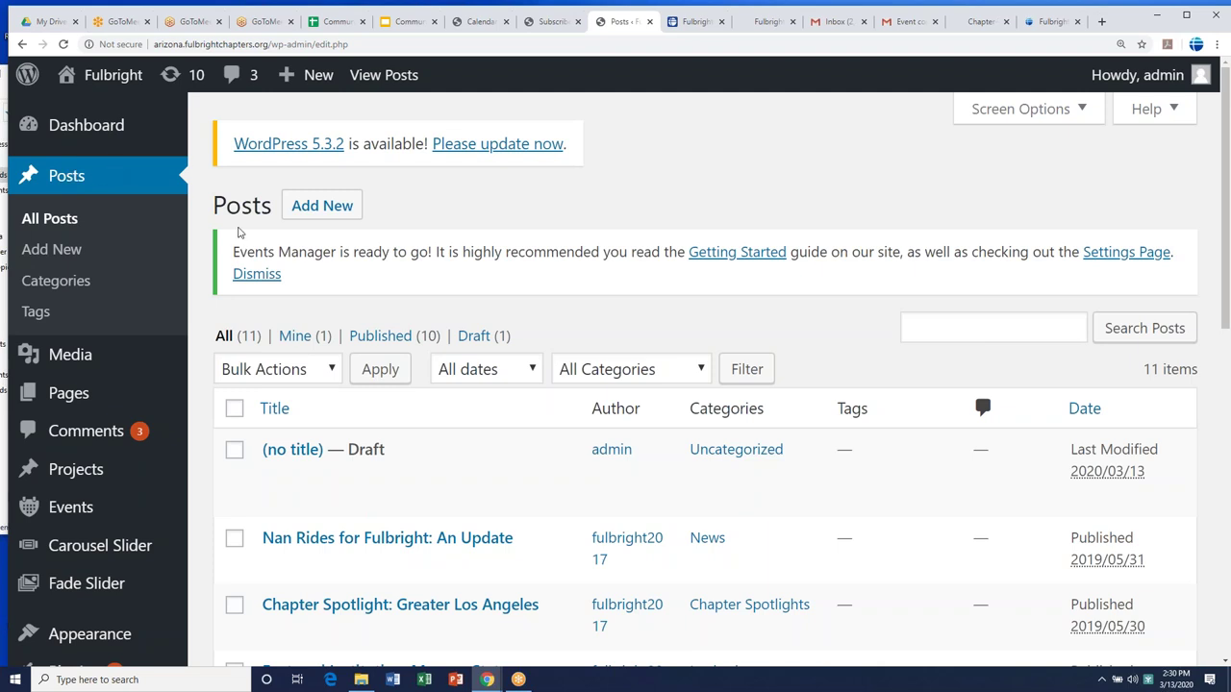
scroll(616, 385, down, 3)
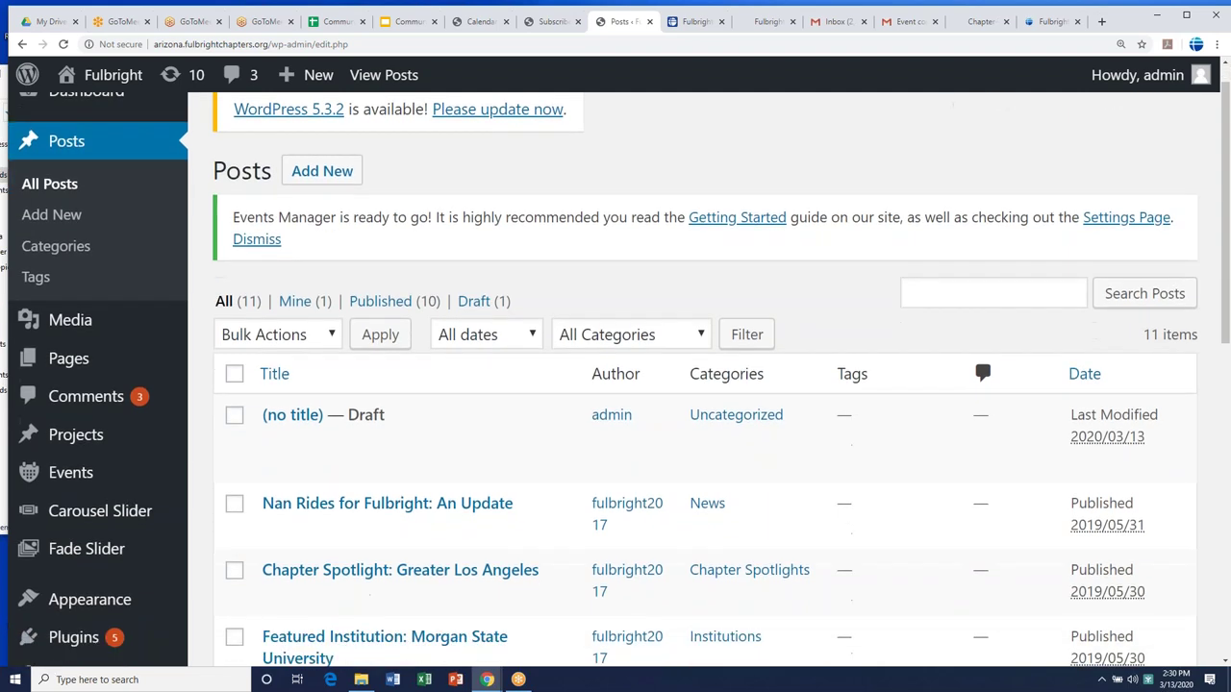
scroll(461, 375, down, 1)
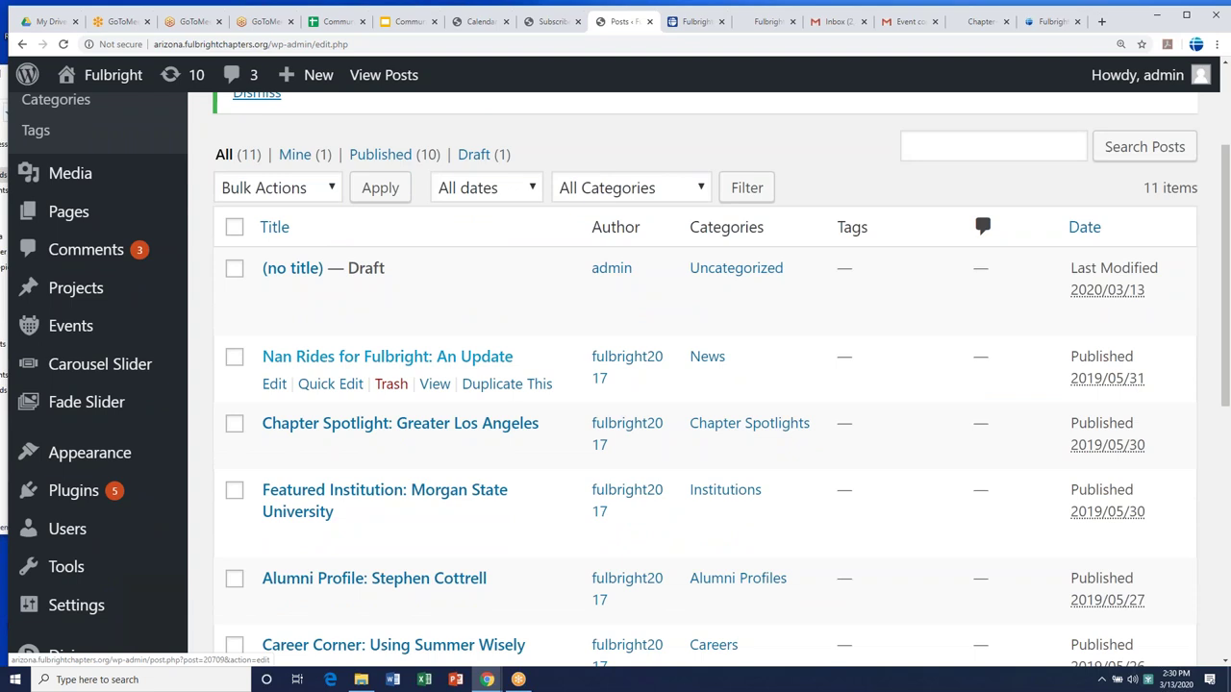
scroll(325, 370, up, 1)
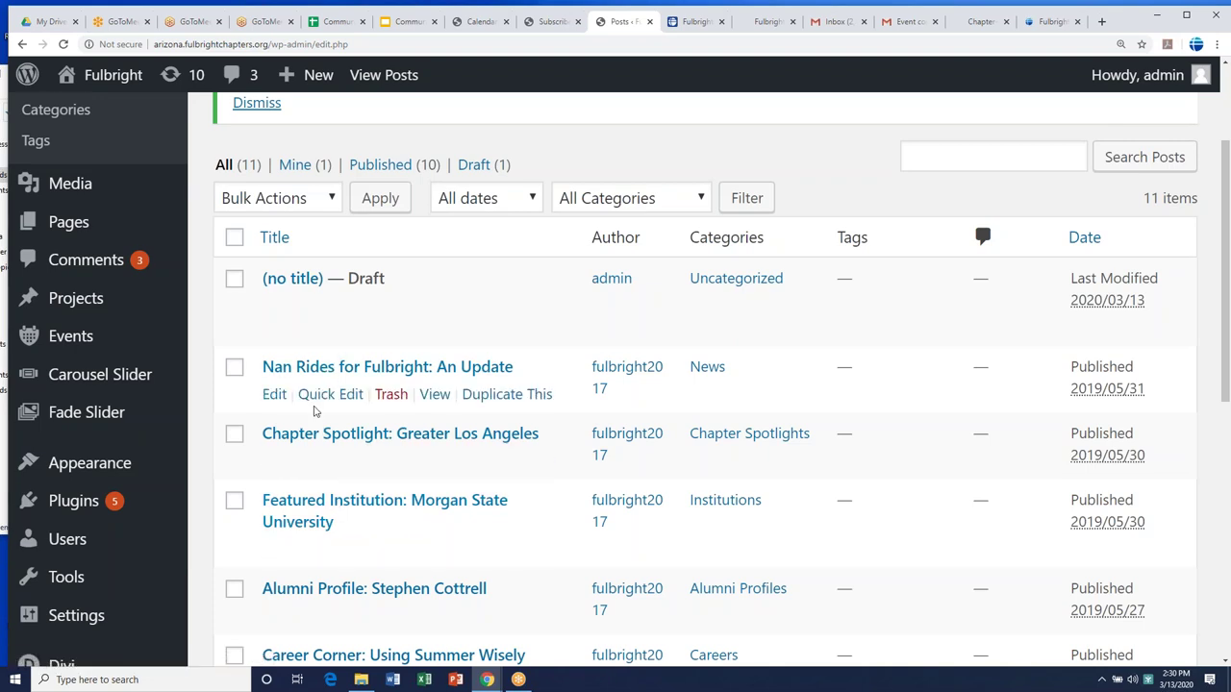
scroll(314, 411, up, 2)
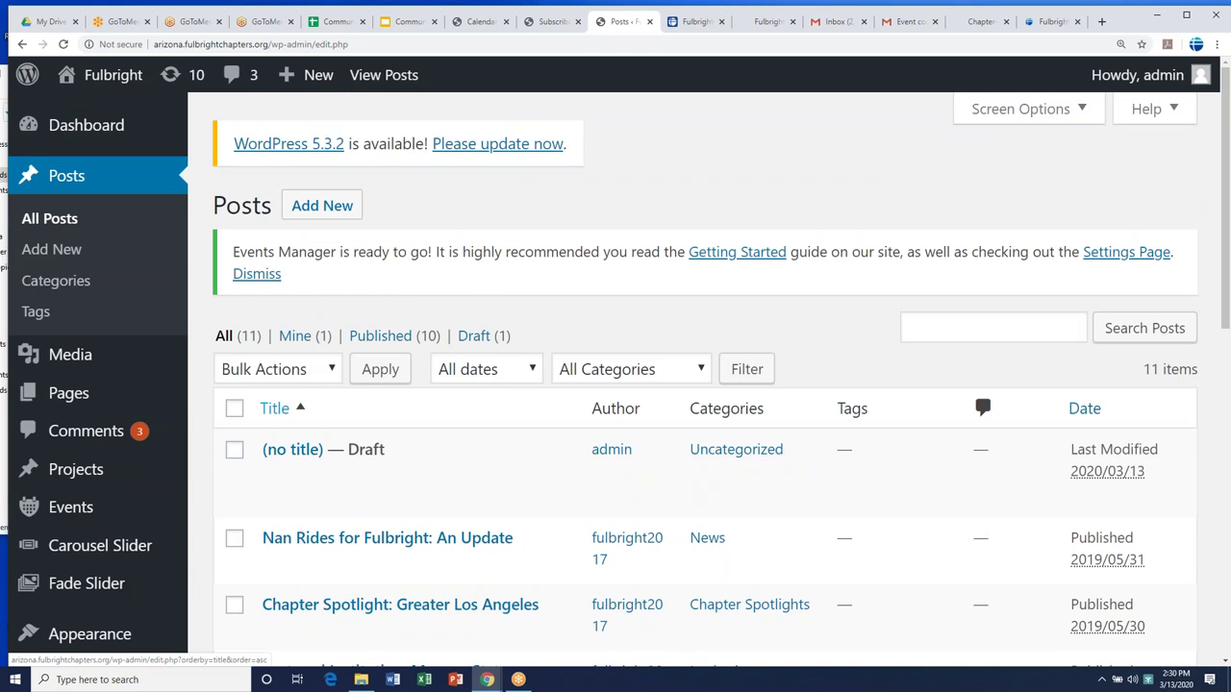
- Create a new post with the title "Winter Wonderland Event"
click(330, 211)
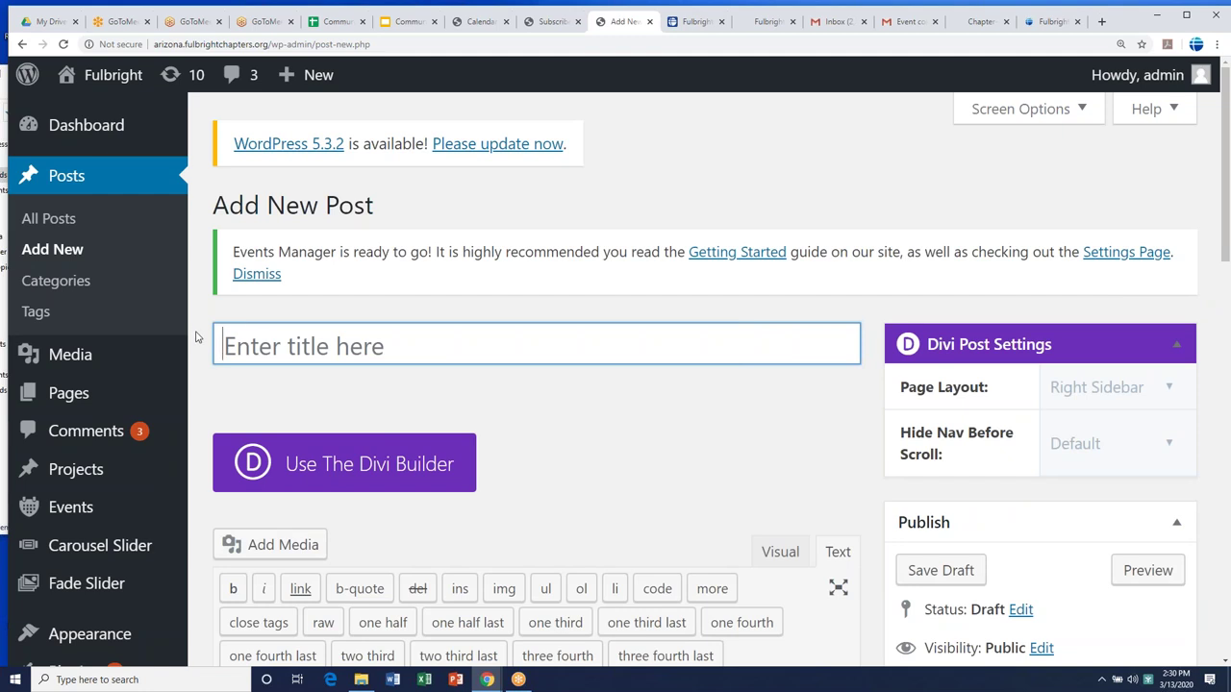
scroll(196, 336, down, 1)
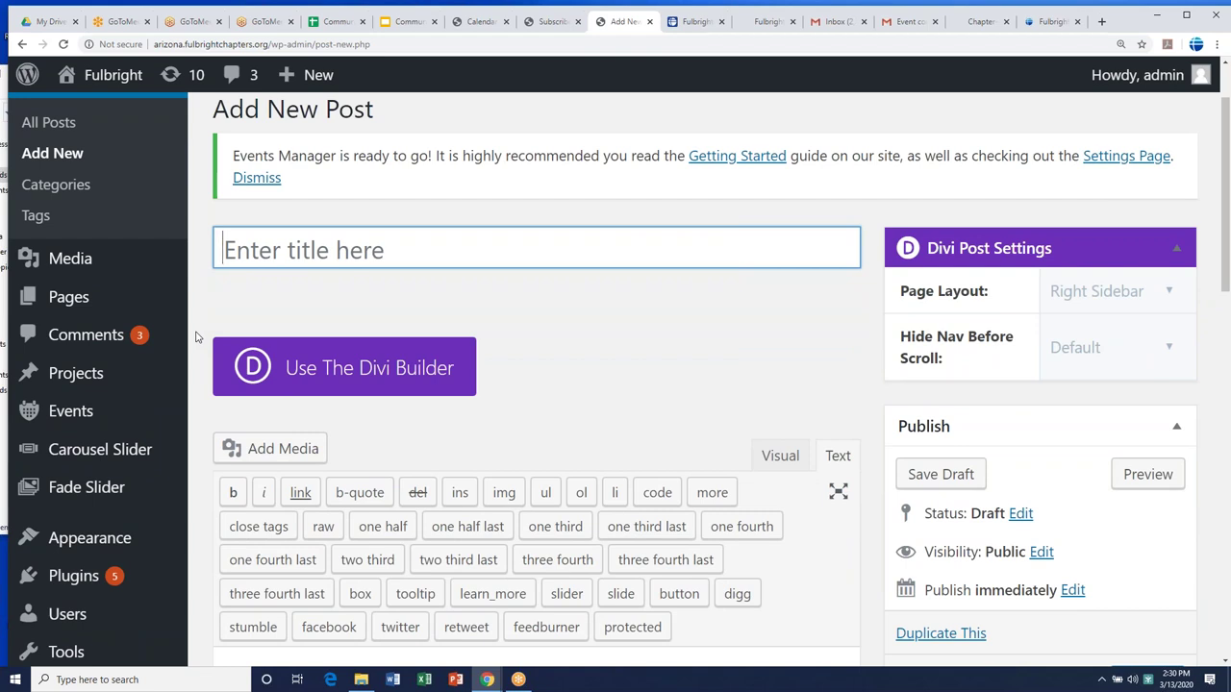
text(Winter Wonderland Event)
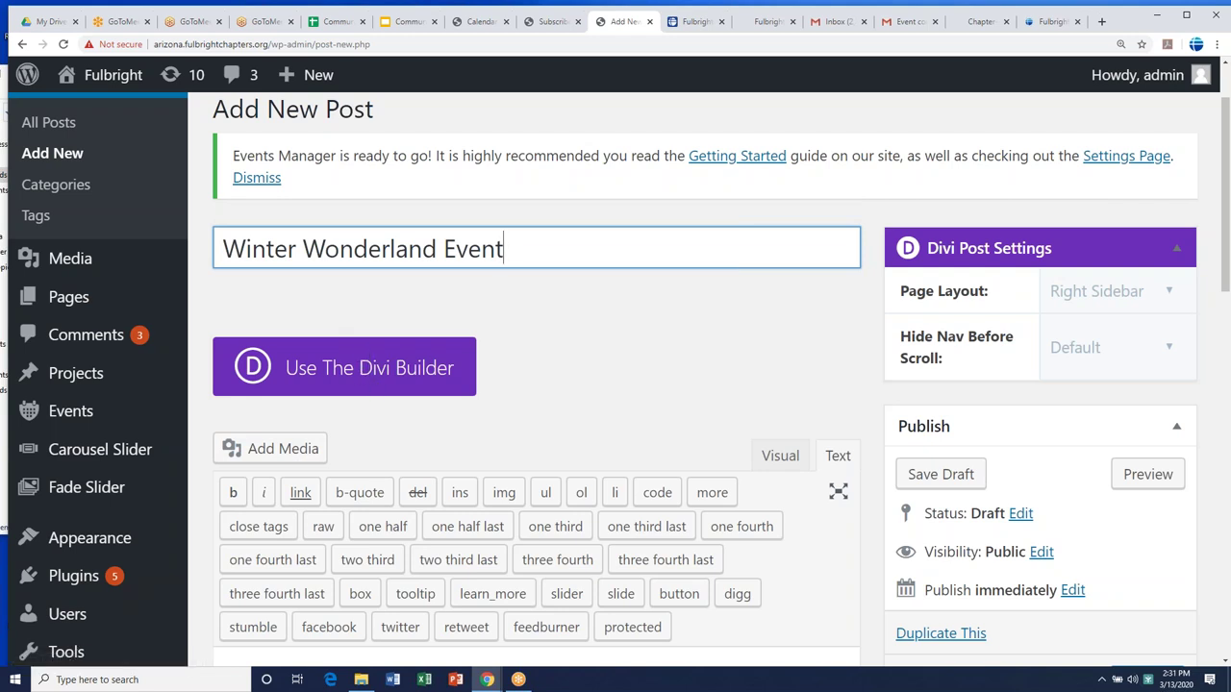
- Switch the Winter Wonderland Event post to the Divi Builder and insert a single full-width column in its first row
click(380, 371)
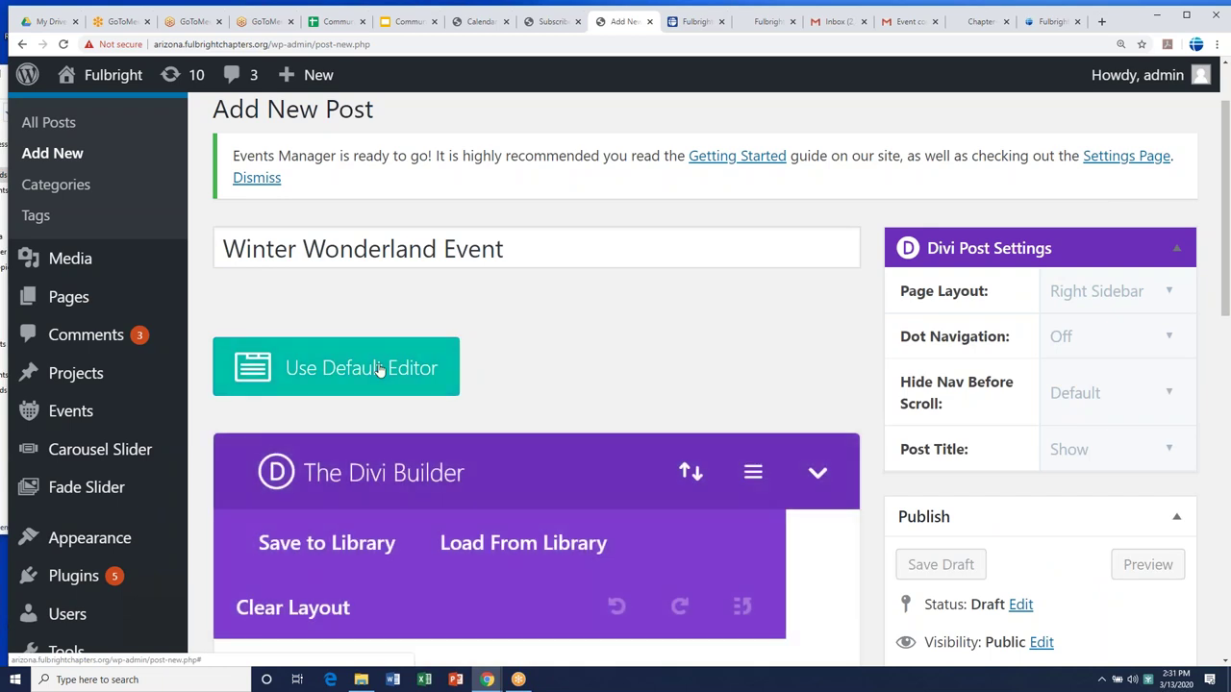
scroll(488, 365, down, 2)
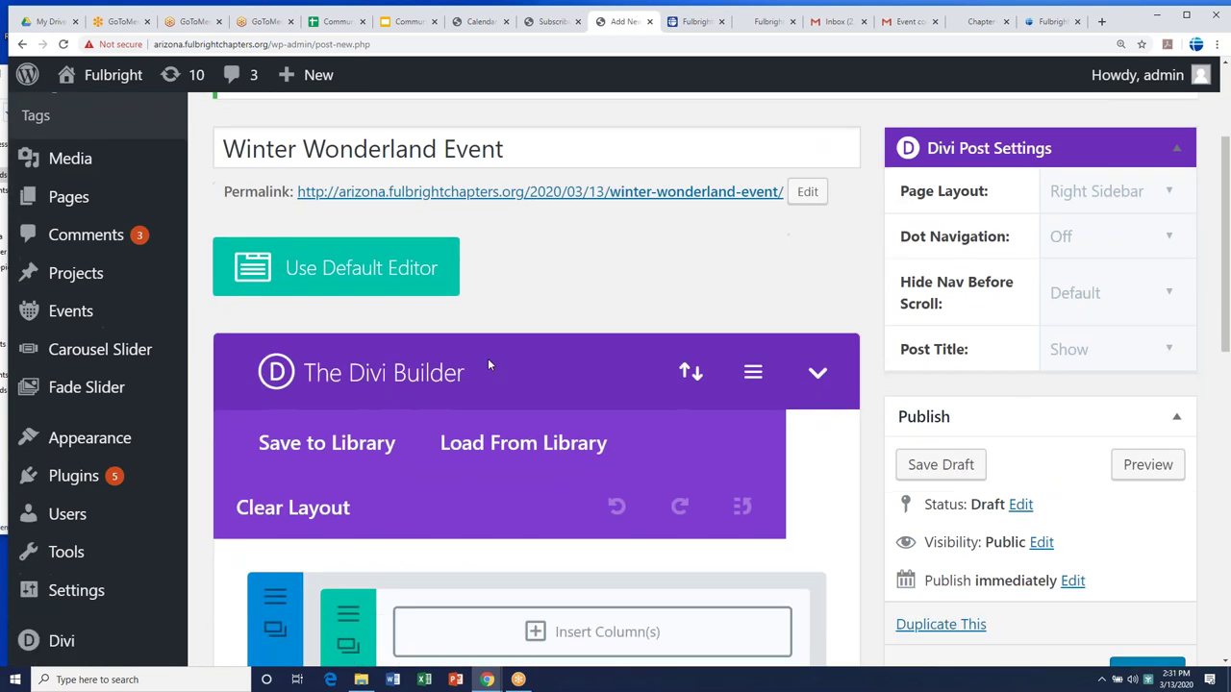
scroll(489, 366, down, 4)
scroll(488, 366, up, 3)
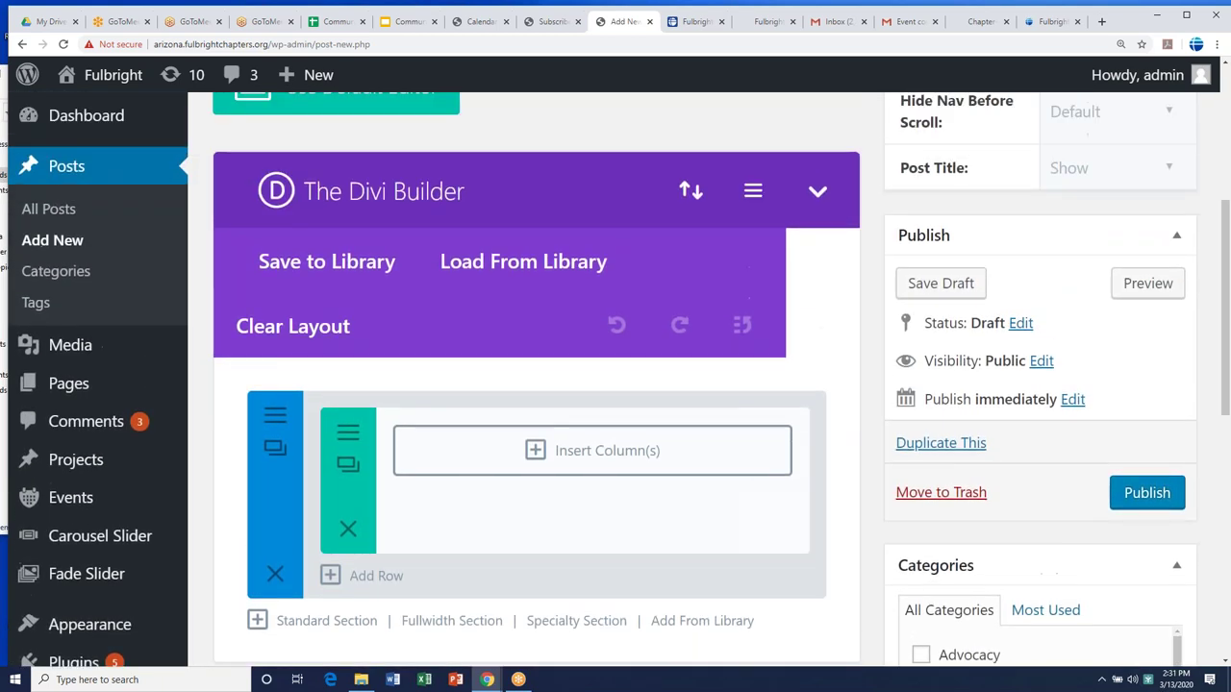
scroll(536, 474, down, 1)
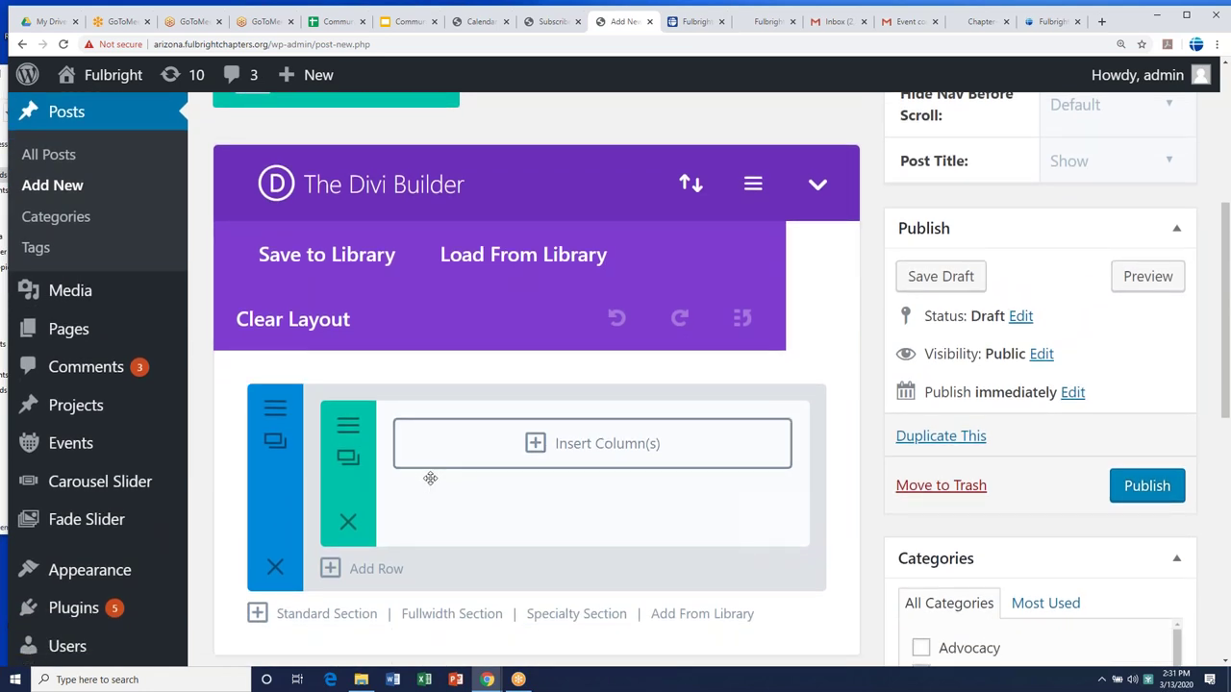
click(554, 445)
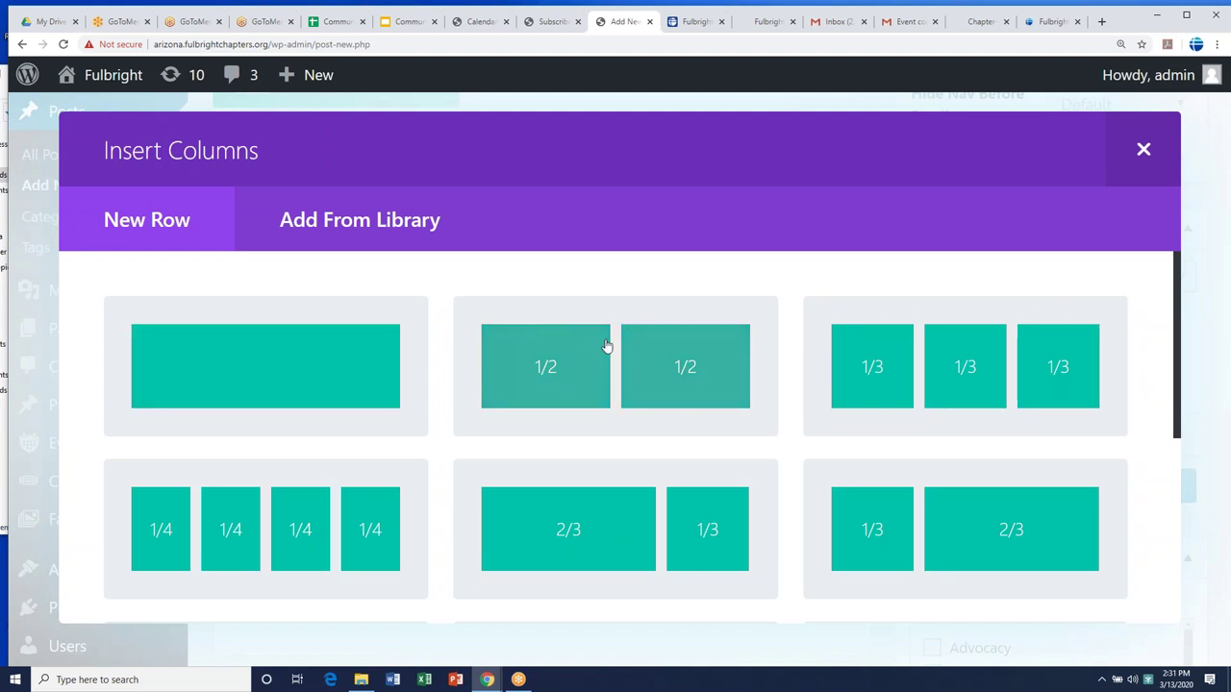
click(275, 389)
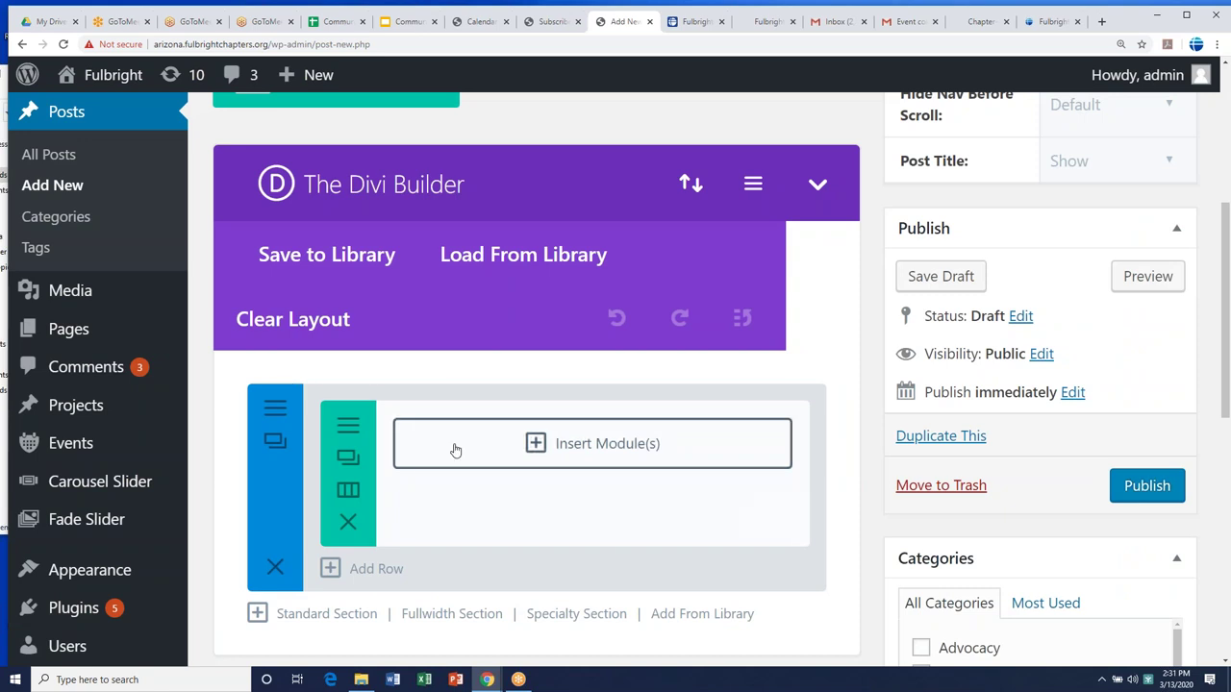
- Insert a Text module into the full-width column of the post's first row
click(591, 452)
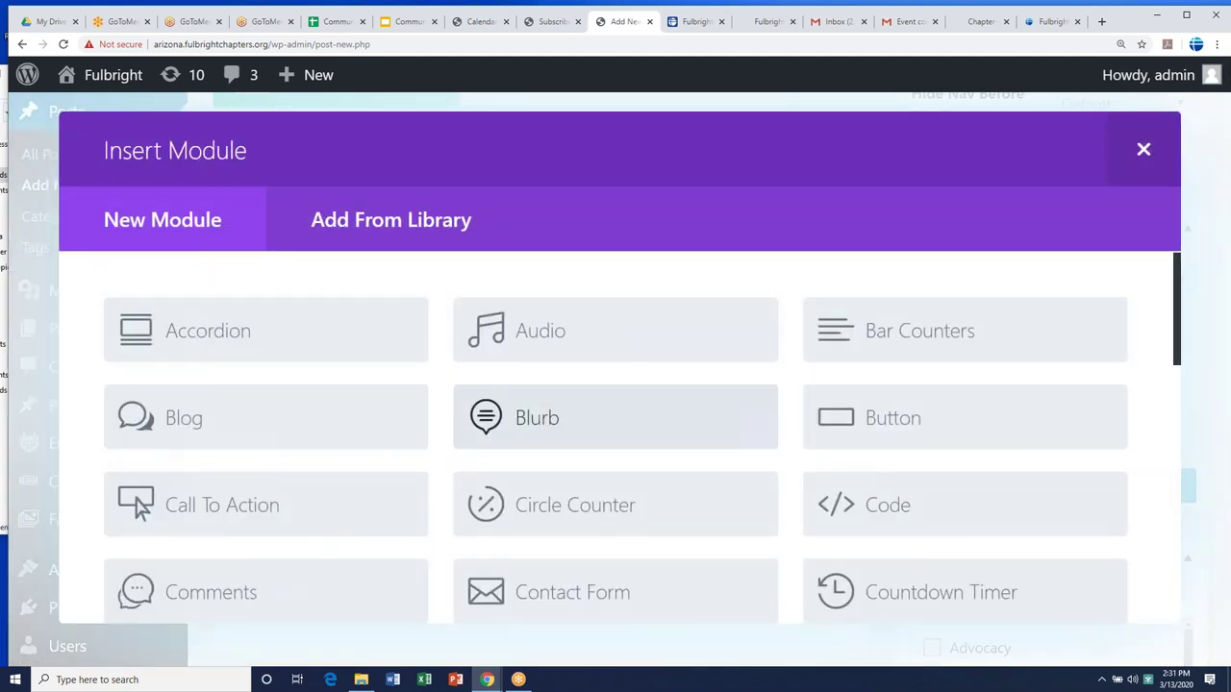
scroll(643, 437, down, 3)
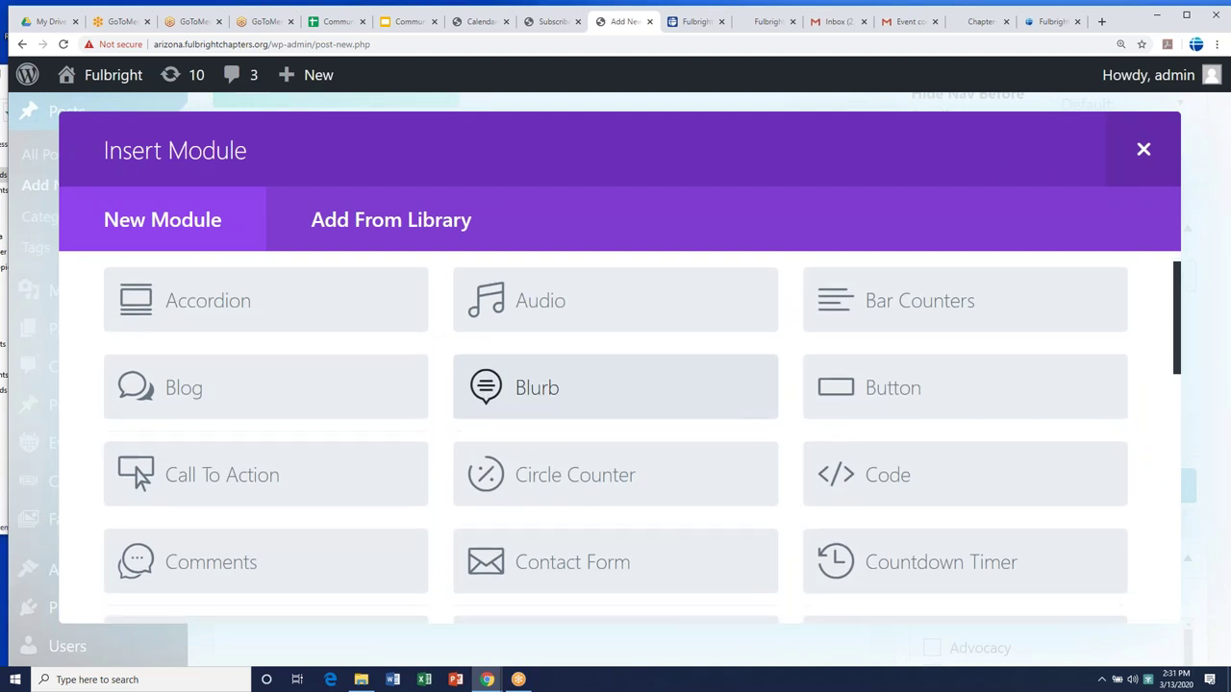
scroll(642, 437, down, 5)
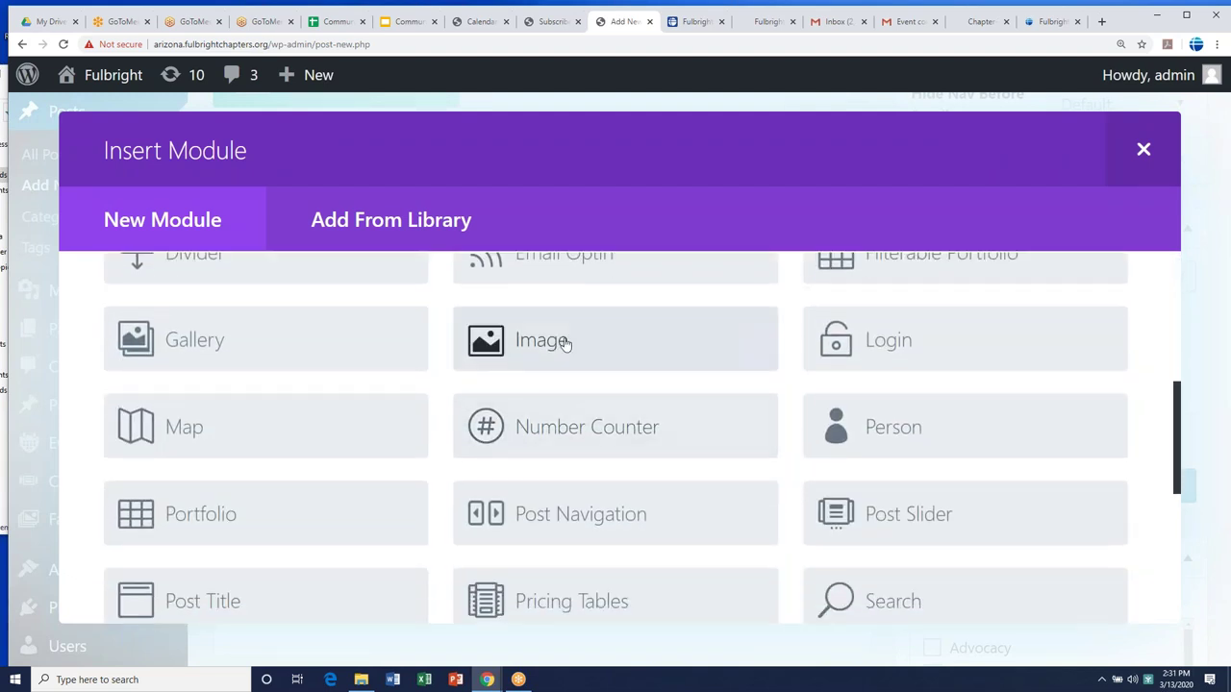
scroll(564, 343, down, 6)
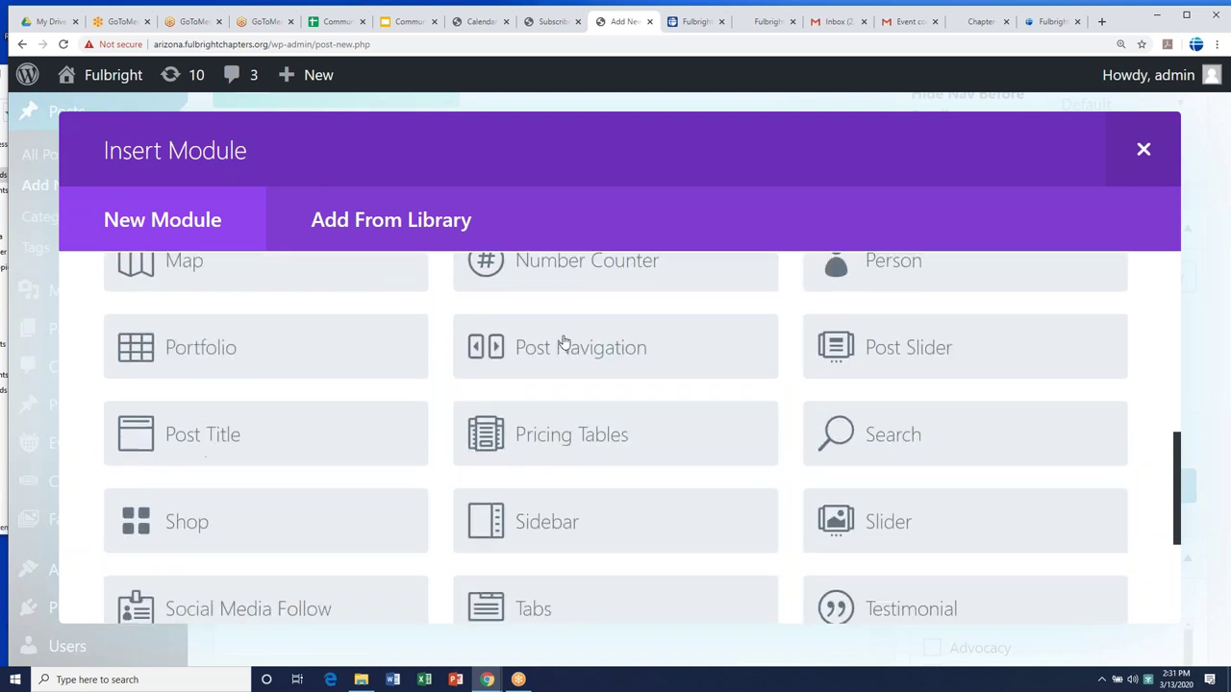
scroll(544, 353, down, 2)
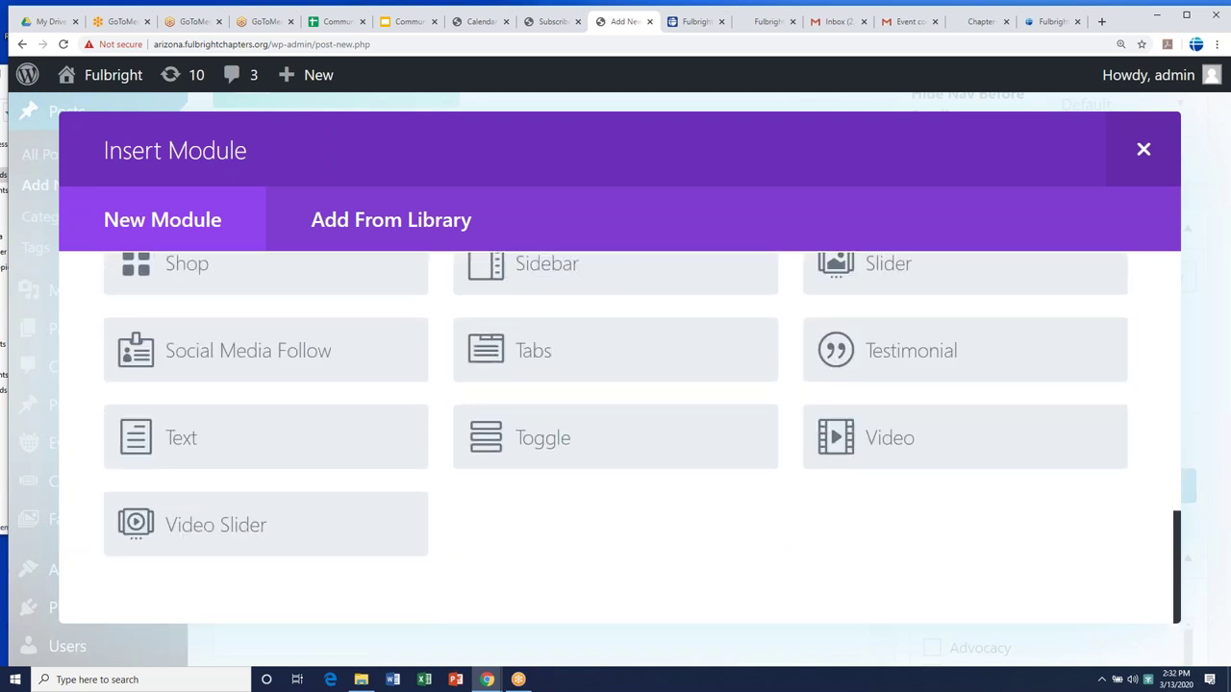
click(330, 467)
- Enter "We had an amazing event with 70 participants." as the Text module's content and save the module
scroll(615, 384, down, 3)
scroll(615, 404, up, 3)
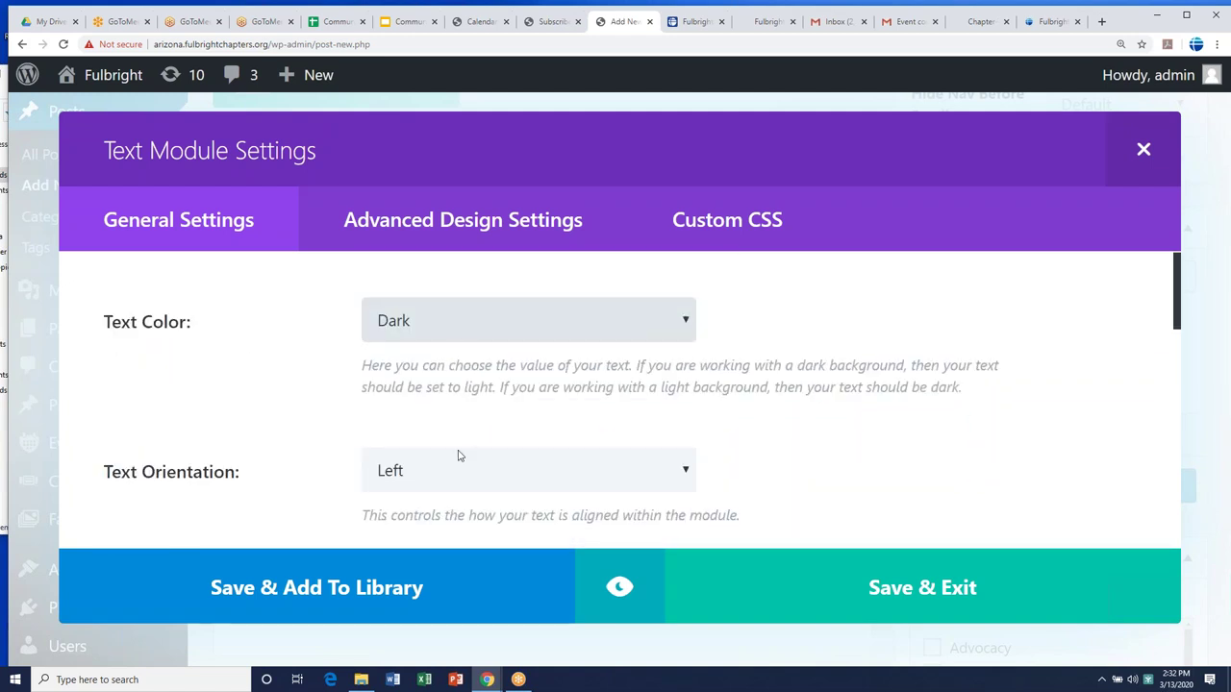
click(388, 473)
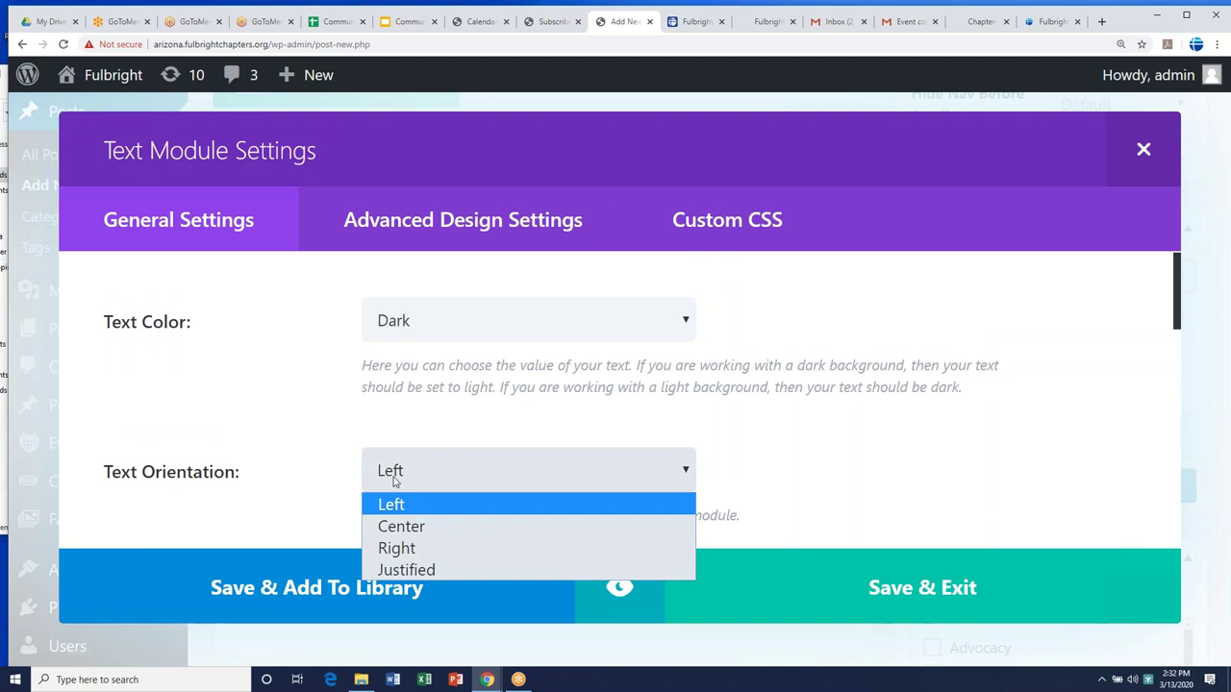
click(337, 454)
scroll(337, 455, down, 5)
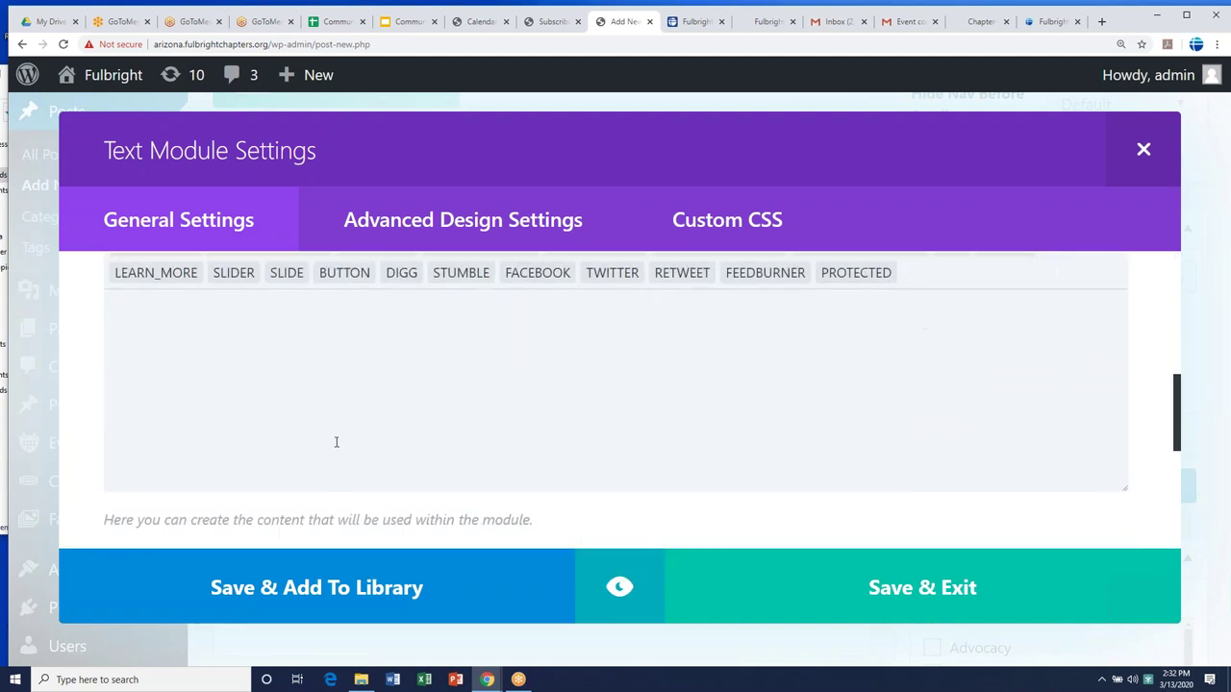
text(We had an amazing)
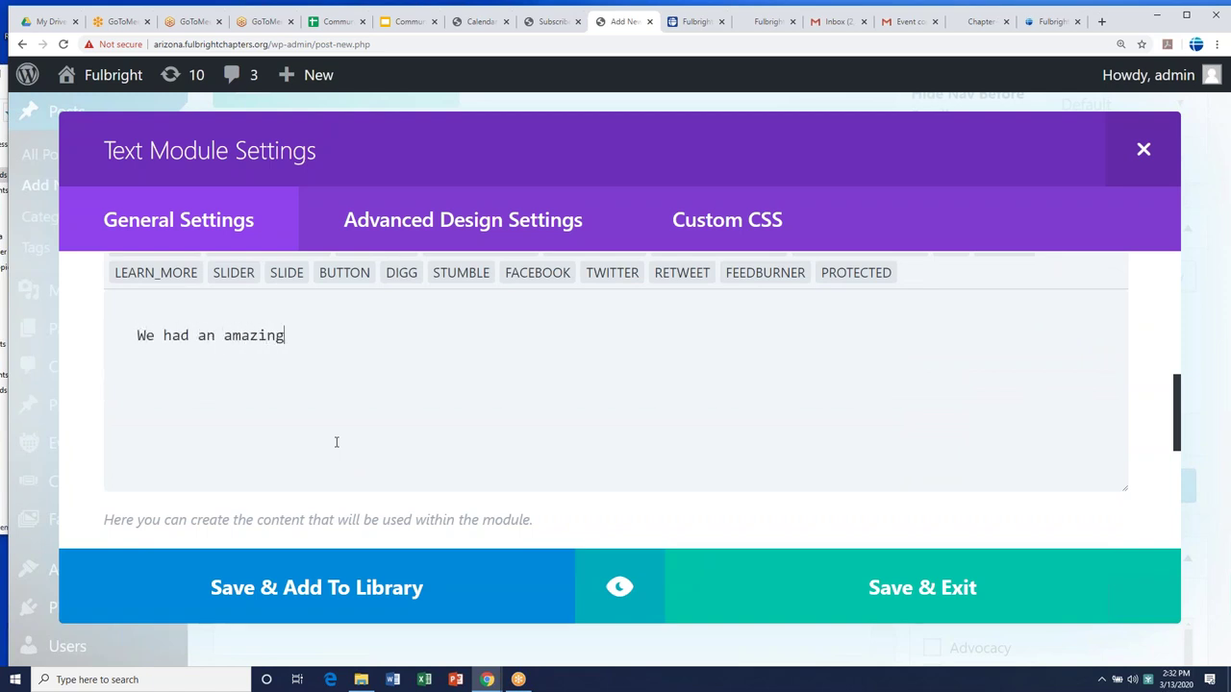
text( event with 70 partici)
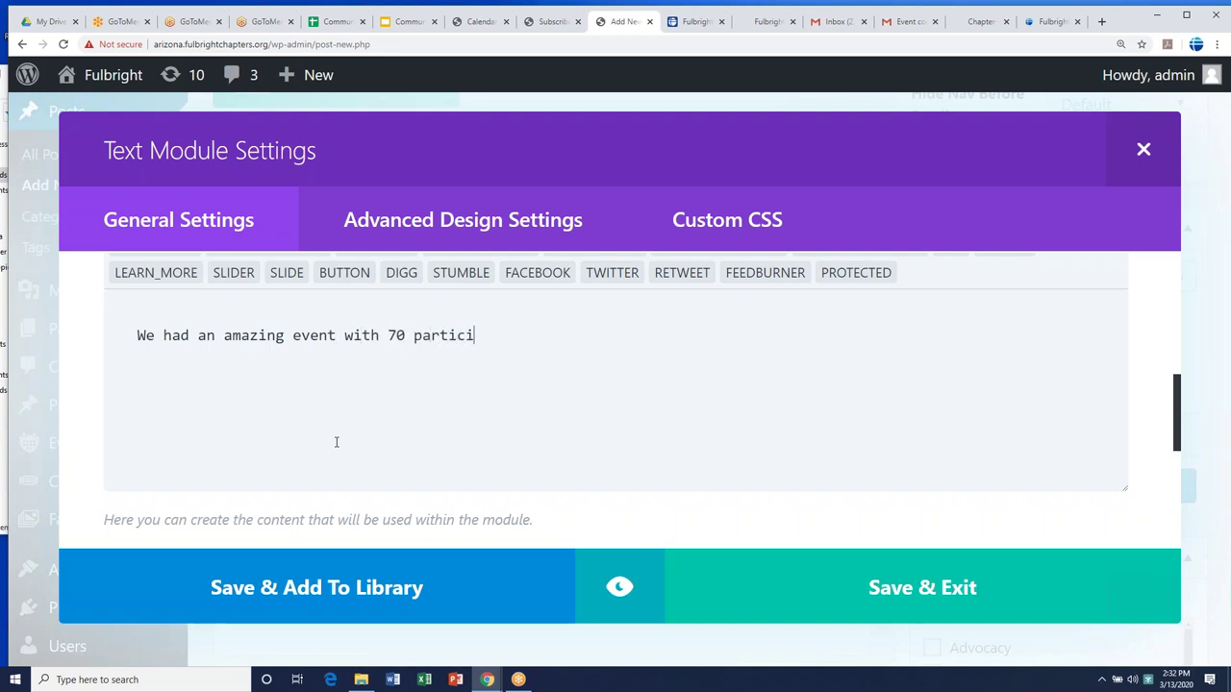
text(pants.)
key(Return)
scroll(337, 442, down, 1)
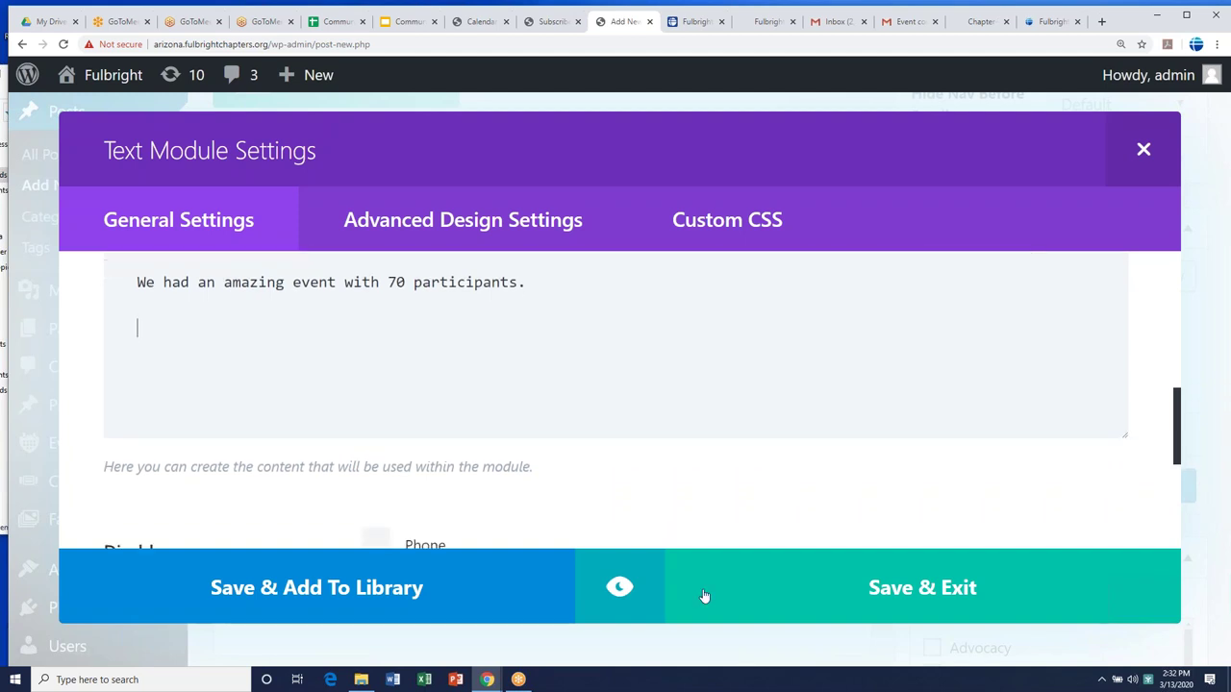
click(751, 588)
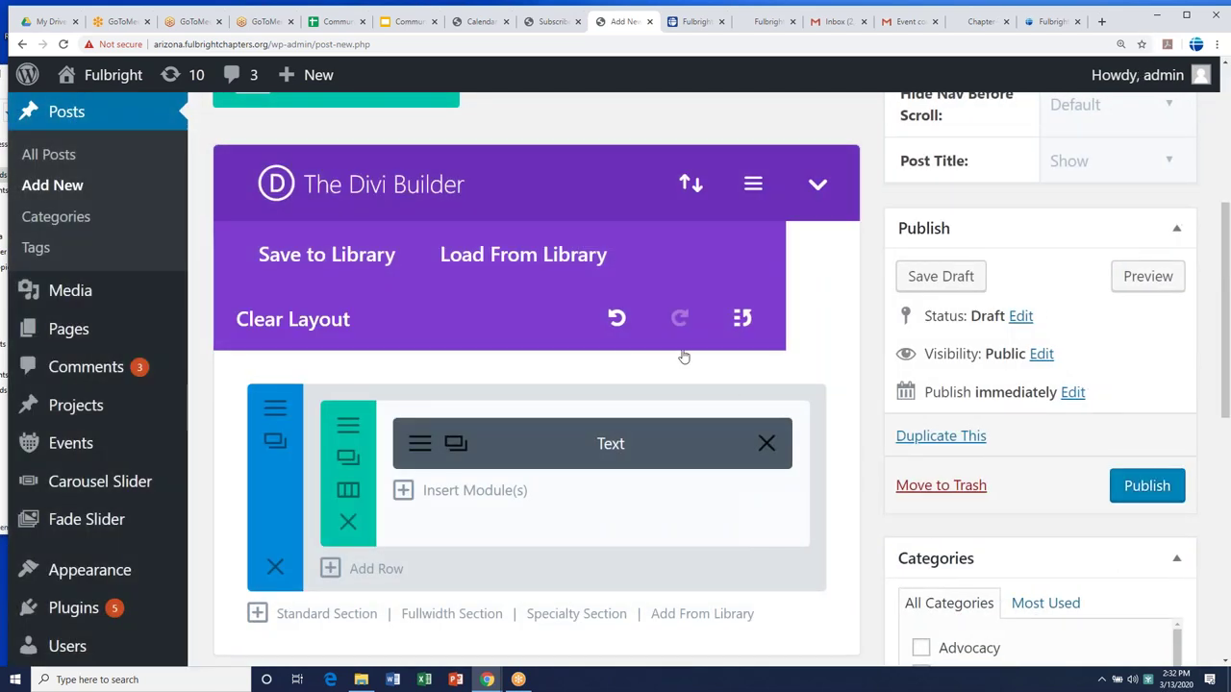
- Add an Image module below the text, using summer-banner.jpg from the media library, and save it
click(451, 492)
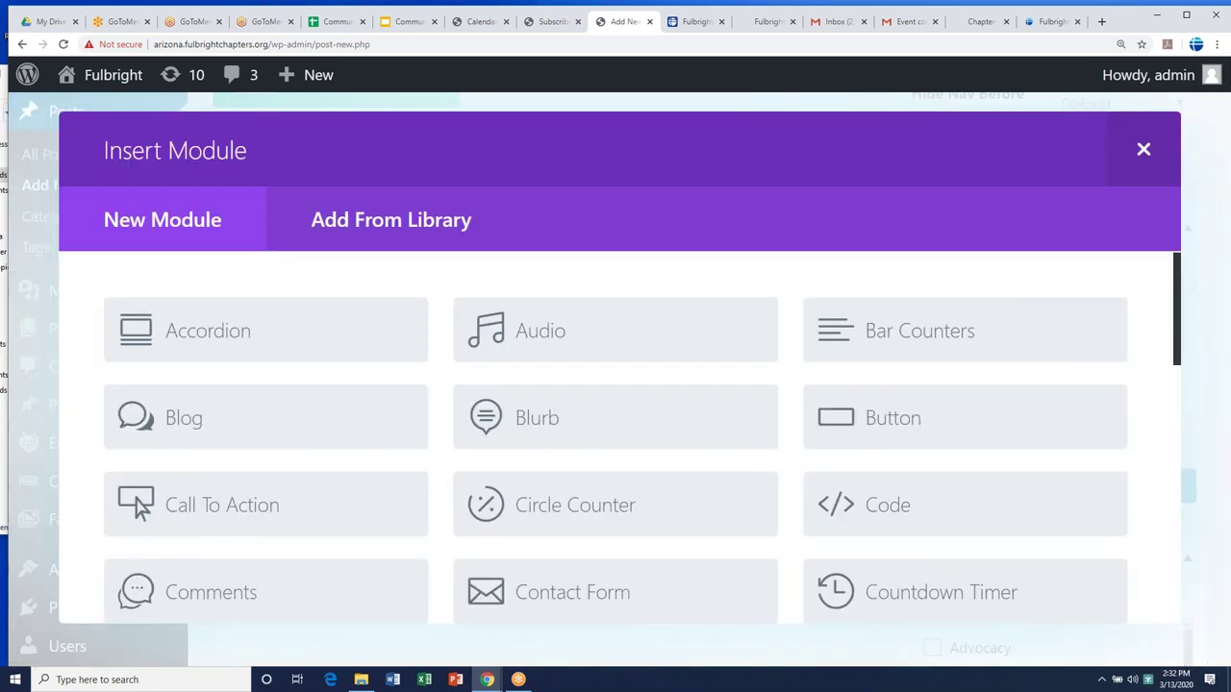
scroll(616, 437, down, 3)
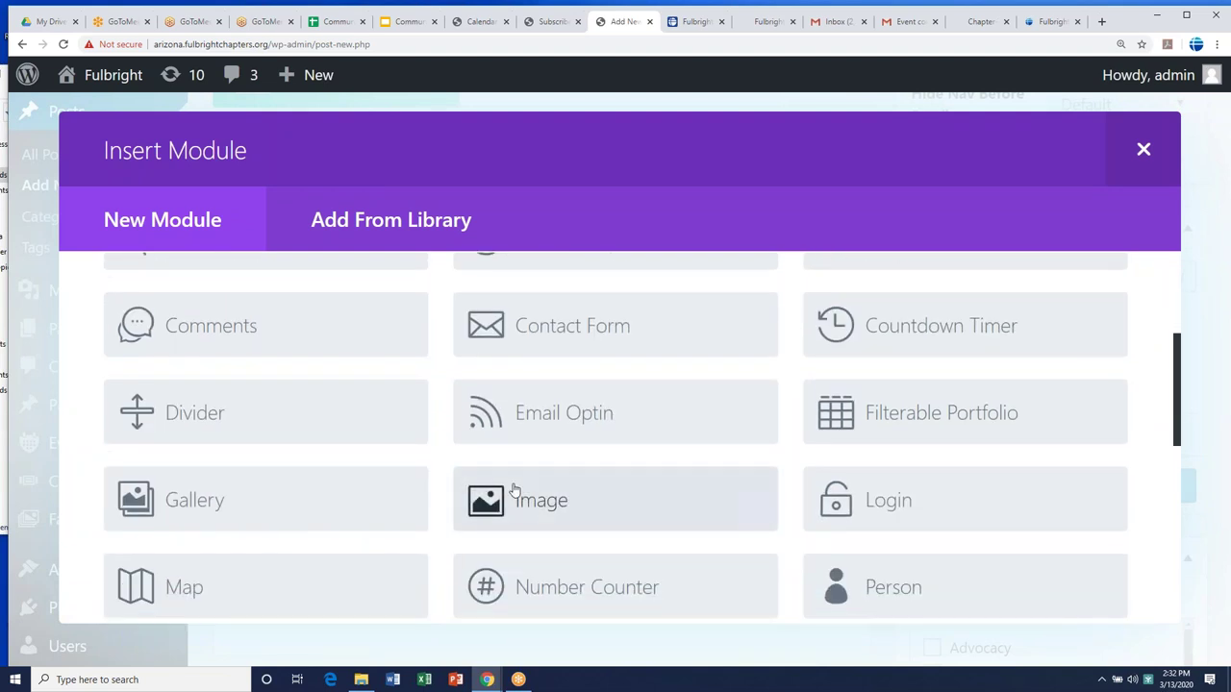
click(481, 497)
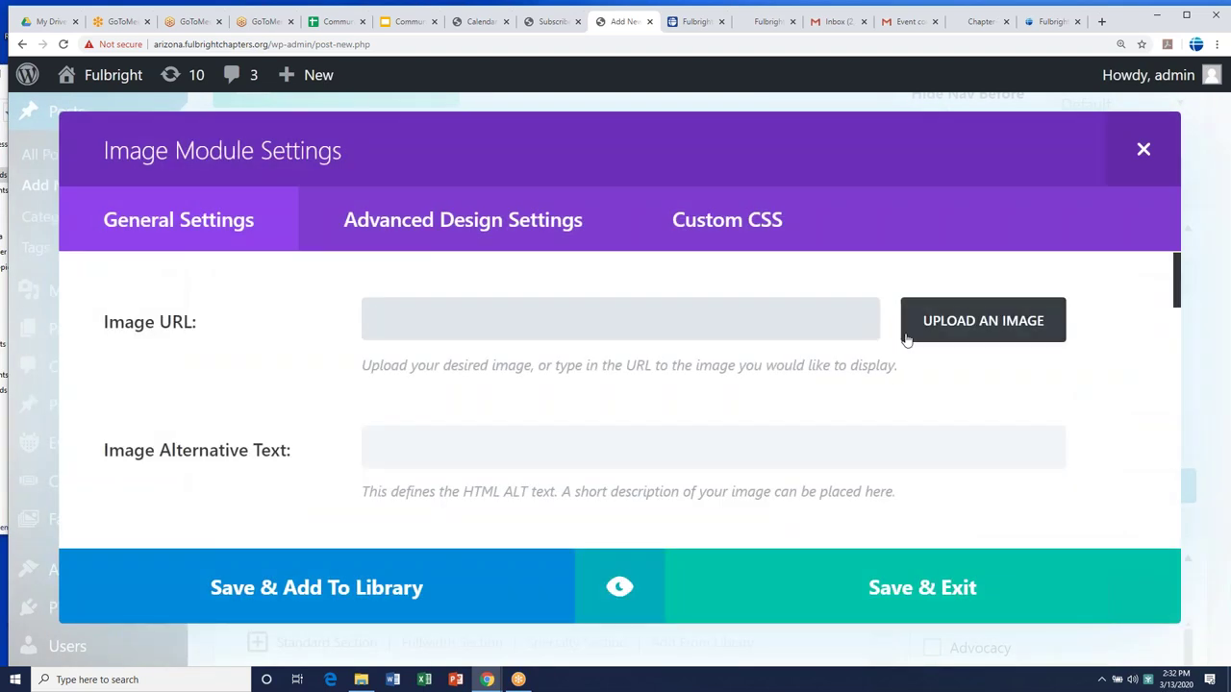
click(962, 321)
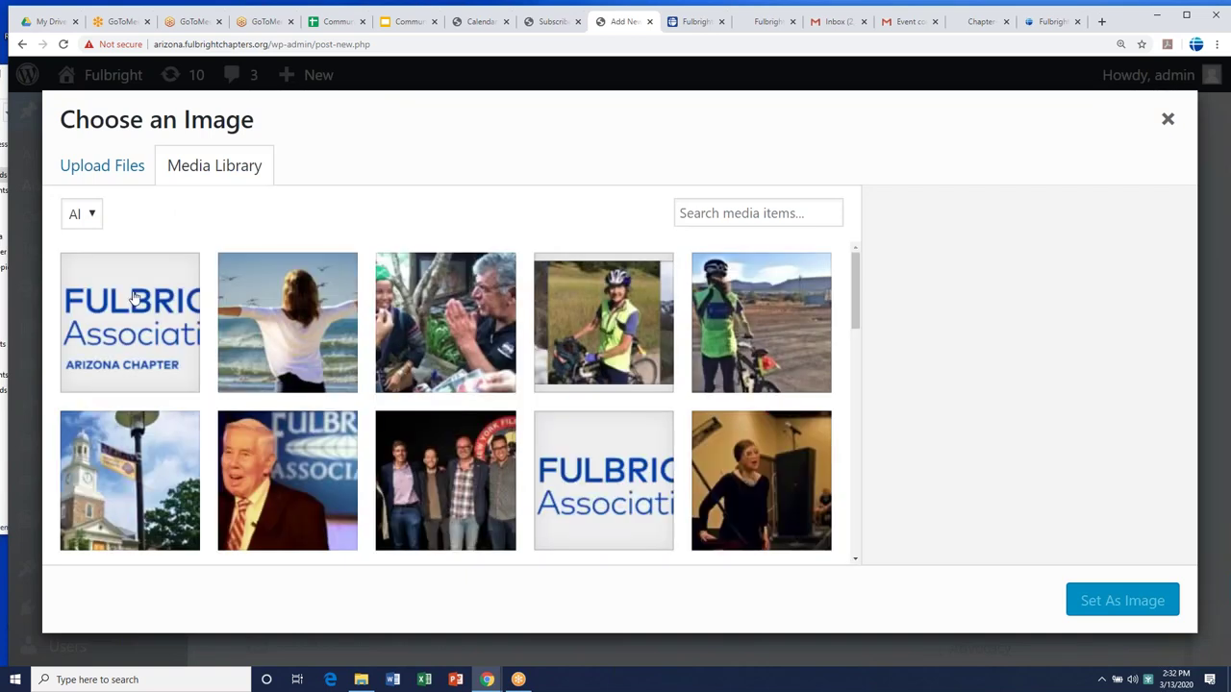
click(335, 322)
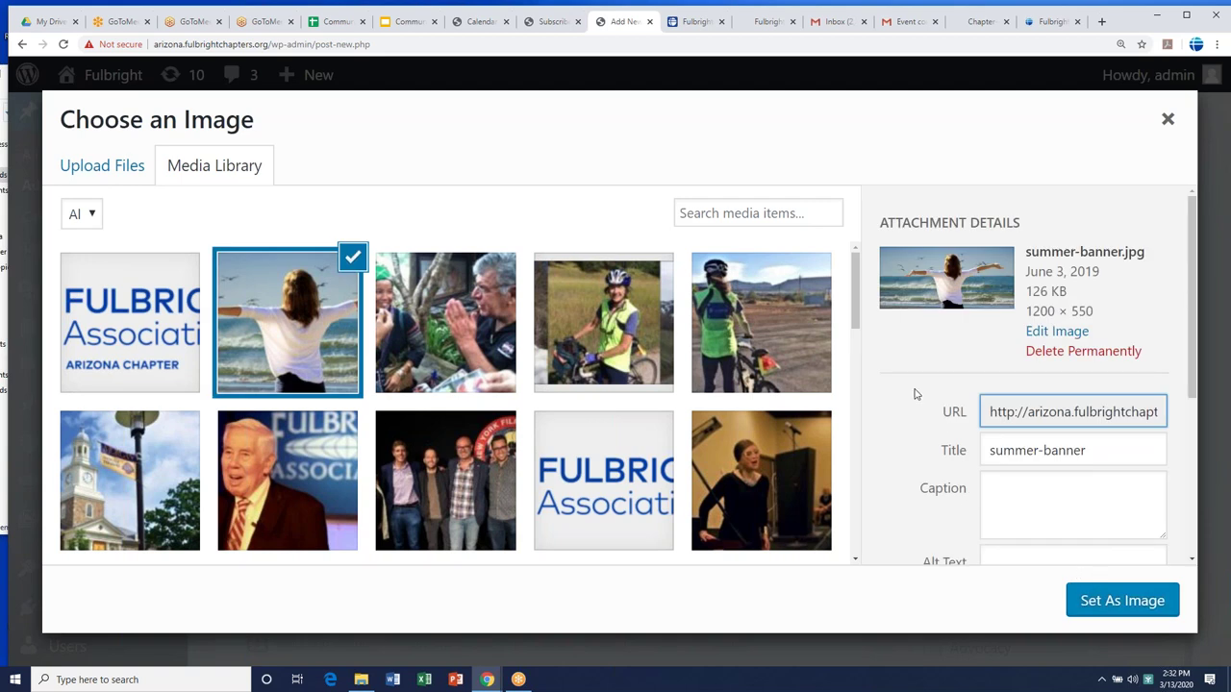
click(1134, 612)
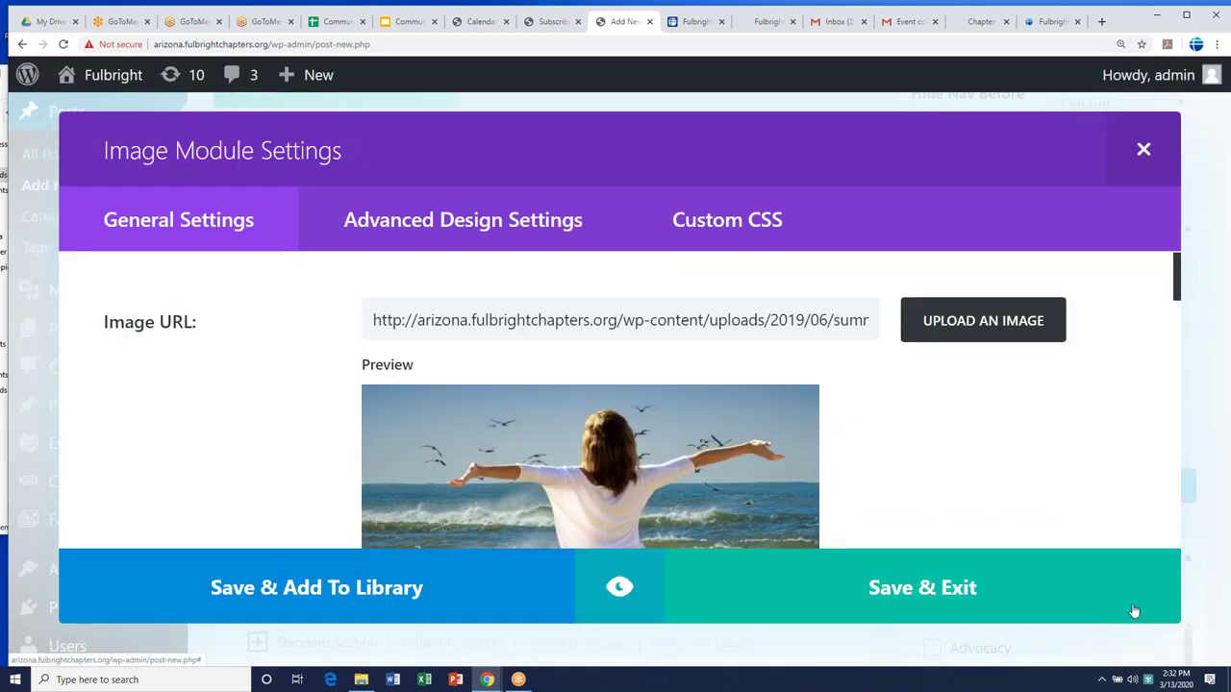
scroll(913, 407, down, 3)
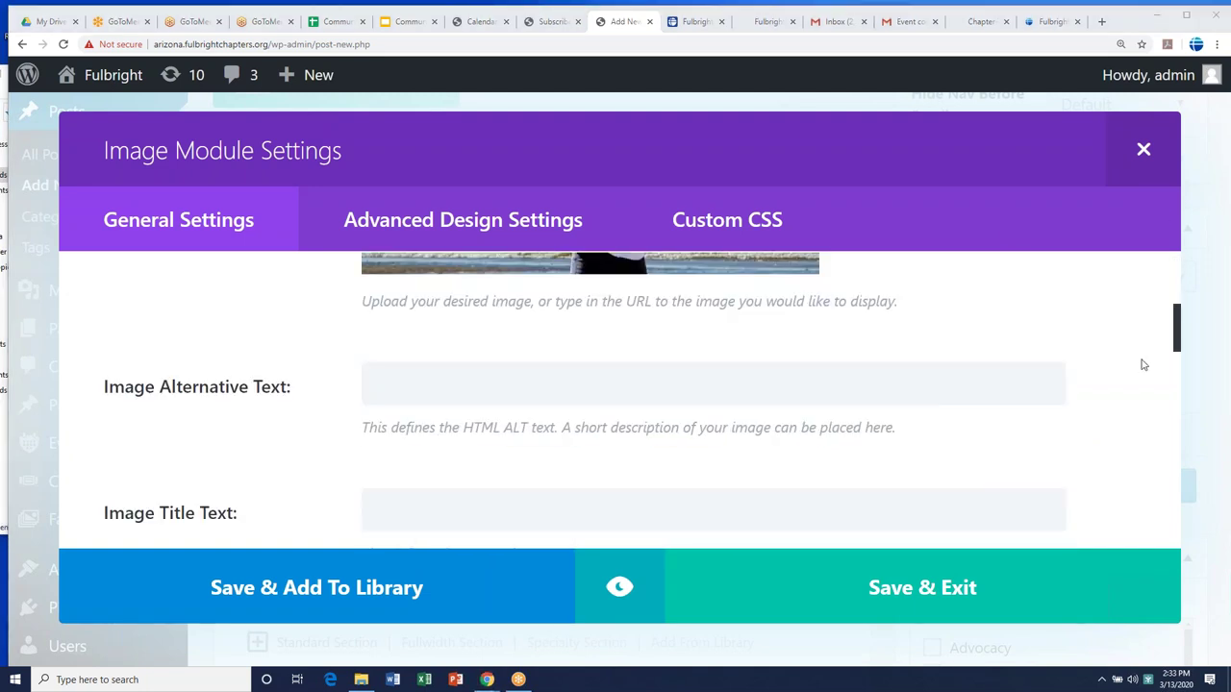
scroll(819, 426, down, 10)
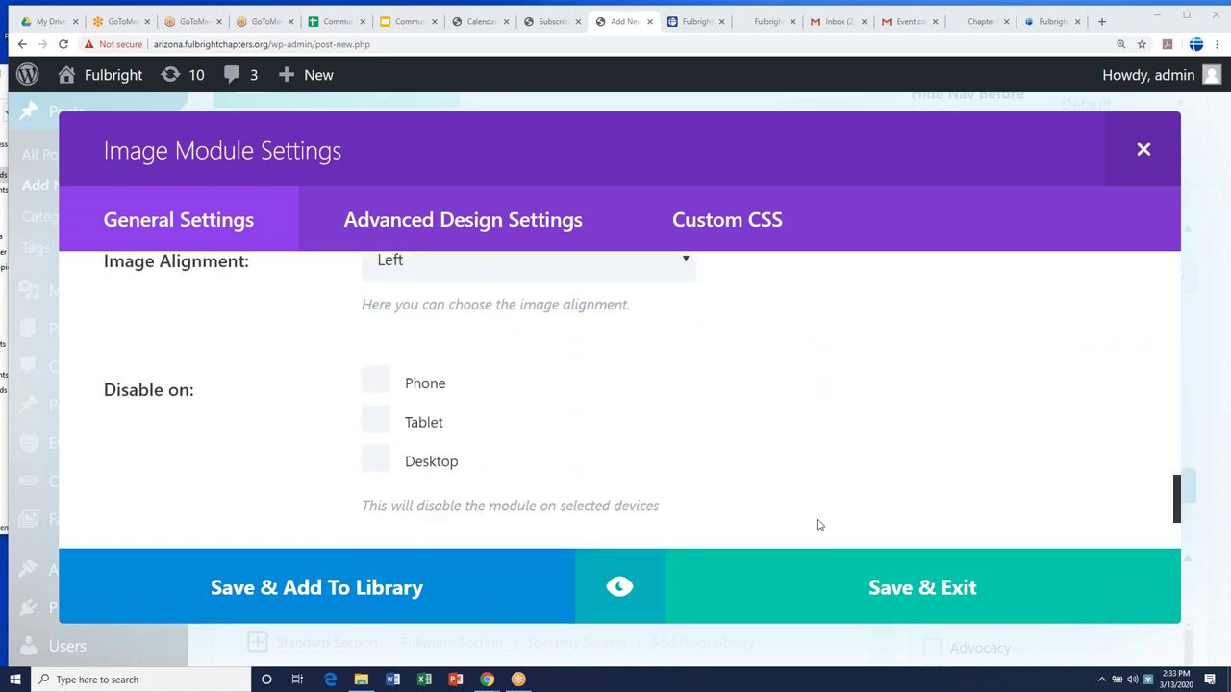
click(842, 587)
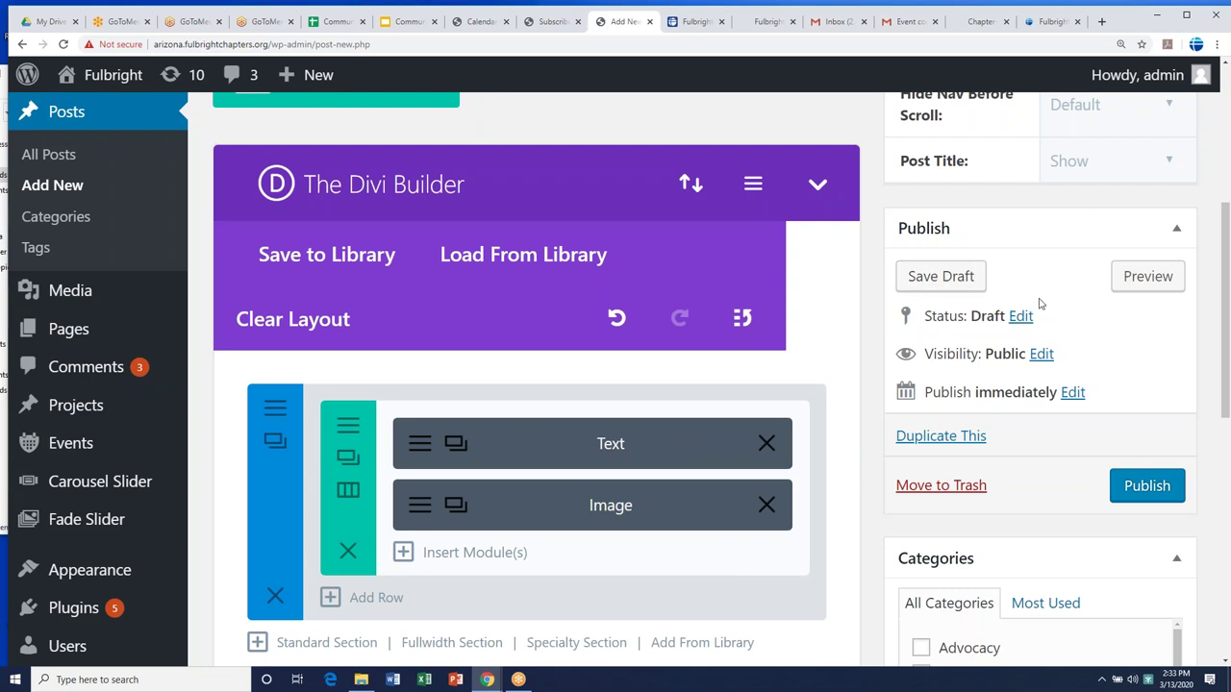
- Preview the Winter Wonderland Event post and look over its title, text and image
click(1113, 275)
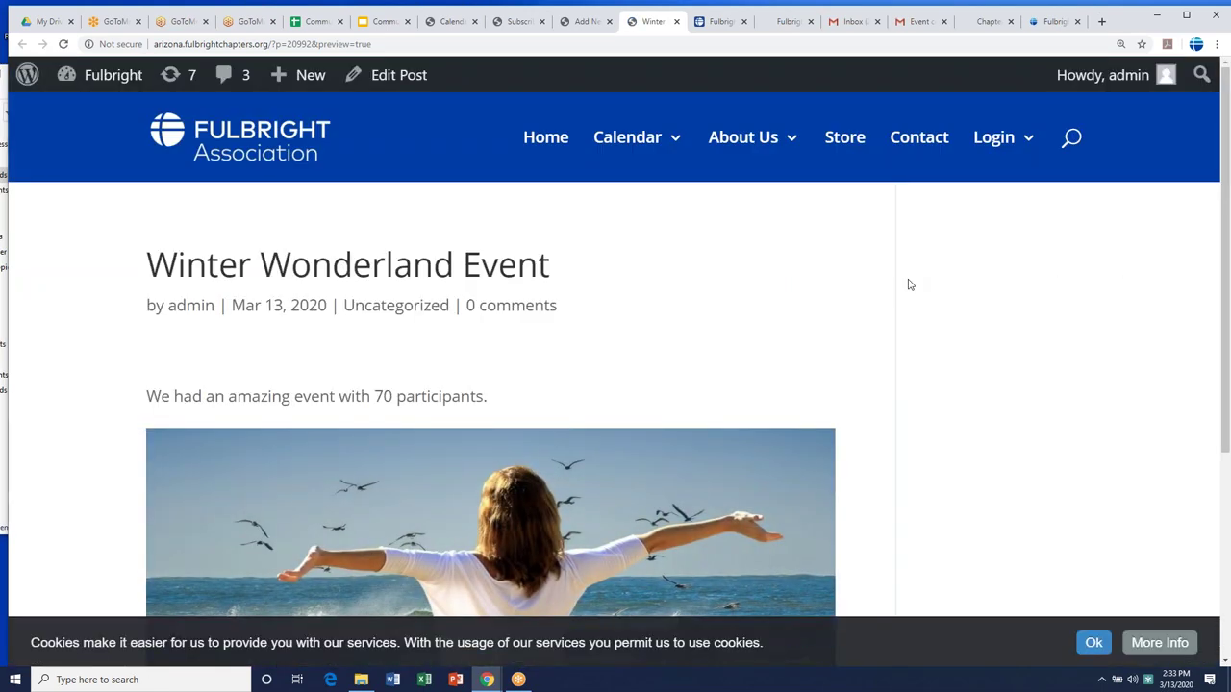
scroll(459, 220, down, 2)
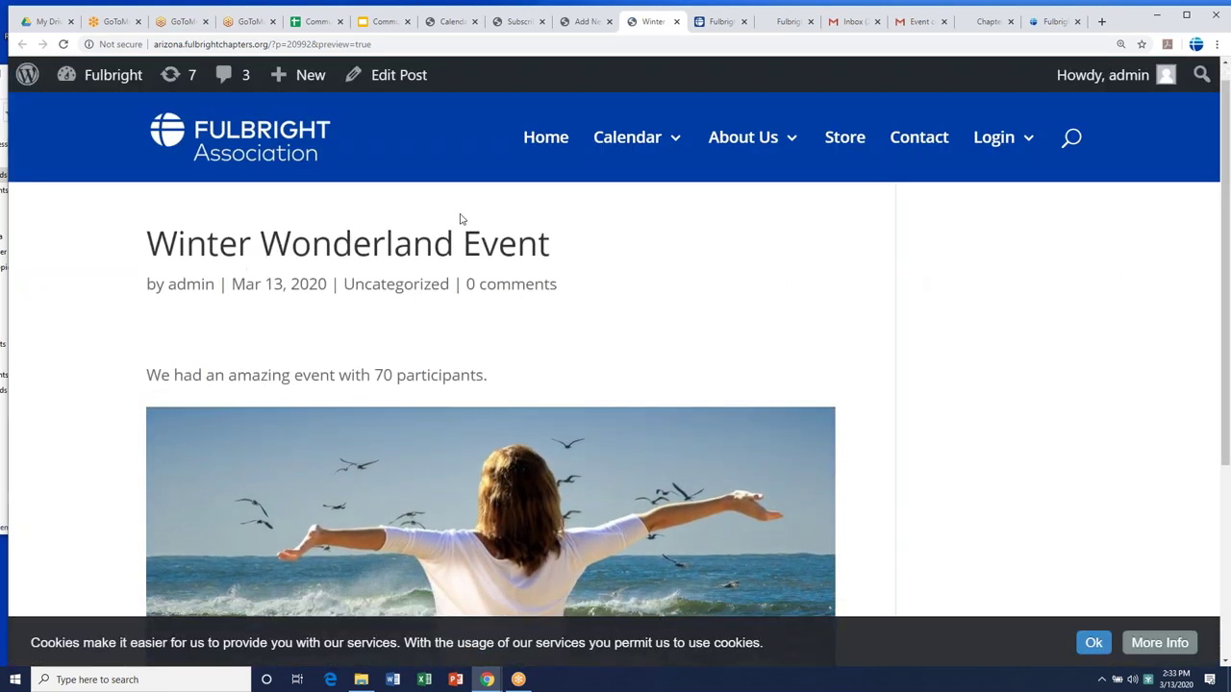
scroll(205, 246, up, 1)
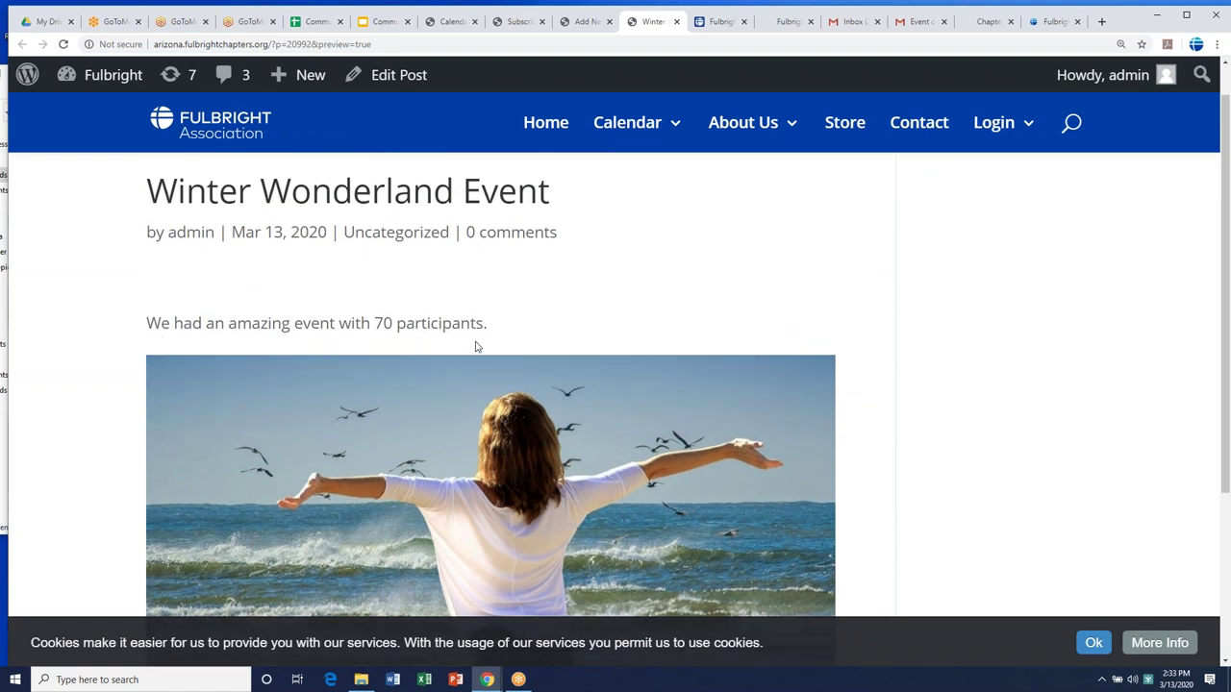
scroll(475, 346, down, 3)
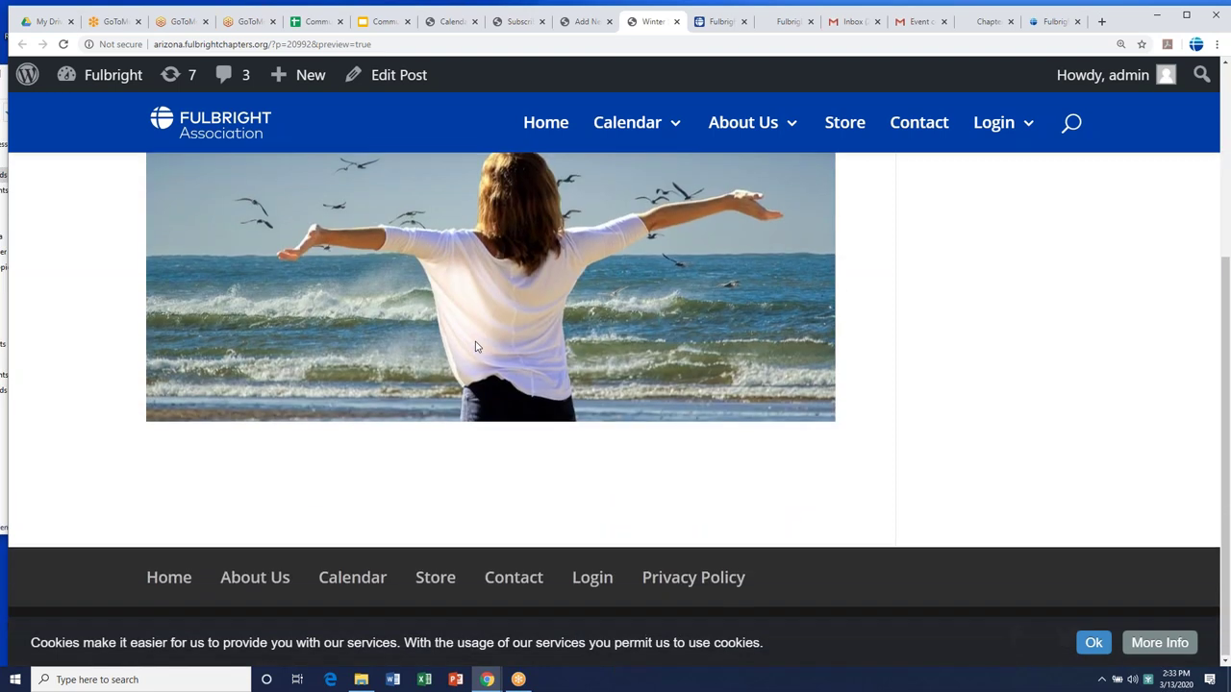
scroll(475, 346, up, 5)
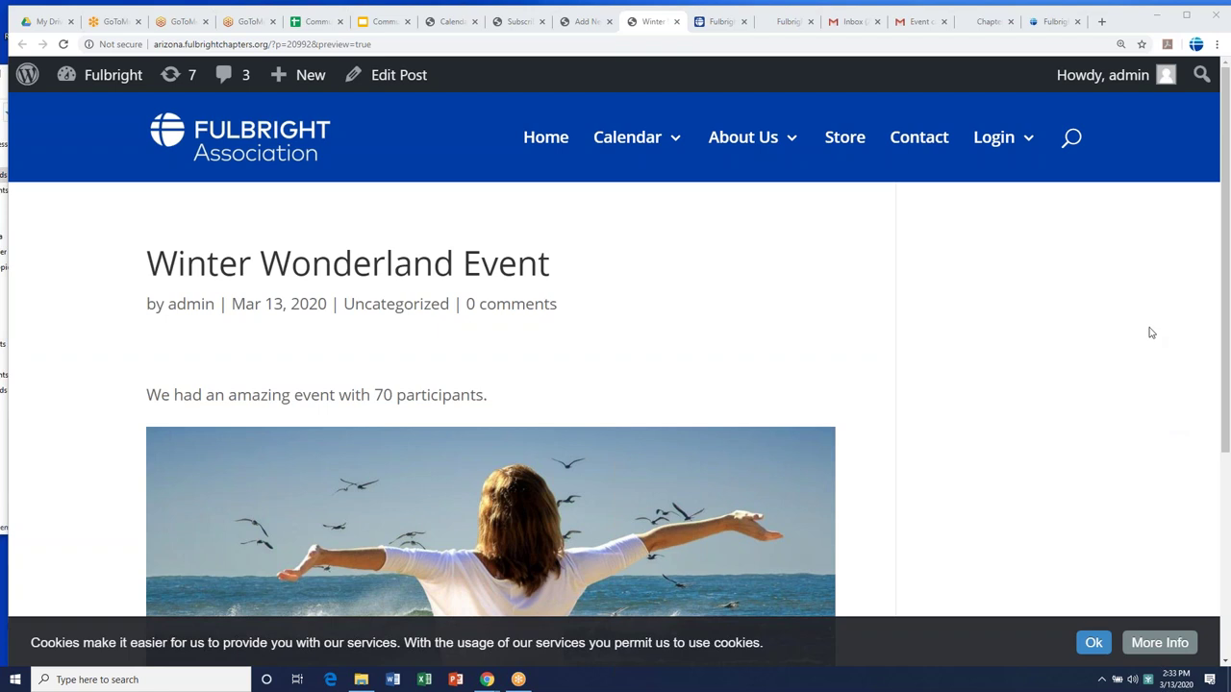
click(752, 239)
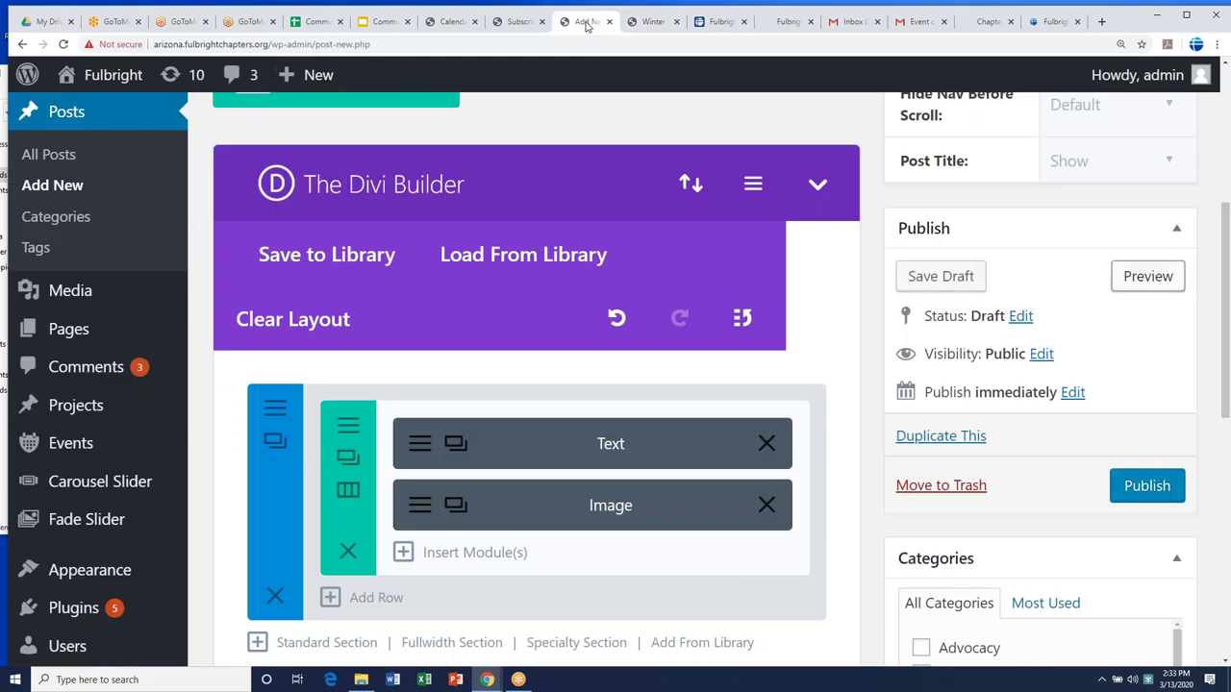
- Return to the post editor and look over the default editor option, the Divi Builder modules and the post settings
click(586, 21)
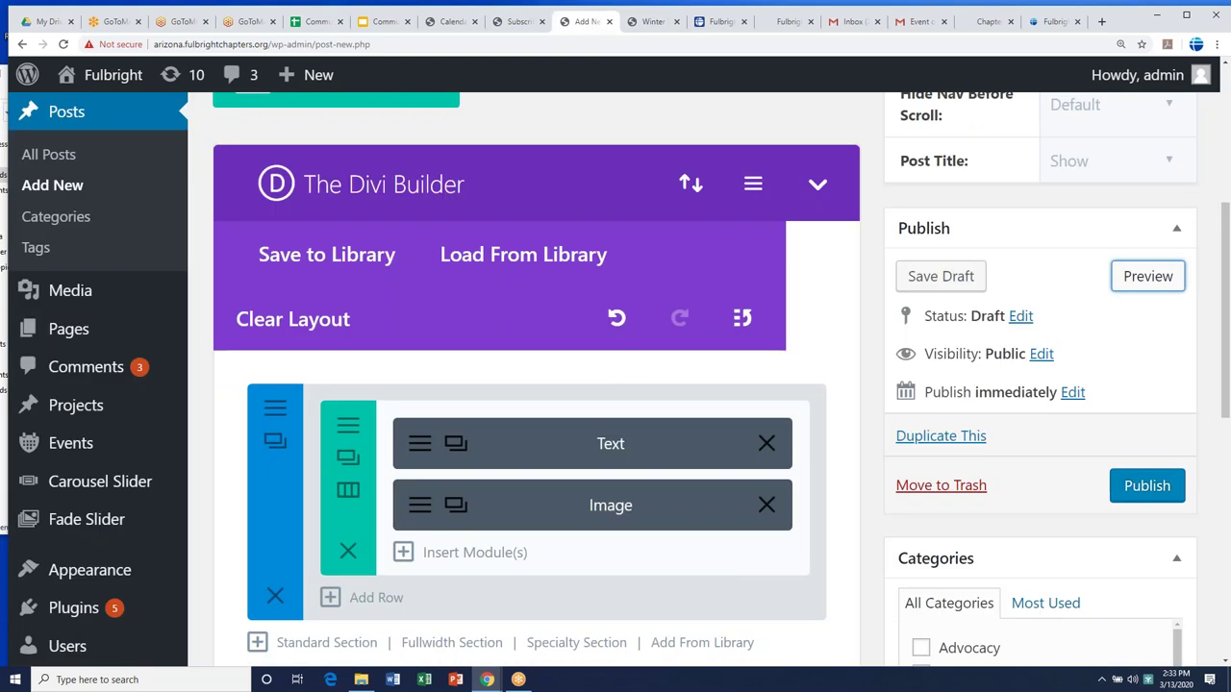
scroll(256, 210, up, 1)
scroll(257, 210, up, 1)
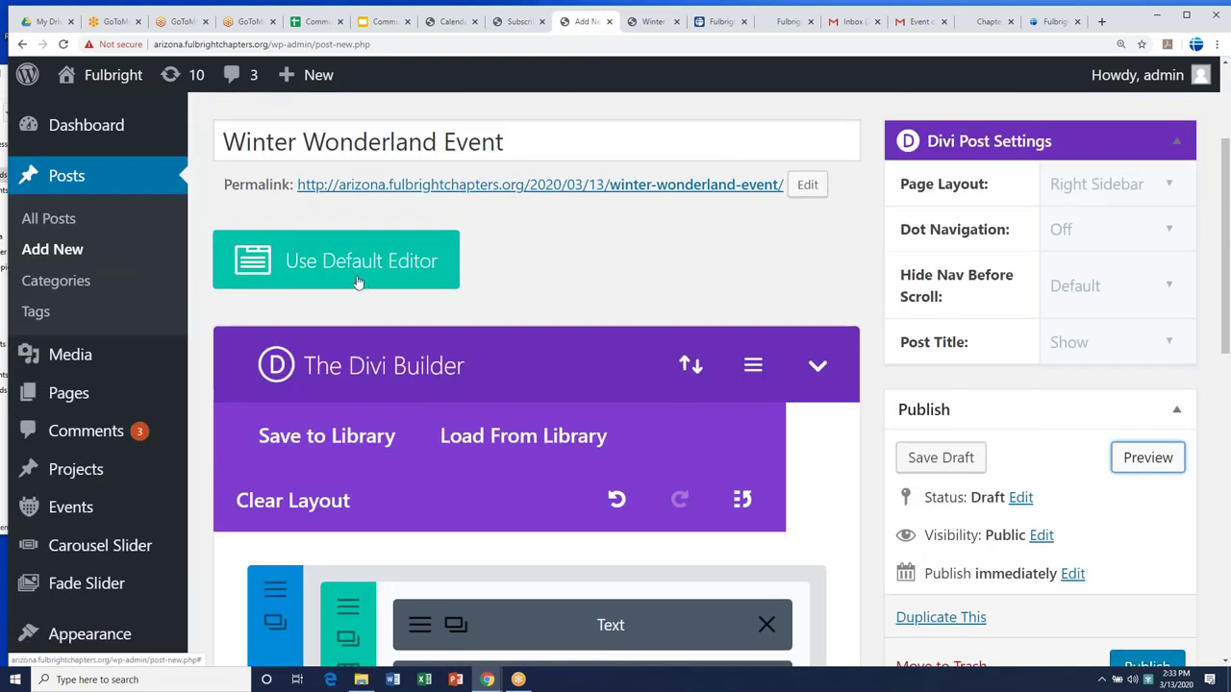
scroll(625, 479, down, 2)
scroll(626, 478, down, 1)
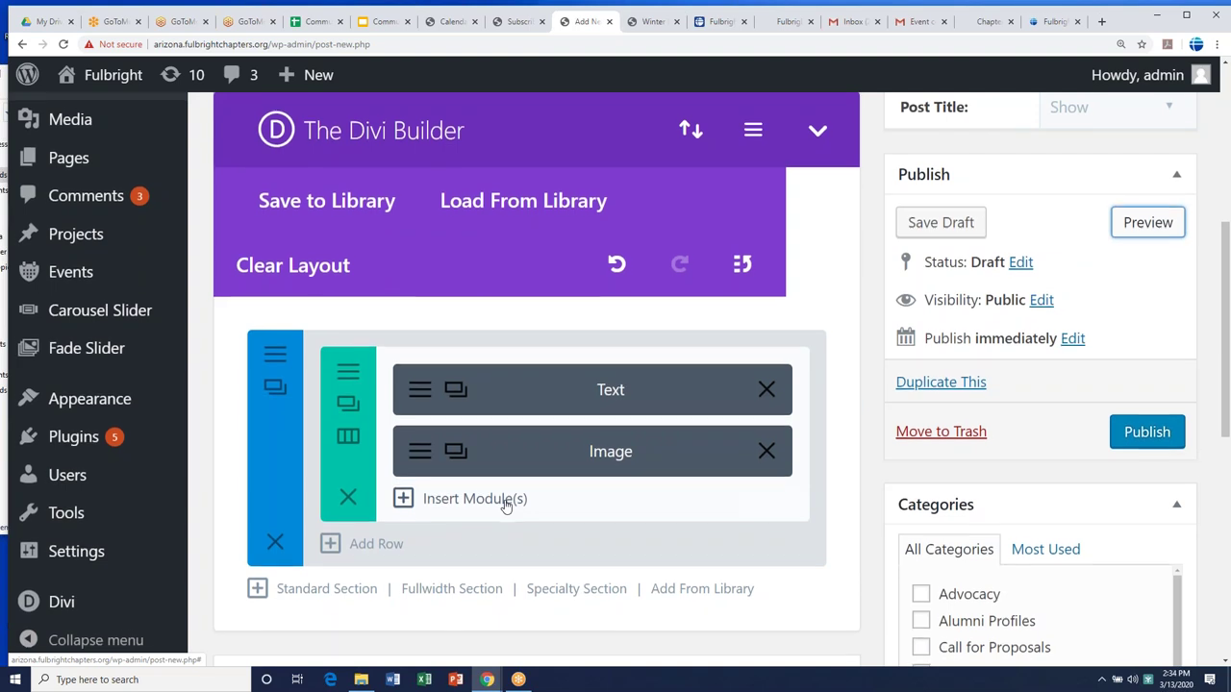
scroll(507, 507, down, 1)
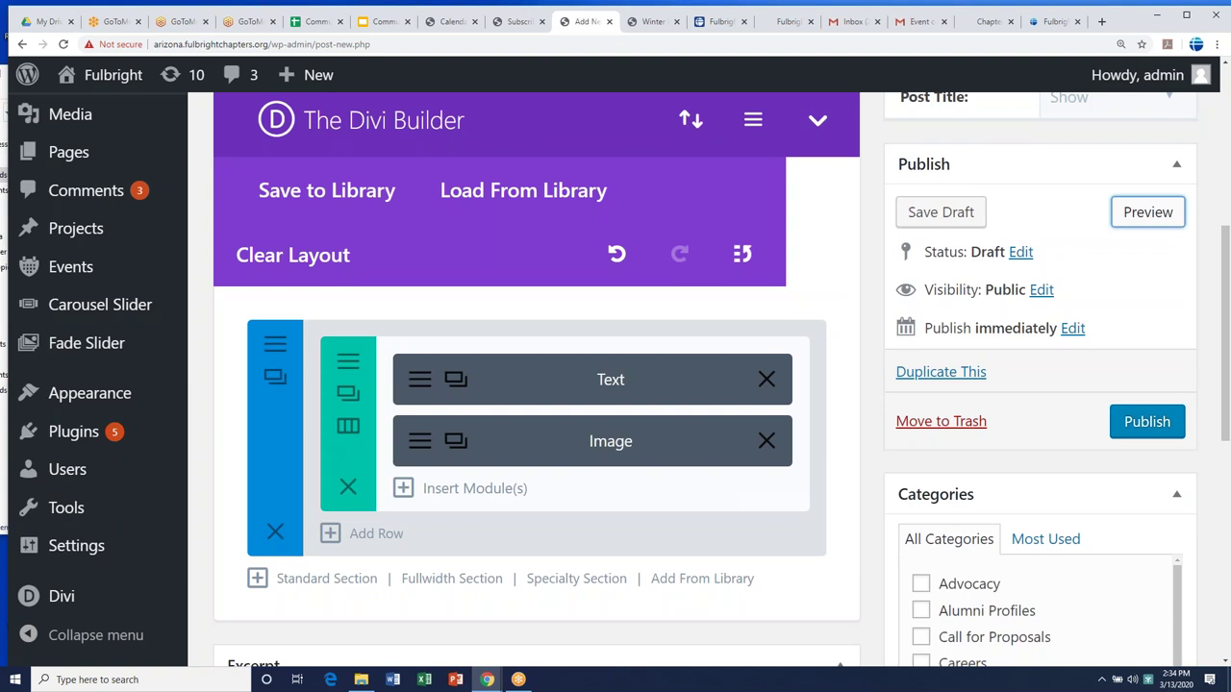
scroll(615, 385, up, 5)
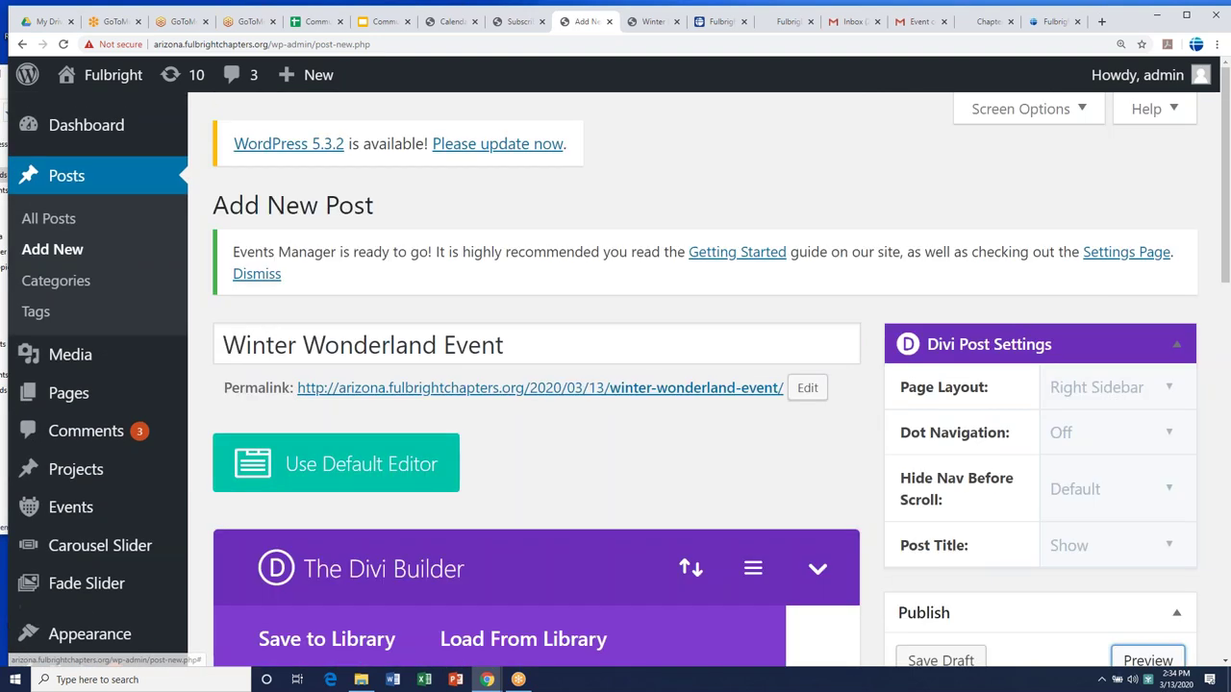
- Publish the Winter Wonderland Event post
scroll(523, 177, down, 5)
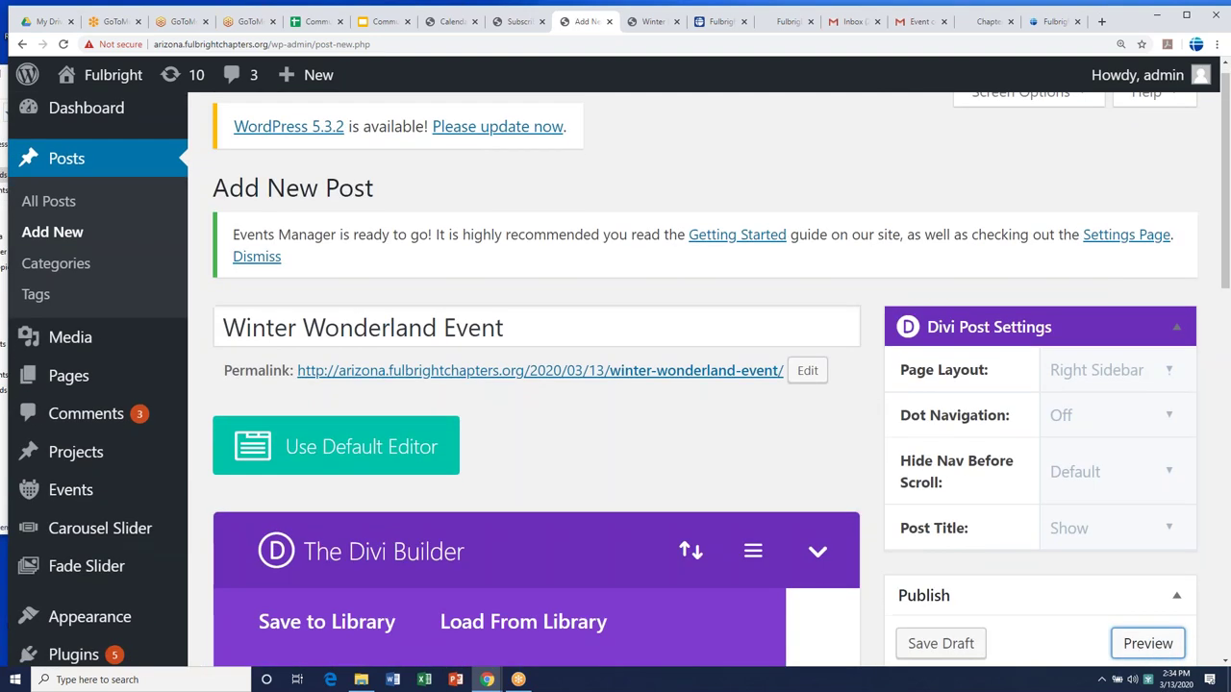
scroll(523, 177, down, 1)
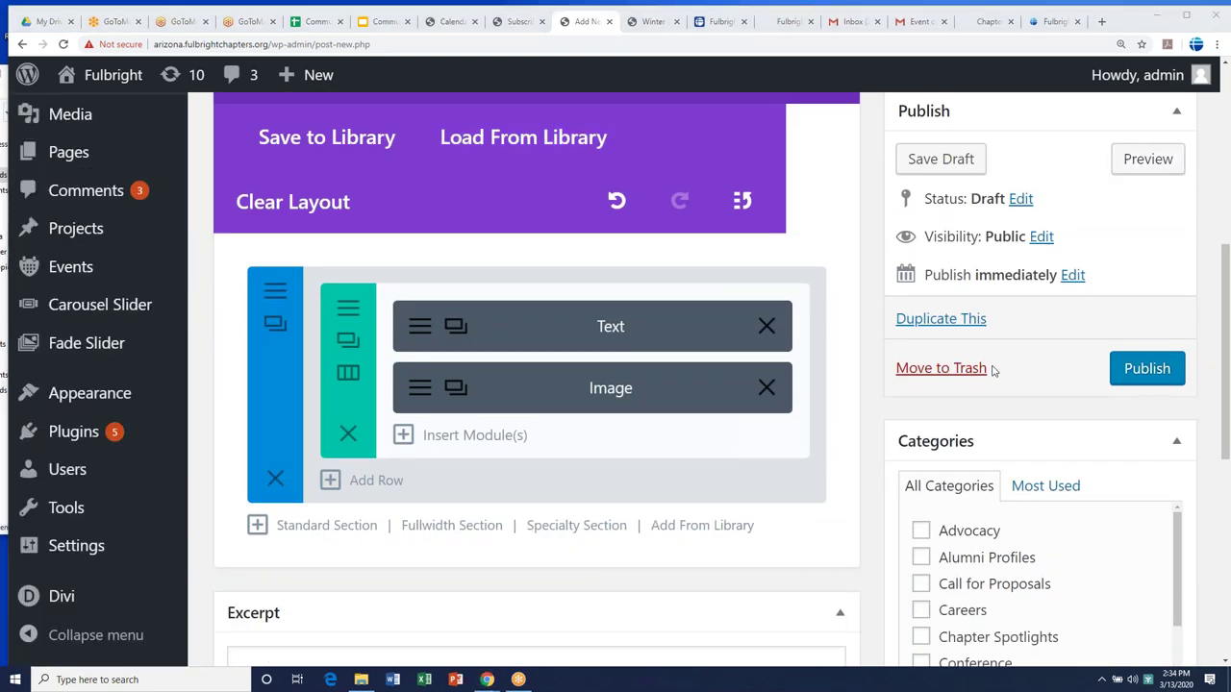
click(1135, 370)
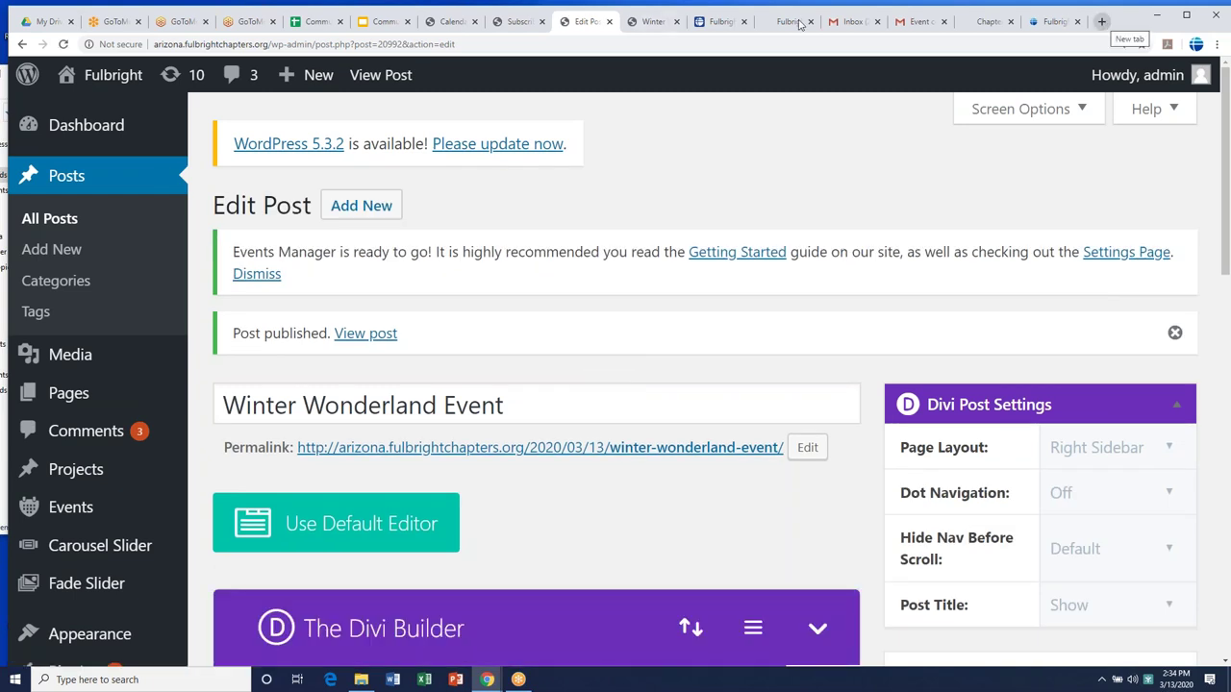
- Load the chapter website's home page, arizona.fulbrightchapters.org, in place of the Winter Wonderland Event preview
click(651, 21)
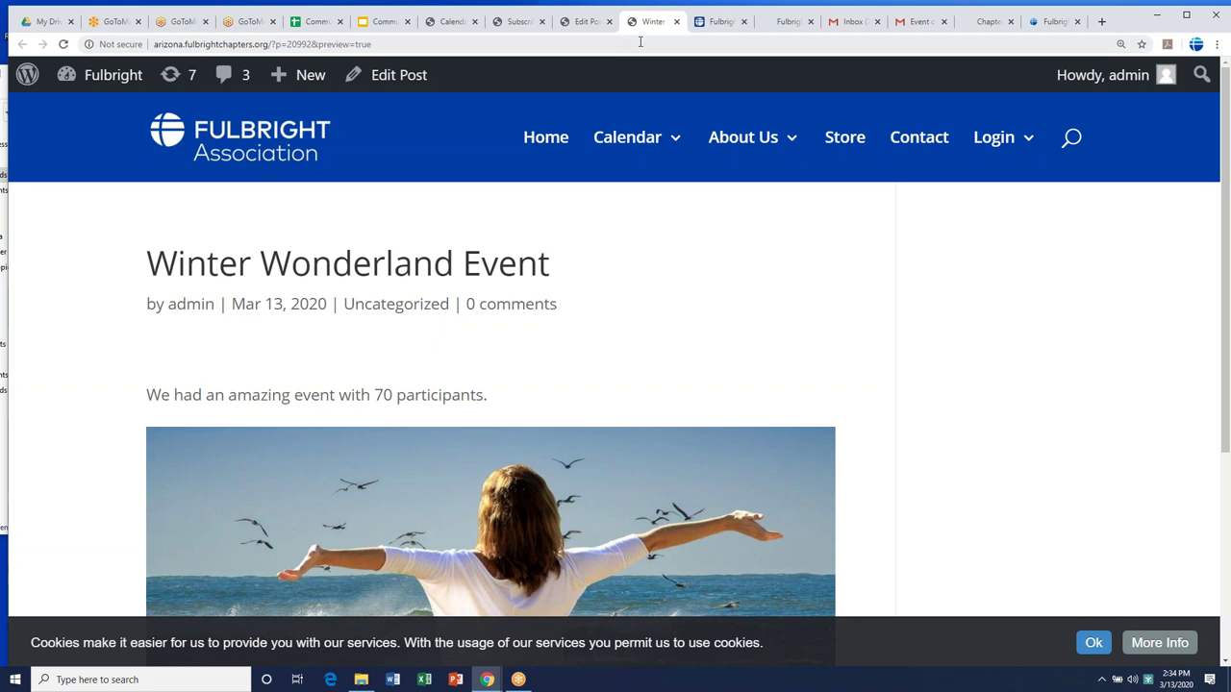
click(639, 42)
click(639, 42)
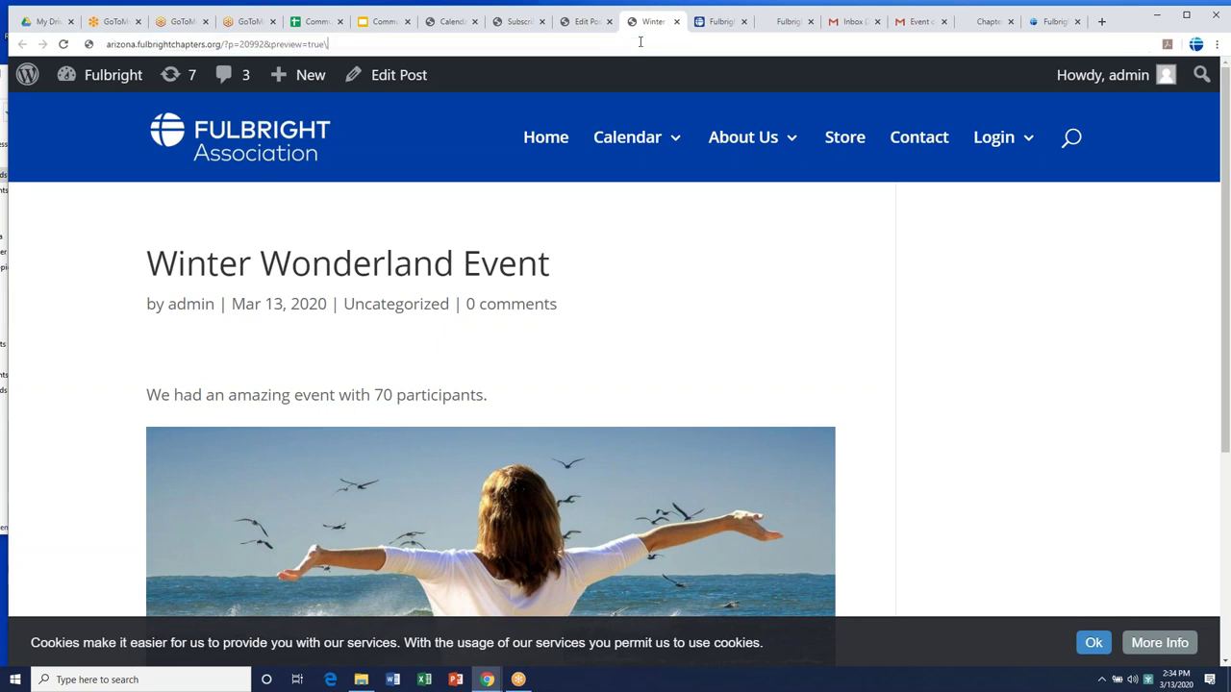
key(BackSpace)
key(BackSpace)
key(BackSpace)
key(BackSpace)
key(BackSpace)
key(BackSpace)
key(BackSpace)
key(BackSpace)
key(BackSpace)
key(BackSpace)
key(BackSpace)
key(BackSpace)
key(BackSpace)
key(BackSpace)
key(BackSpace)
key(BackSpace)
key(BackSpace)
key(BackSpace)
key(BackSpace)
key(BackSpace)
key(BackSpace)
key(BackSpace)
key(BackSpace)
key(BackSpace)
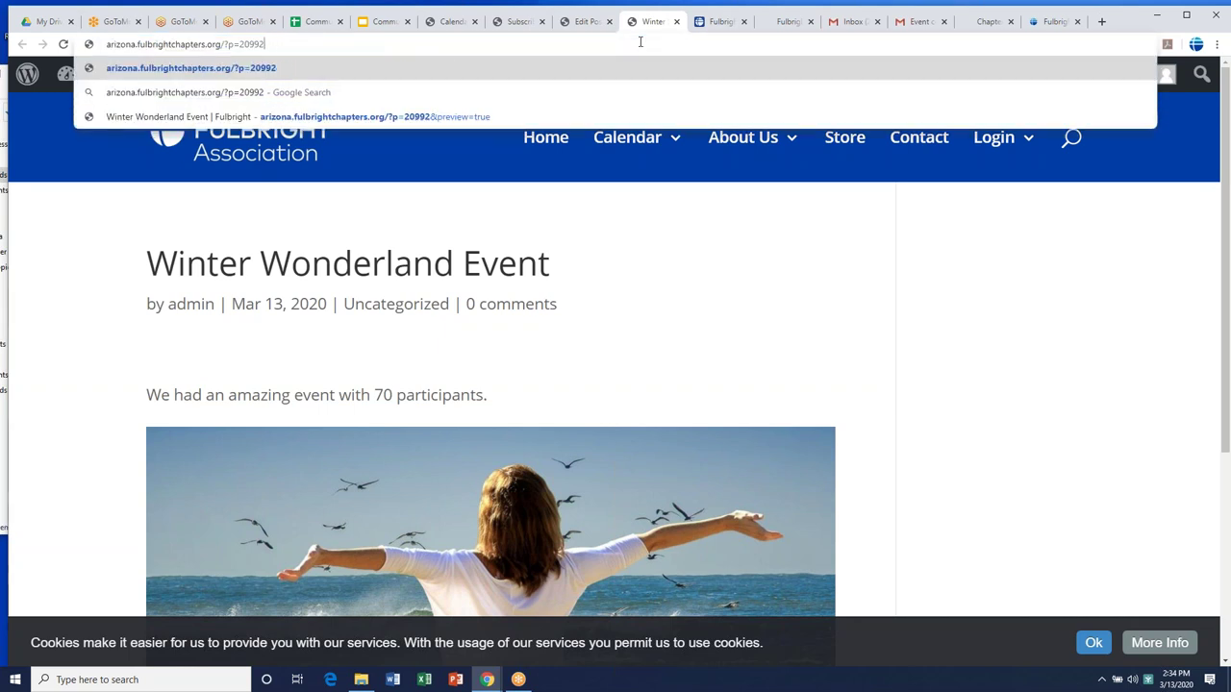
text(rg)
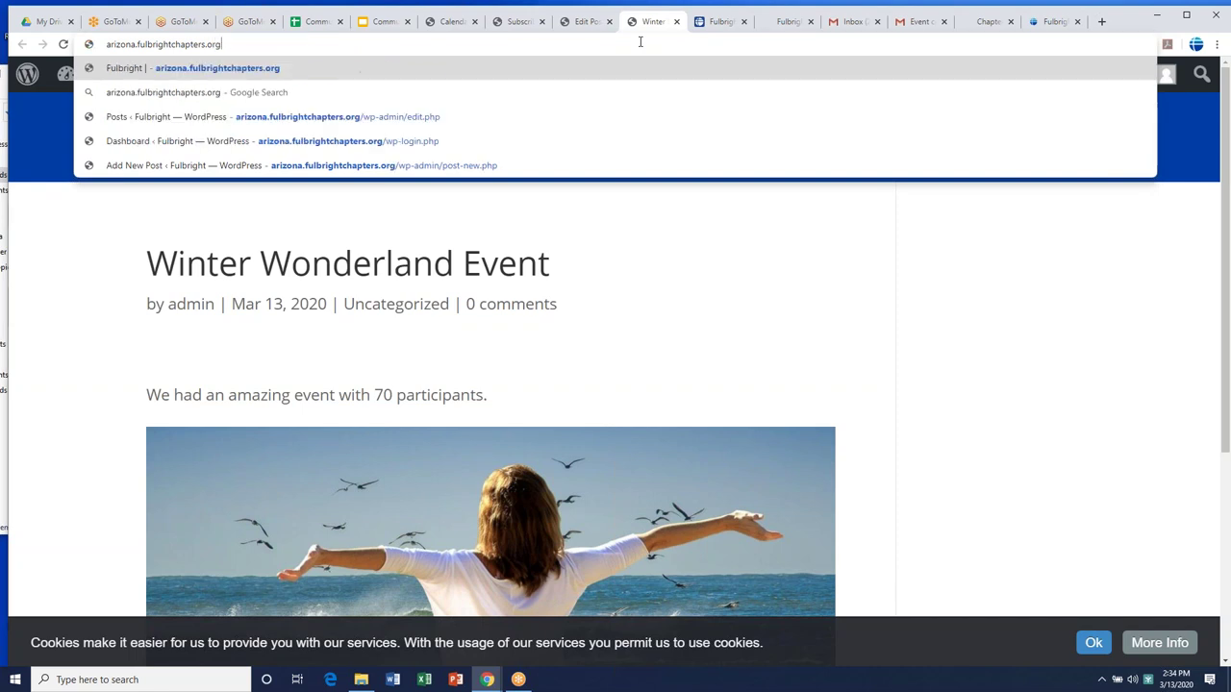
key(Return)
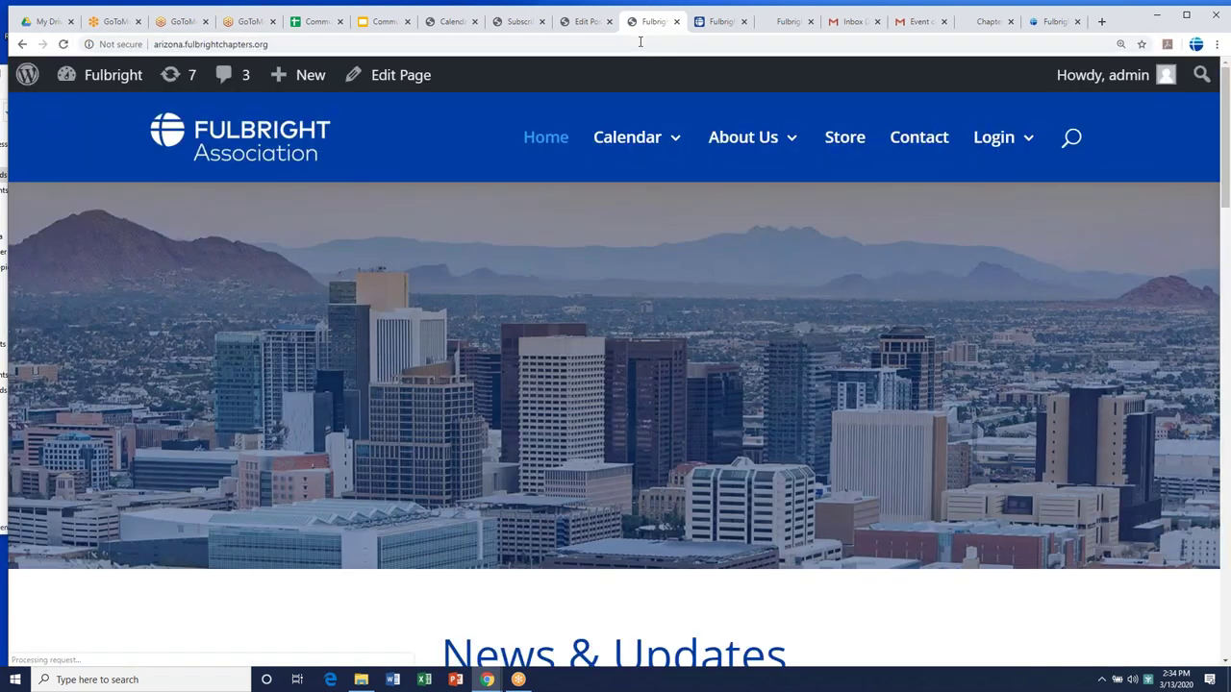
- Open the Winter Wonderland Event post from News & Updates on the home page and look over its contents
mouse_move(633, 183)
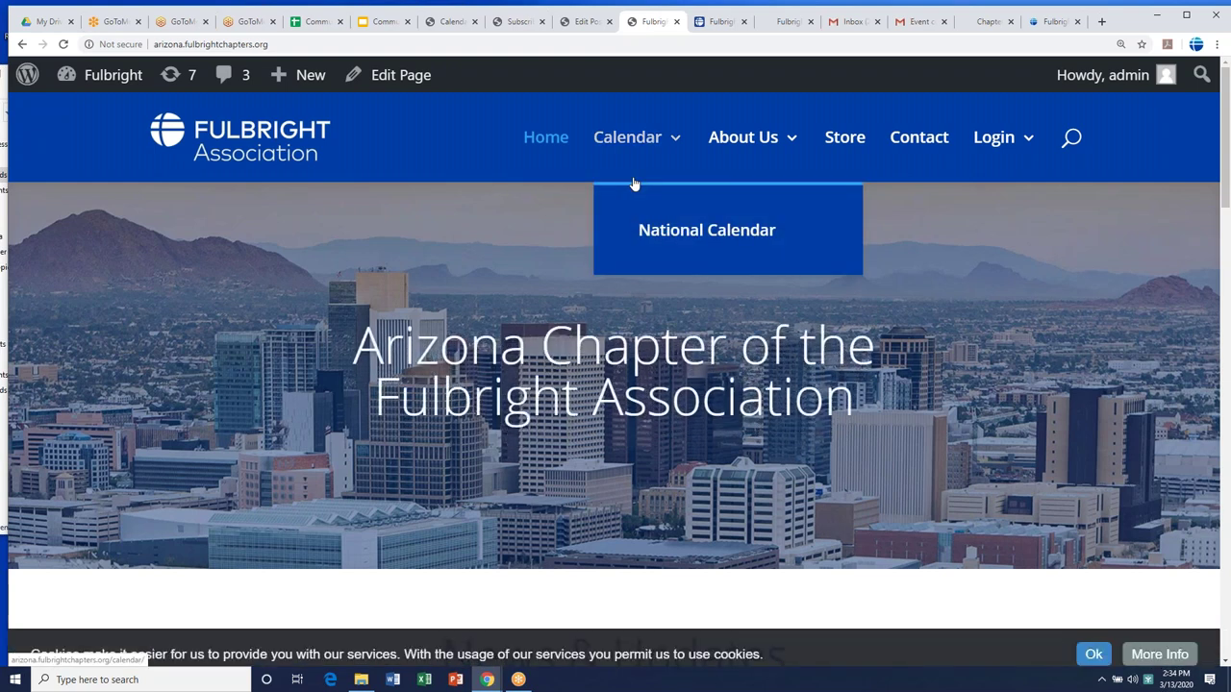
scroll(633, 183, down, 3)
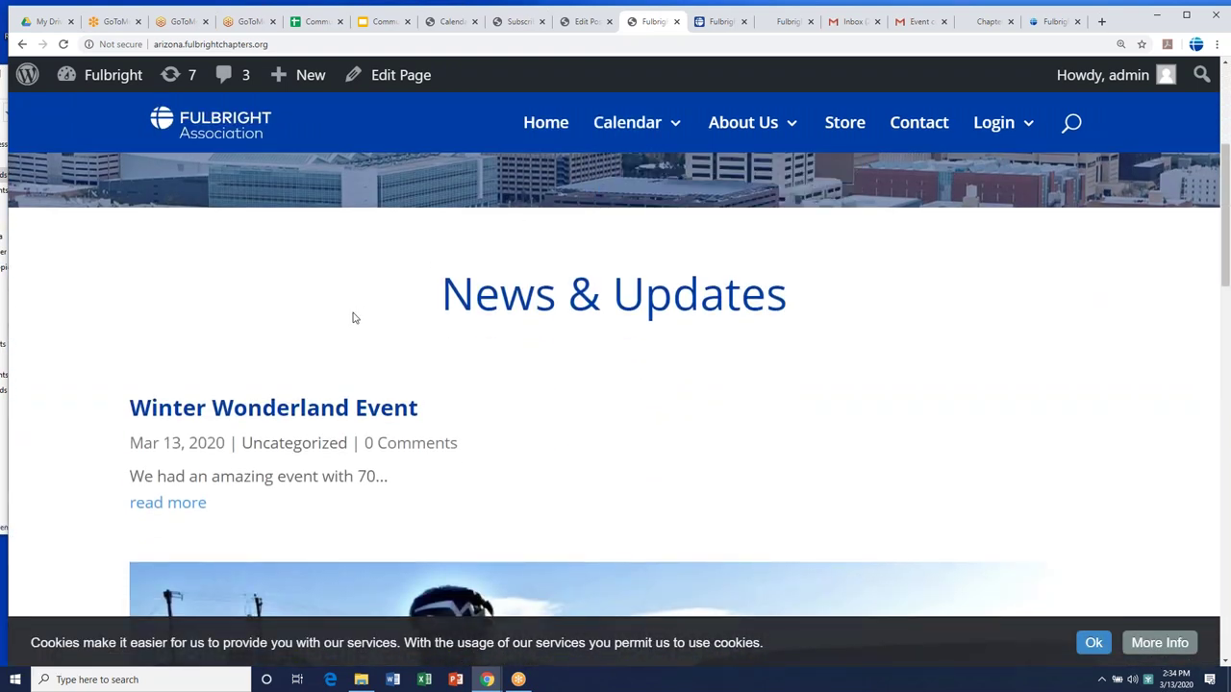
scroll(313, 323, down, 1)
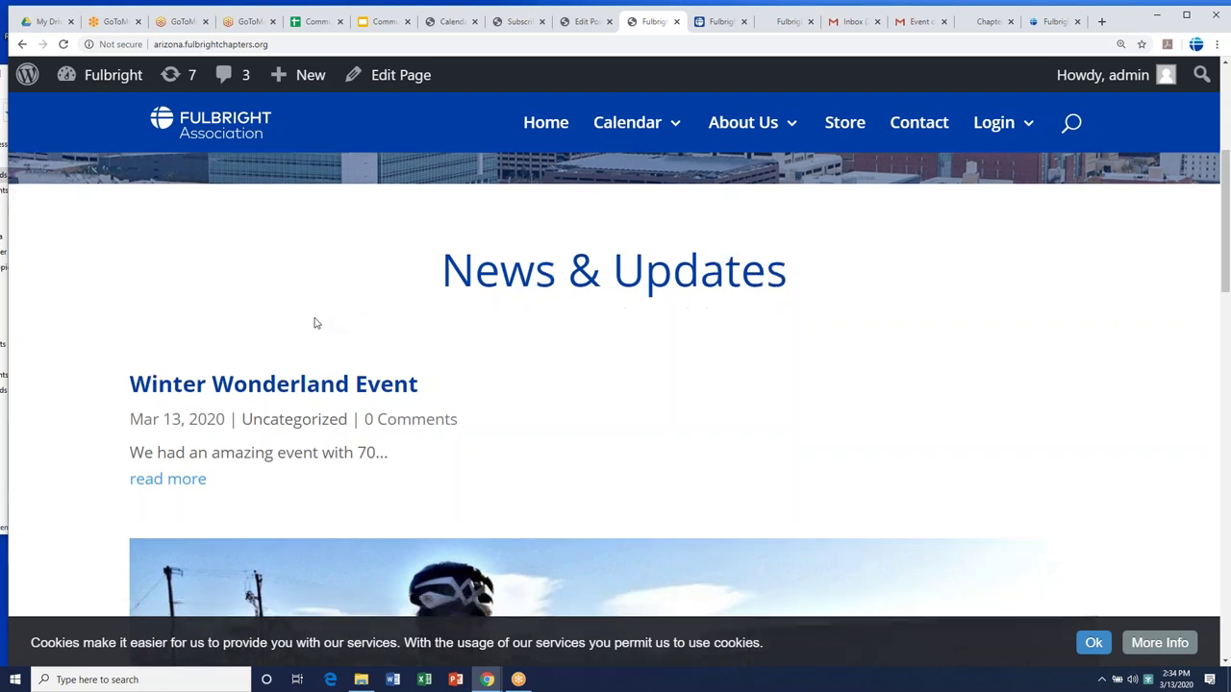
click(277, 382)
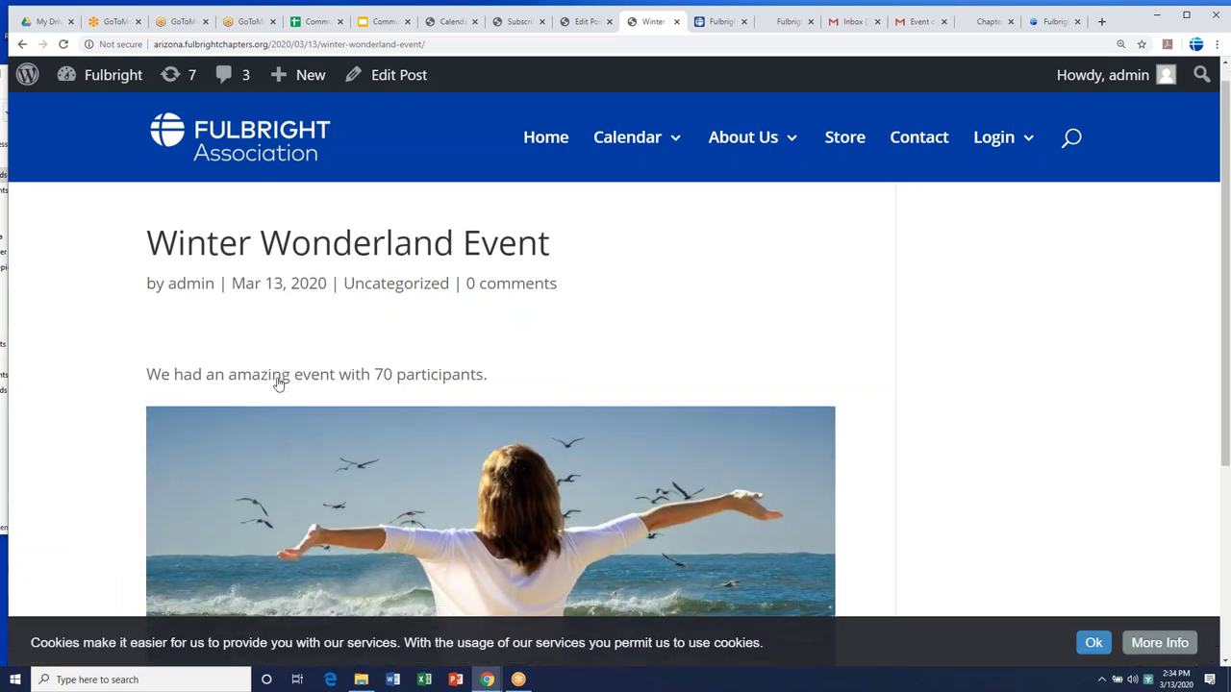
scroll(279, 385, down, 3)
scroll(546, 327, up, 3)
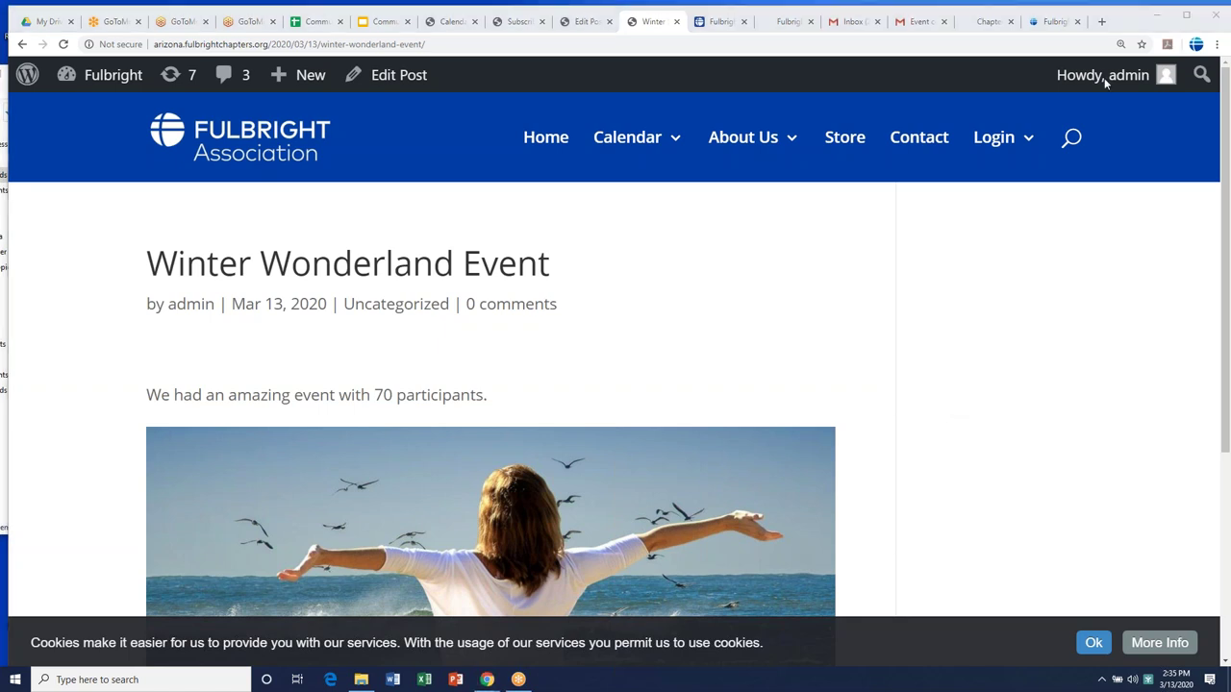
- Return to the WordPress admin and start a new event titled "Fulbright Forum"
click(589, 24)
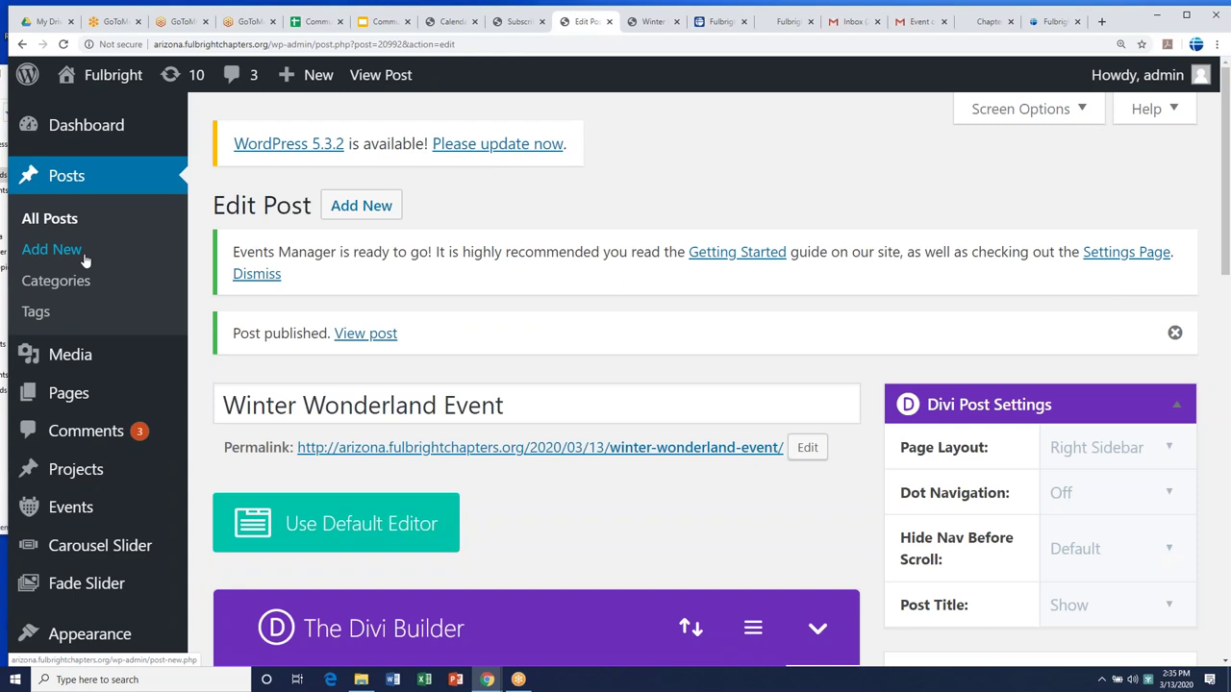
scroll(85, 260, down, 3)
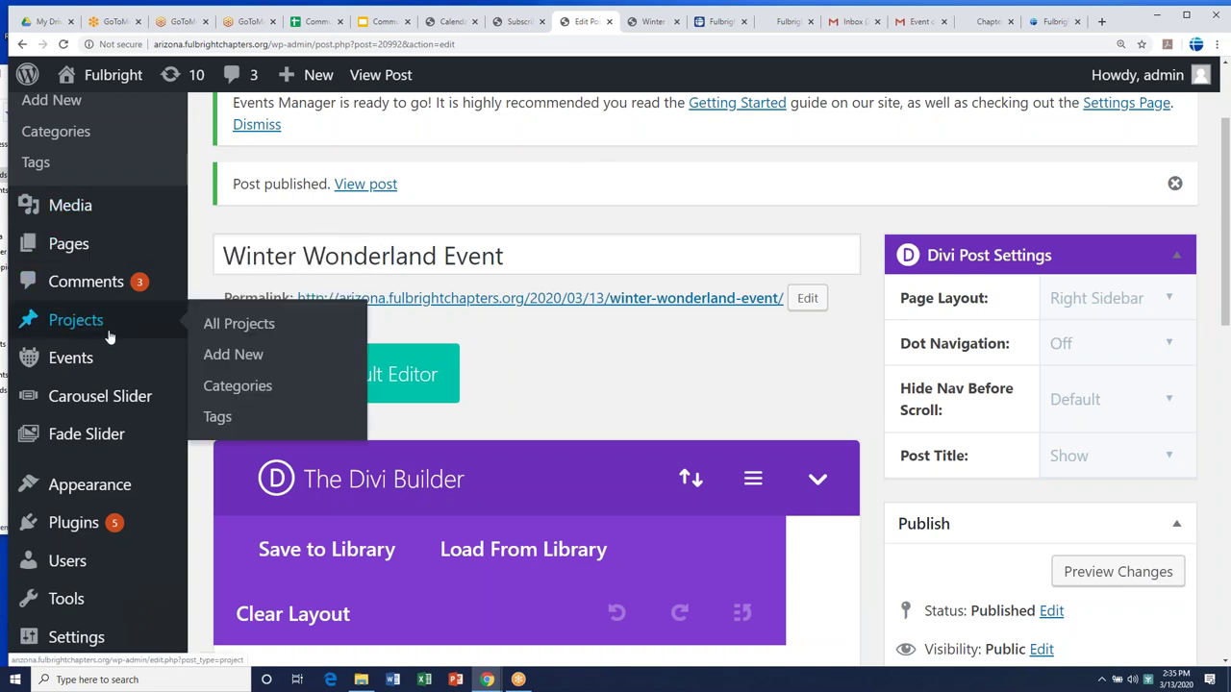
mouse_move(89, 358)
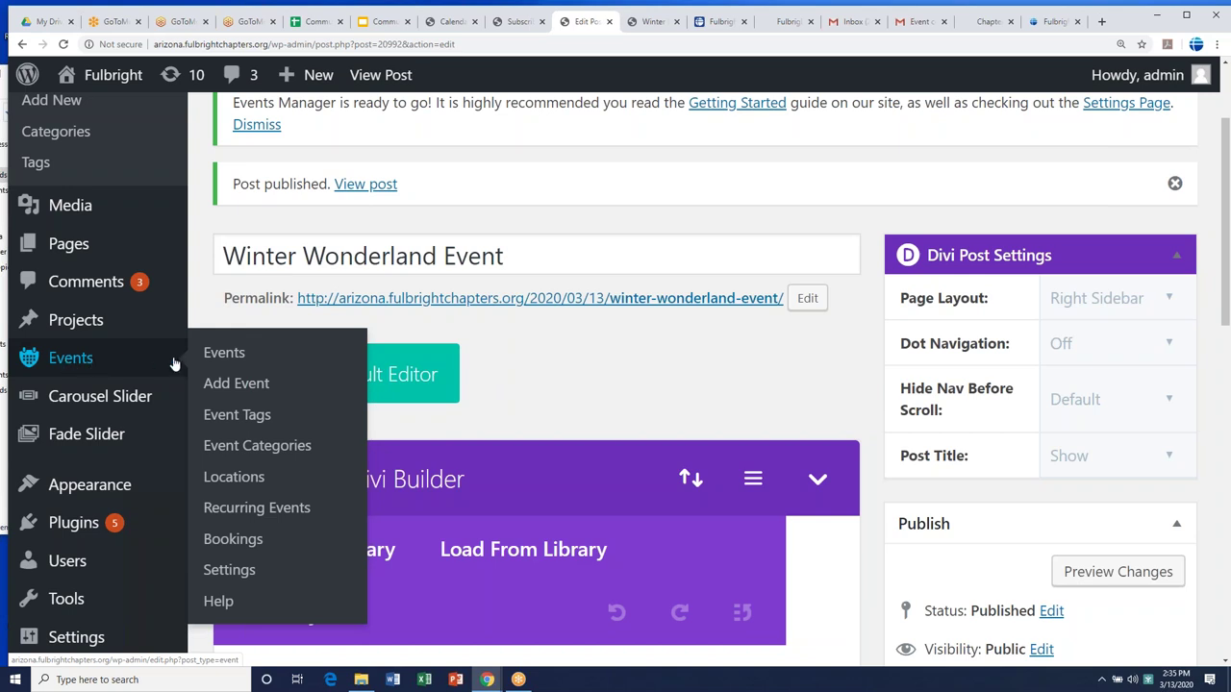
click(234, 385)
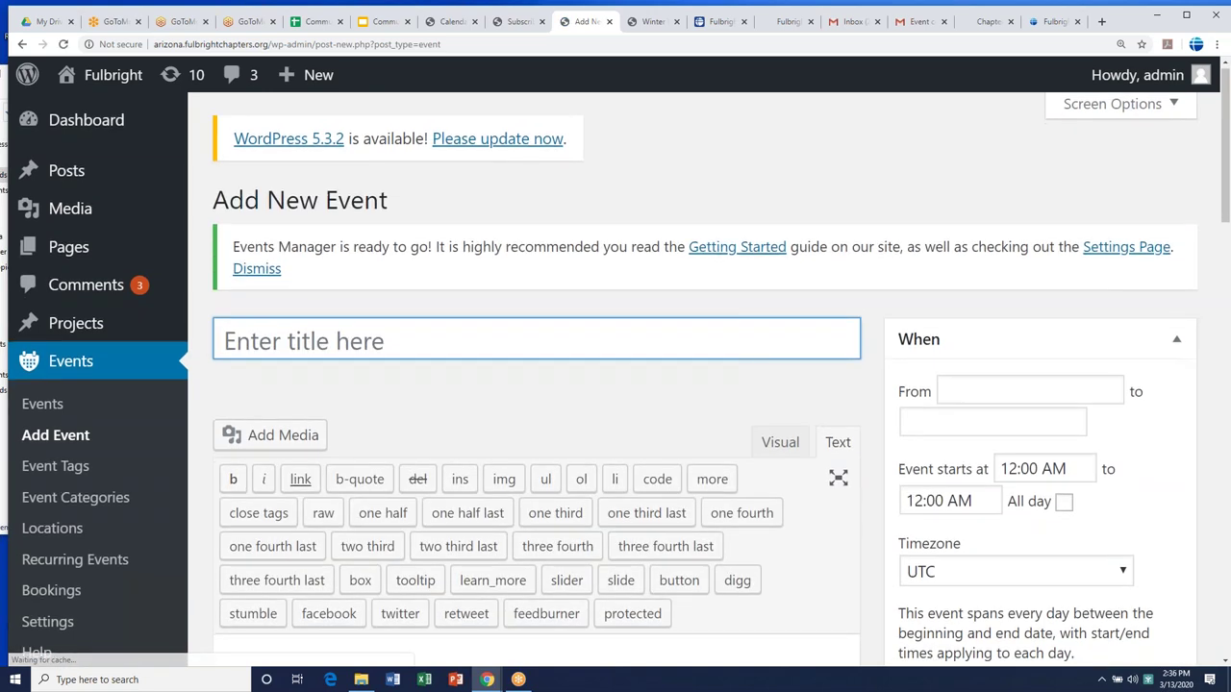
scroll(373, 250, down, 2)
click(372, 215)
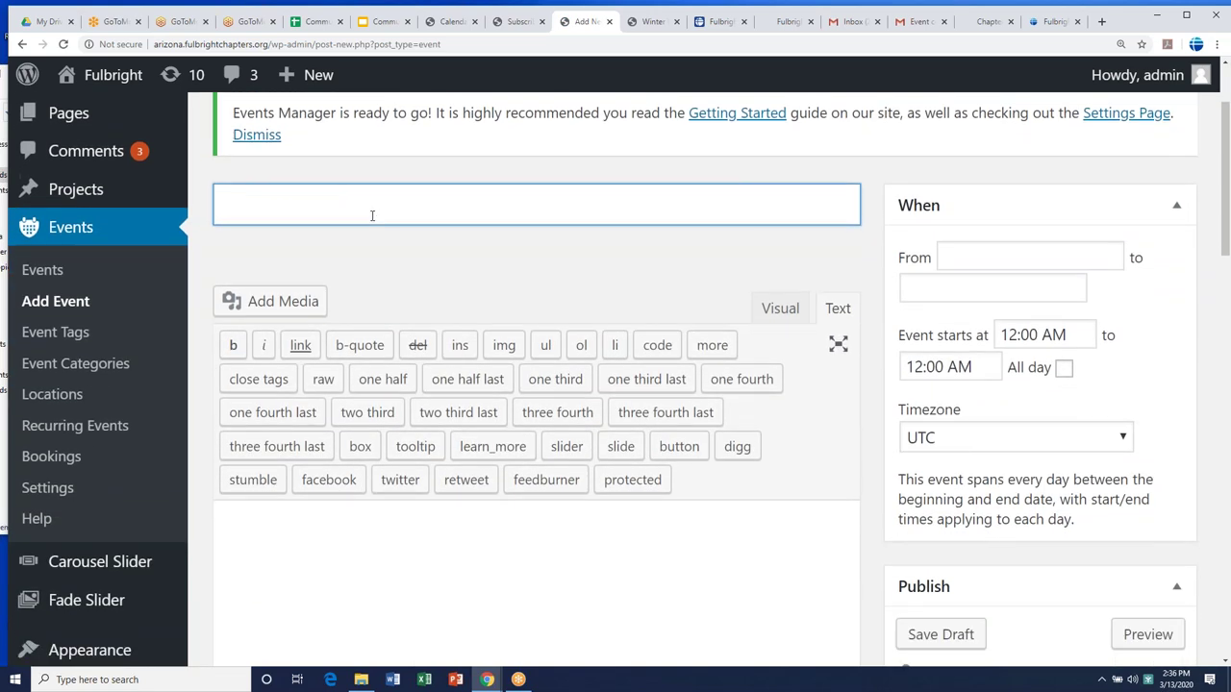
text(Fulbright FOrum)
key(BackSpace)
key(BackSpace)
key(BackSpace)
key(BackSpace)
text(orum)
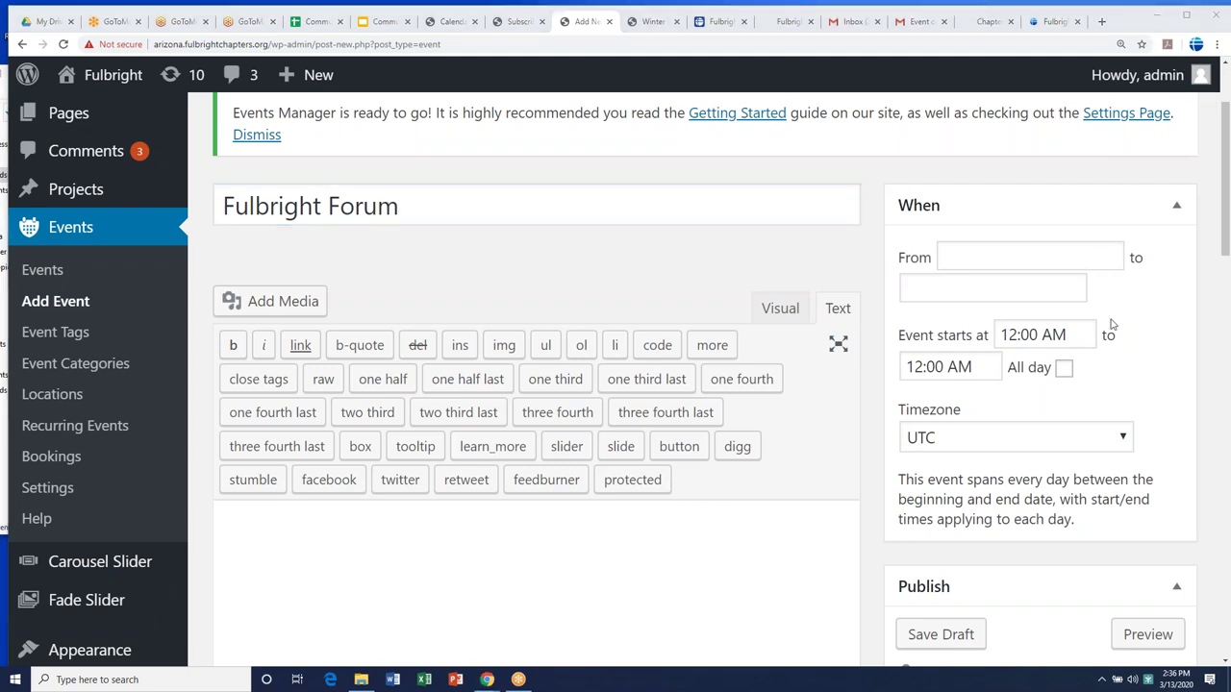
- Enter the event description with the lines "Time" and "Date", plus an "any questions rsvp to" line naming the contact person
click(688, 569)
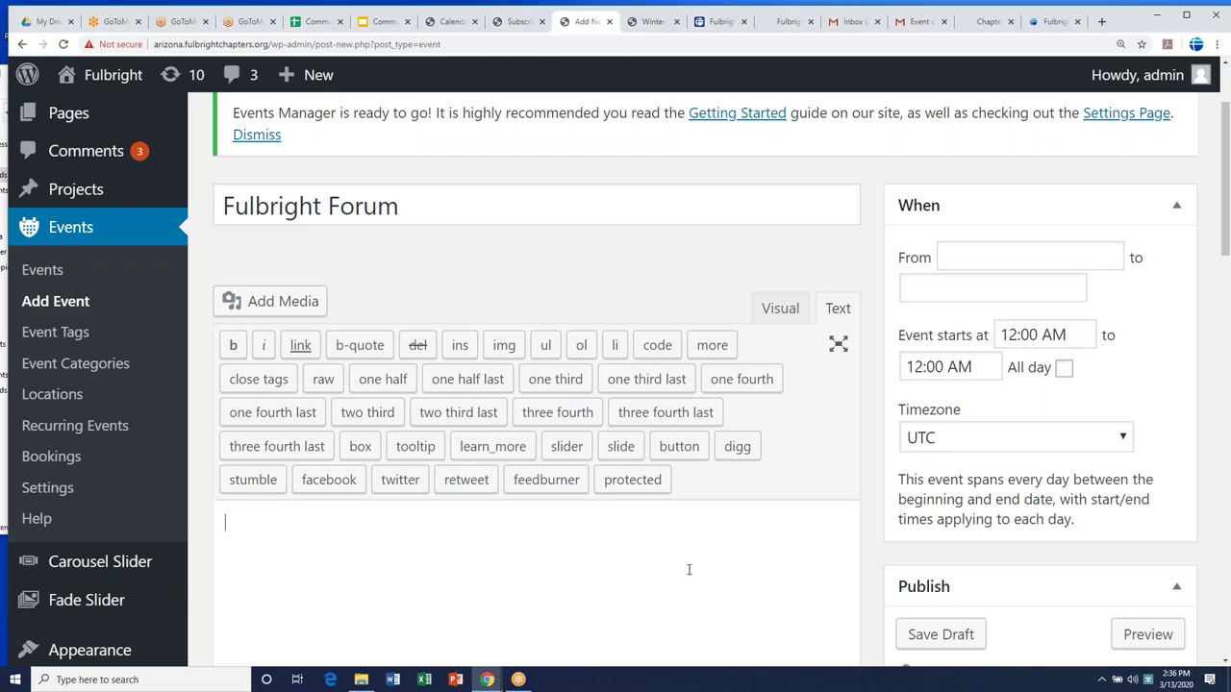
text(TI)
key(BackSpace)
text(ime)
key(Return)
text(Date)
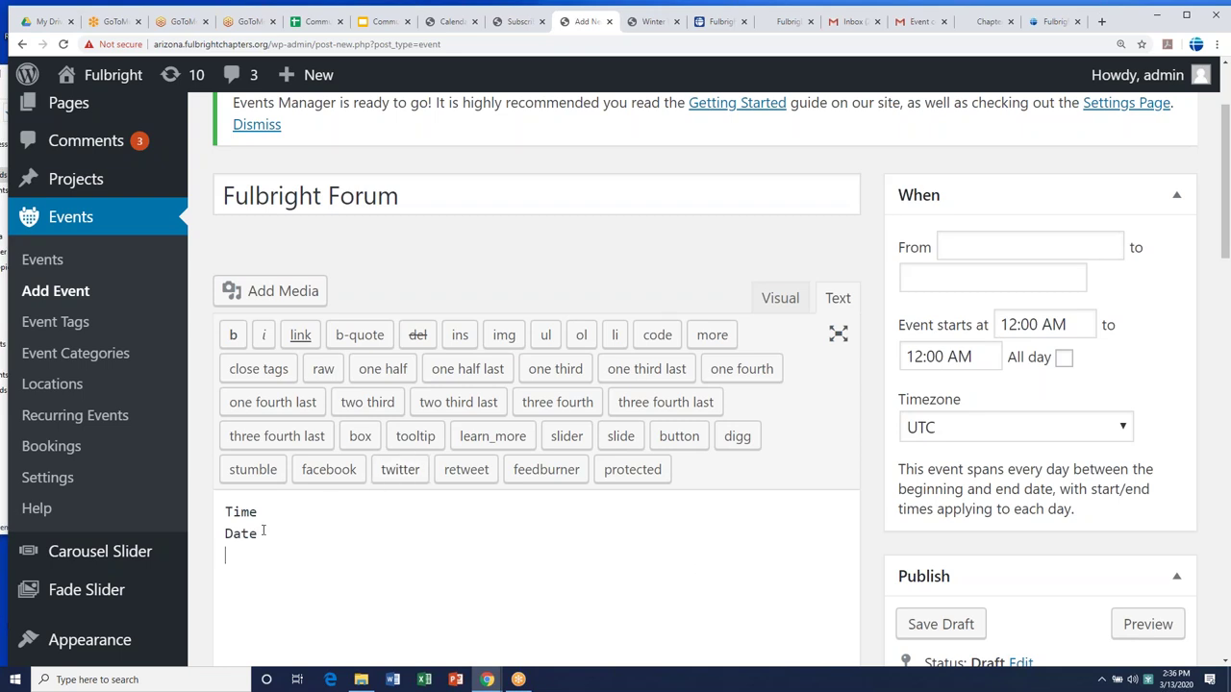
key(Return)
key(Return)
text(any questions rsvp )
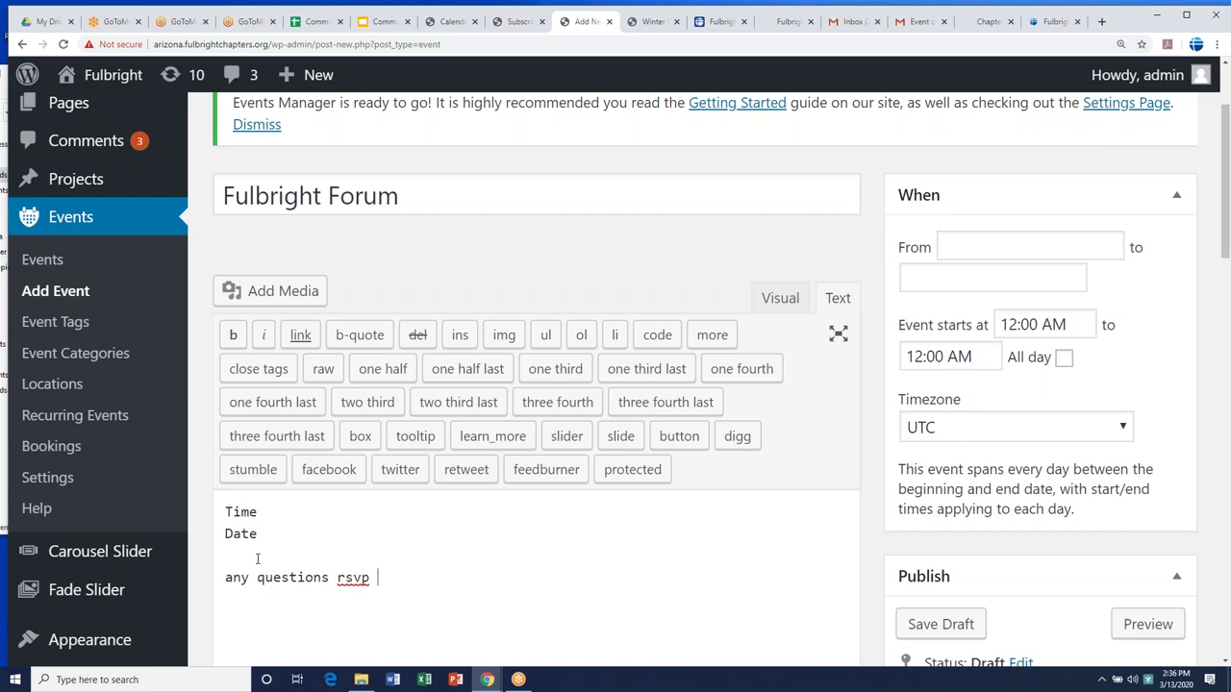
text(to Holly)
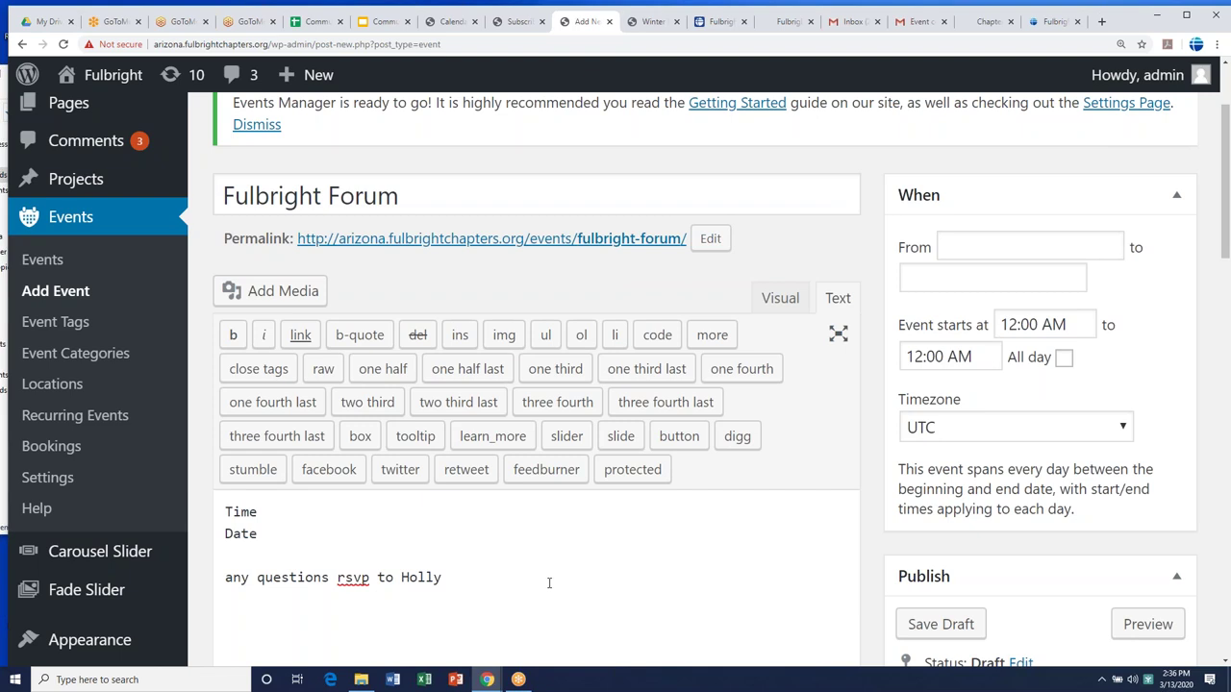
- Set the event's start date to 26/03/2020 and its start time to 03:00 PM
scroll(495, 467, down, 2)
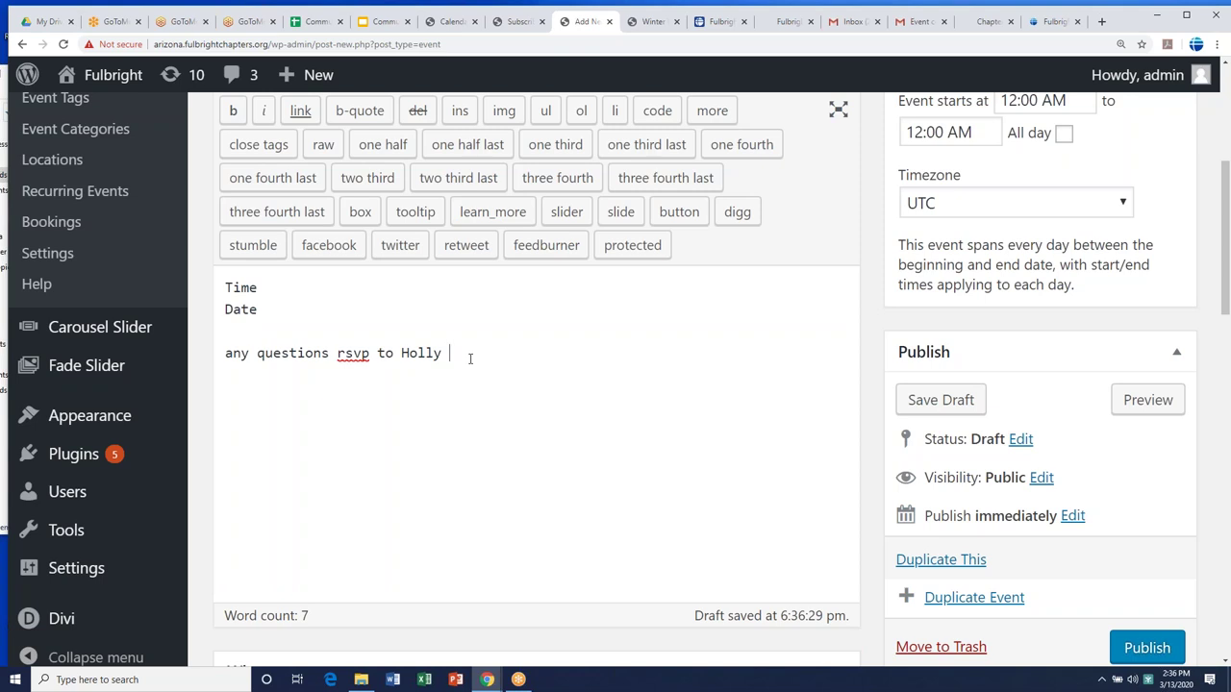
scroll(470, 357, up, 2)
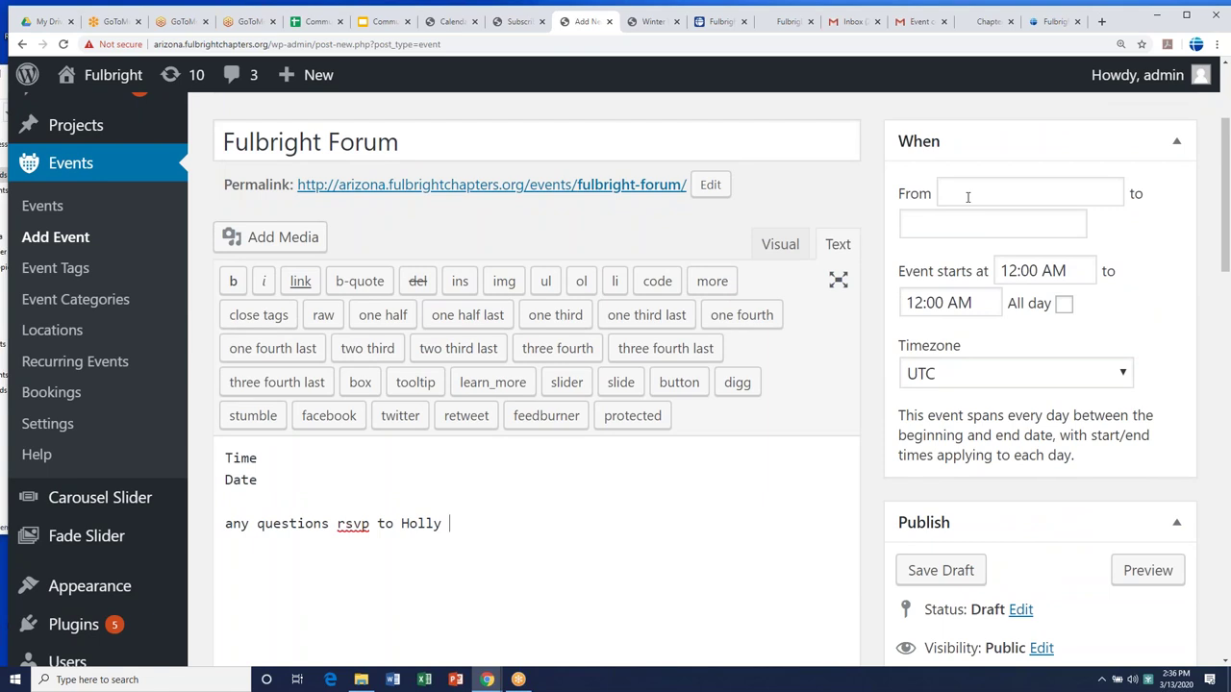
click(968, 196)
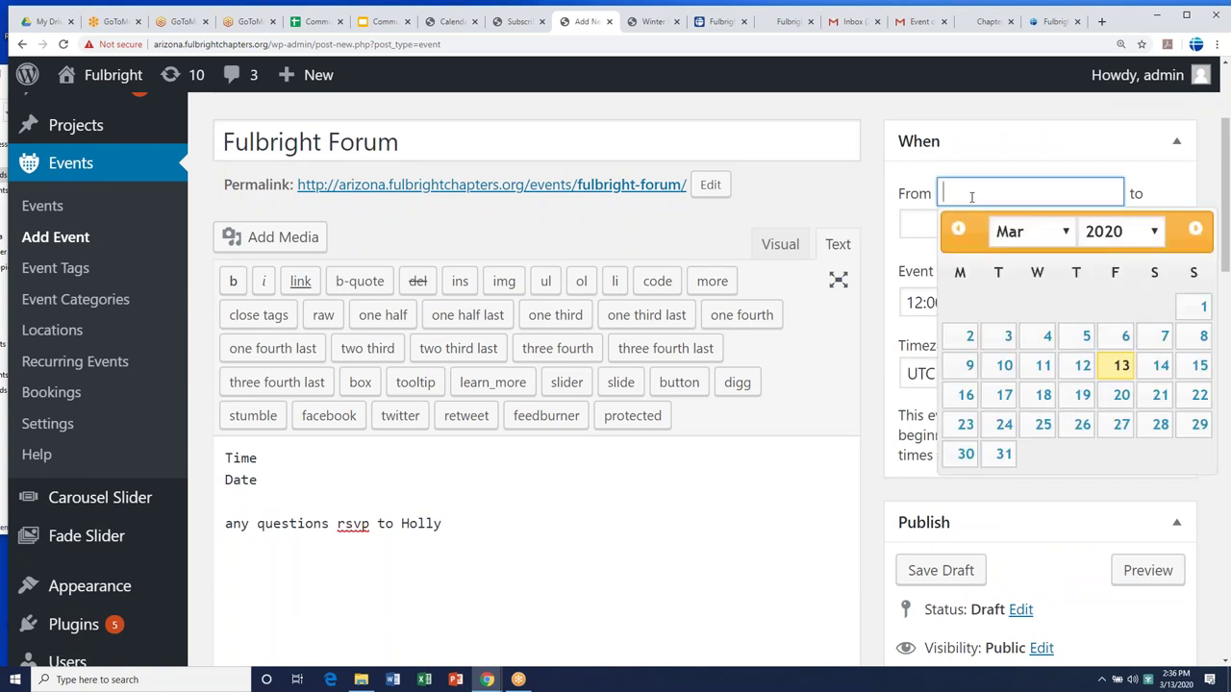
click(1082, 426)
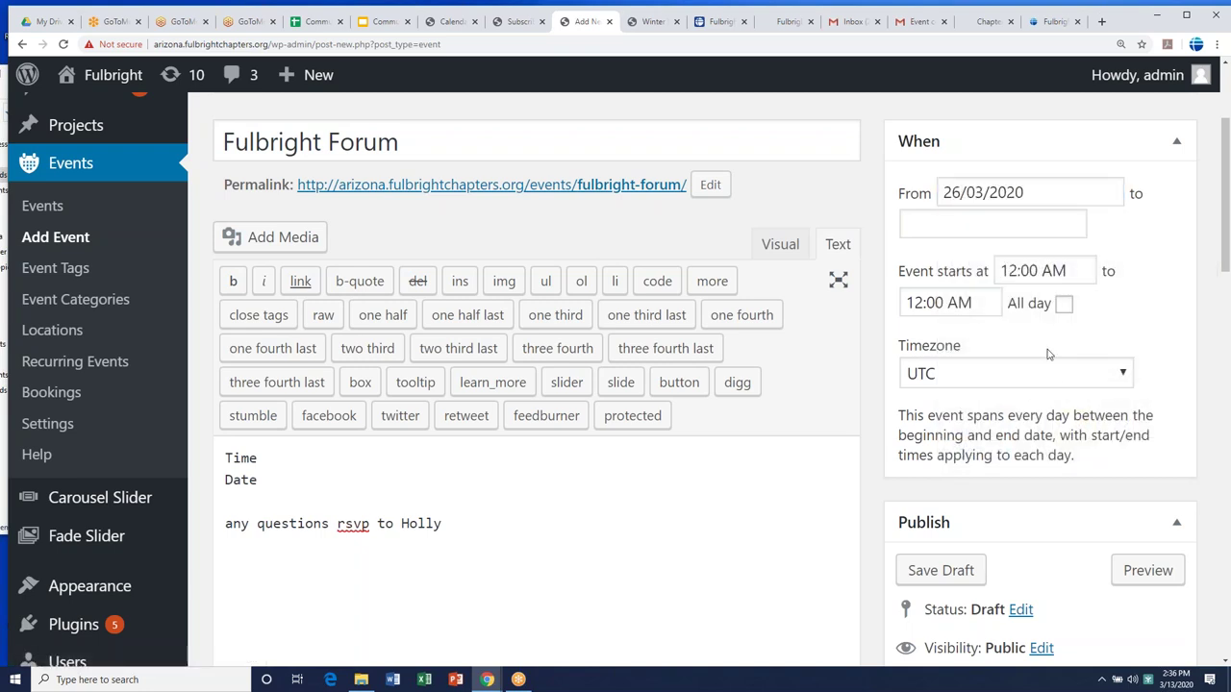
click(1037, 271)
scroll(1055, 327, down, 7)
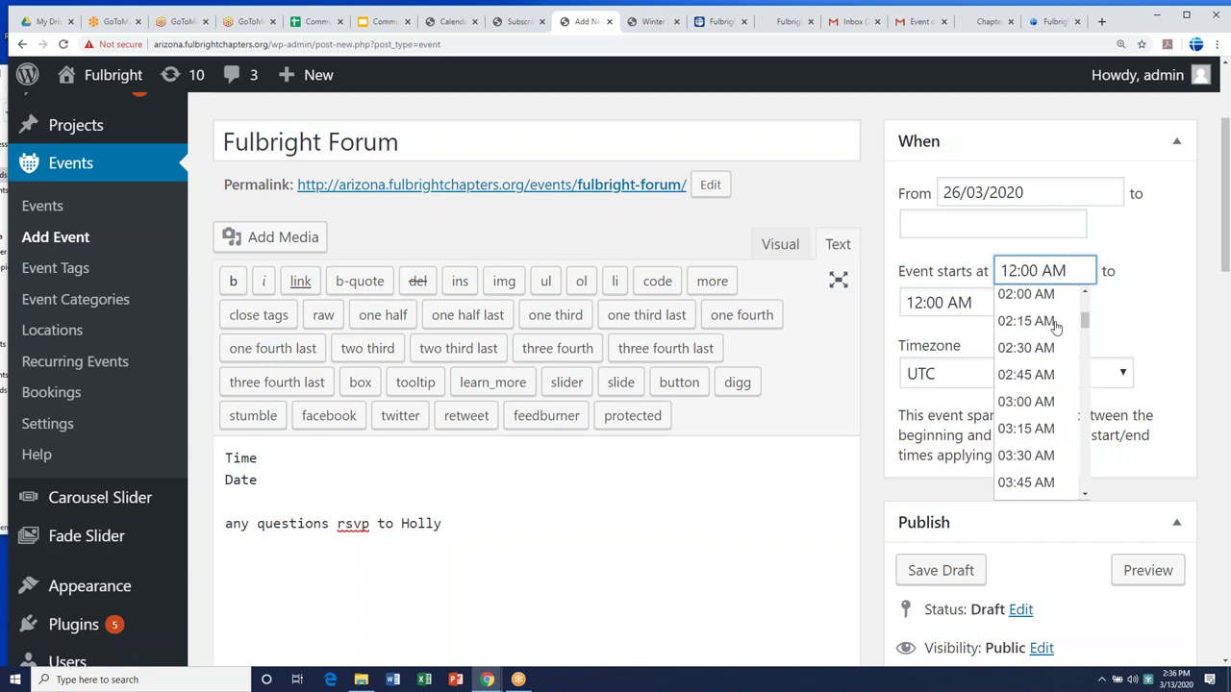
scroll(1055, 327, down, 10)
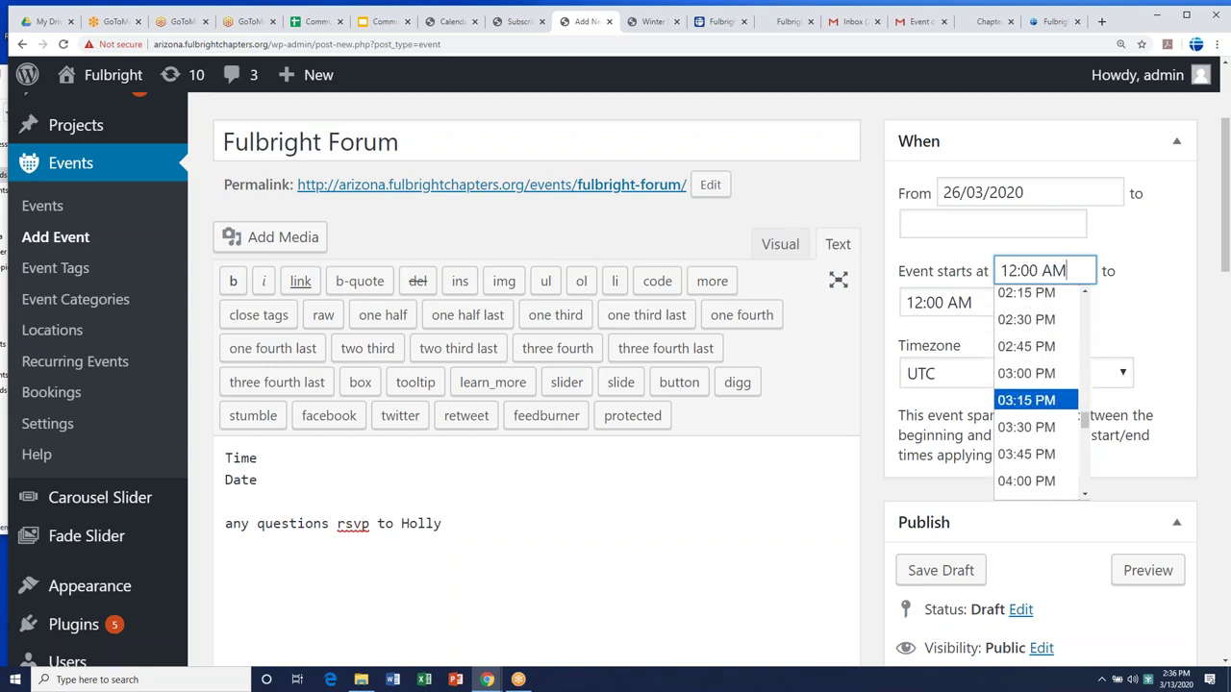
click(1026, 373)
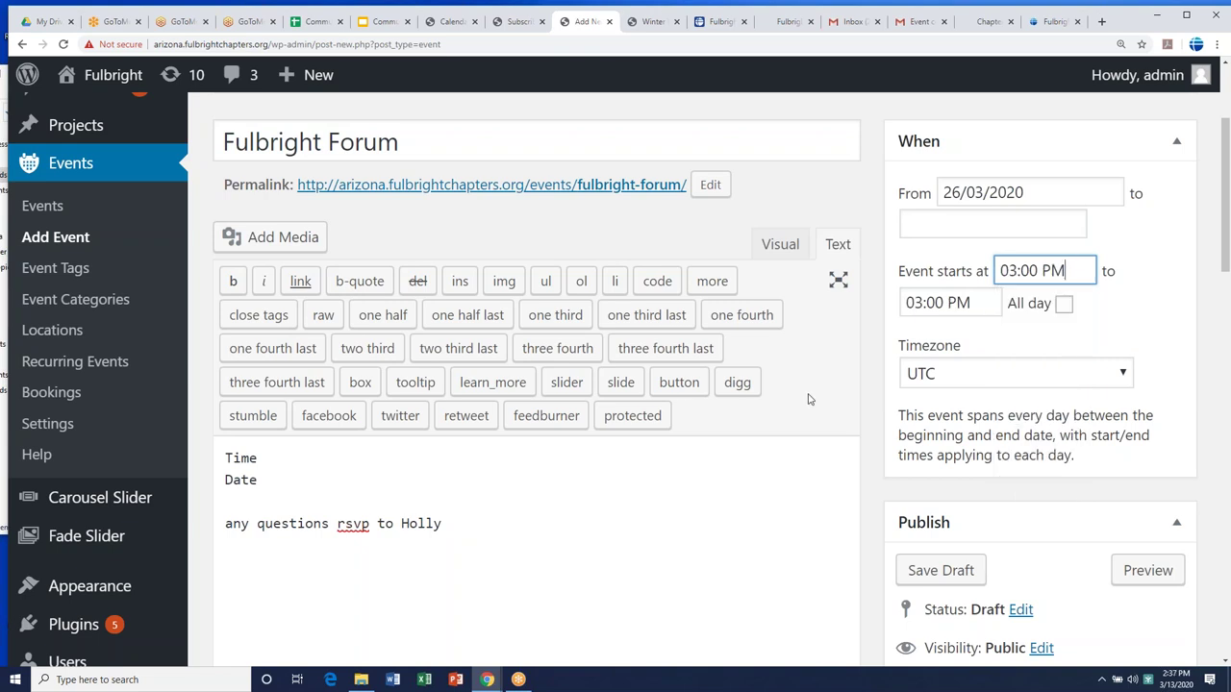
- Look over the event's location, tag and category settings and try to publish the Fulbright Forum event
scroll(809, 399, down, 2)
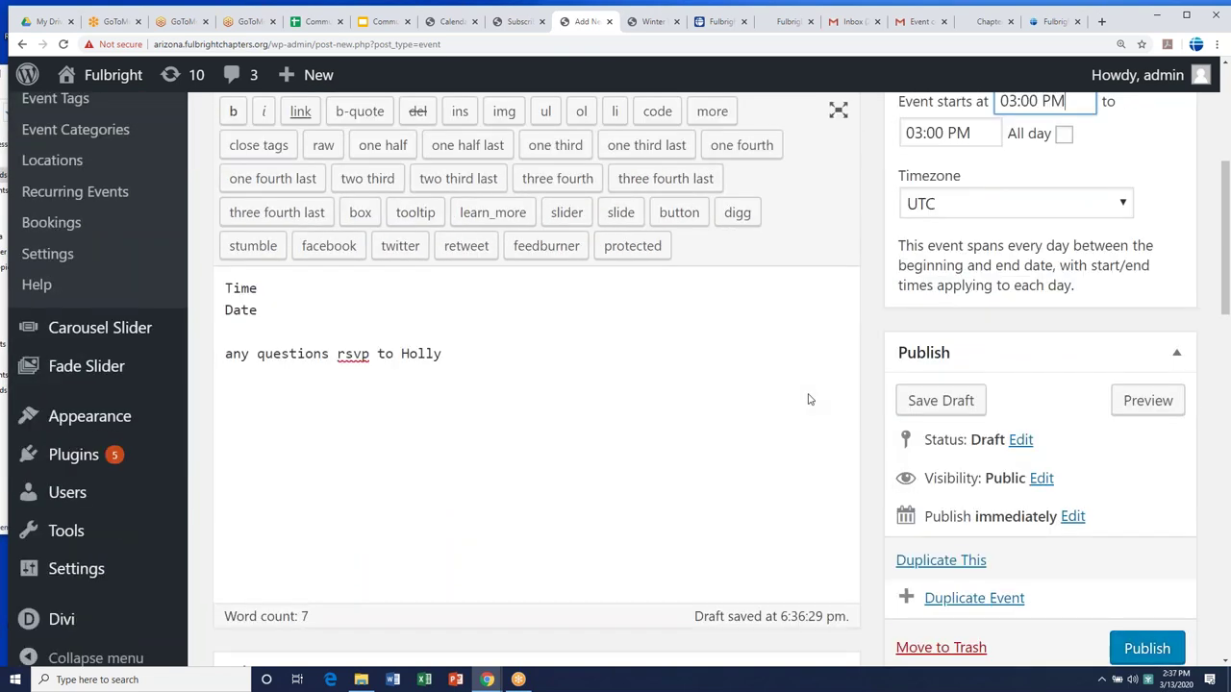
scroll(808, 399, up, 4)
scroll(620, 367, up, 1)
scroll(619, 368, down, 5)
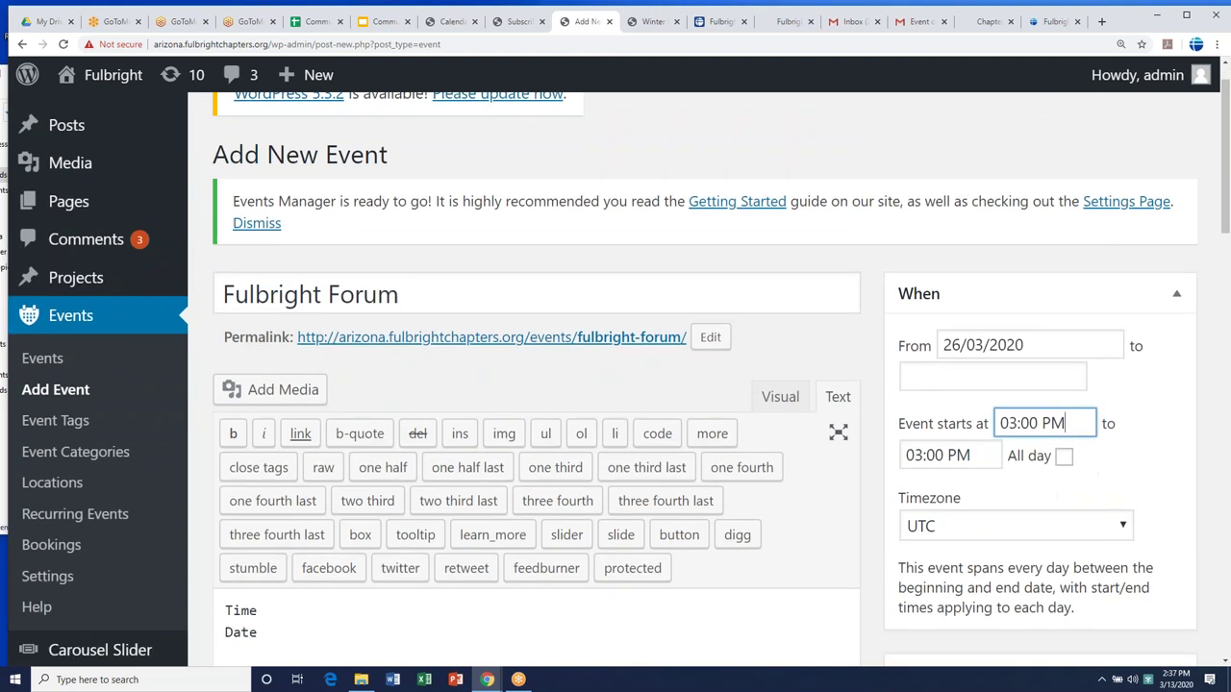
scroll(406, 256, down, 4)
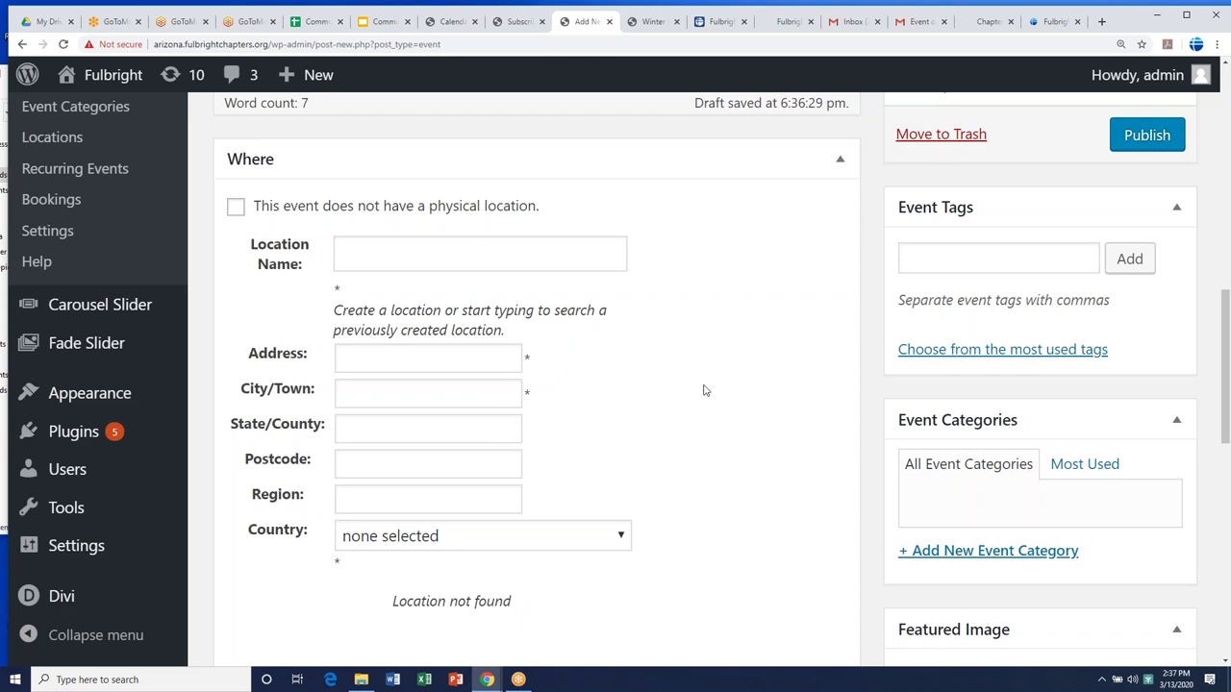
scroll(877, 237, up, 2)
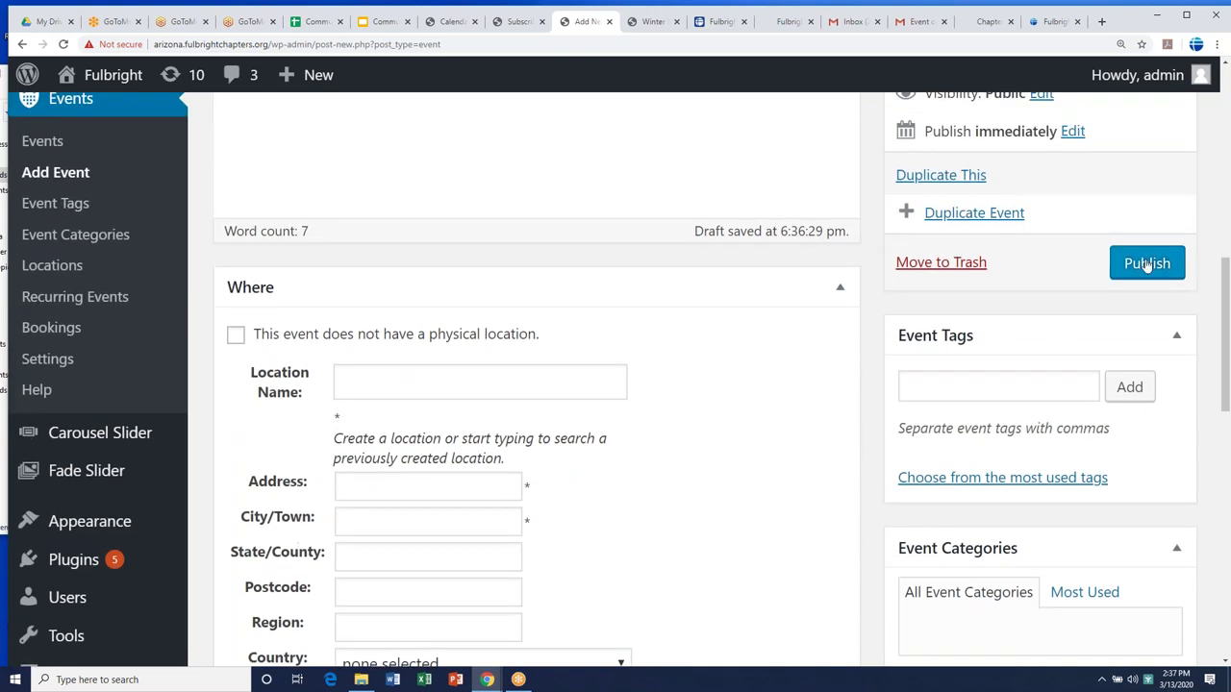
scroll(1148, 266, up, 3)
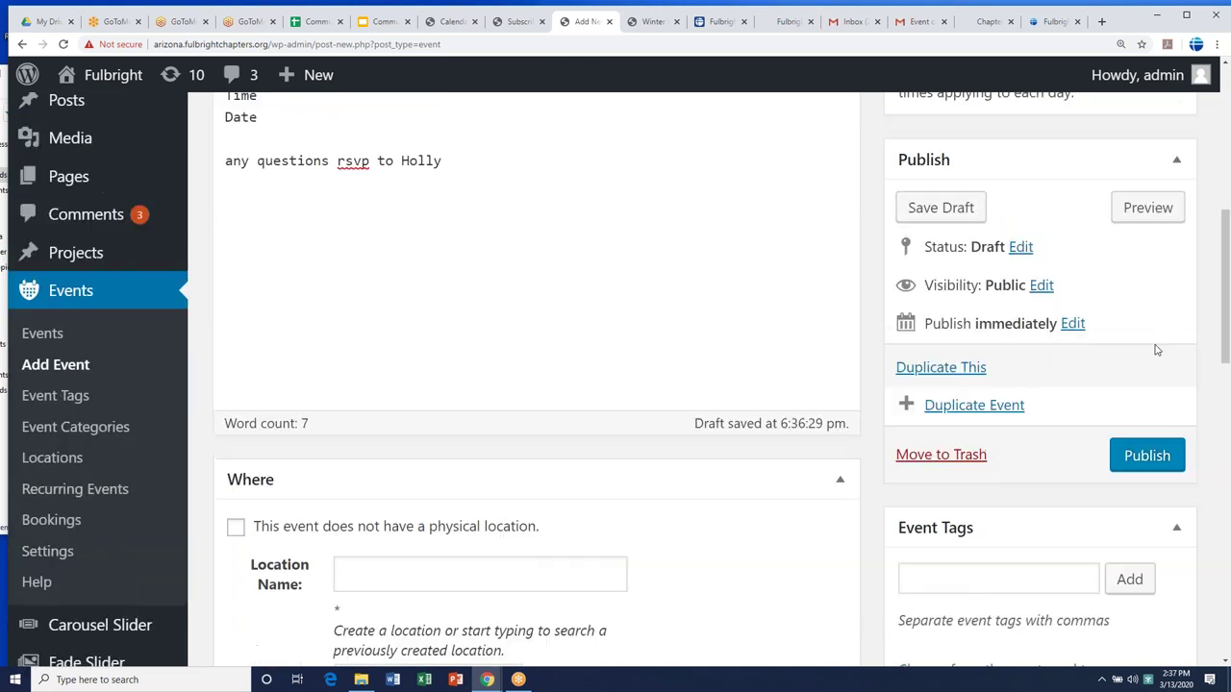
click(1137, 454)
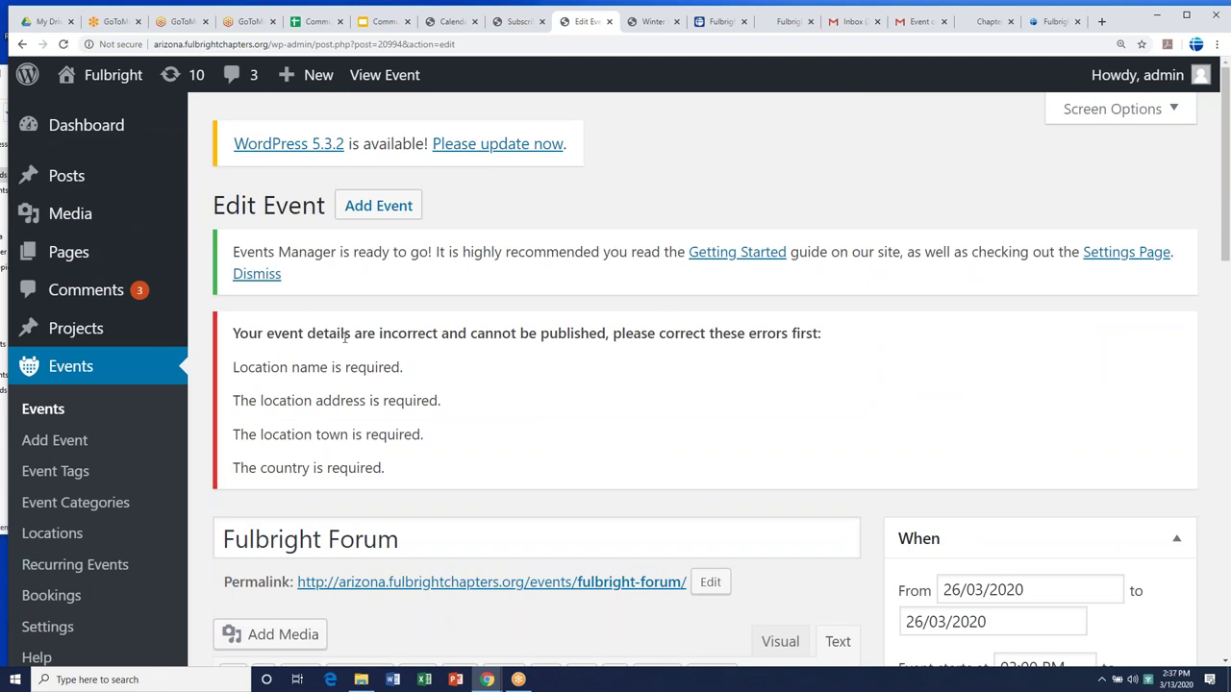
scroll(345, 335, down, 3)
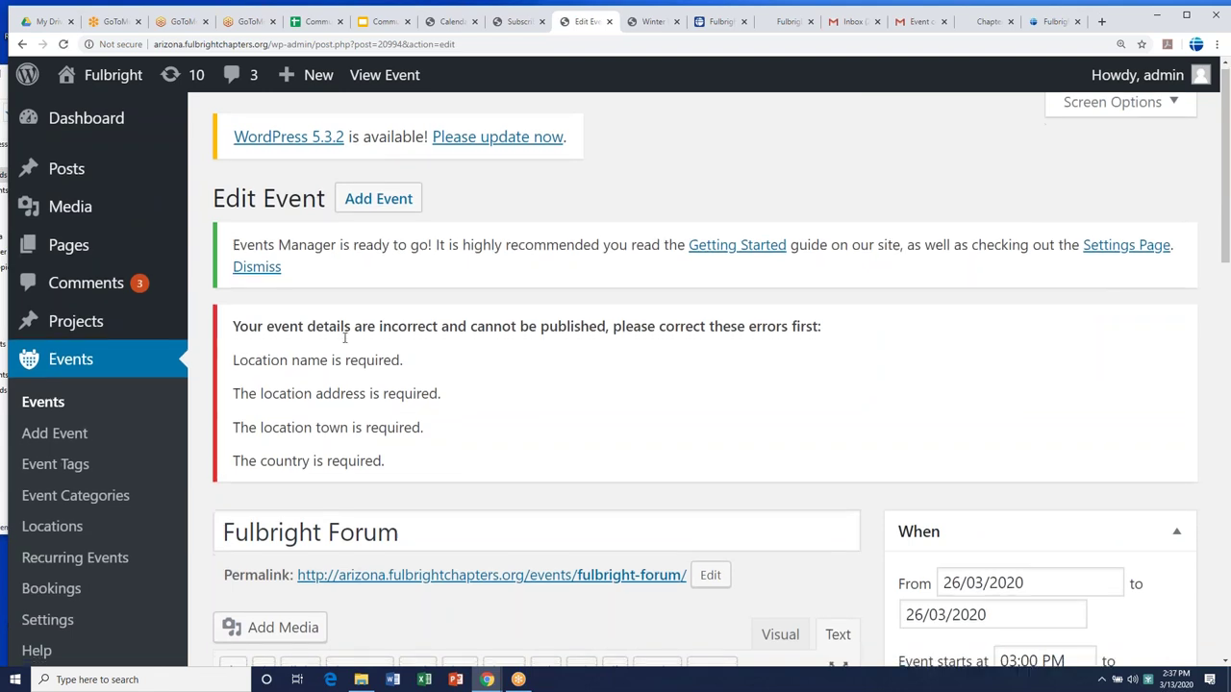
scroll(331, 197, down, 1)
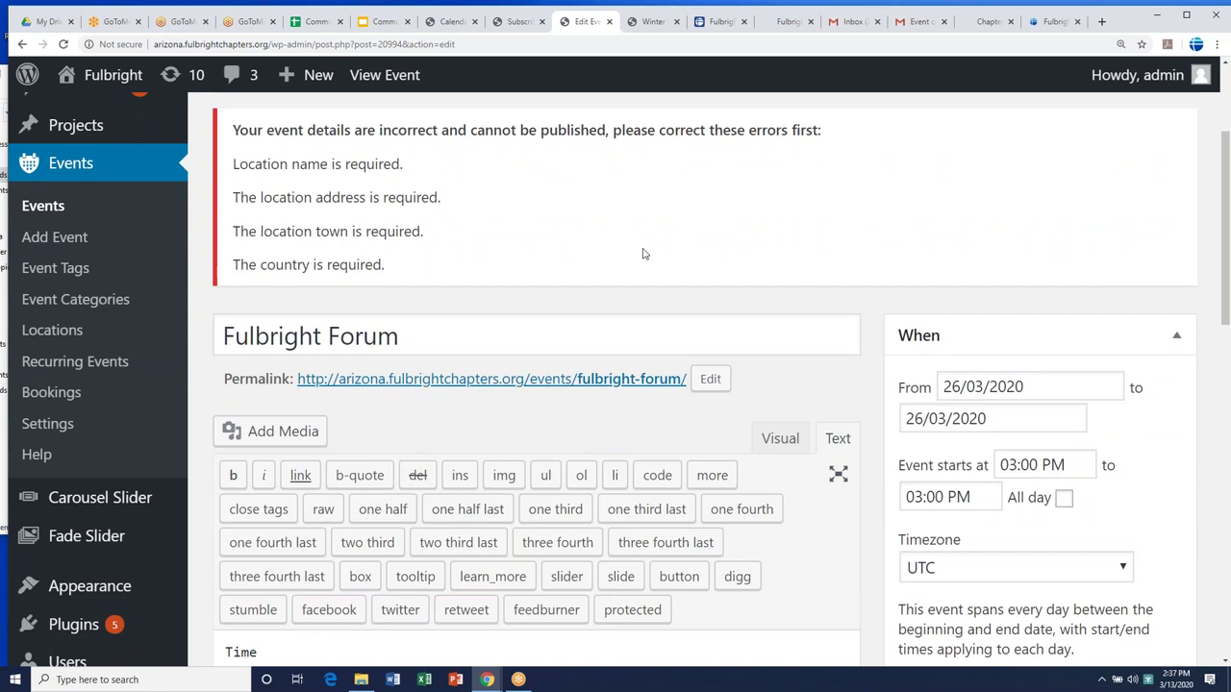
- Publish the Fulbright Forum event with the option that it does not have a physical location
scroll(804, 285, down, 10)
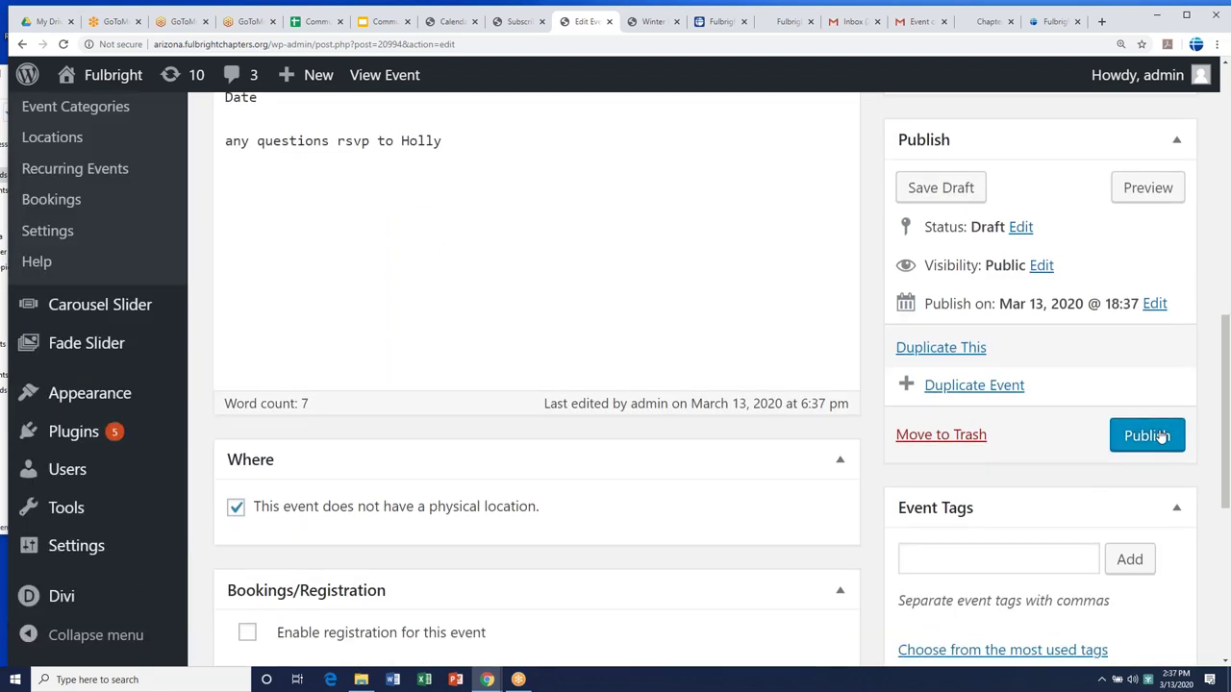
click(1162, 436)
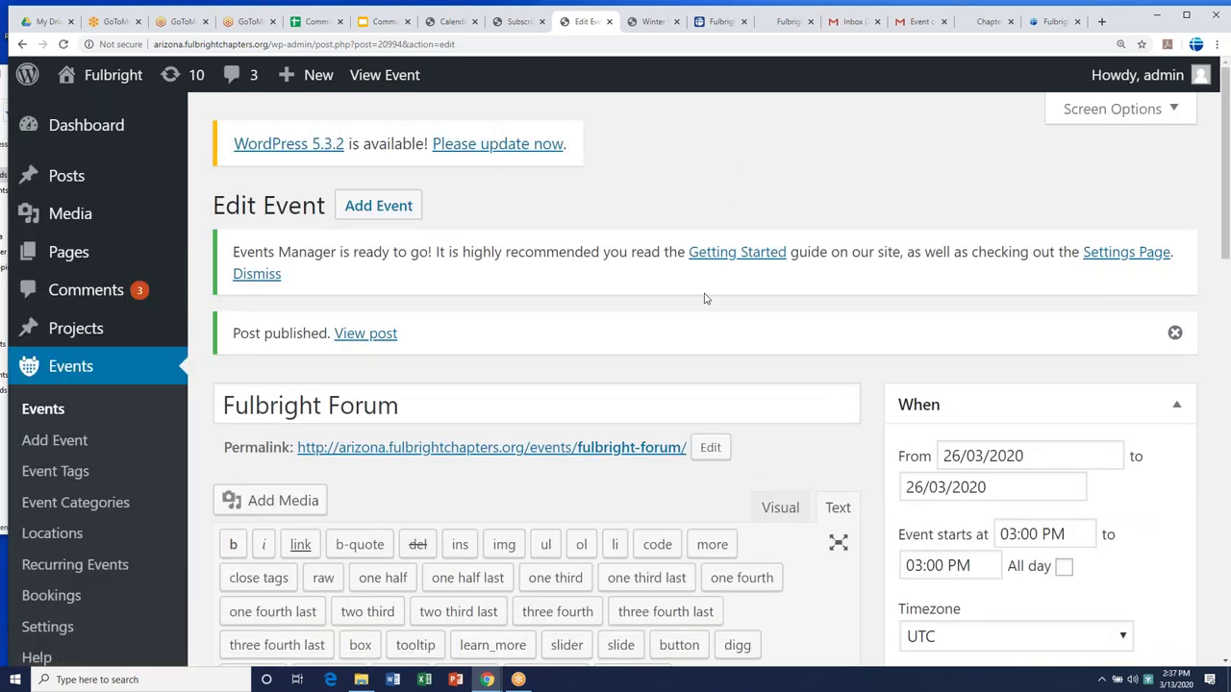
- Check the Fulbright Forum entry in the chapter website's March 2020 events calendar and view its event page
click(648, 23)
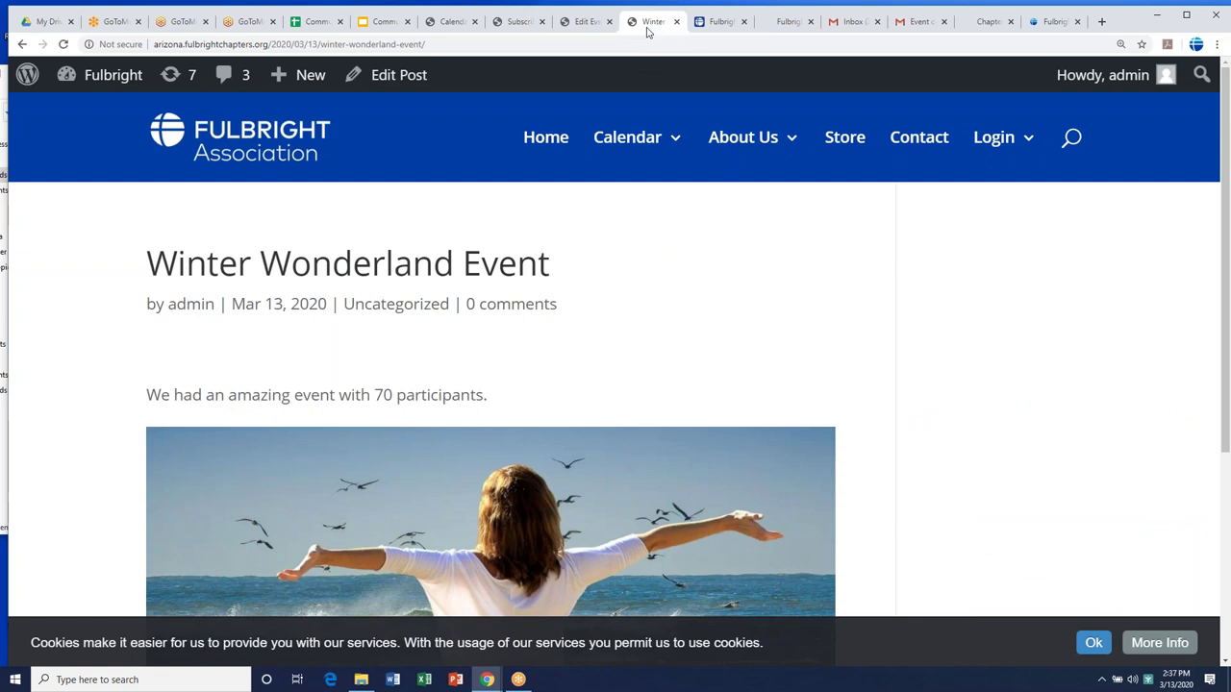
mouse_move(651, 143)
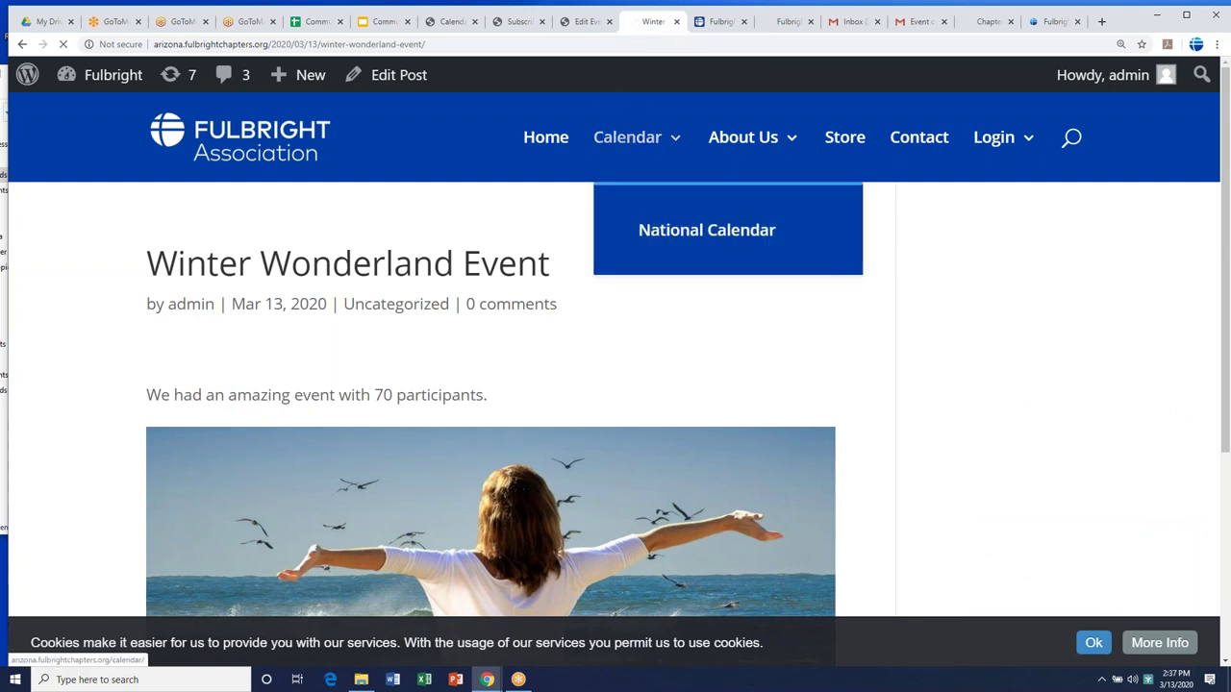
click(627, 138)
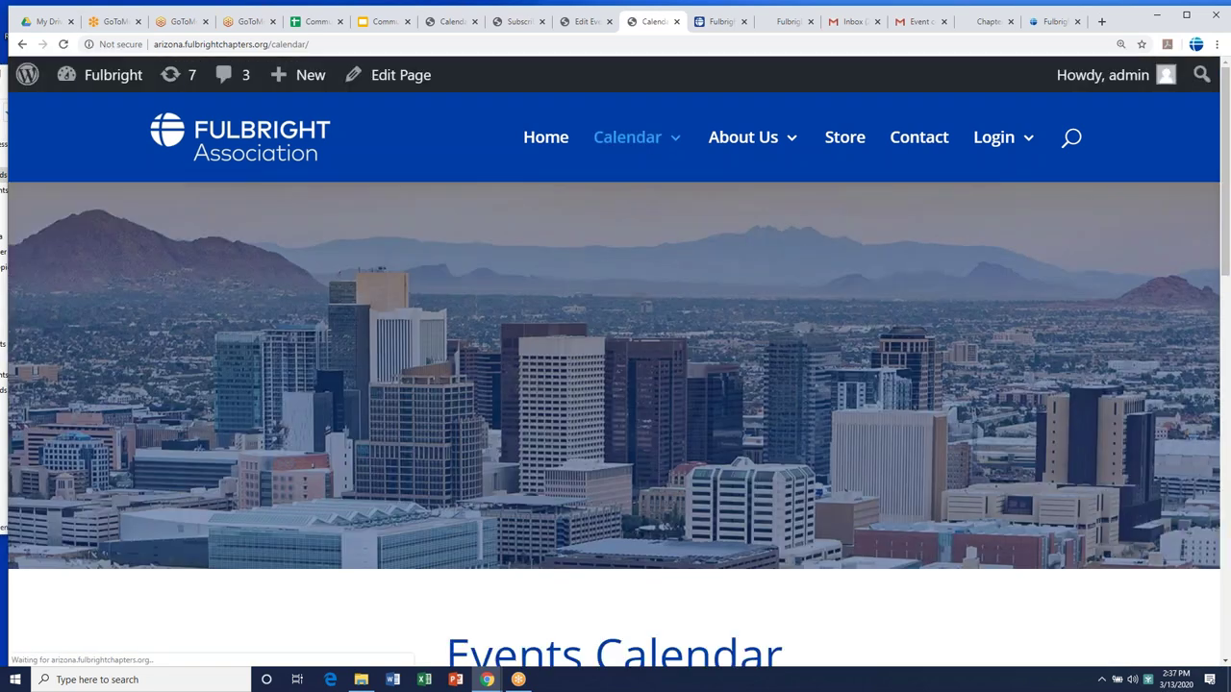
mouse_move(707, 230)
scroll(707, 230, down, 3)
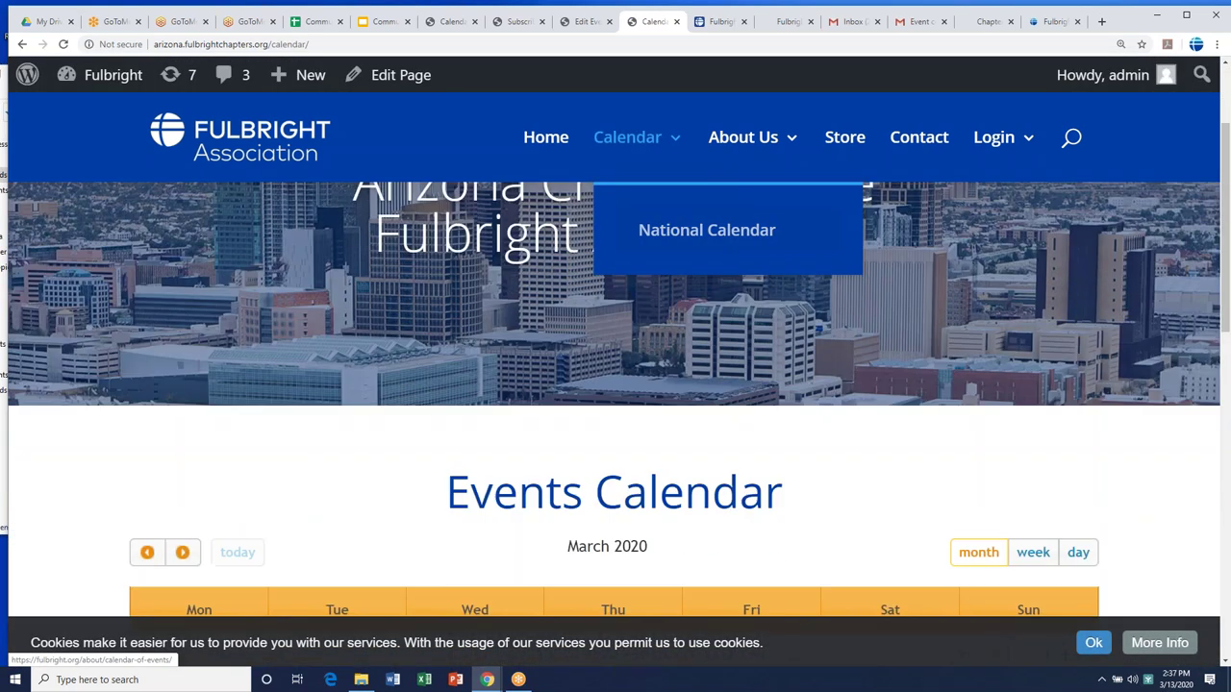
scroll(707, 230, down, 5)
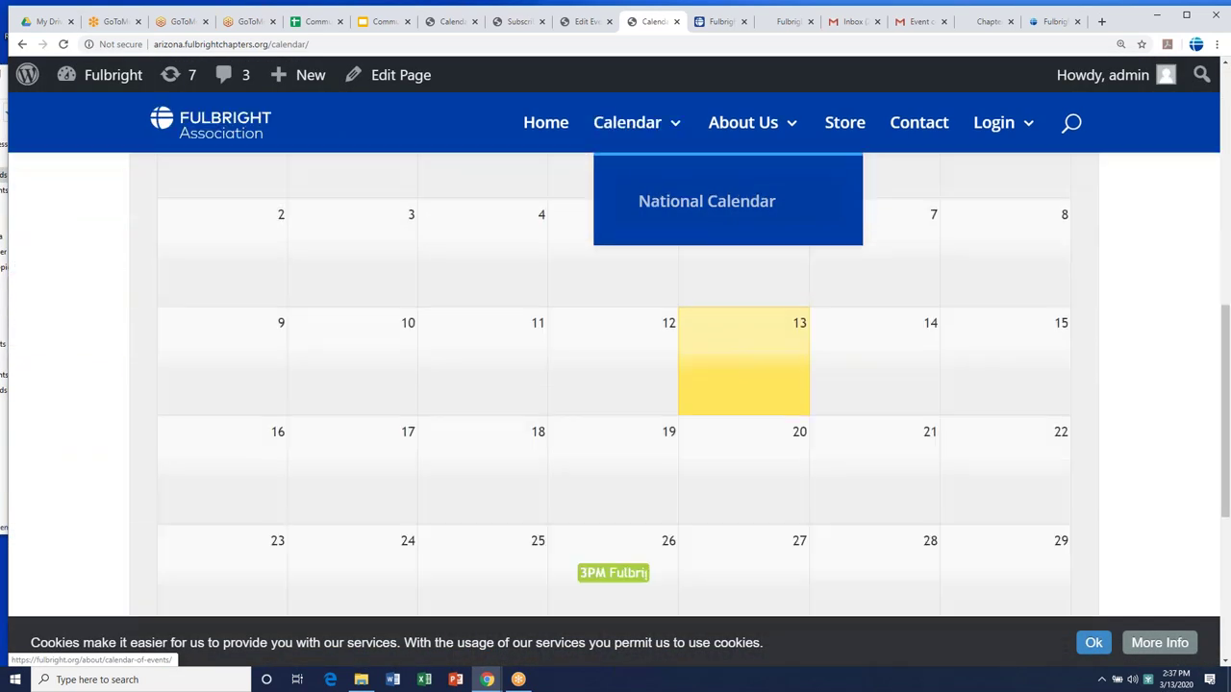
scroll(707, 230, down, 2)
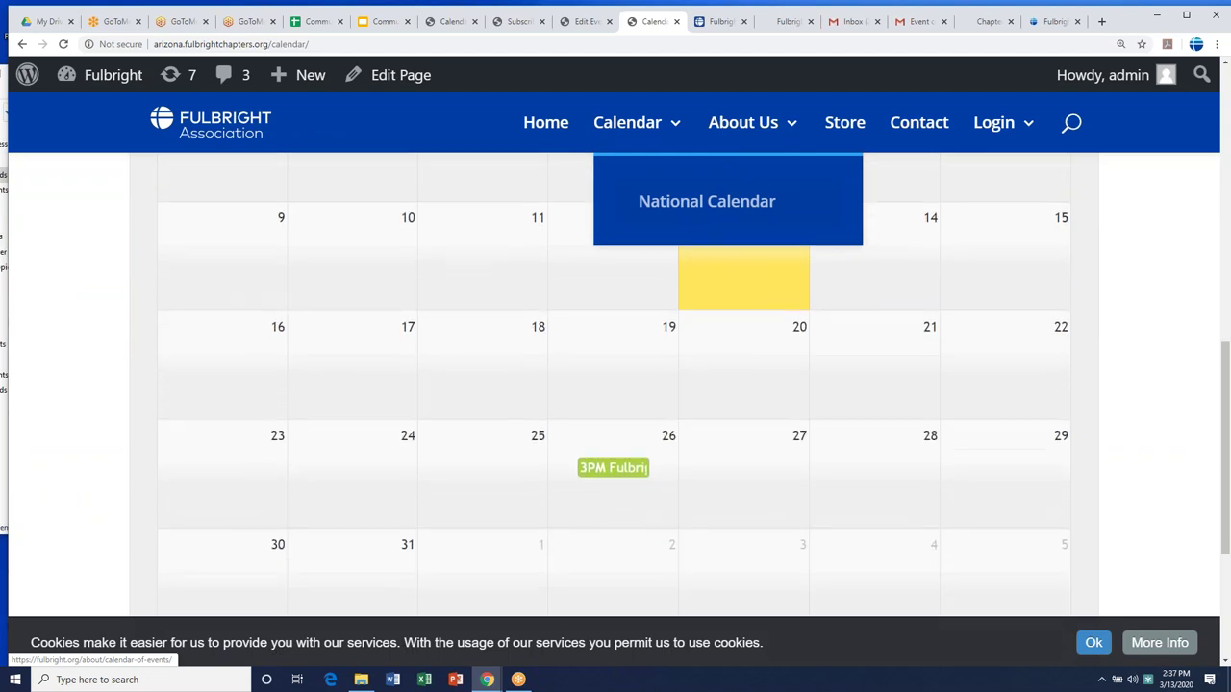
mouse_move(607, 469)
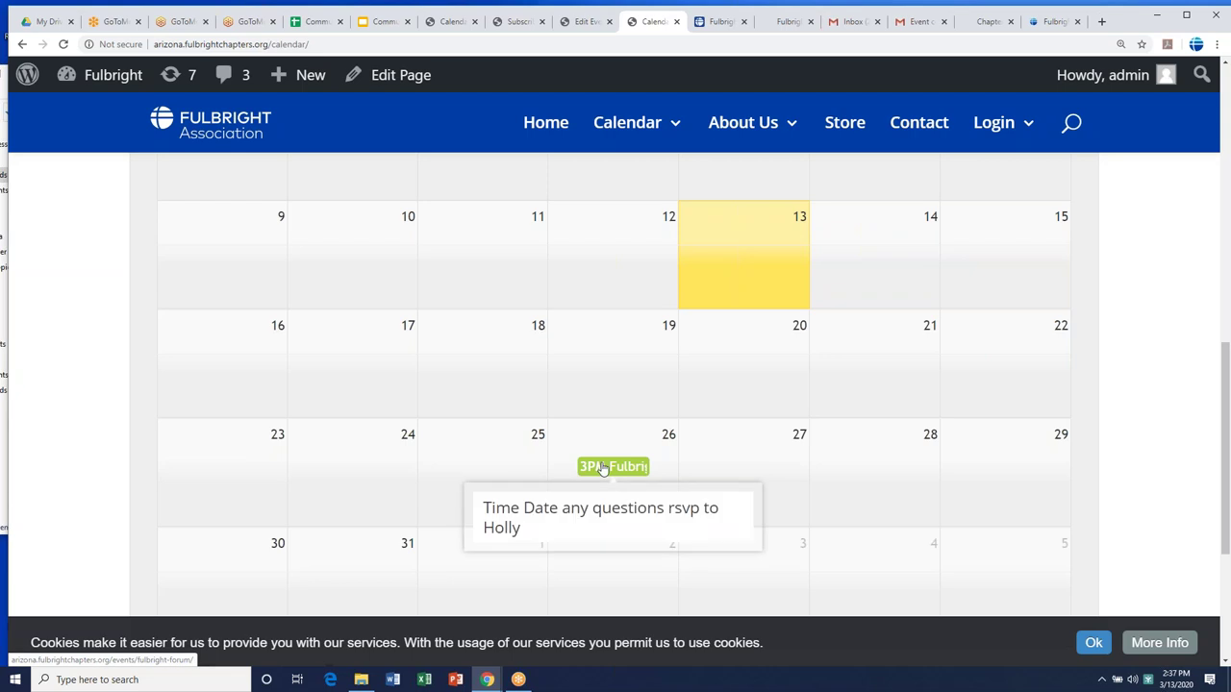
scroll(602, 468, down, 5)
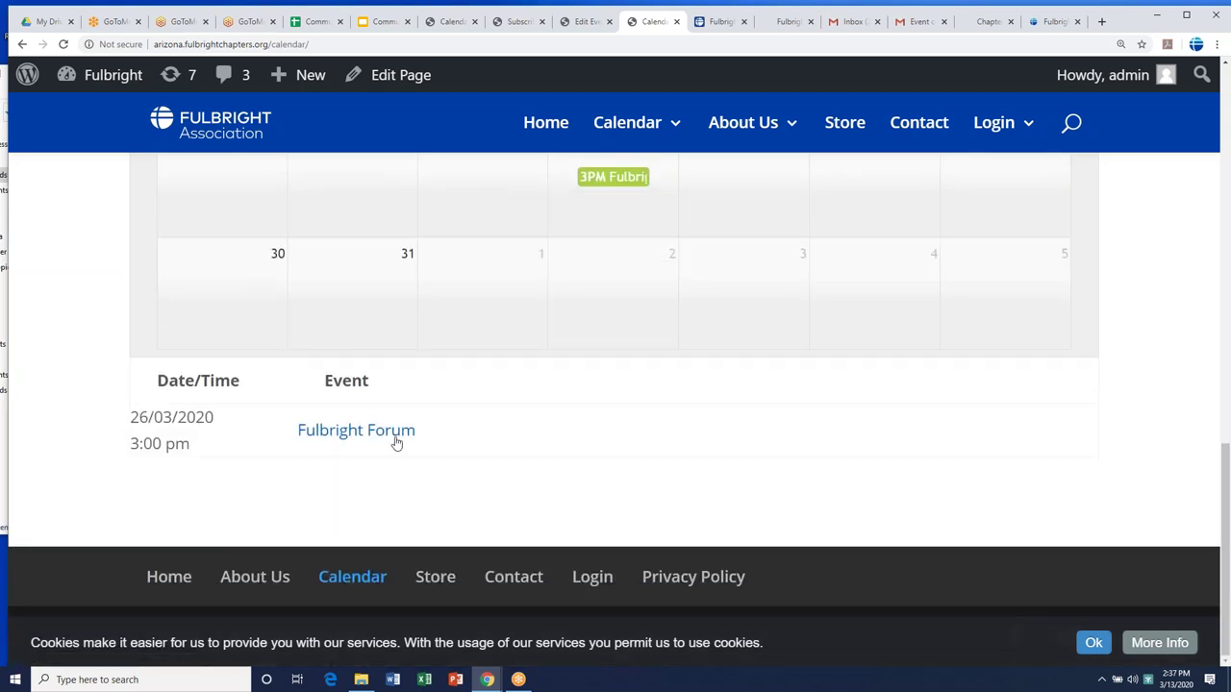
click(356, 430)
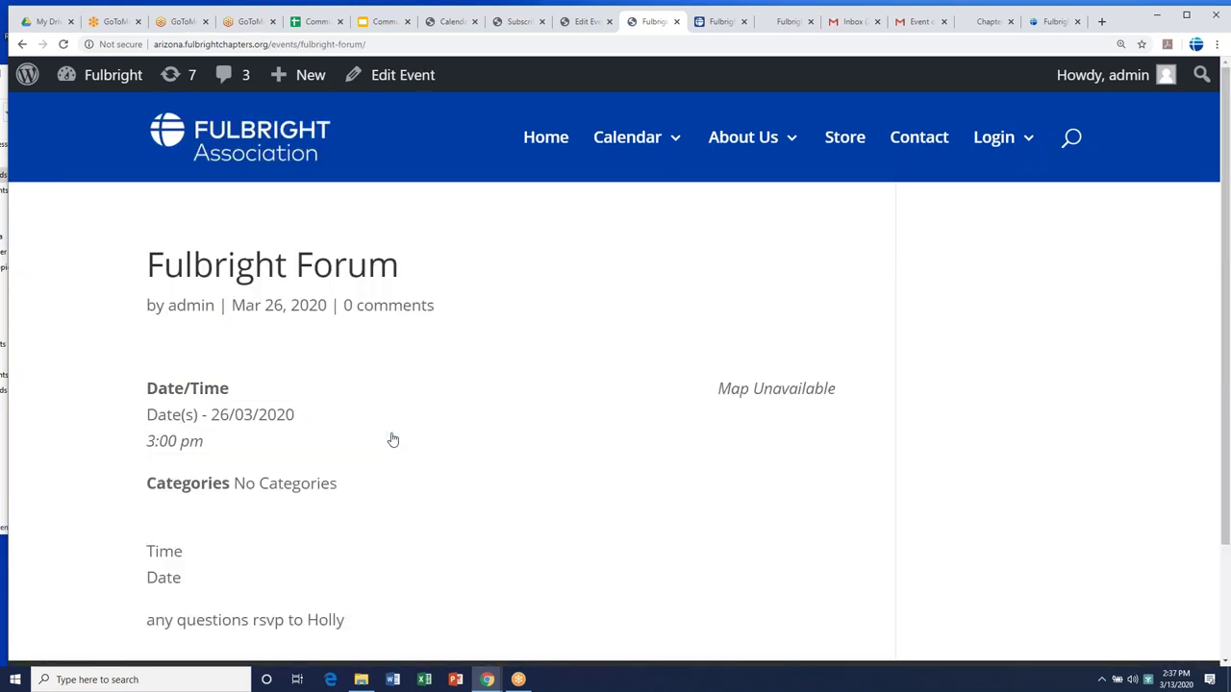
scroll(392, 440, down, 3)
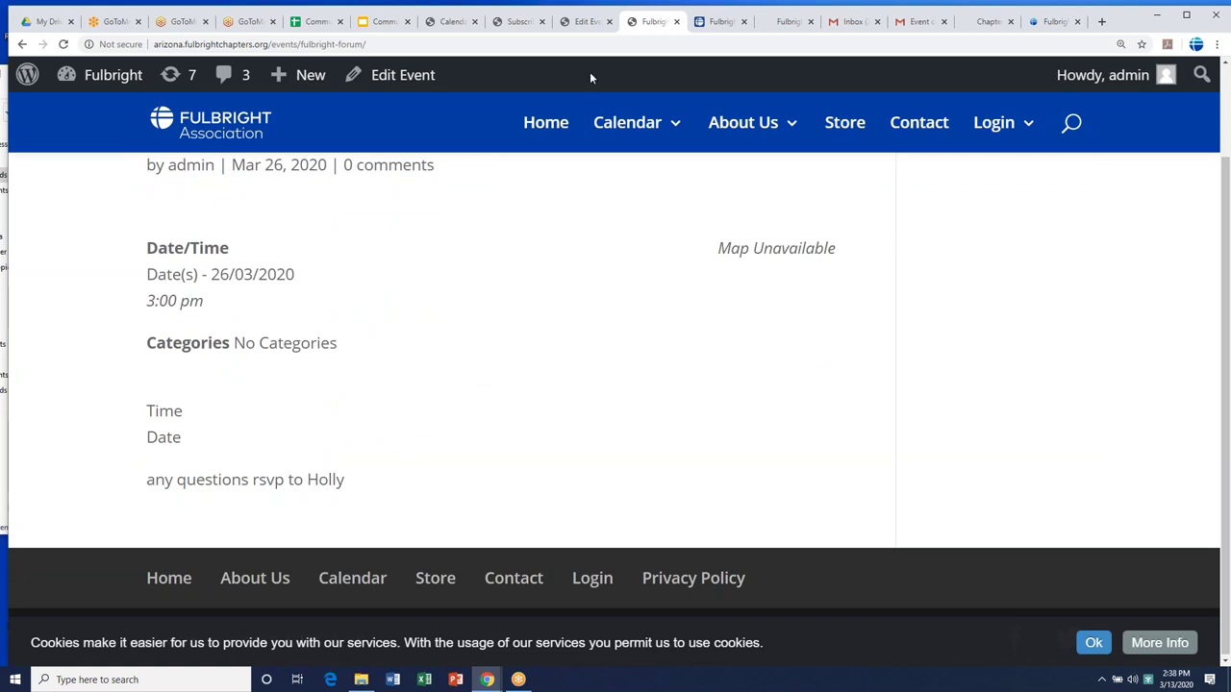
- Return to the event editor in the WordPress admin and look over a blank new event form
click(585, 22)
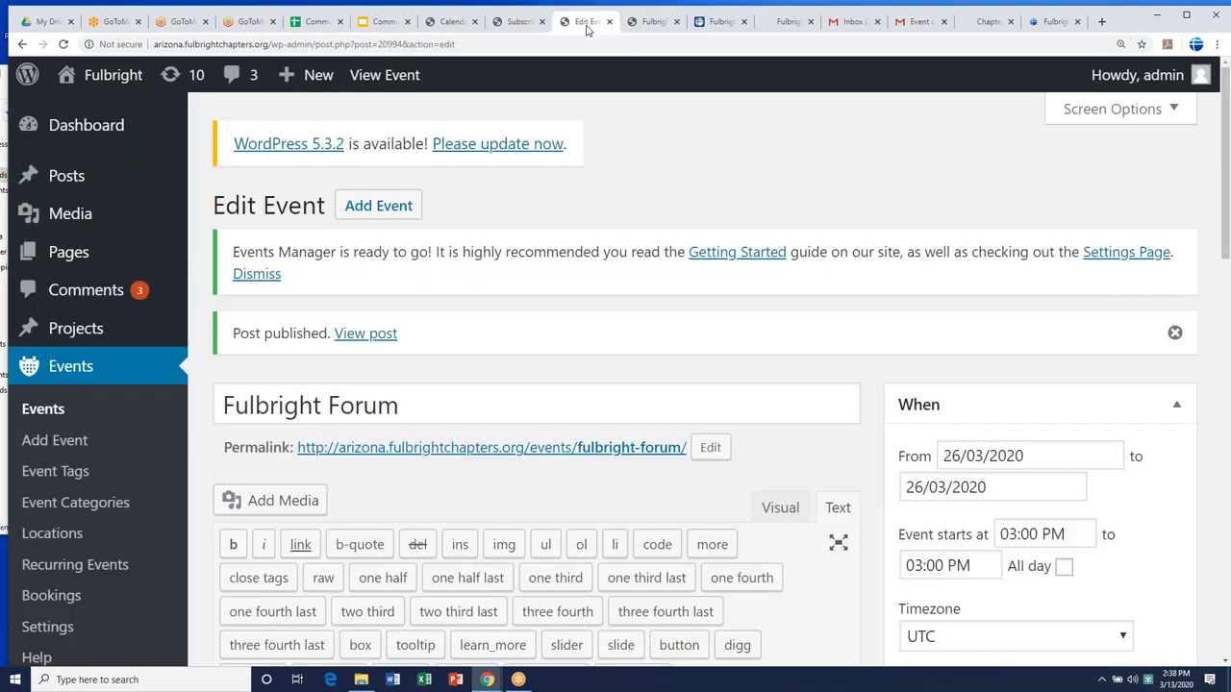
scroll(487, 214, down, 5)
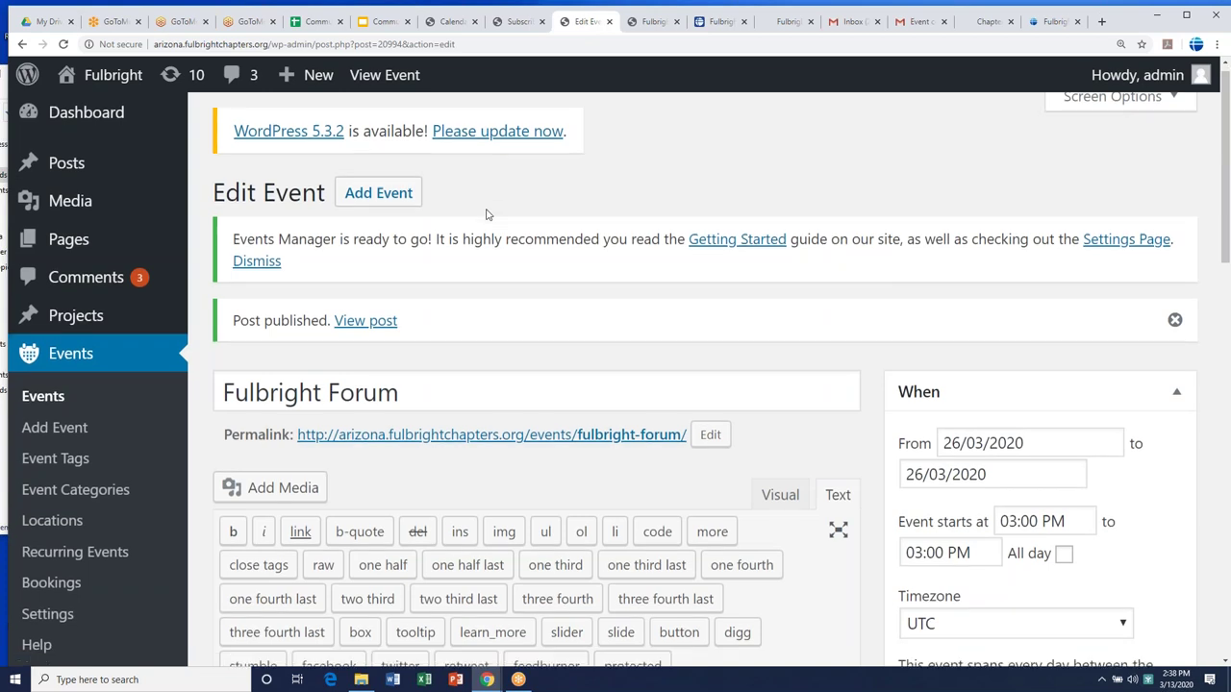
scroll(486, 214, up, 5)
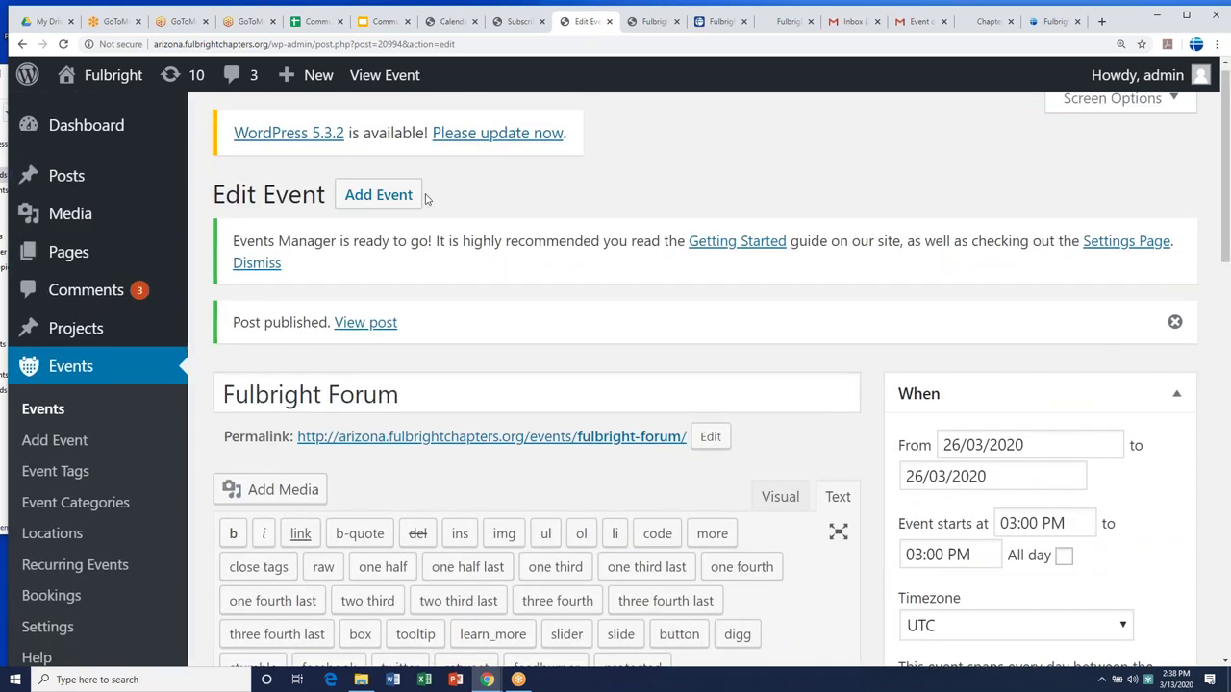
click(402, 195)
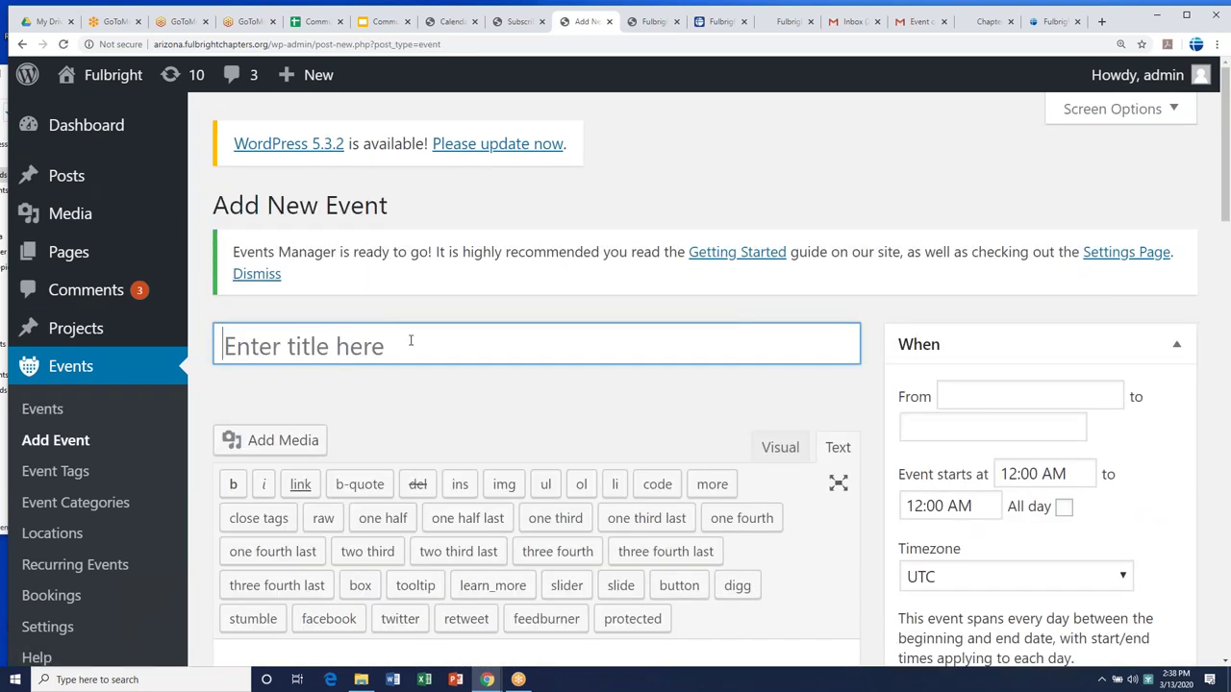
scroll(411, 341, down, 4)
scroll(411, 341, up, 2)
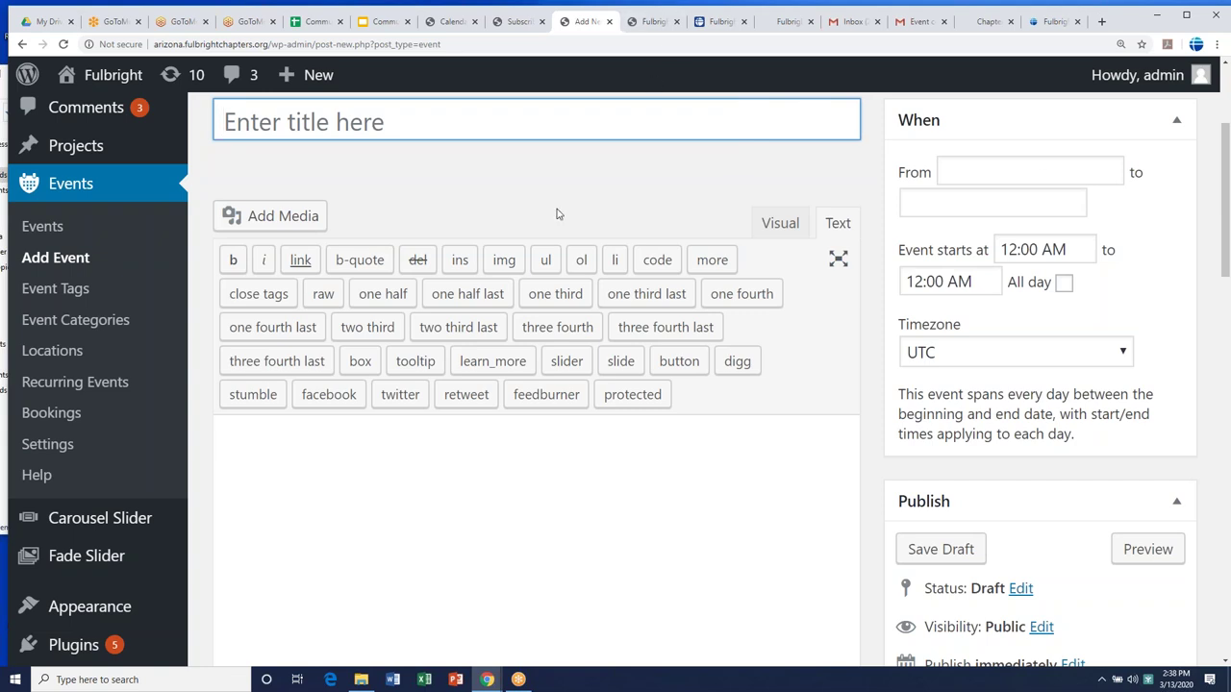
click(653, 21)
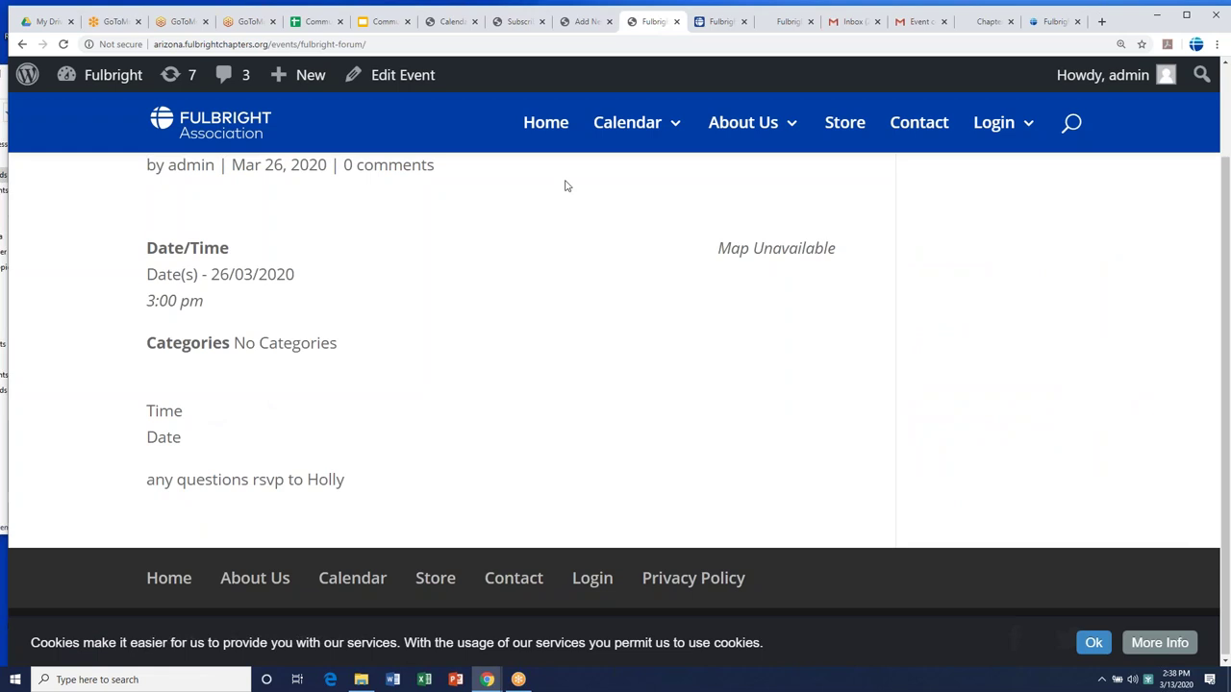
click(588, 21)
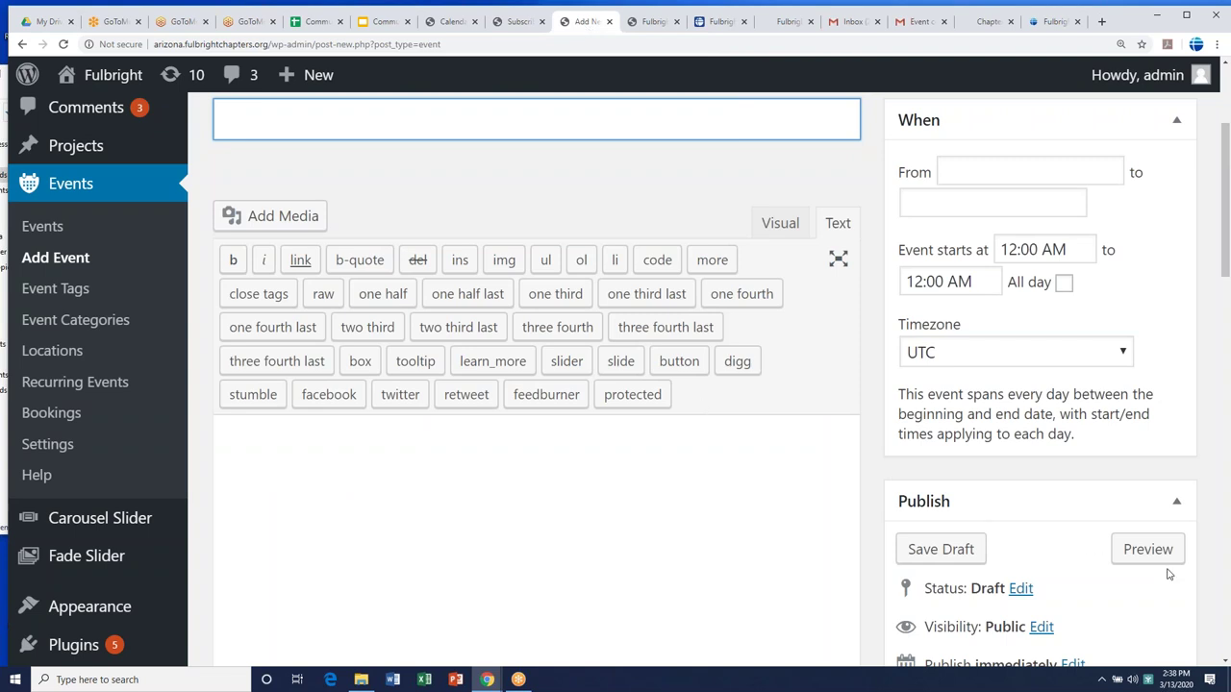
click(1140, 394)
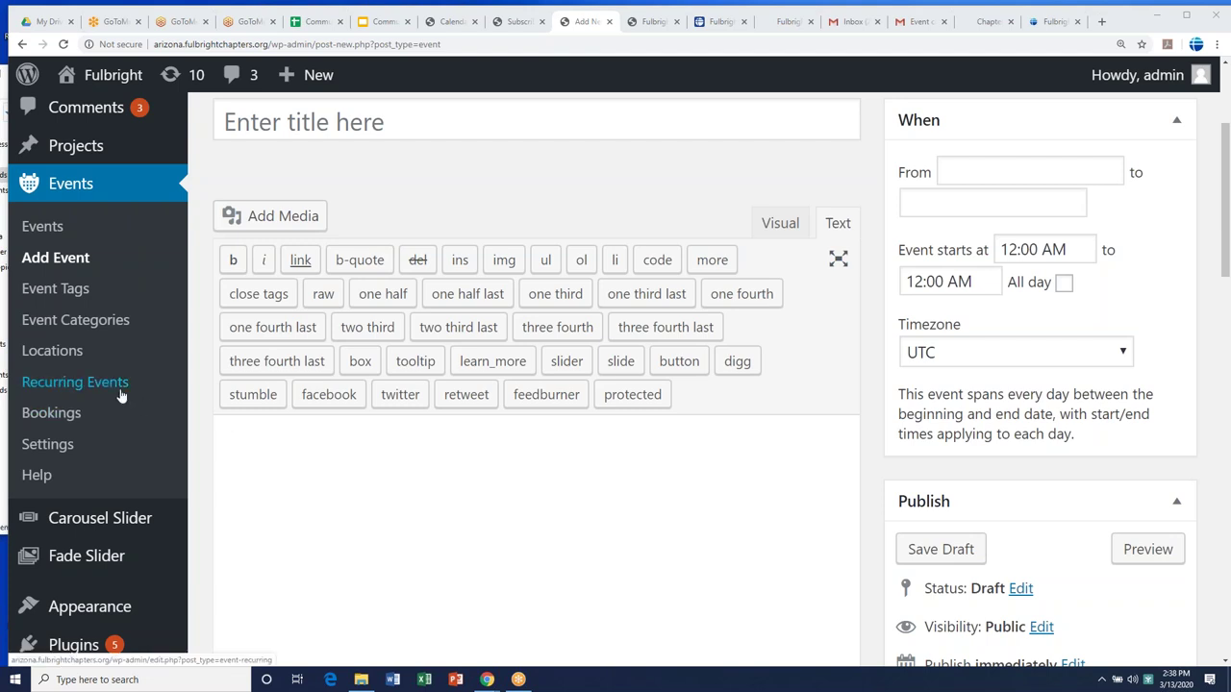
scroll(121, 396, up, 3)
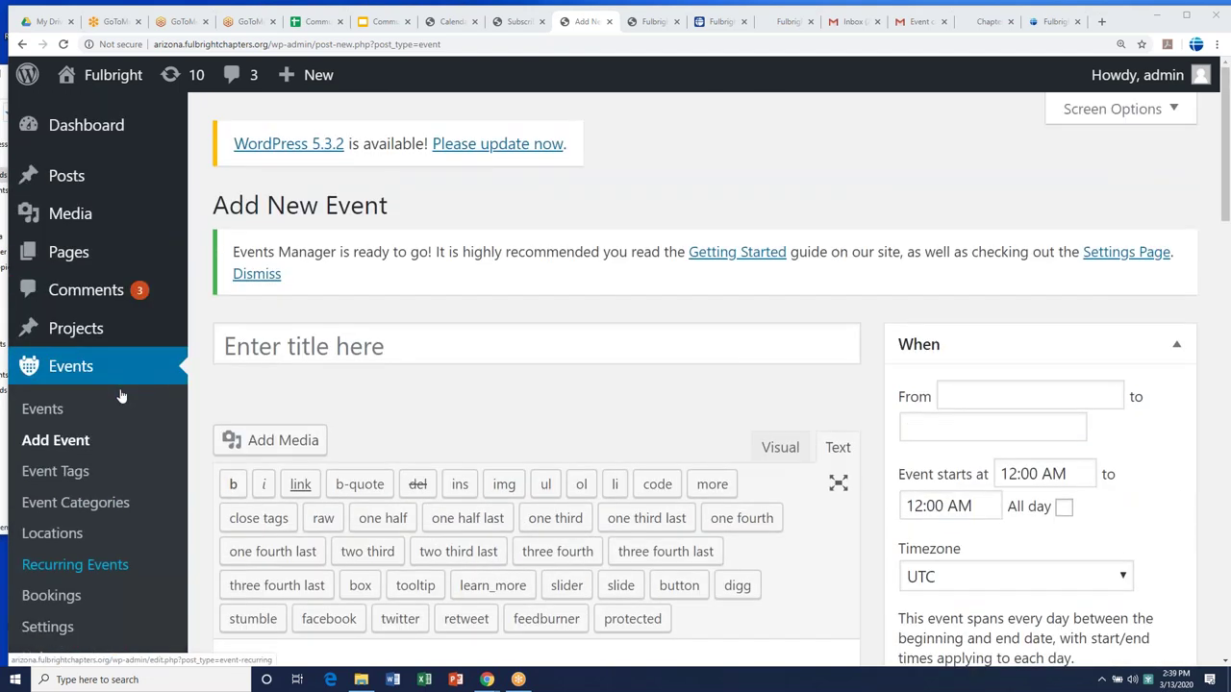
- Open the site's comments list and look through the pending comments
click(80, 293)
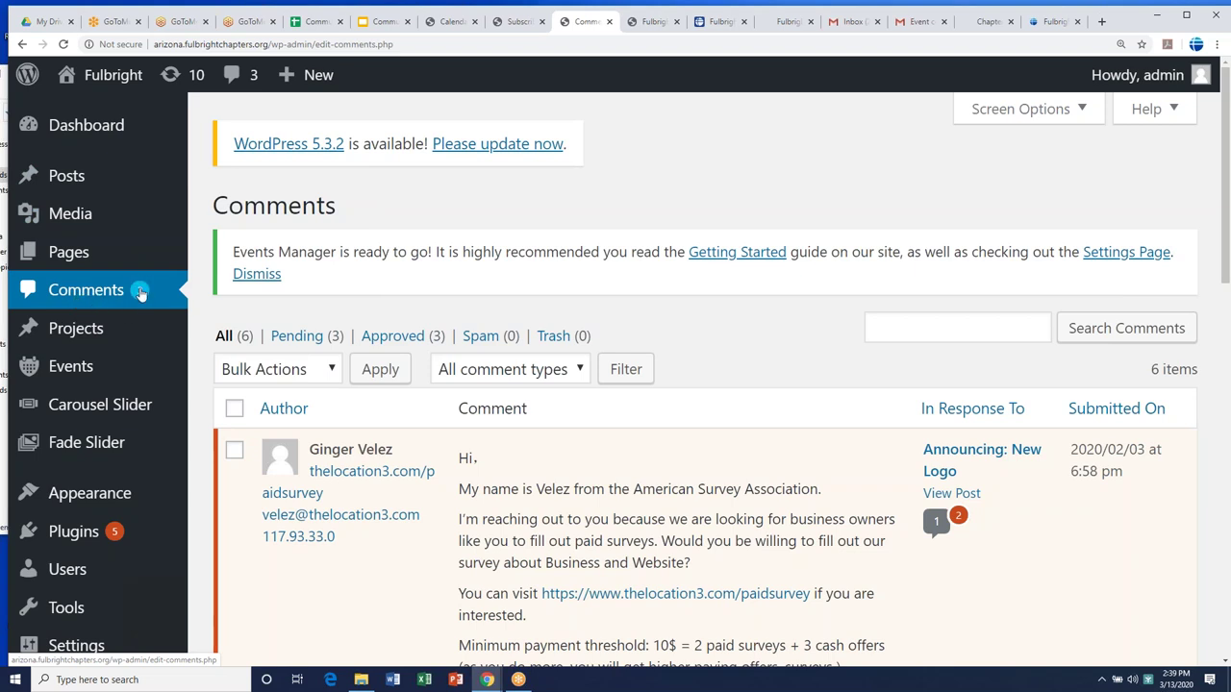
scroll(769, 301, down, 2)
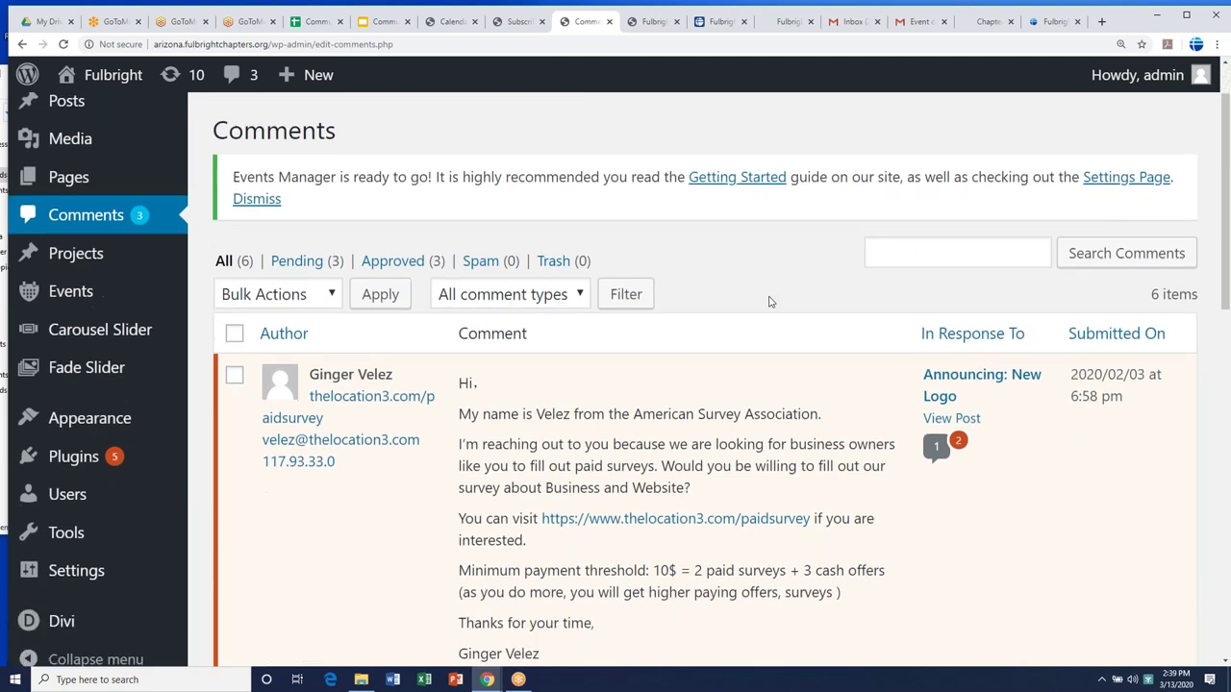
scroll(769, 301, down, 5)
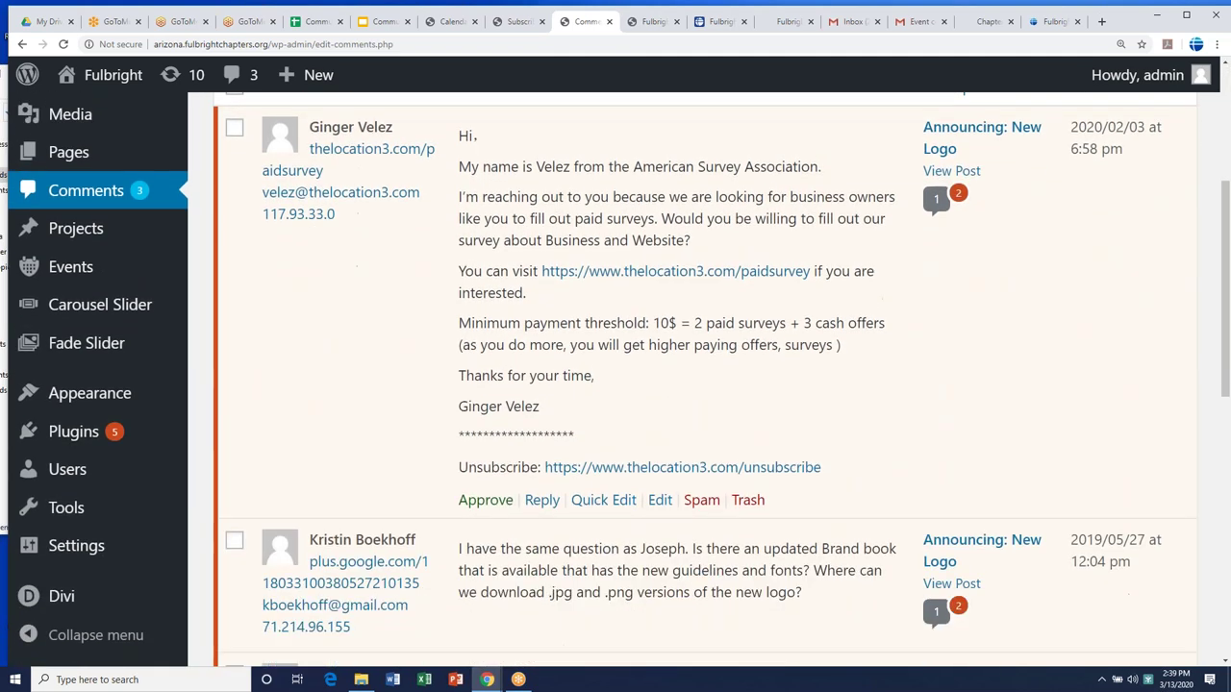
scroll(722, 381, down, 2)
scroll(432, 311, down, 4)
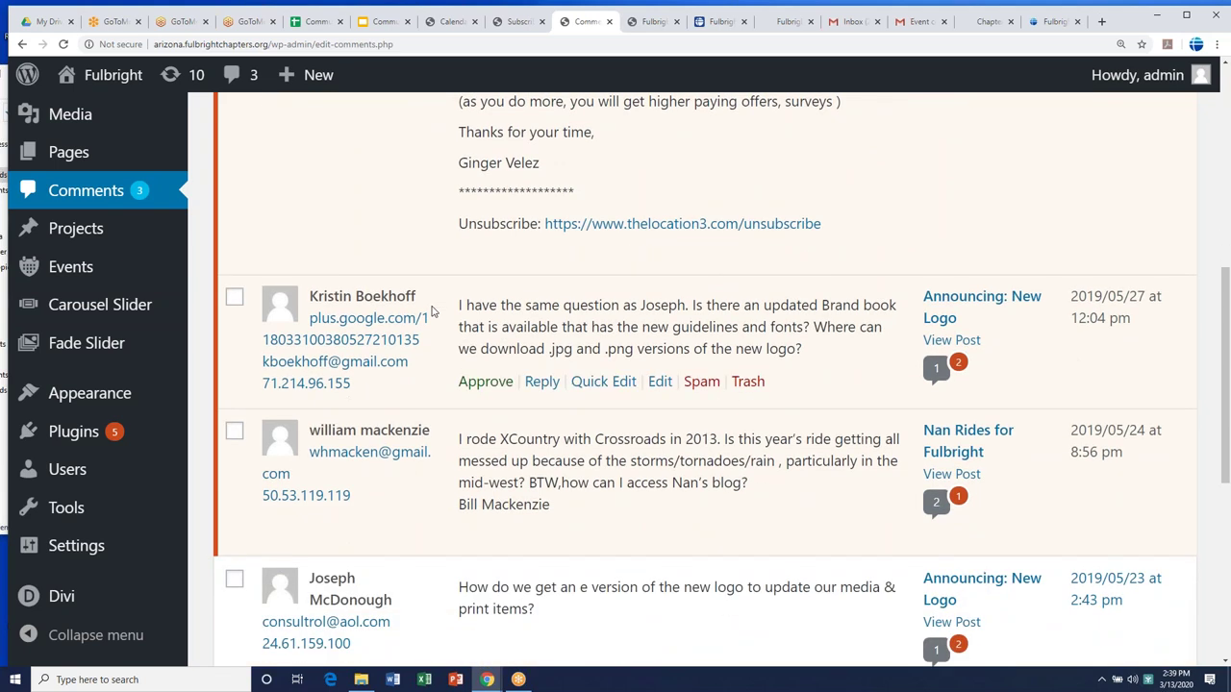
- Select the pending comment asking about an updated Brand book and choose Approve as the bulk action
click(234, 299)
scroll(236, 301, up, 14)
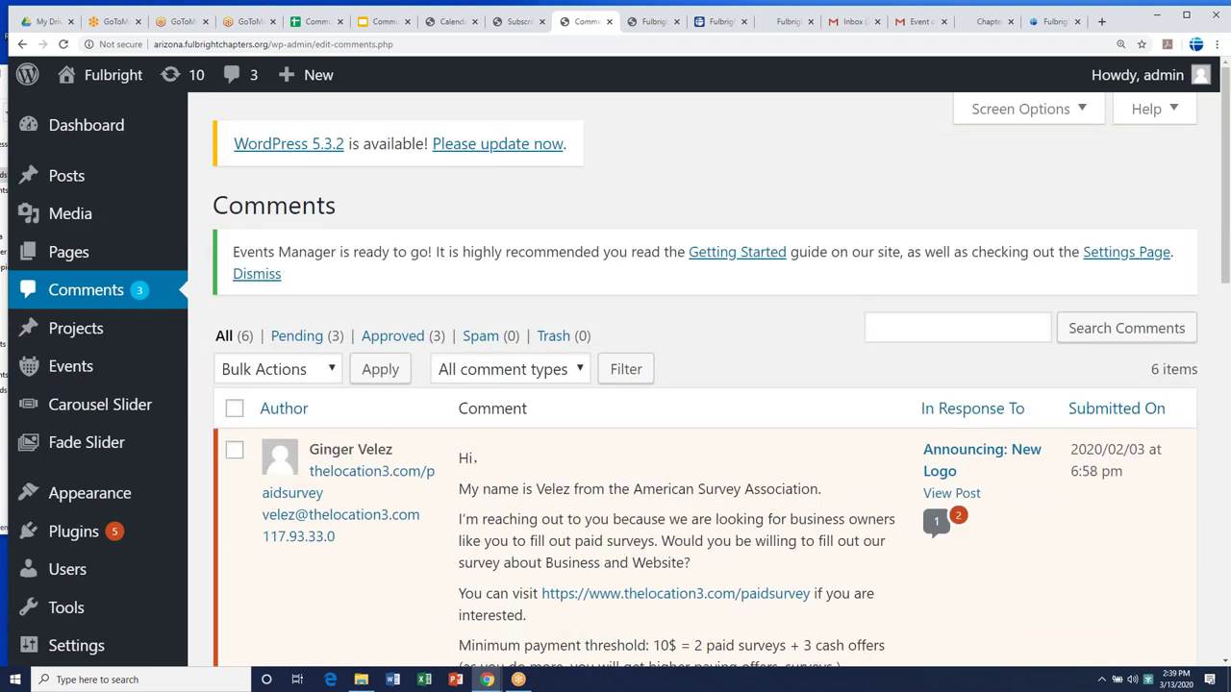
scroll(315, 274, down, 4)
scroll(314, 274, up, 1)
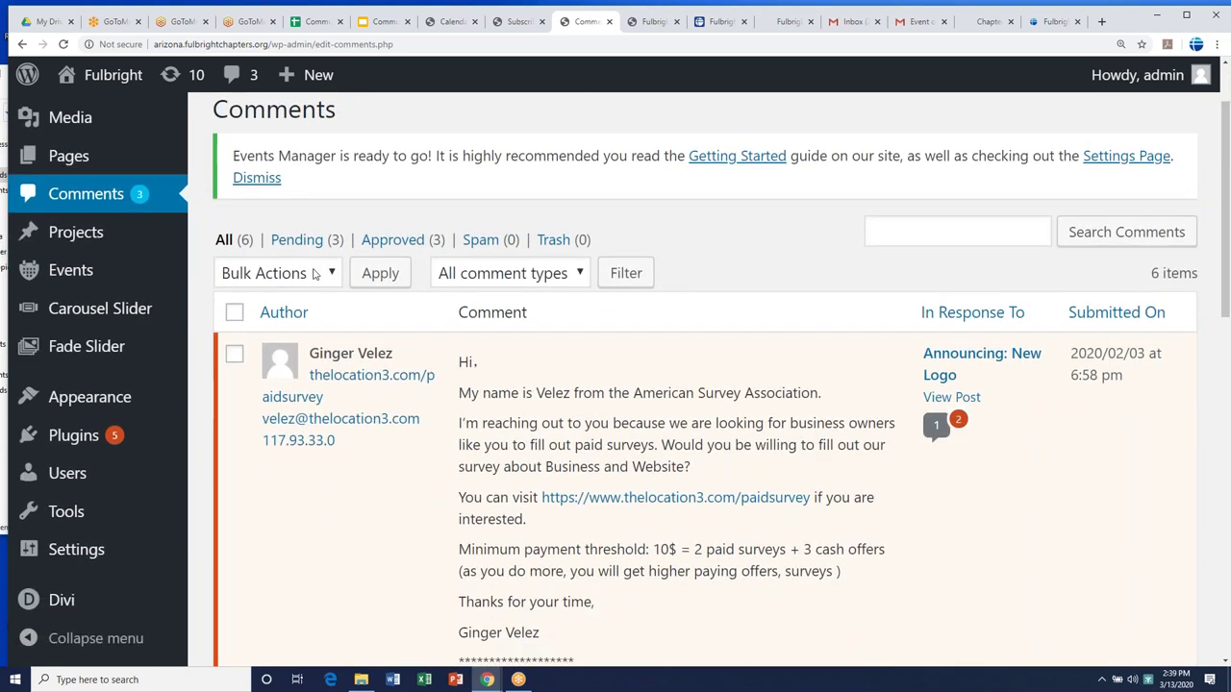
click(314, 274)
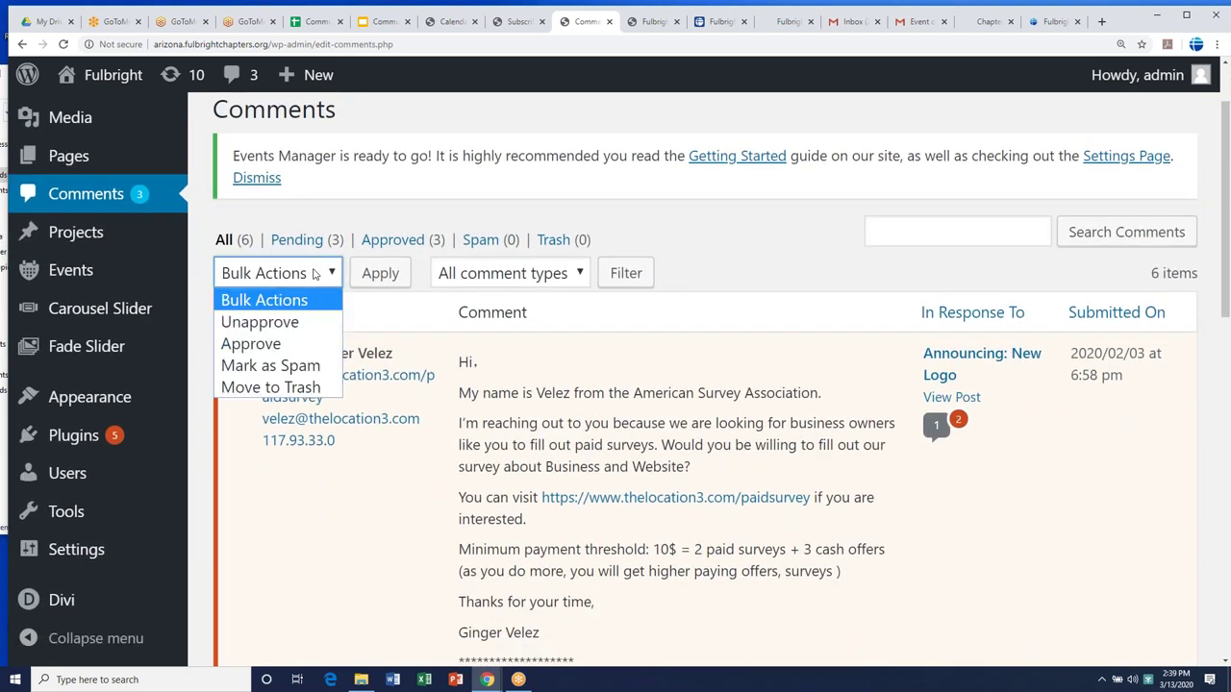
click(297, 345)
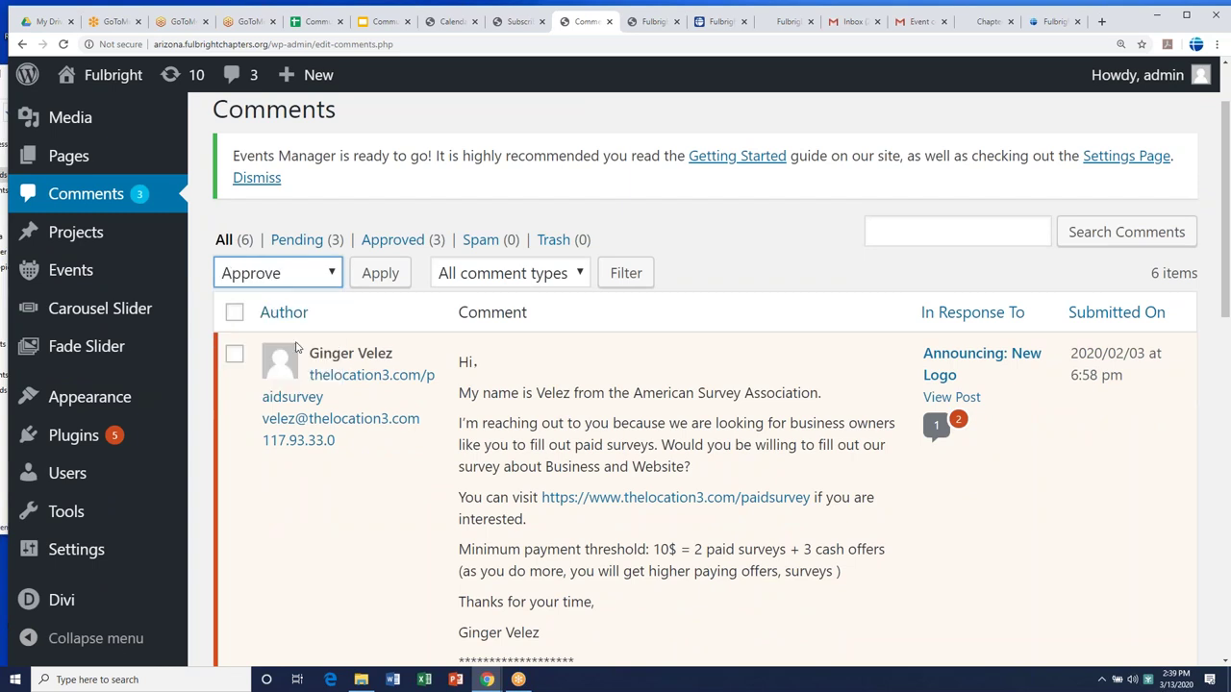
scroll(297, 348, down, 7)
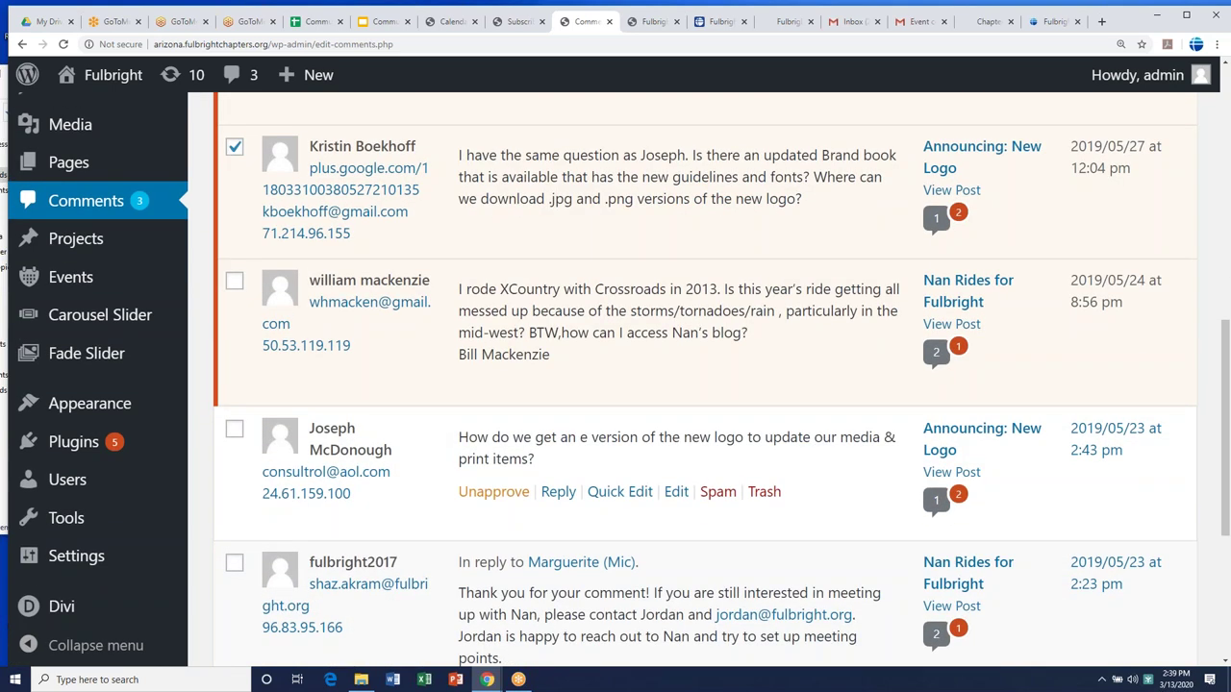
scroll(358, 281, up, 7)
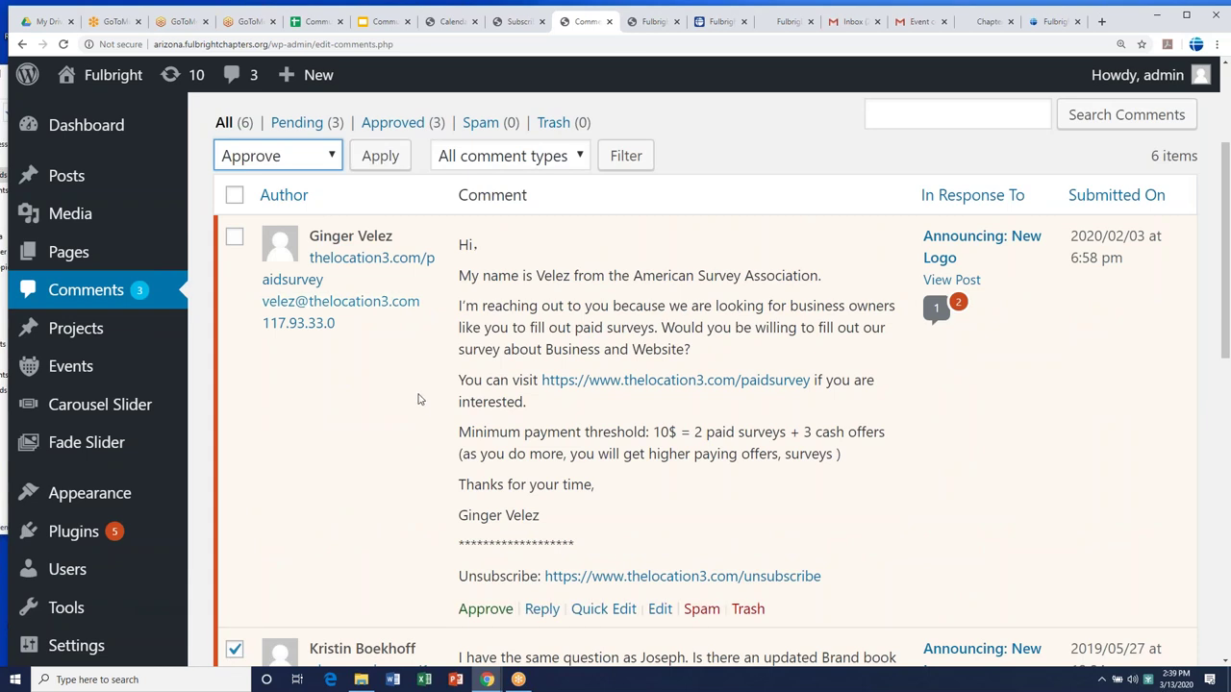
- Open a reply to the selected comment about the updated Brand book and logo downloads
scroll(420, 408, down, 3)
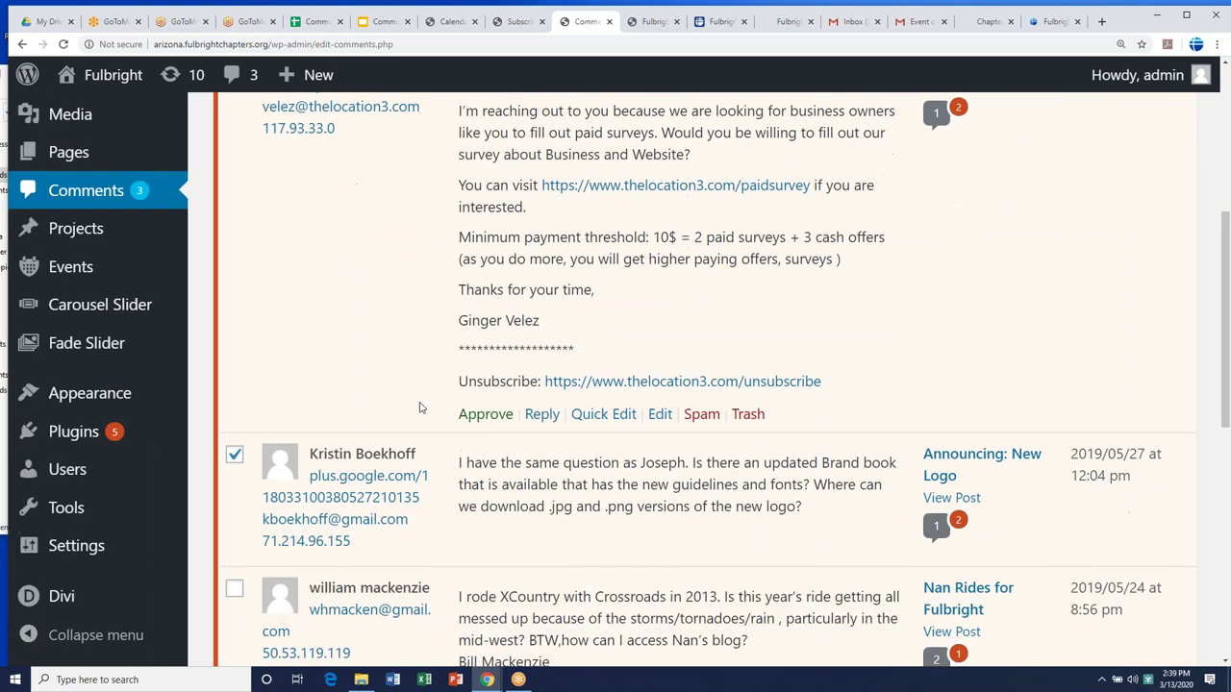
scroll(368, 366, down, 1)
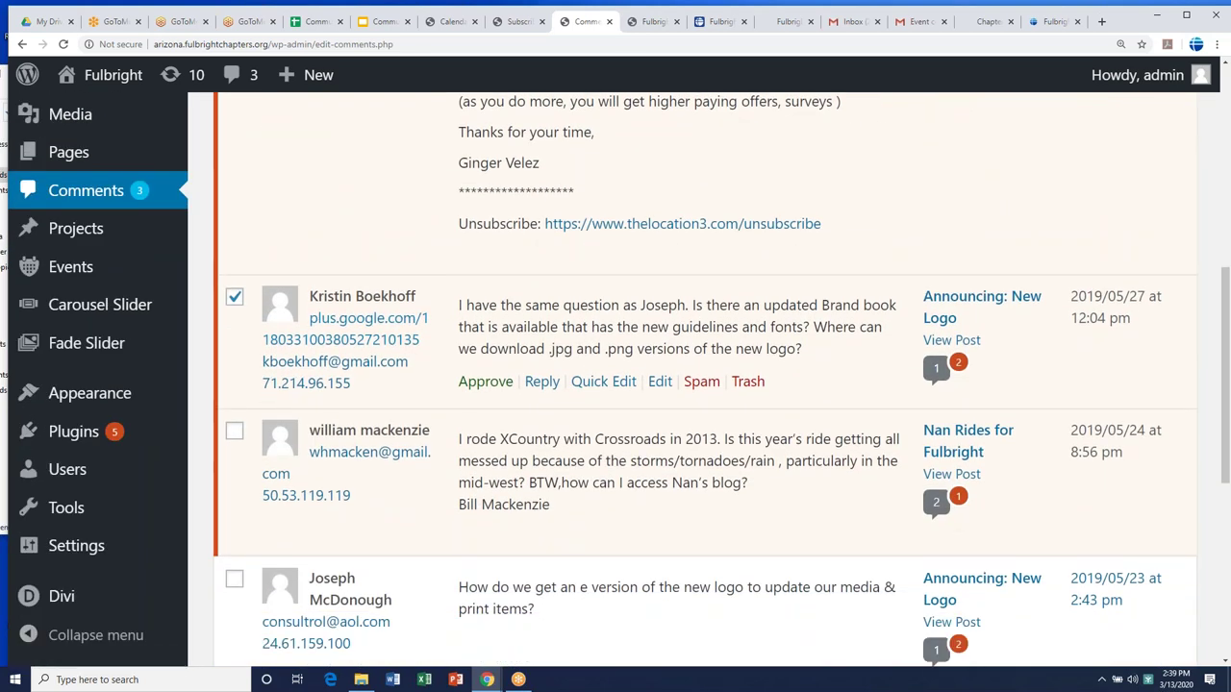
click(541, 383)
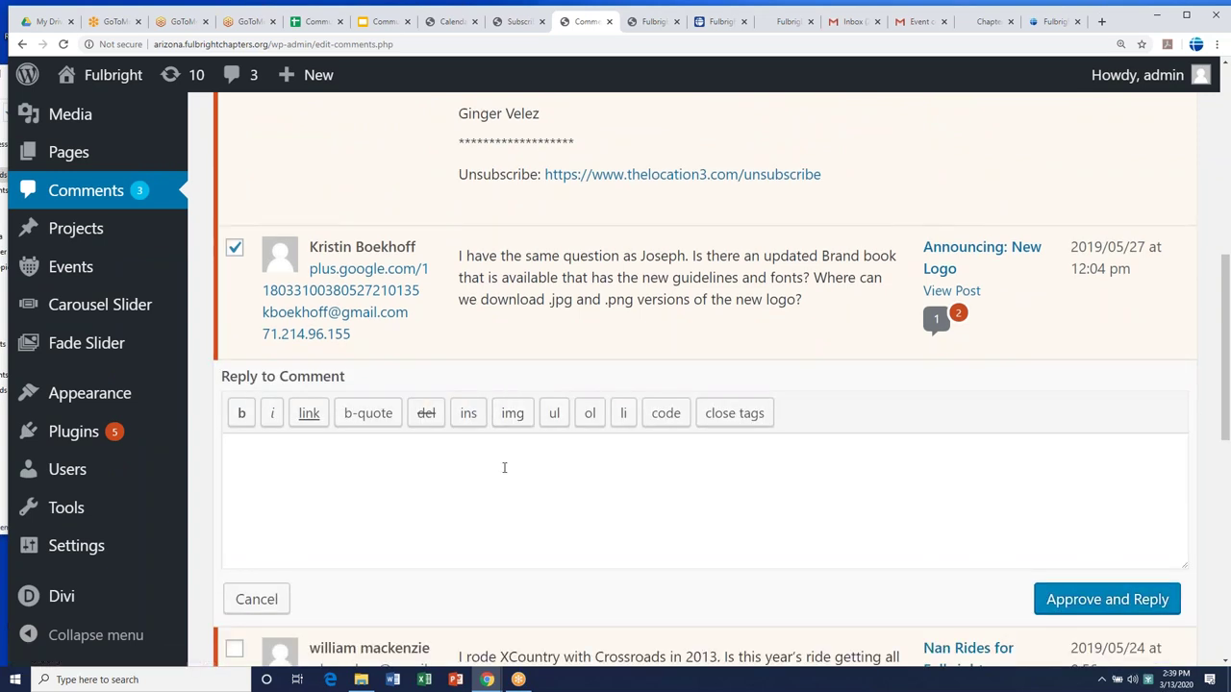
text(hgjh)
key(BackSpace)
key(BackSpace)
key(BackSpace)
key(BackSpace)
key(BackSpace)
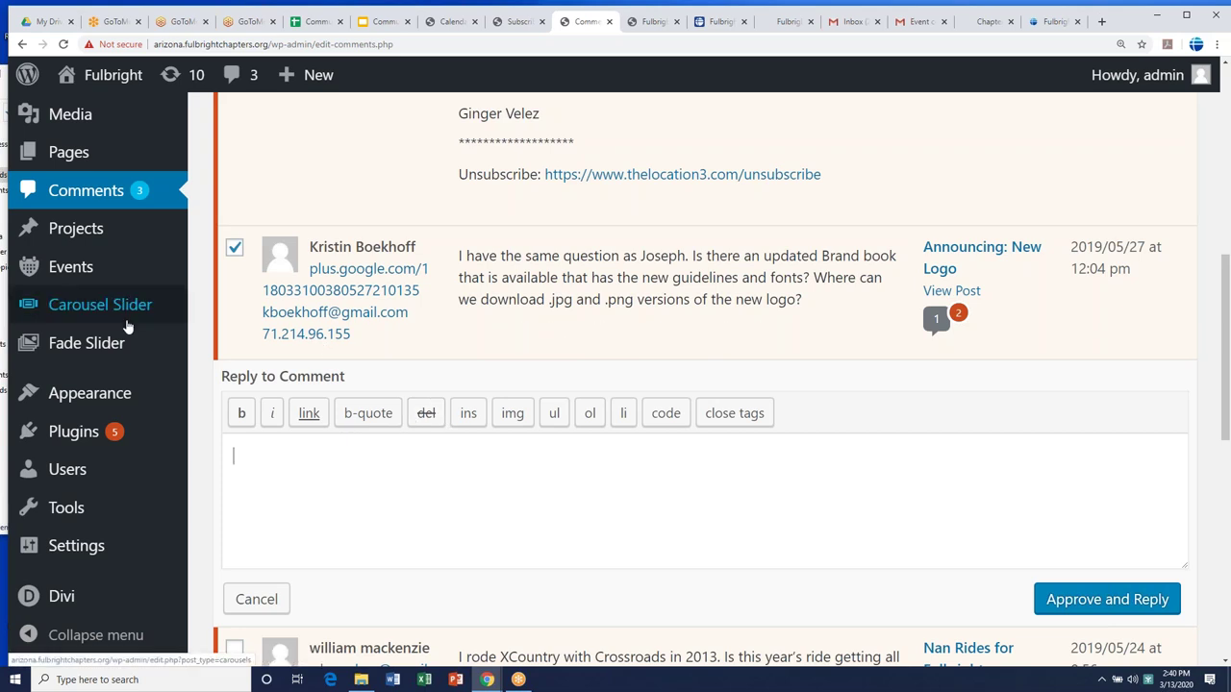
- Leave the comment reply unsent, open the site's pages list and look through the published pages
mouse_move(103, 396)
mouse_move(82, 337)
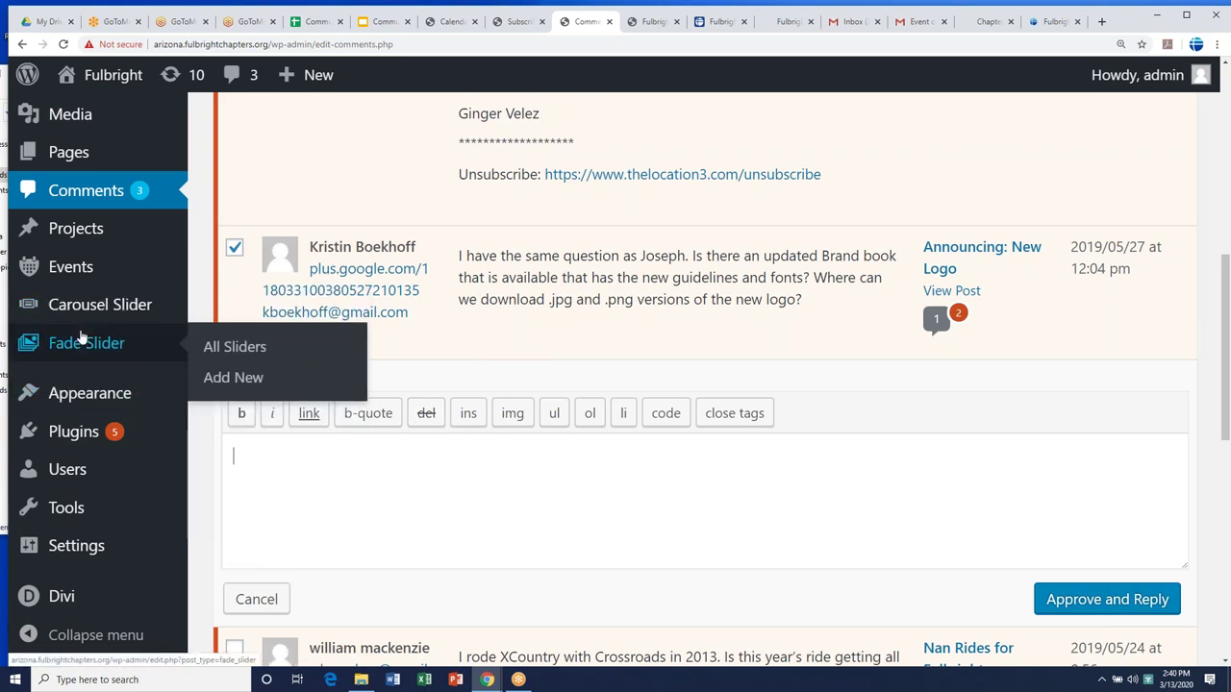
scroll(82, 337, up, 1)
scroll(82, 337, up, 1)
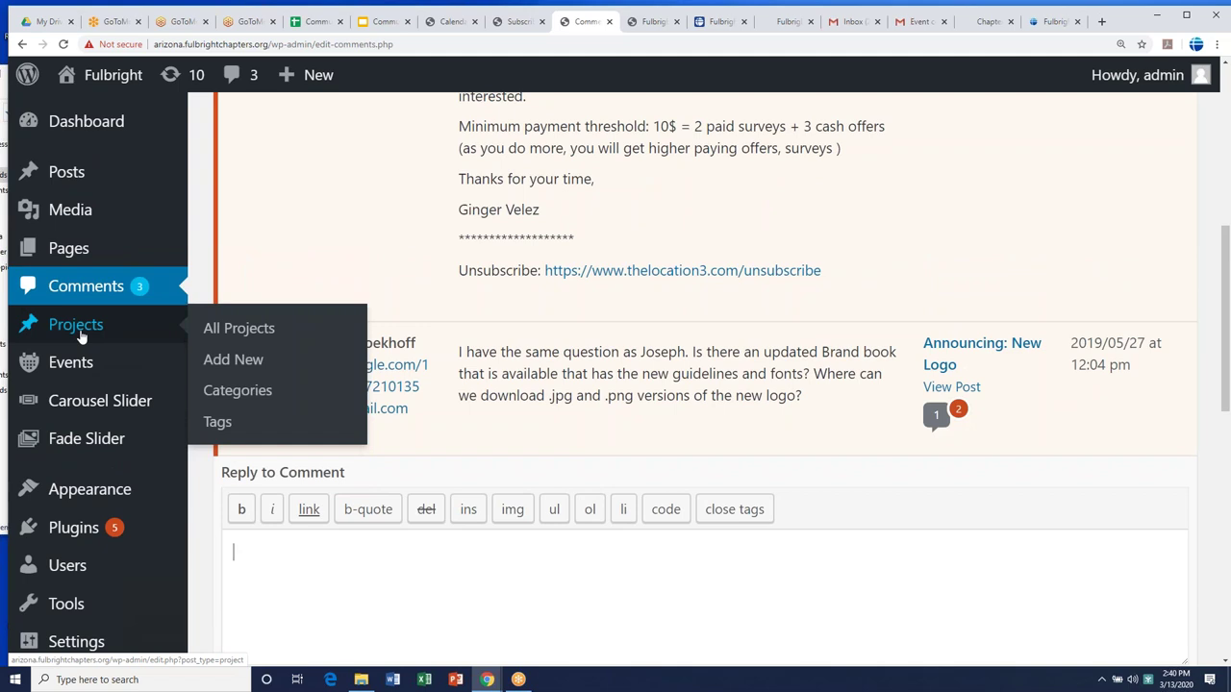
mouse_move(70, 255)
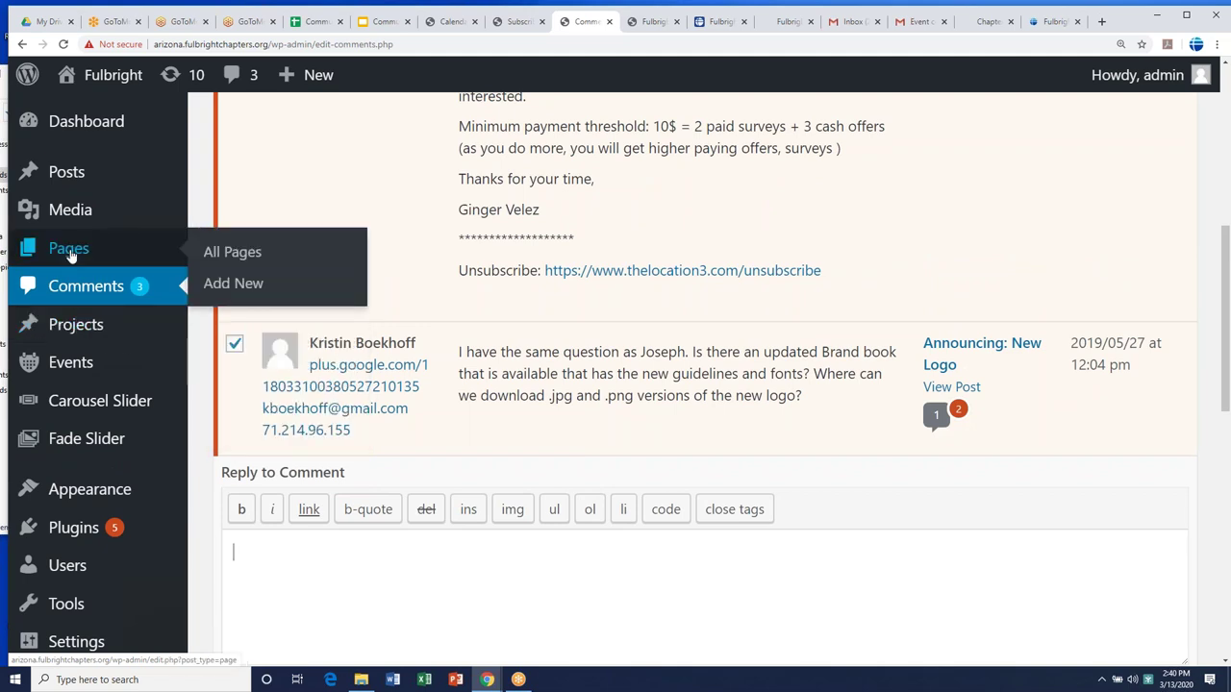
scroll(70, 256, up, 1)
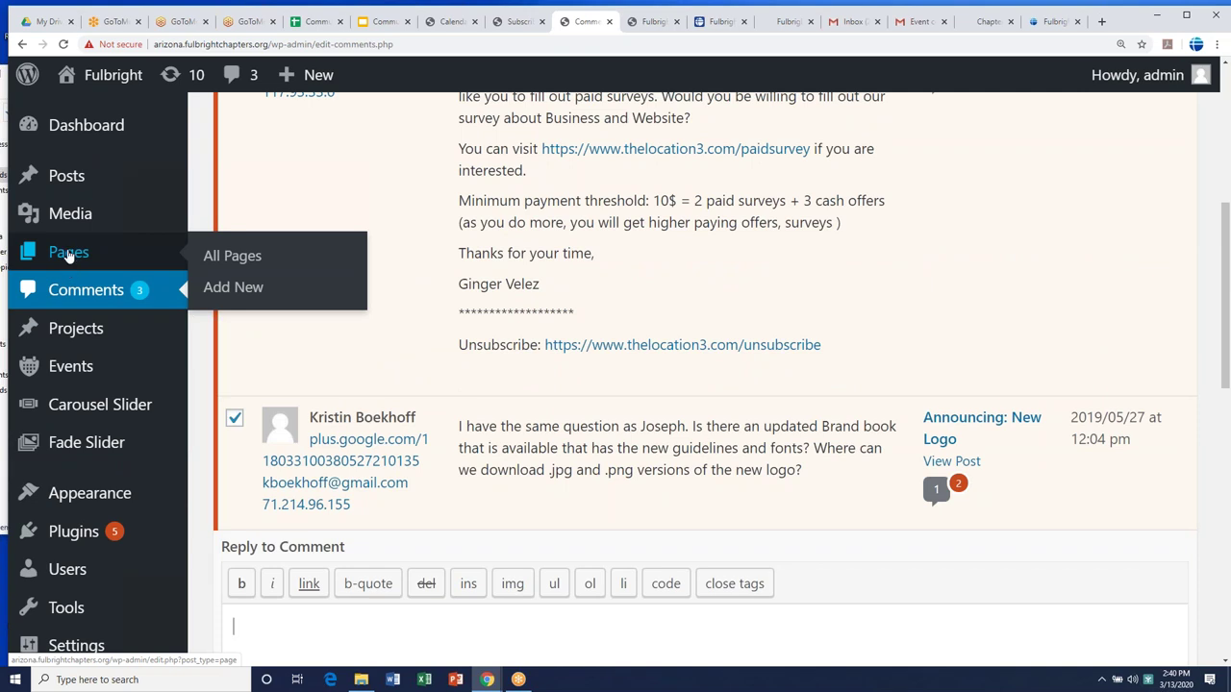
click(68, 255)
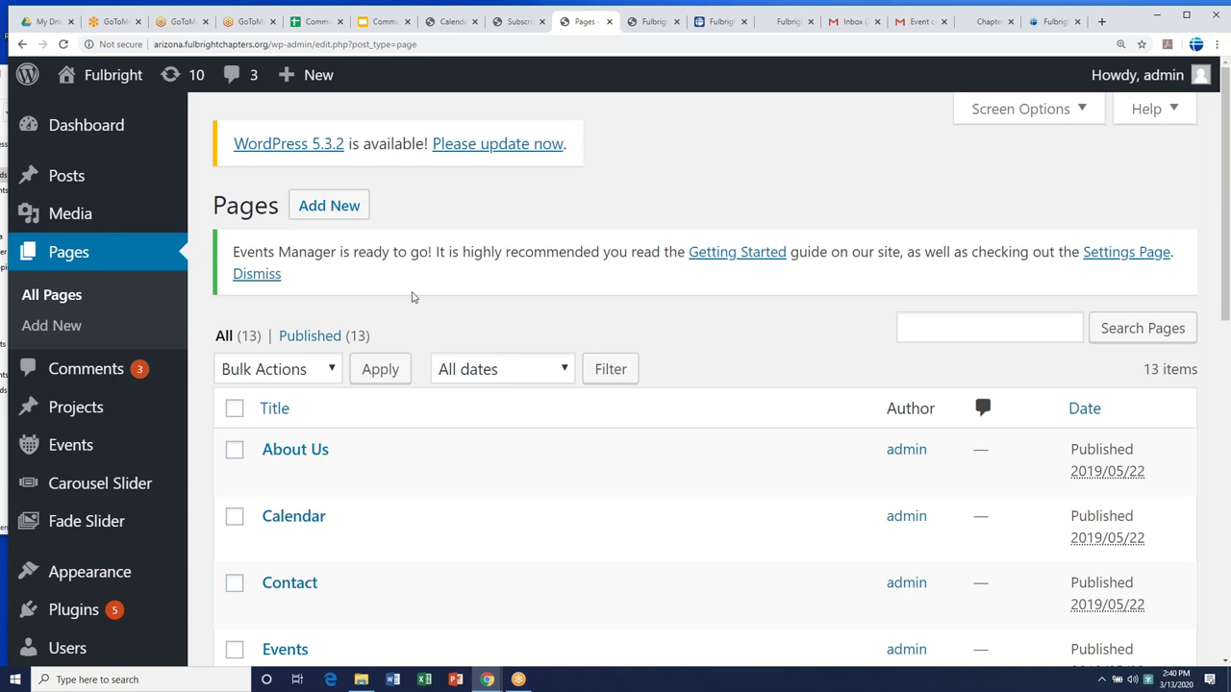
scroll(412, 297, down, 3)
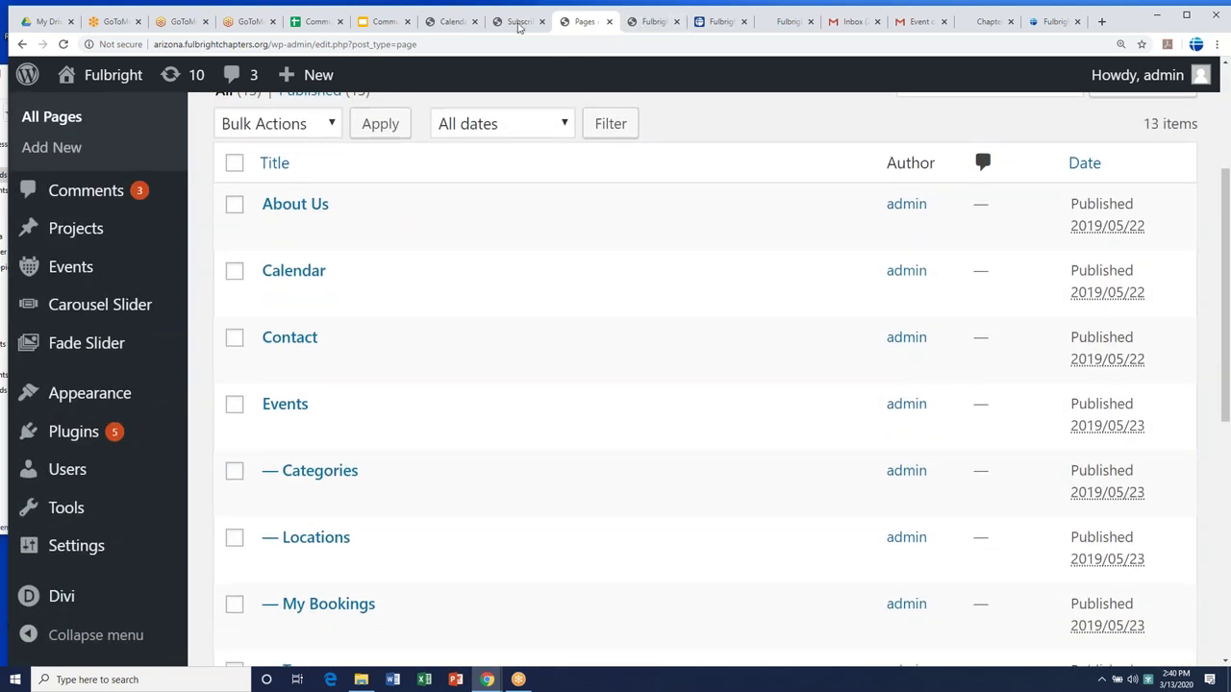
- Switch to the Georgia chapter's calendar page and examine the navigation items in its site header
click(452, 21)
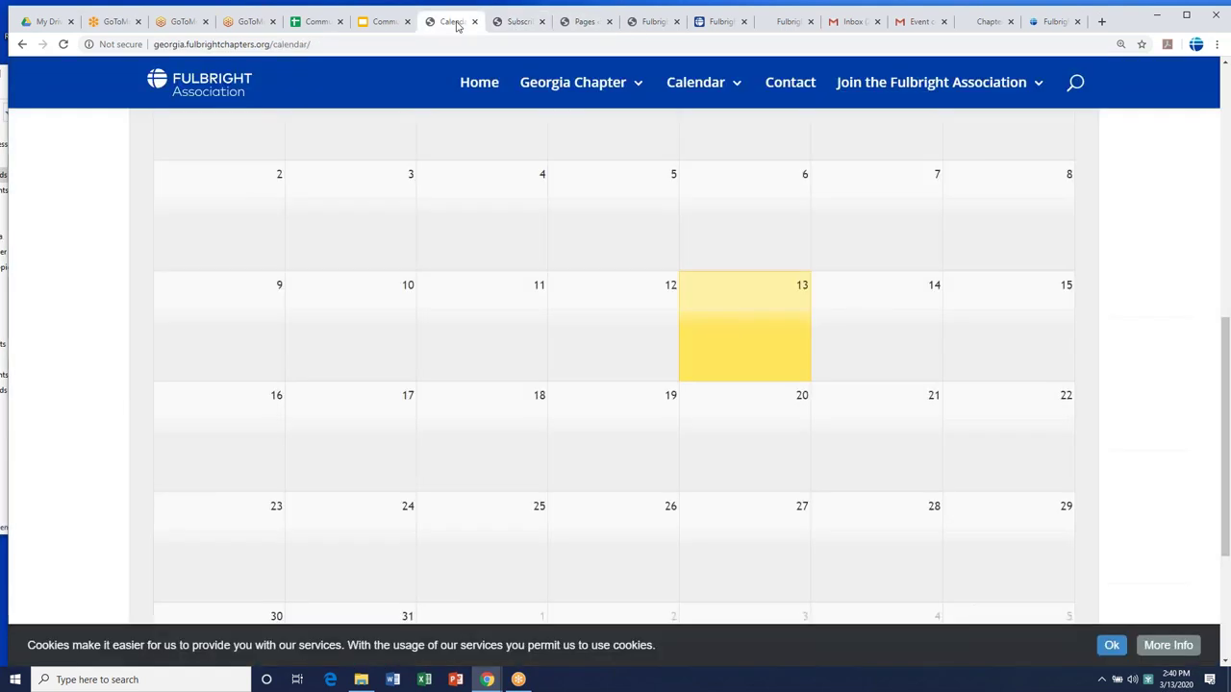
mouse_move(577, 82)
scroll(625, 202, up, 5)
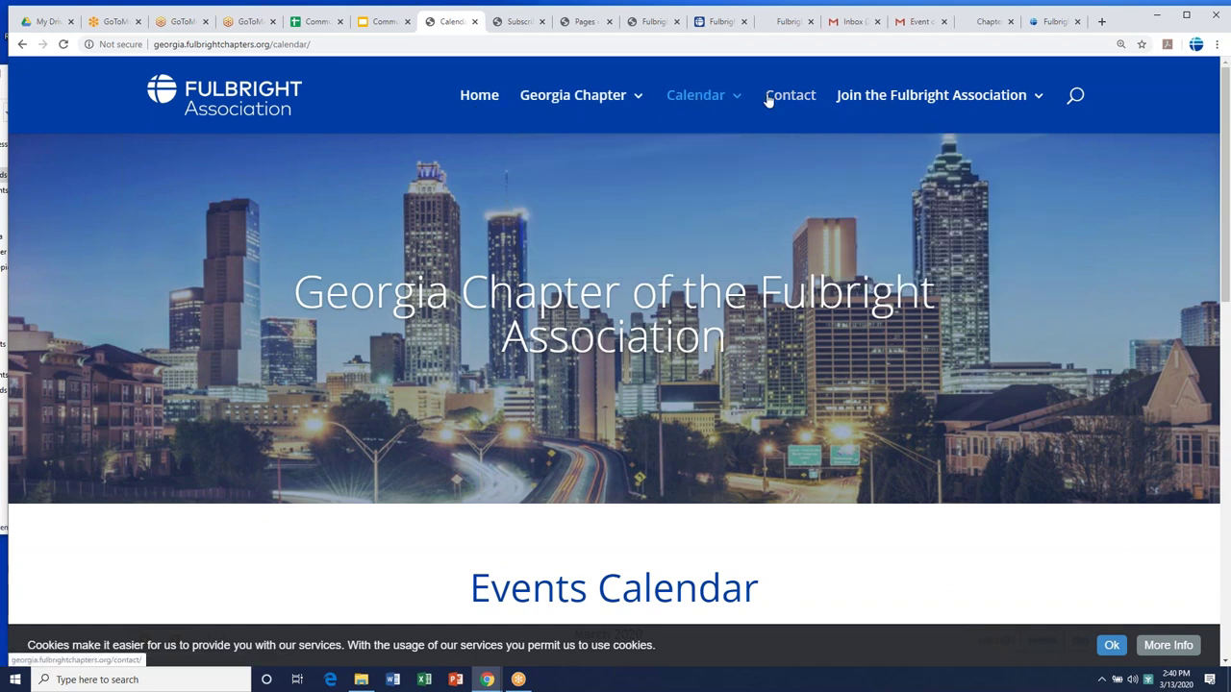
mouse_move(626, 96)
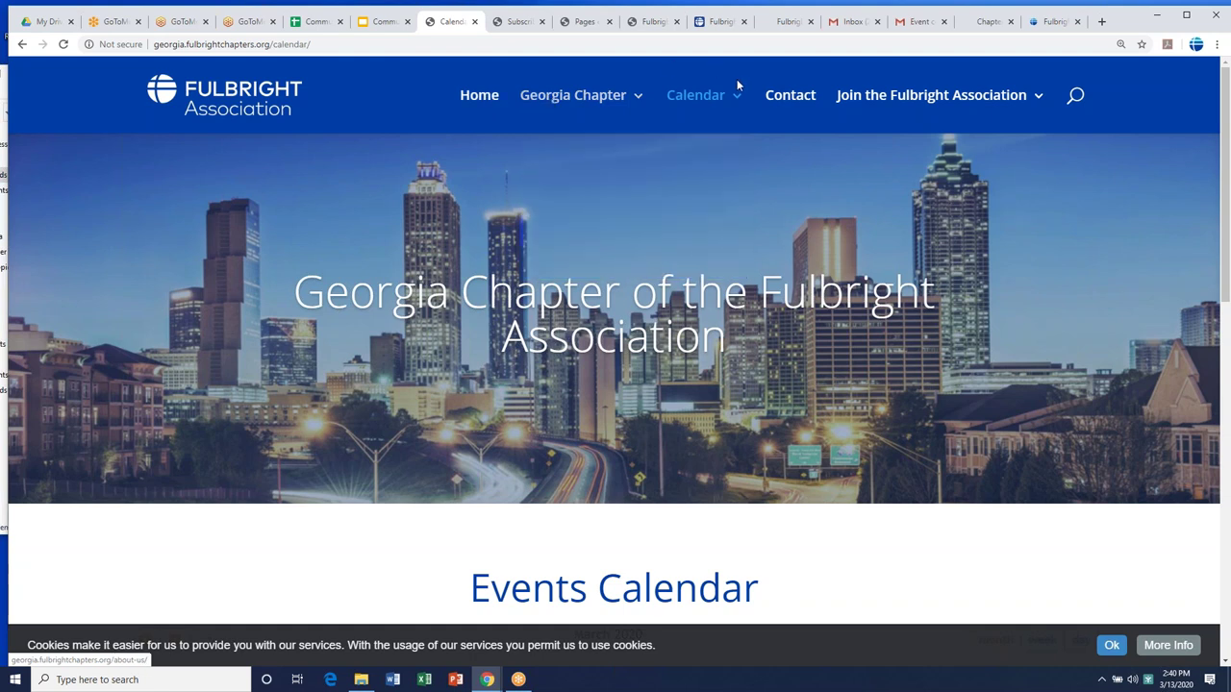
mouse_move(851, 101)
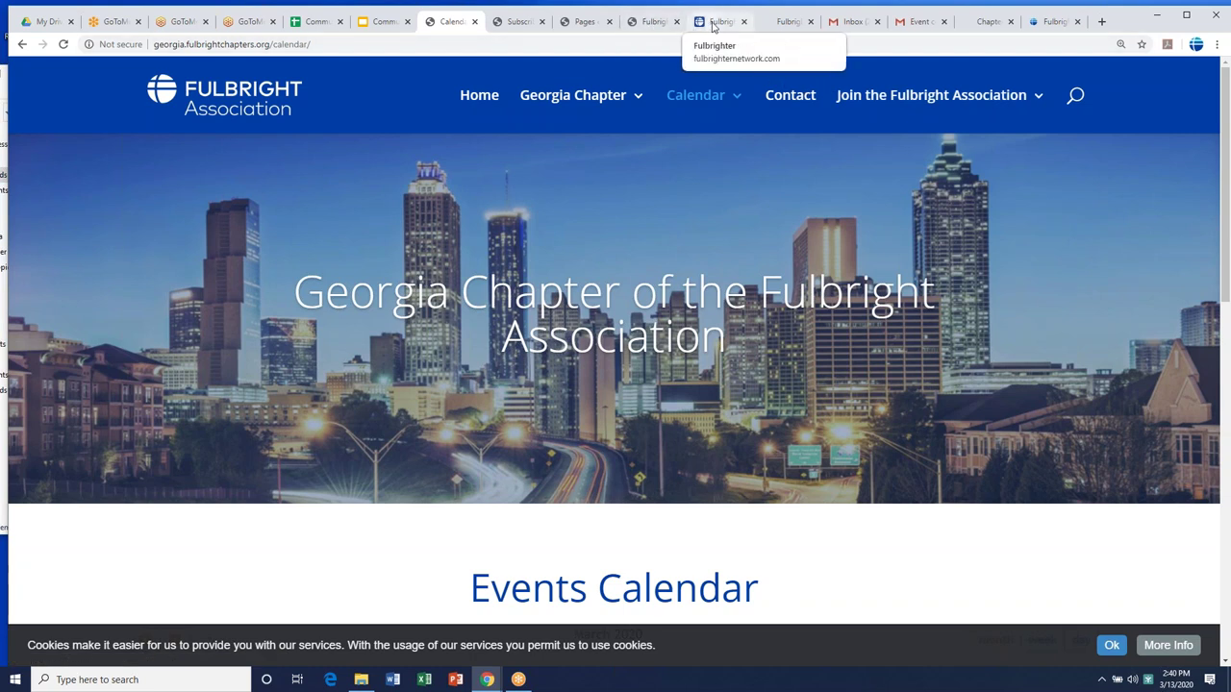
- Return to the Arizona chapter's pages list and open the About Us page for editing
click(579, 23)
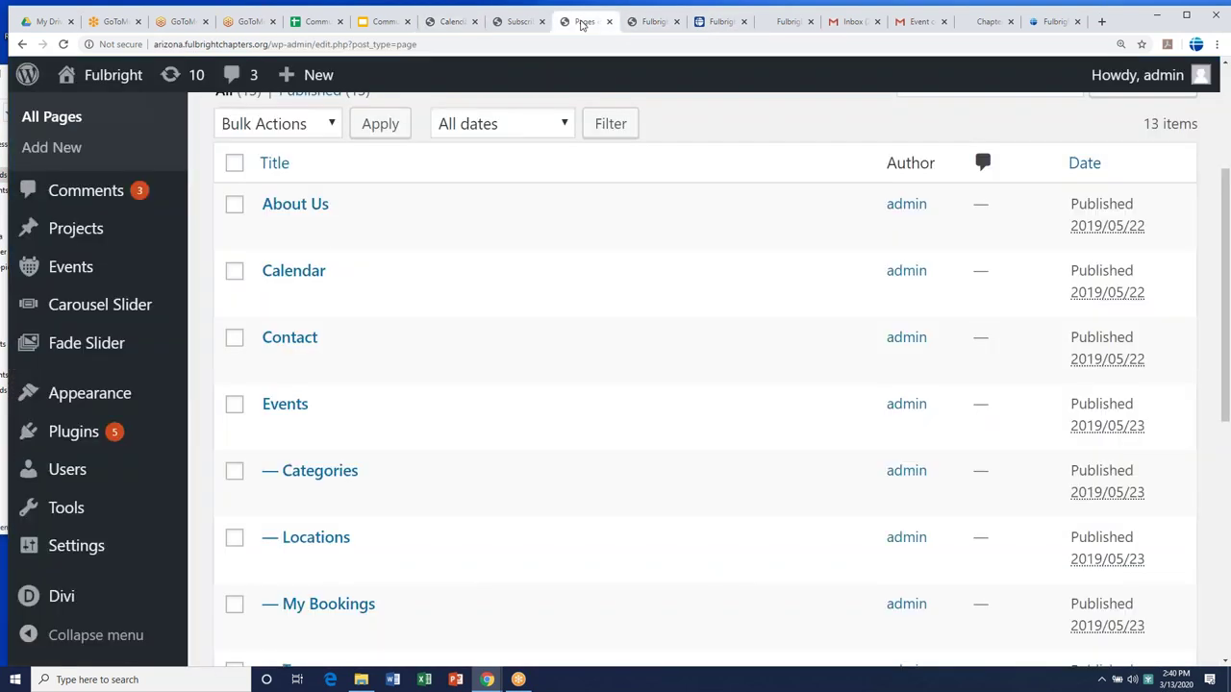
click(295, 207)
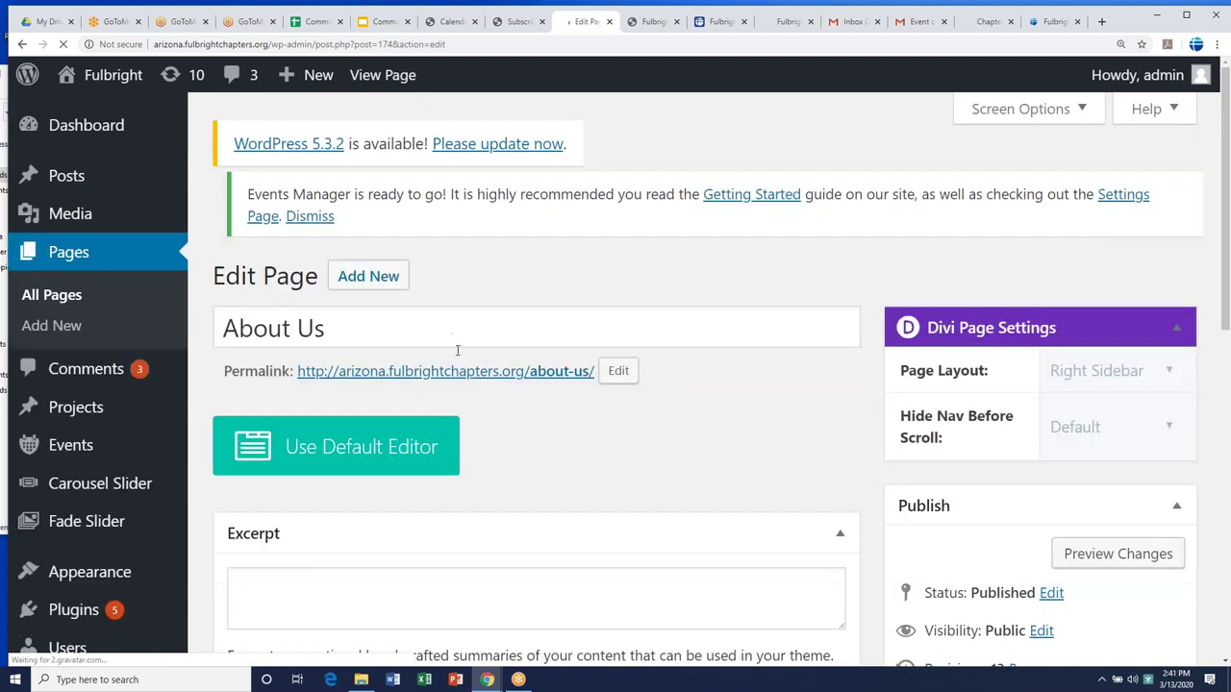
scroll(458, 350, down, 4)
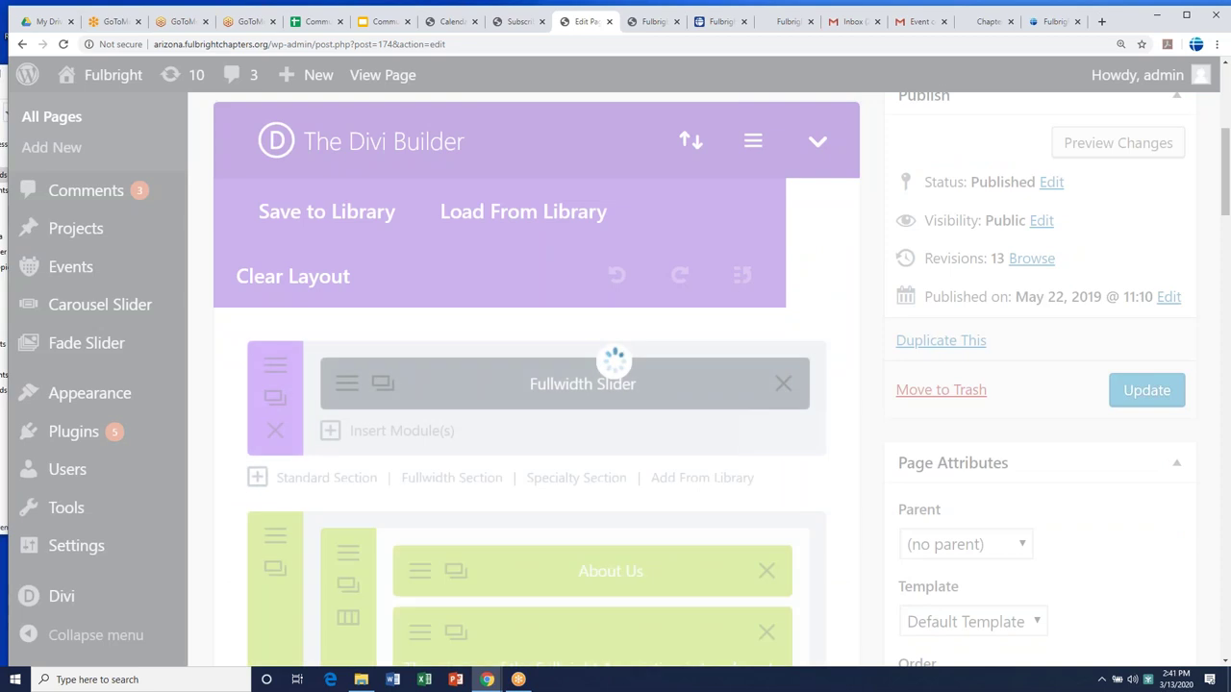
- Examine the About Us page's Divi Builder modules, from the mission and chapter description to the leadership section
scroll(458, 350, down, 1)
scroll(477, 235, down, 4)
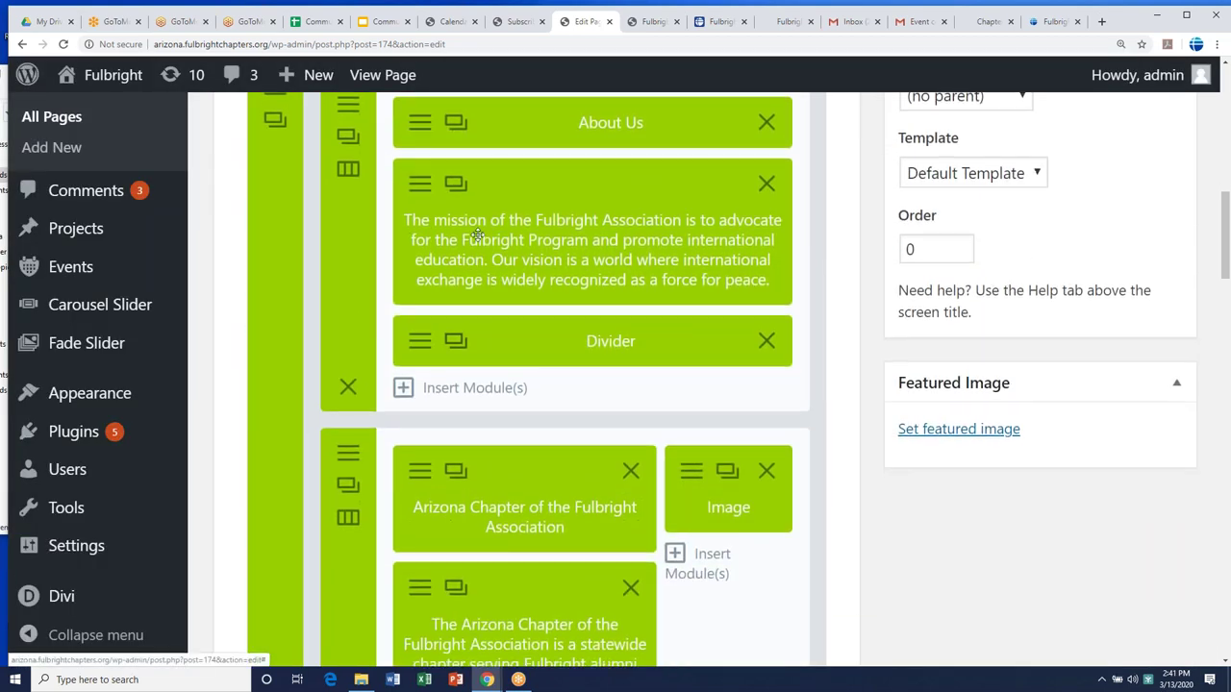
scroll(578, 257, down, 1)
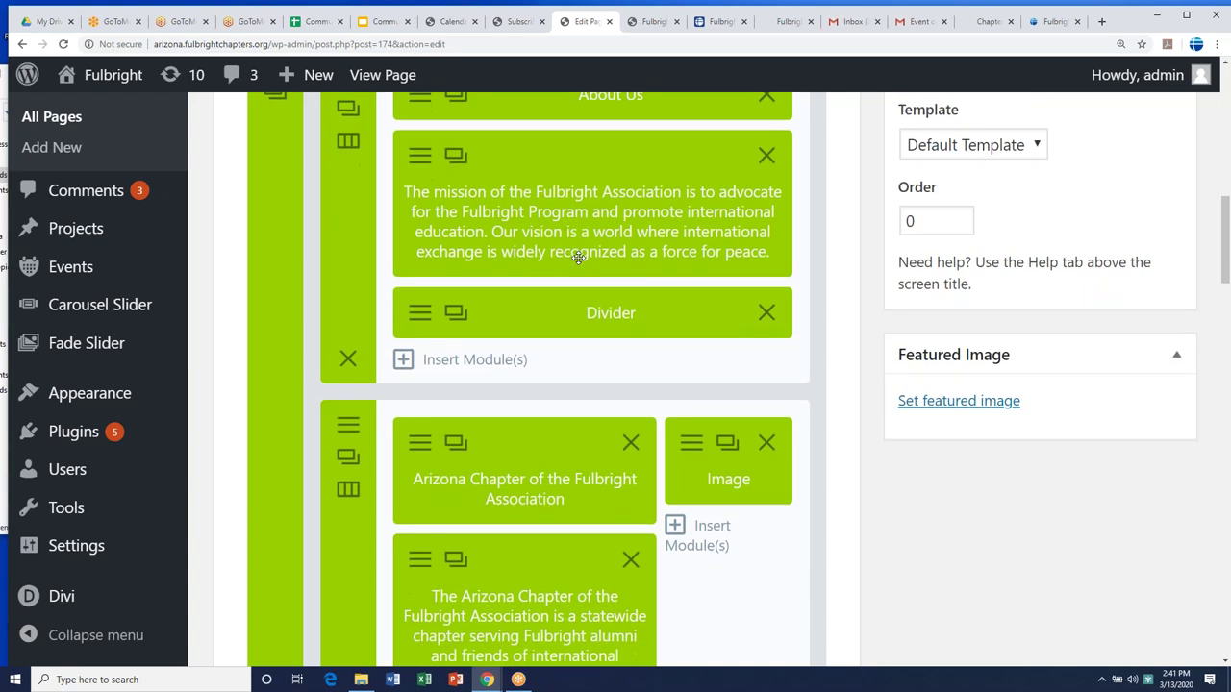
scroll(578, 256, down, 4)
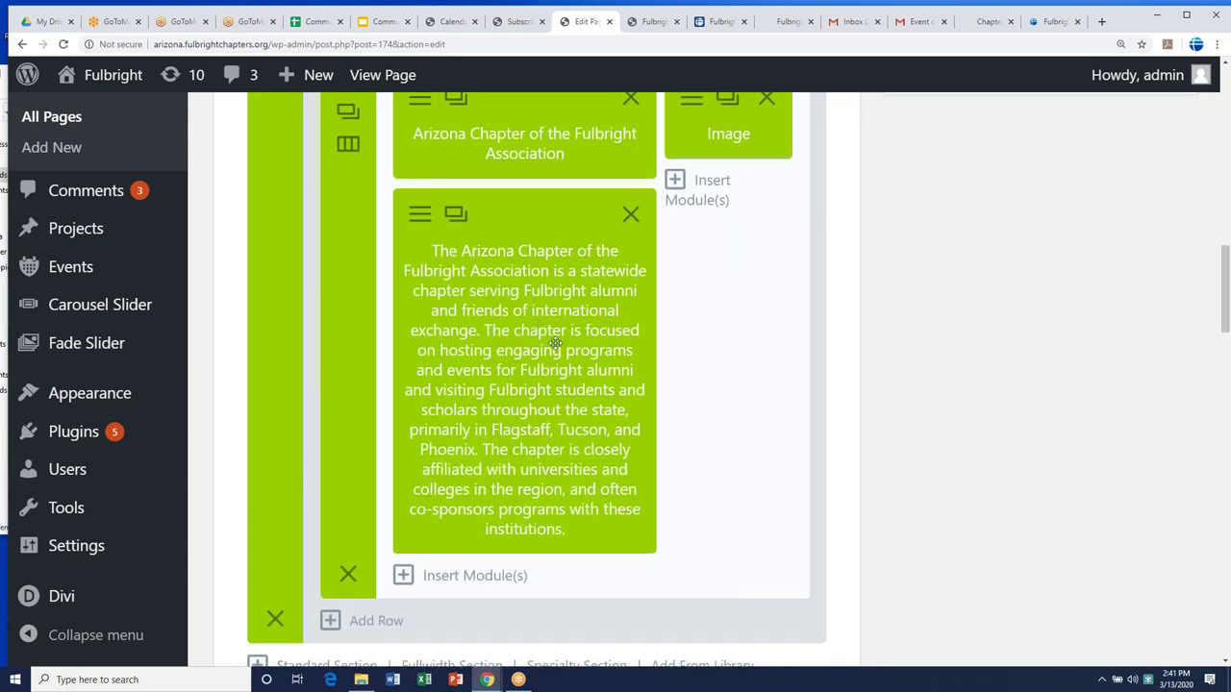
scroll(495, 361, down, 4)
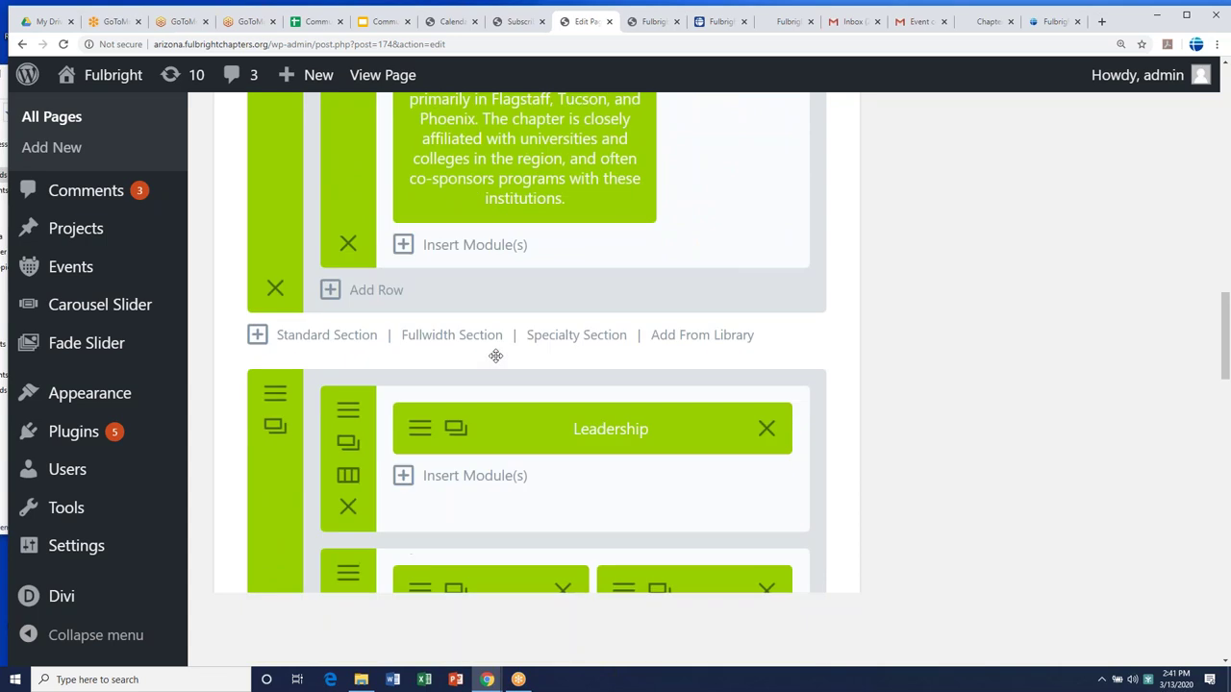
scroll(496, 356, down, 5)
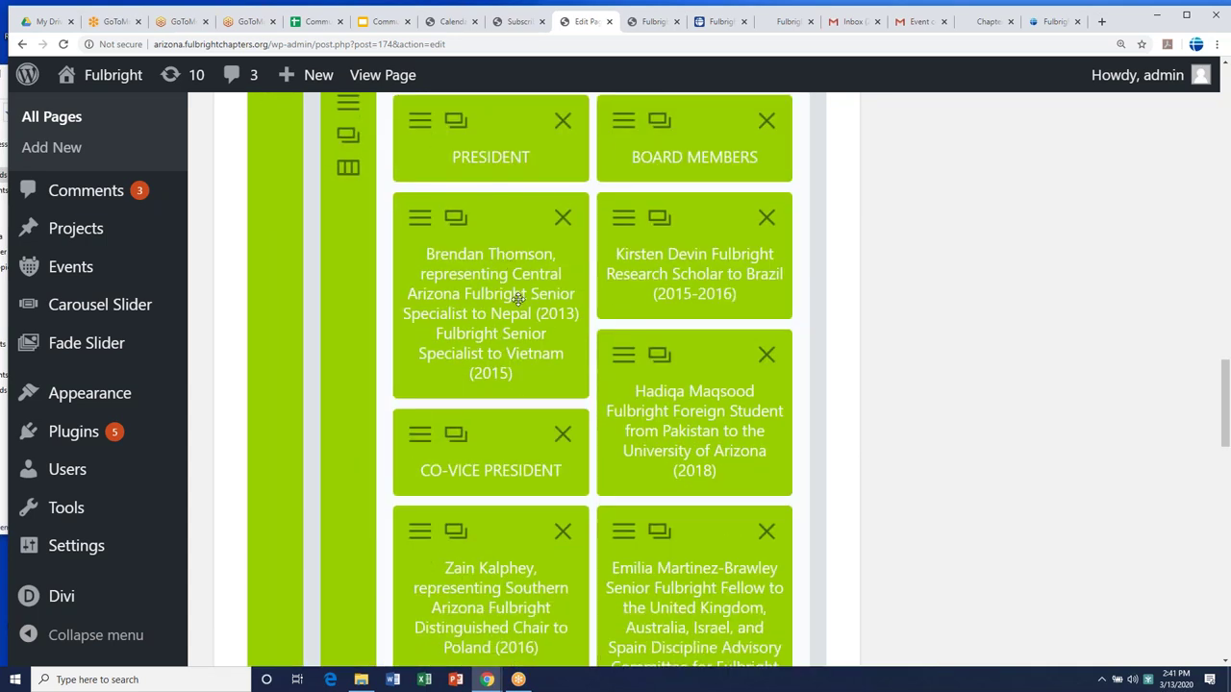
scroll(519, 317, up, 1)
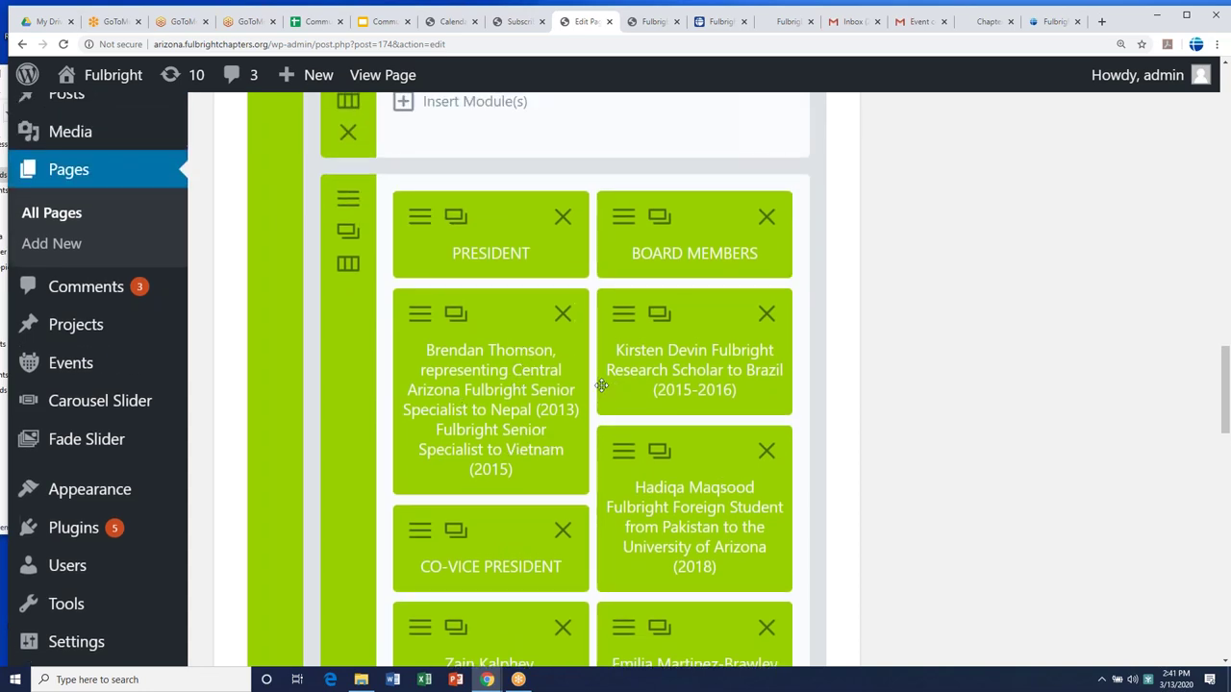
scroll(497, 374, down, 2)
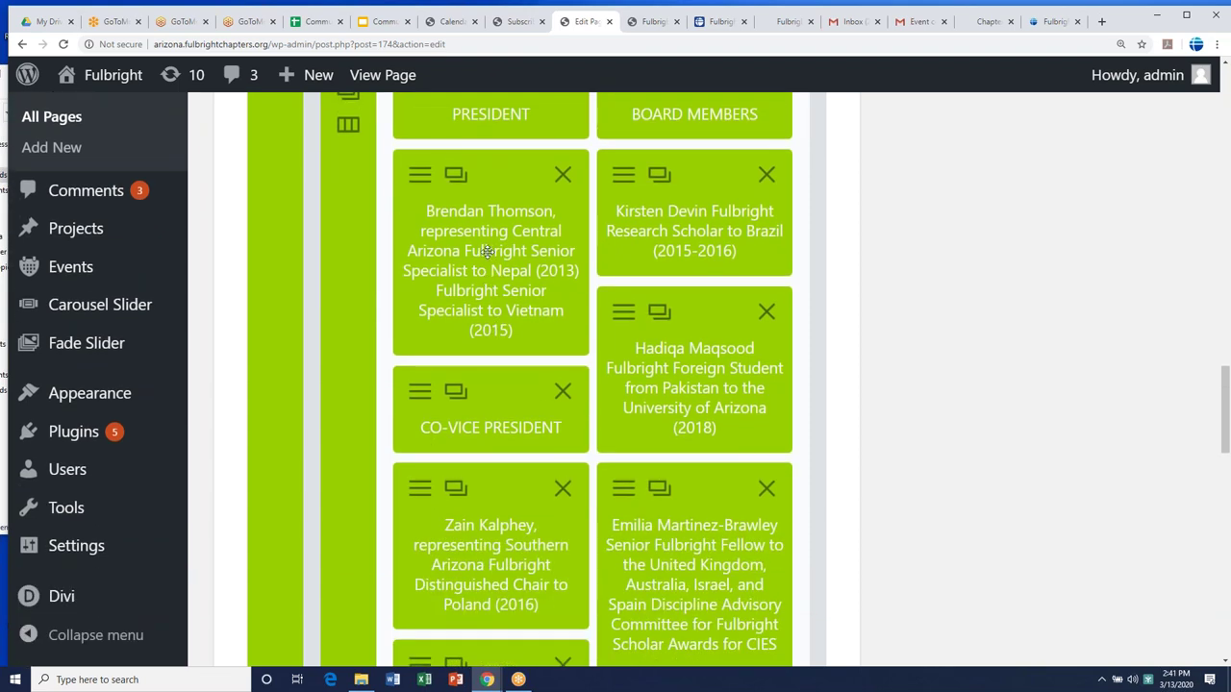
- Open the settings of the text module under the PRESIDENT heading, select its whole content text, and save and exit the module
click(421, 178)
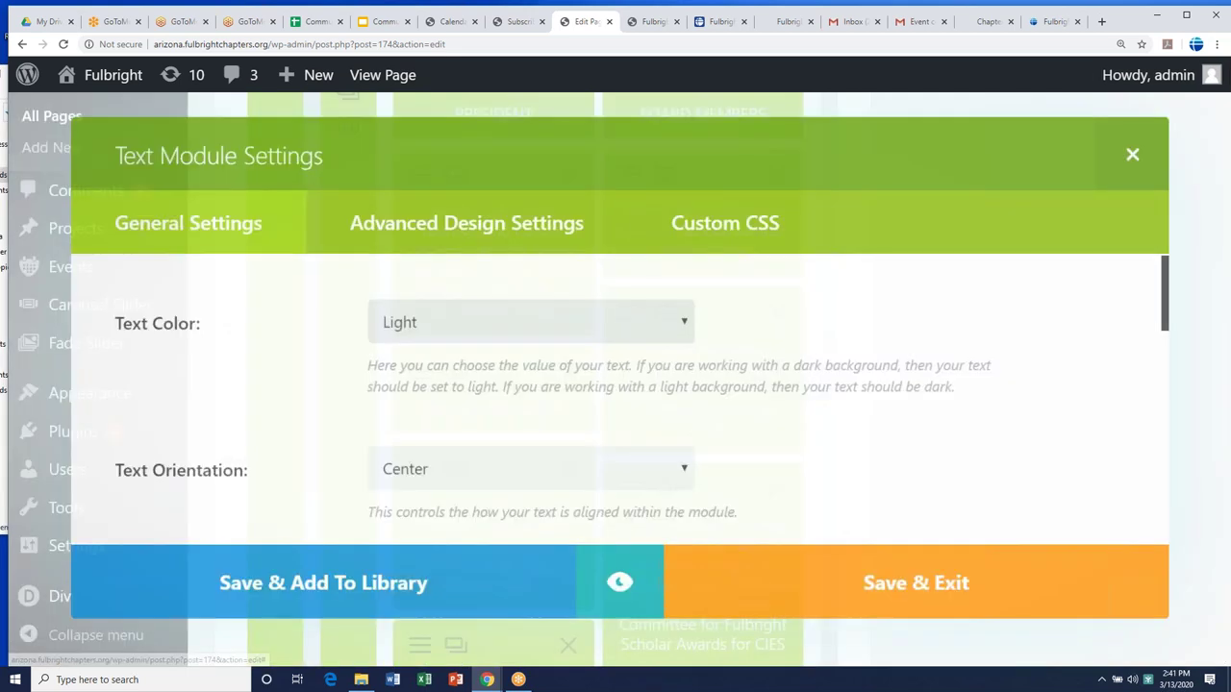
scroll(615, 395, down, 5)
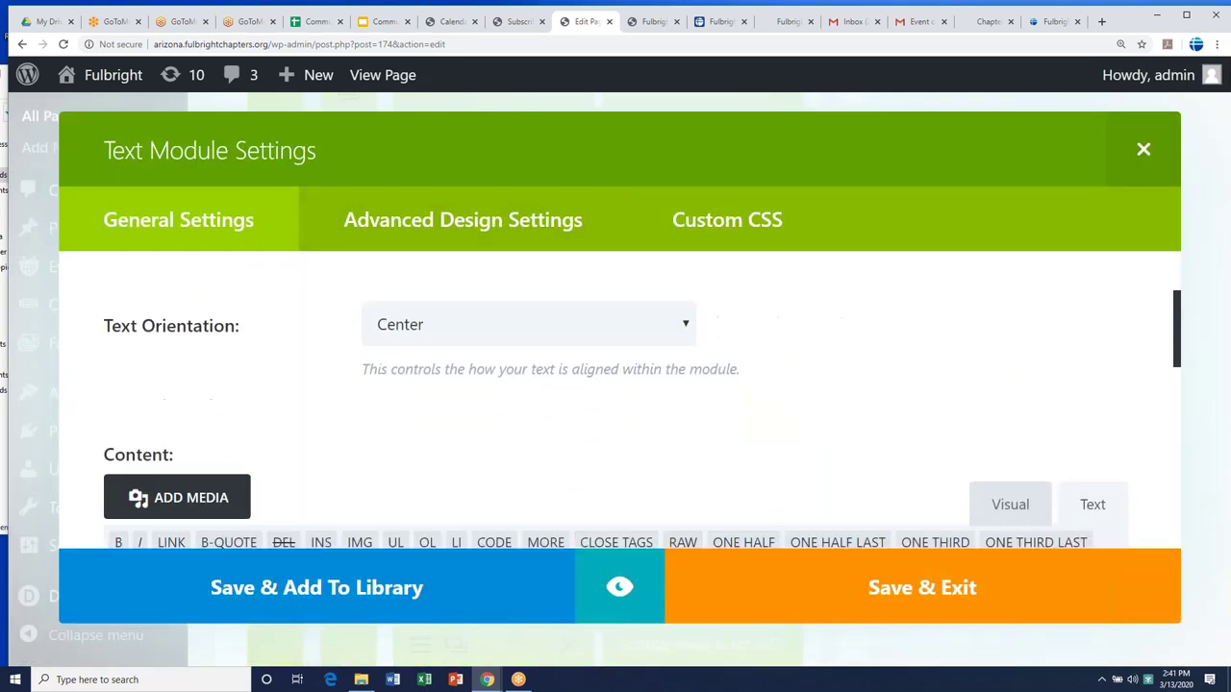
scroll(616, 394, down, 2)
scroll(616, 394, up, 3)
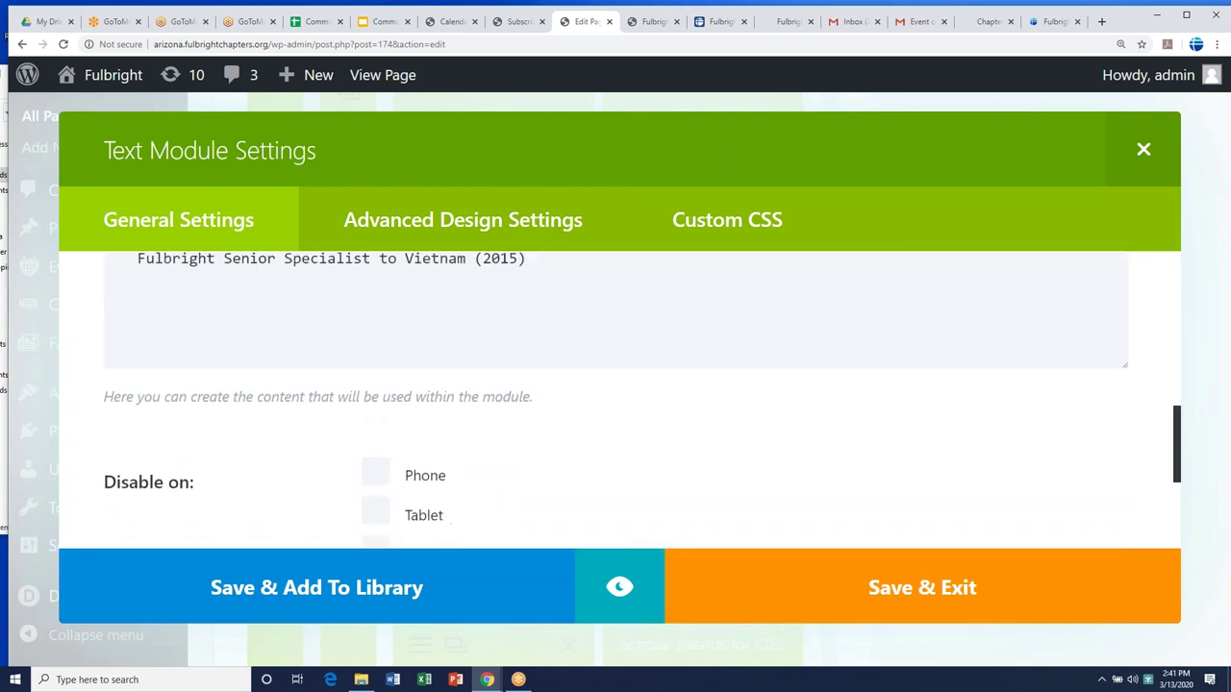
scroll(313, 378, up, 2)
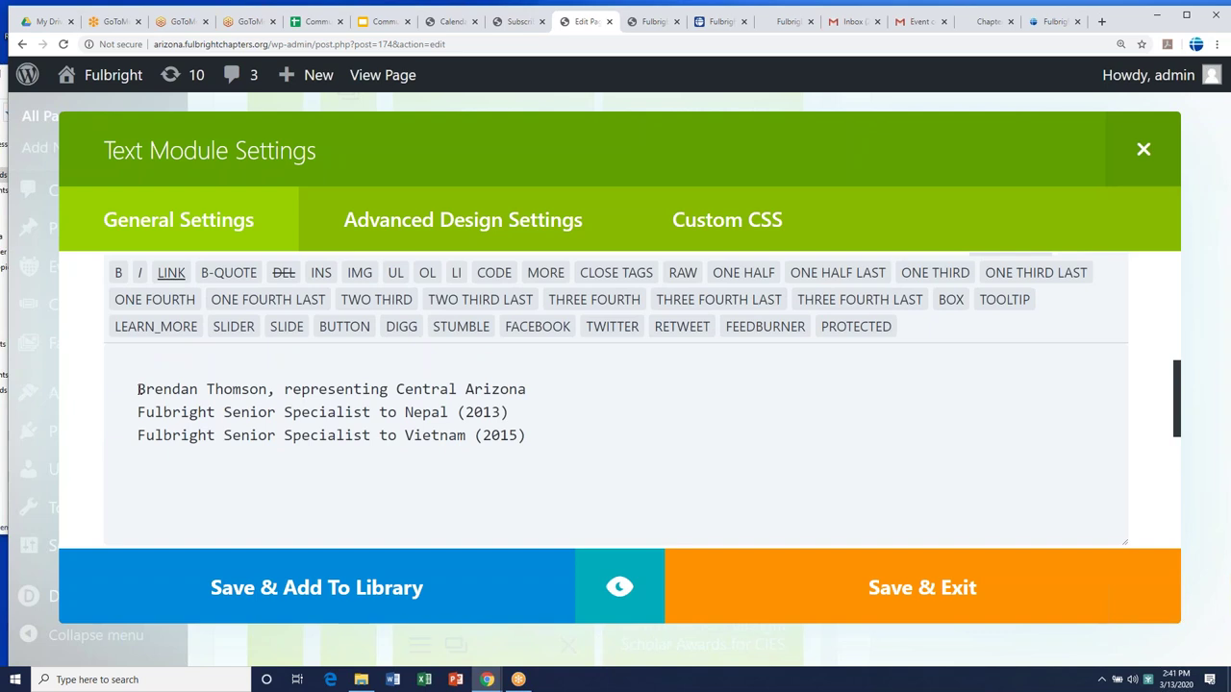
drag(138, 388, 567, 444)
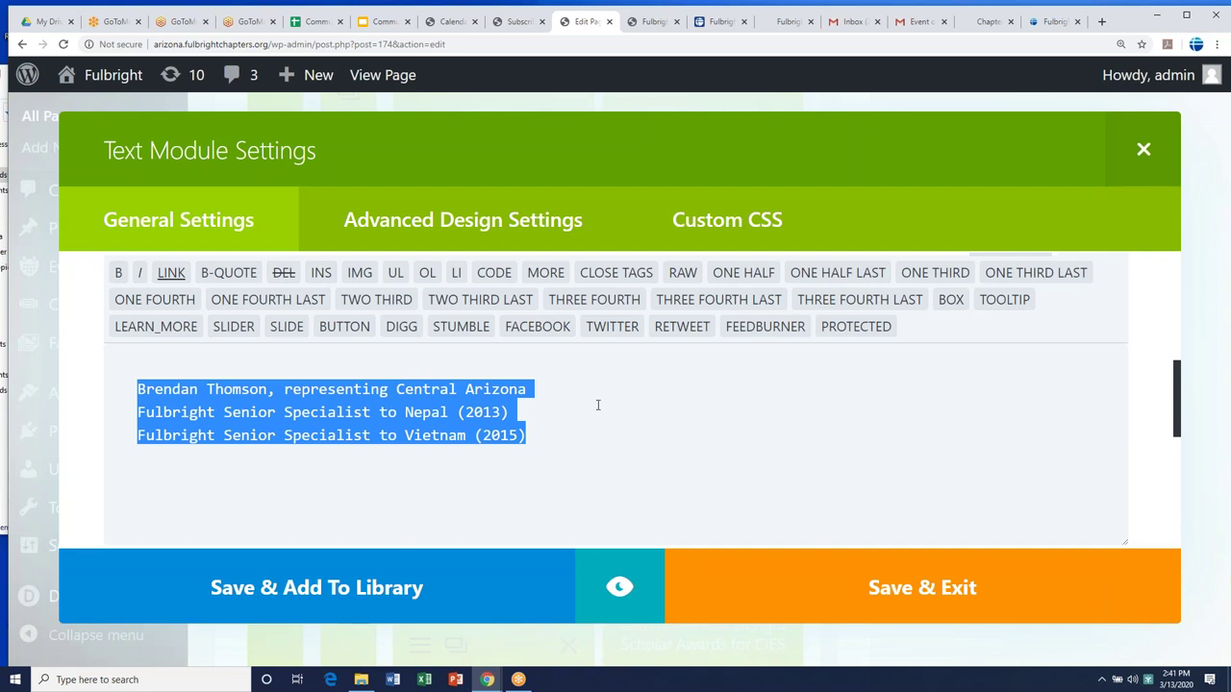
click(842, 583)
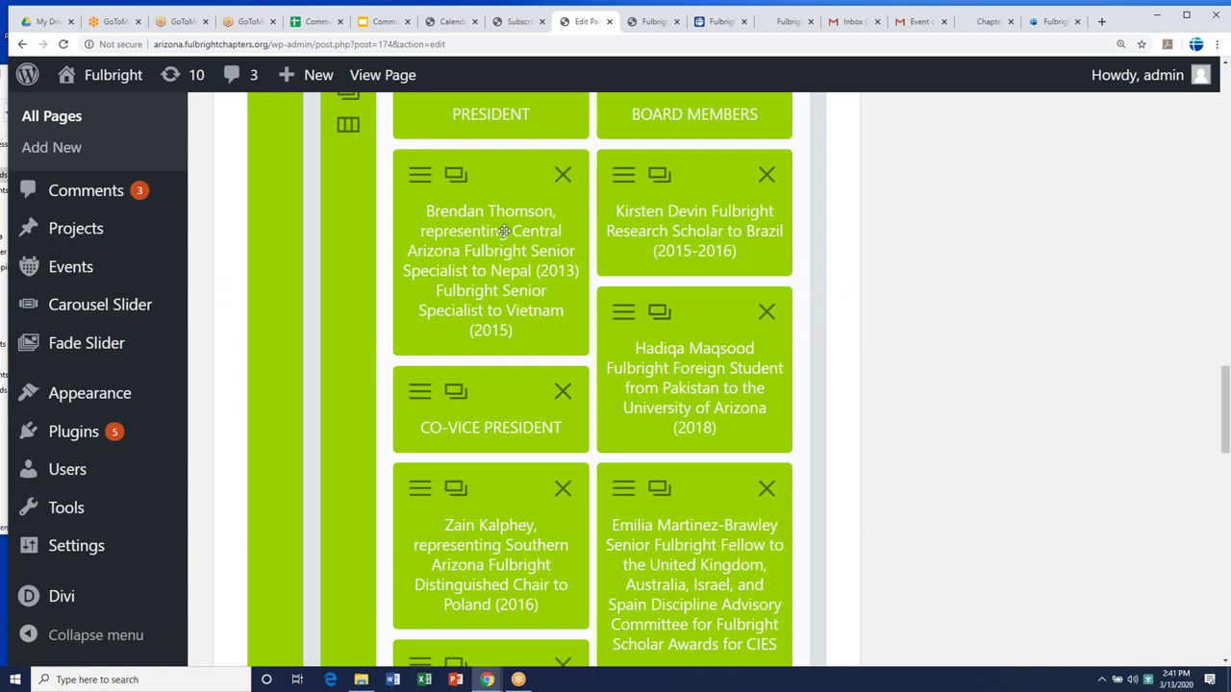
- Look through the remaining officer and board member modules in the About Us page's leadership section
scroll(503, 232, up, 2)
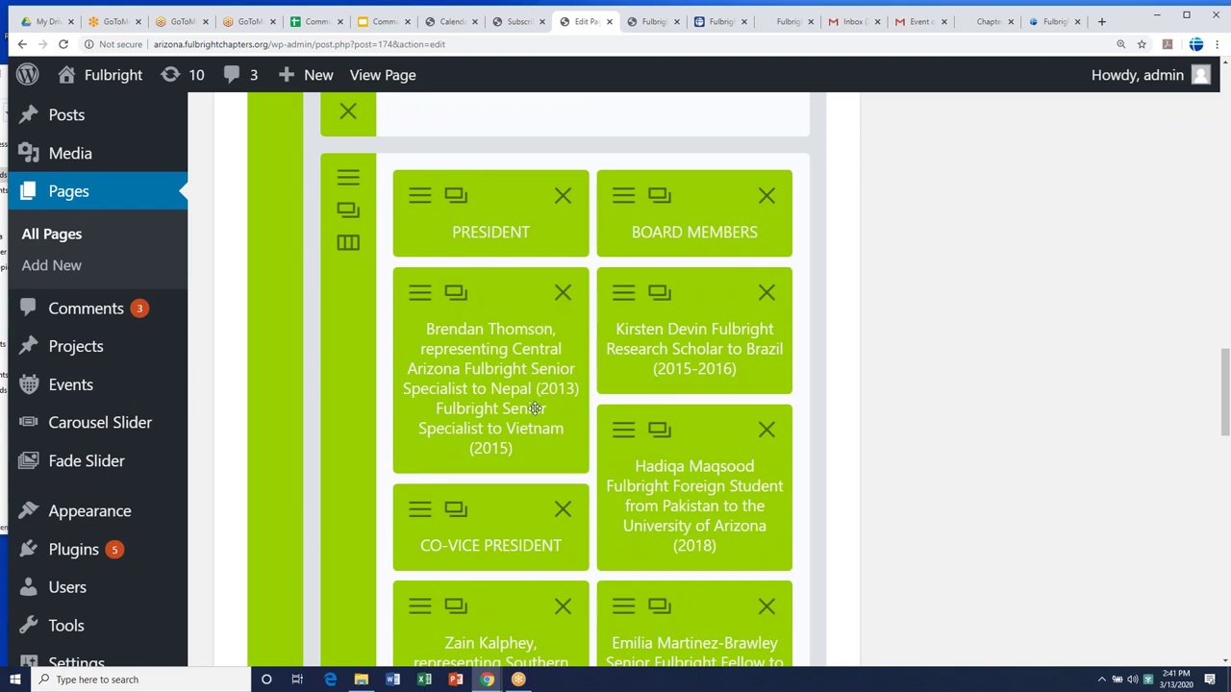
scroll(535, 408, down, 3)
scroll(535, 409, down, 5)
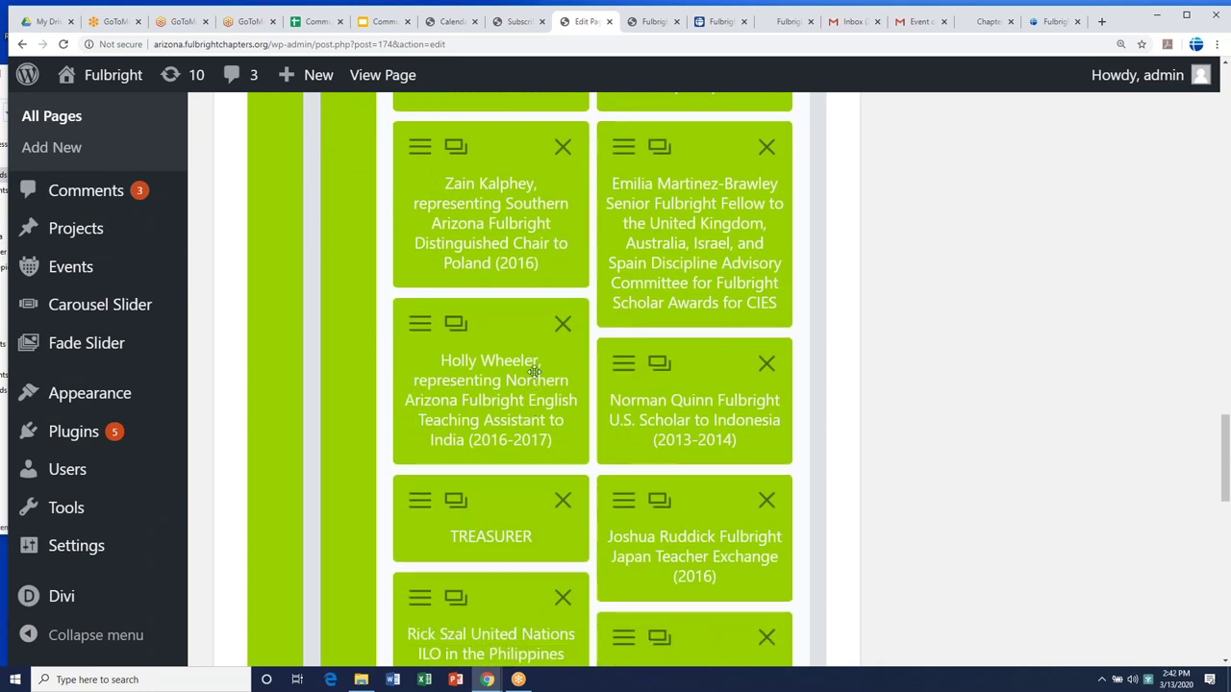
scroll(535, 372, down, 5)
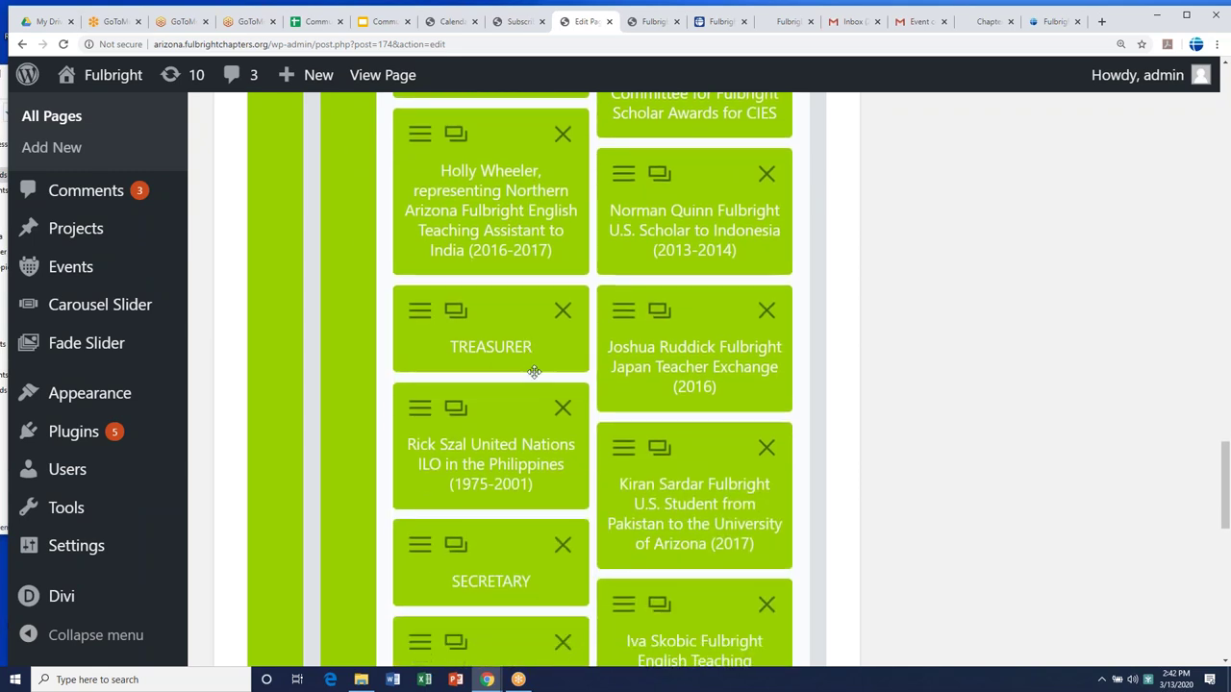
scroll(534, 373, down, 4)
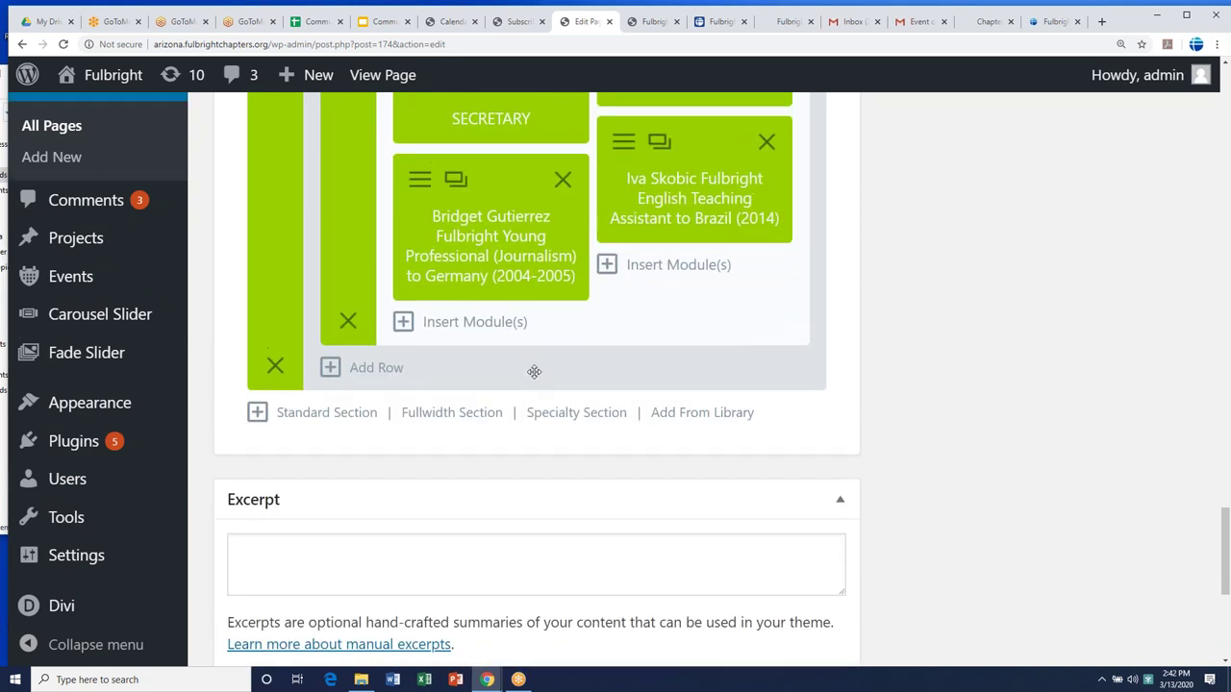
scroll(535, 372, up, 3)
scroll(534, 373, up, 6)
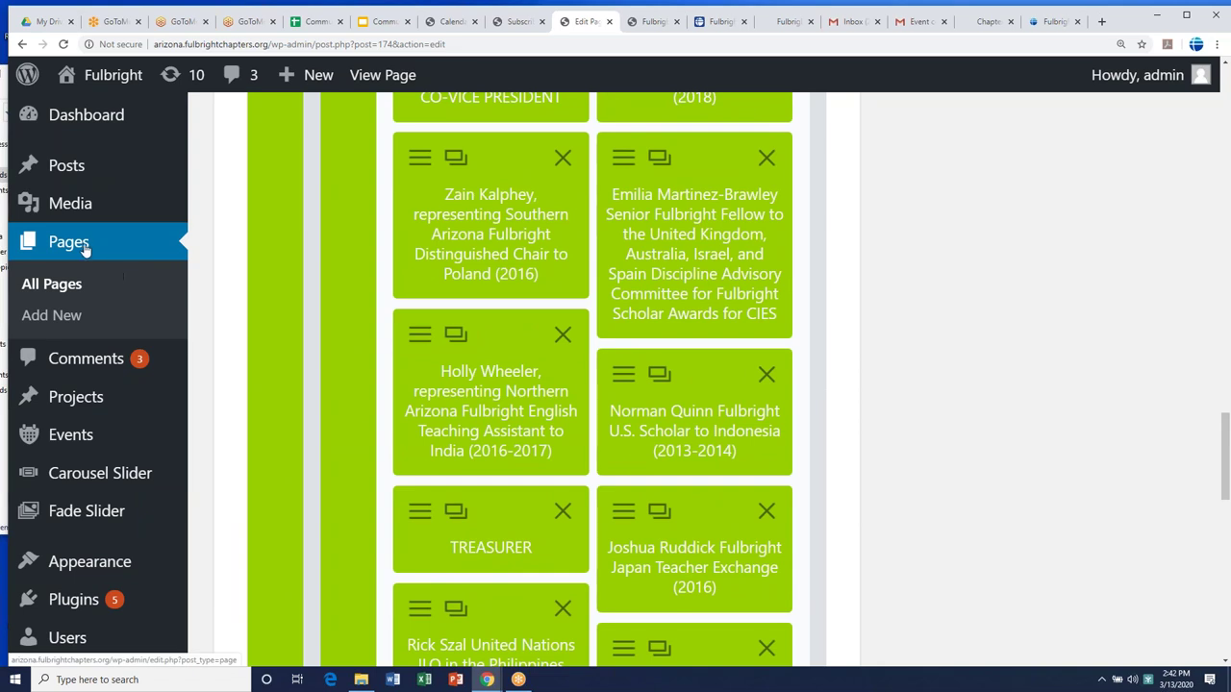
- Leave the About Us editor without updating the page, return to the pages list and look through it
click(84, 247)
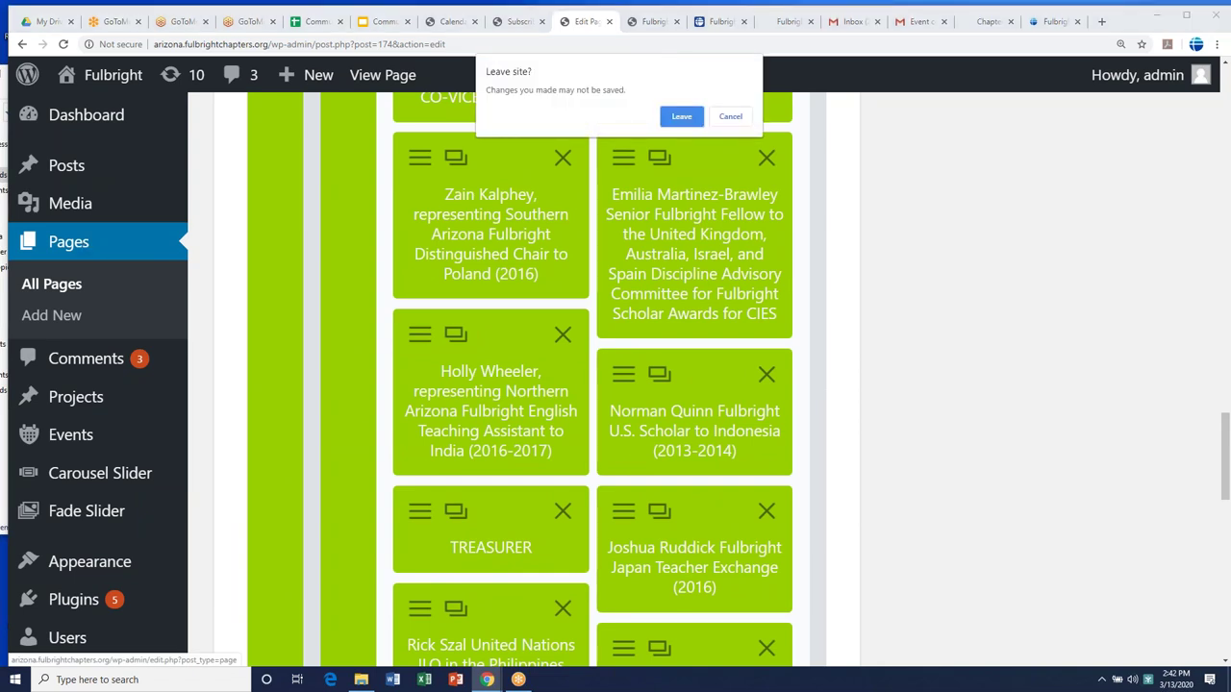
click(681, 117)
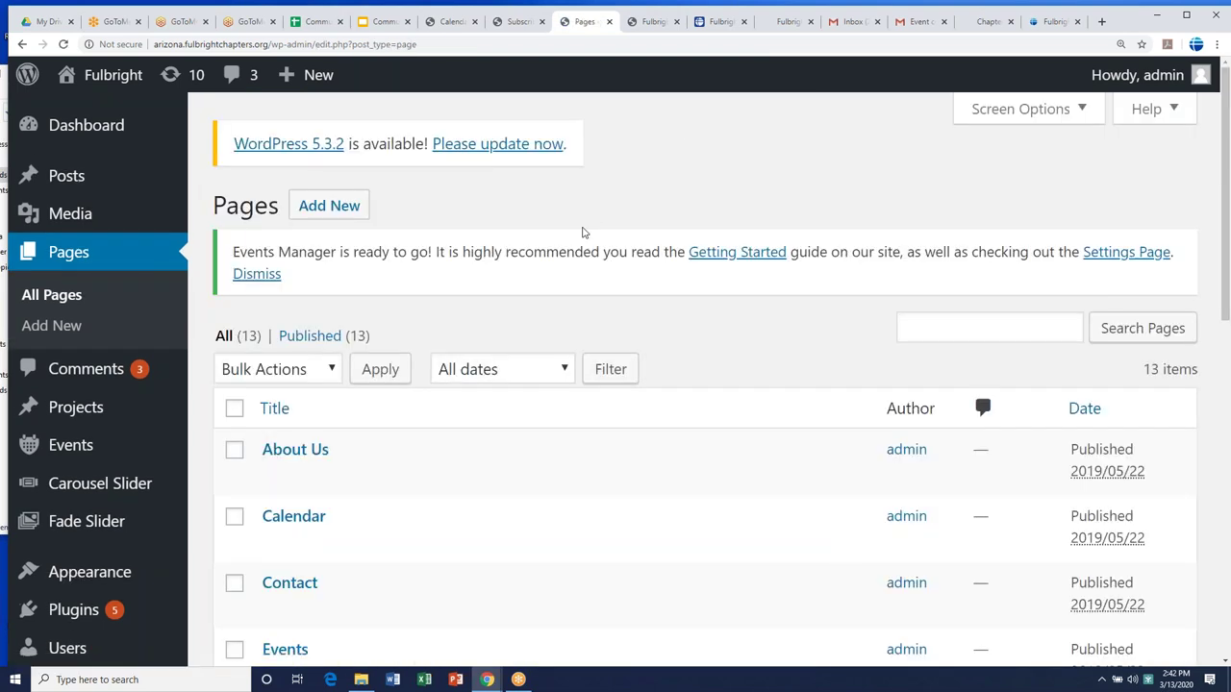
scroll(582, 233, down, 5)
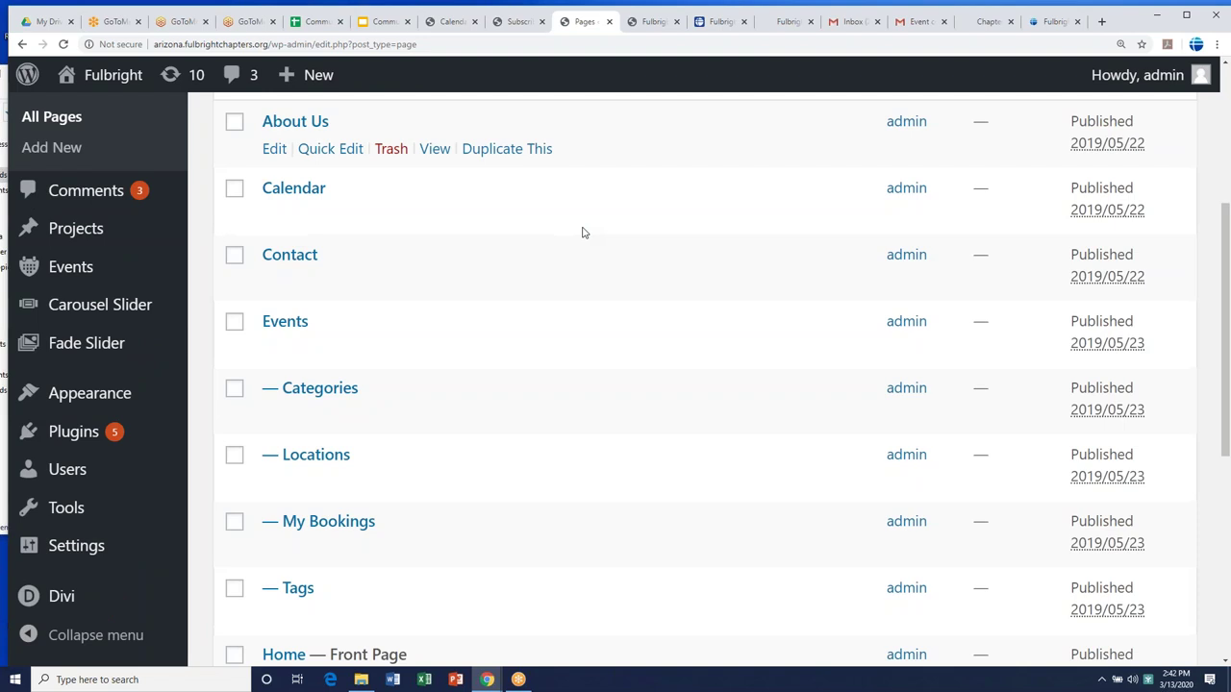
scroll(500, 288, down, 2)
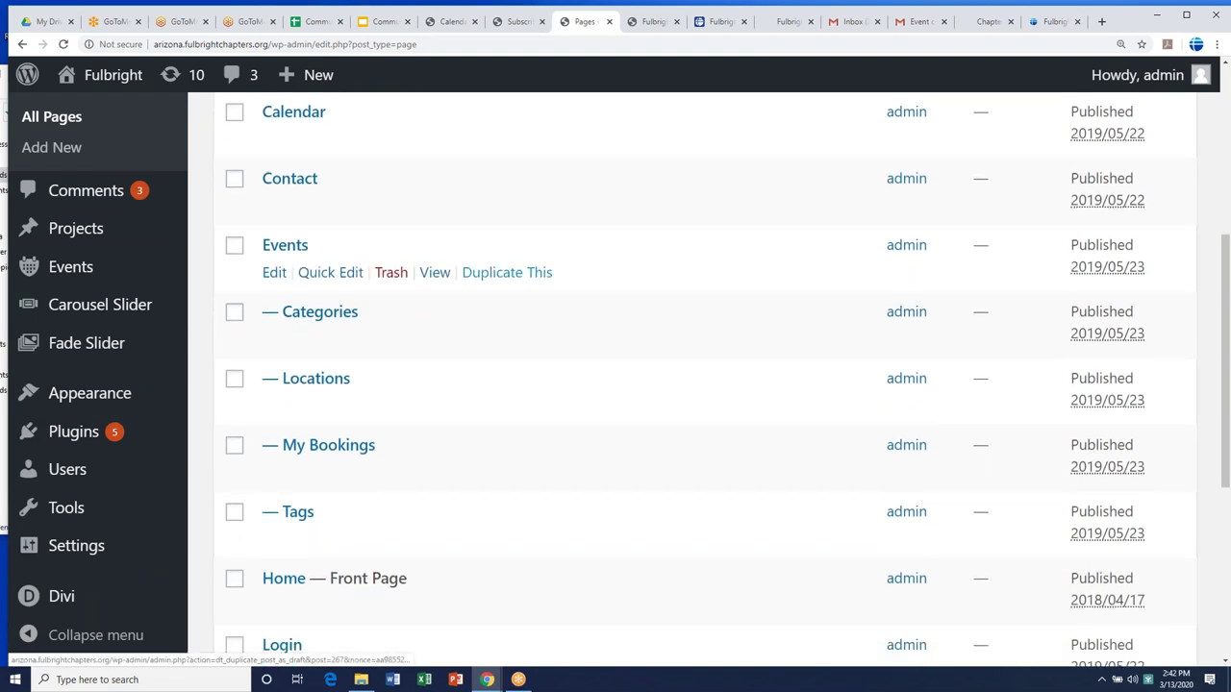
- Look through the full pages list and the admin menu's Appearance options
scroll(704, 380, down, 3)
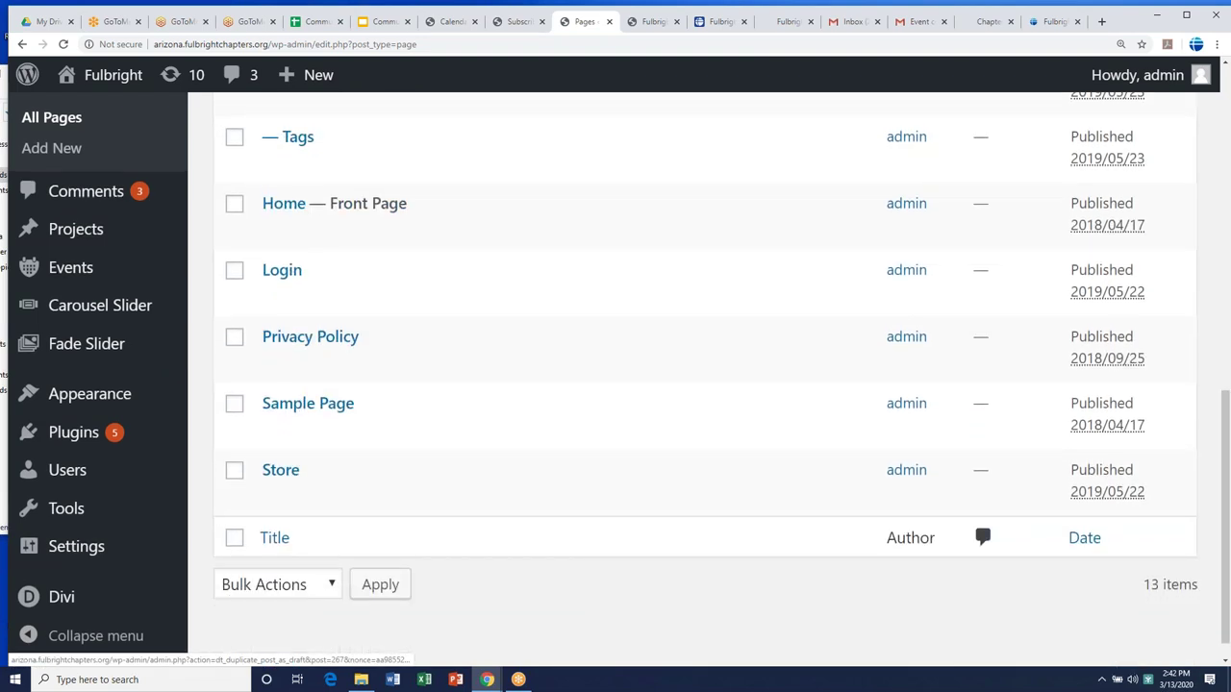
scroll(705, 380, up, 3)
scroll(500, 346, up, 2)
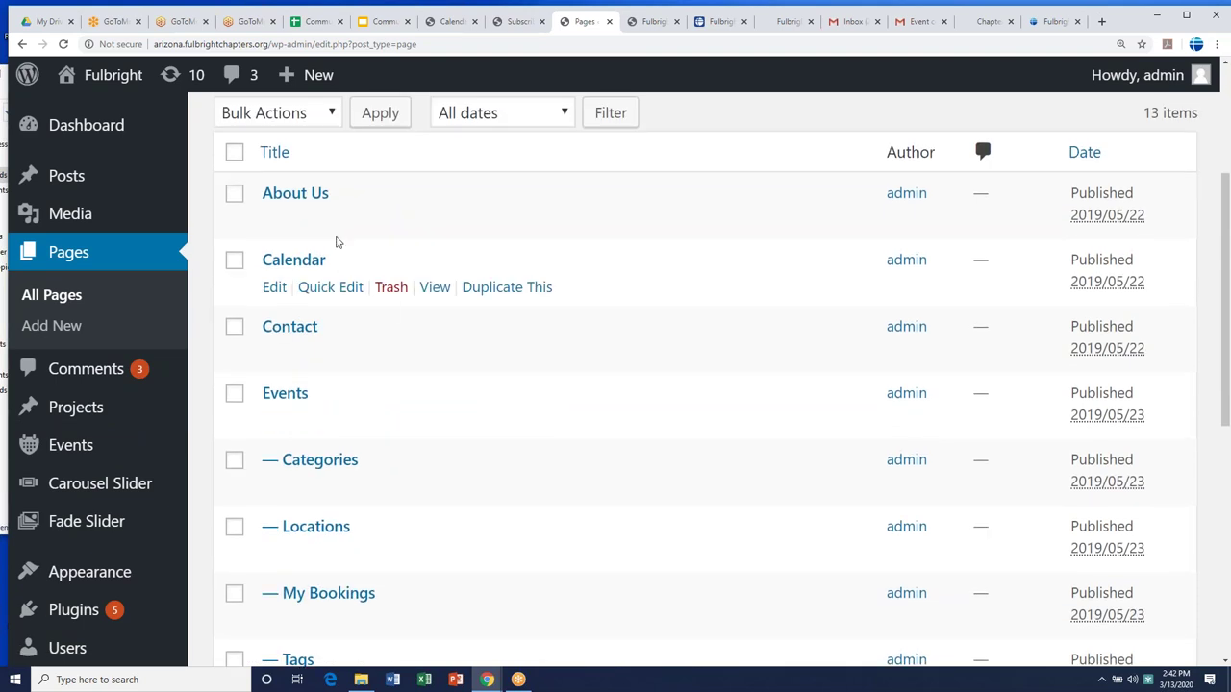
scroll(337, 241, up, 1)
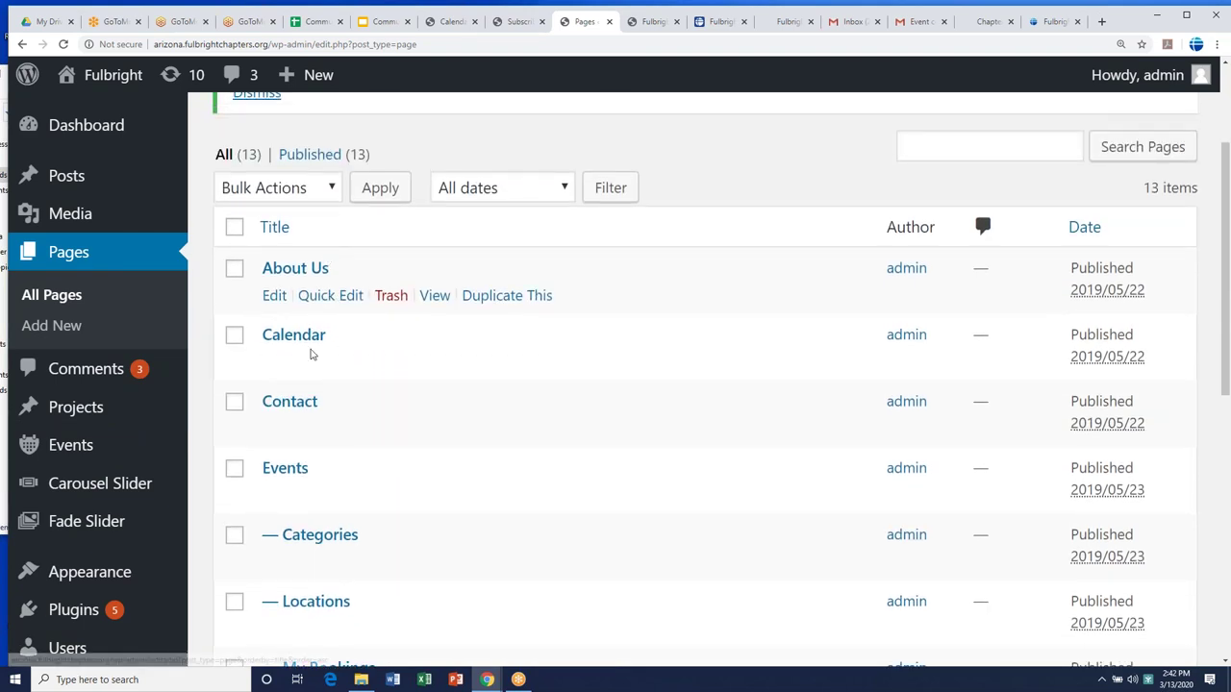
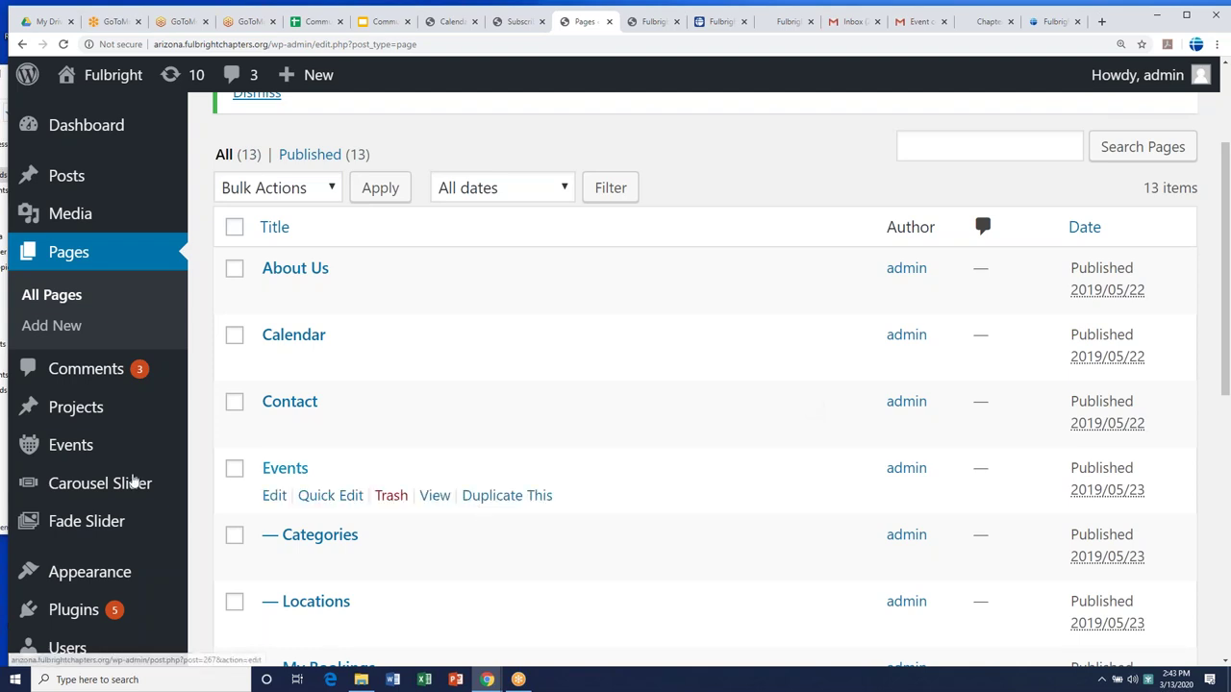
mouse_move(101, 508)
scroll(101, 508, down, 1)
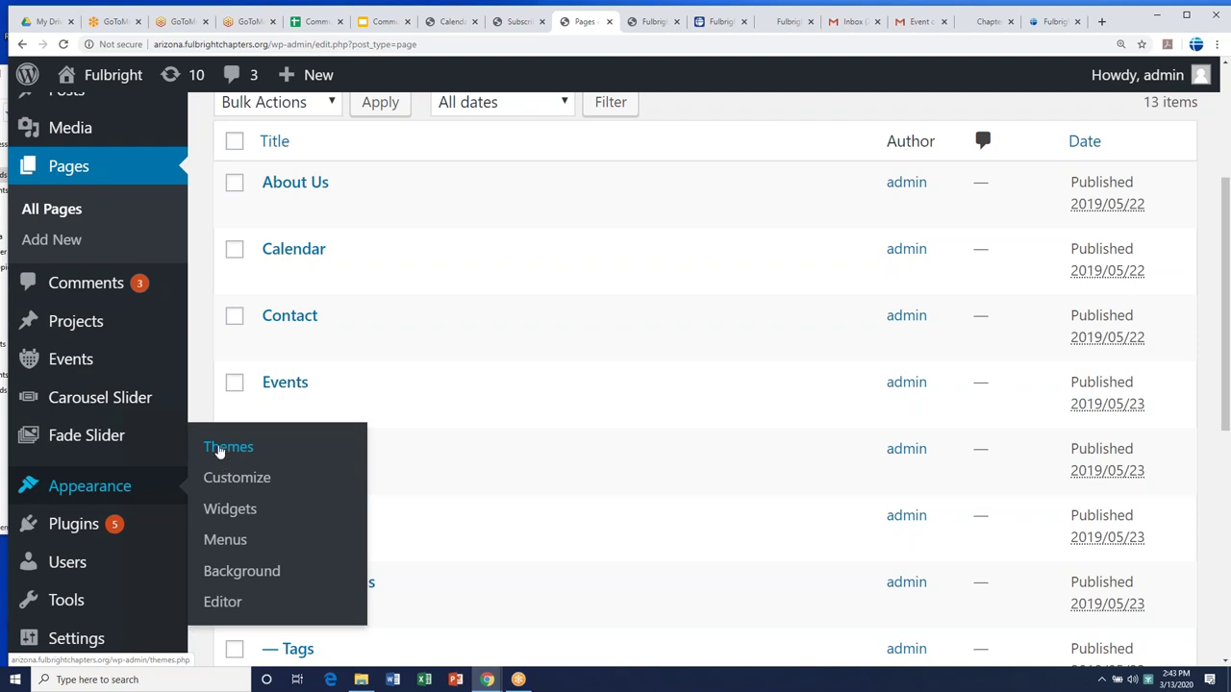
scroll(452, 346, up, 1)
scroll(452, 346, up, 3)
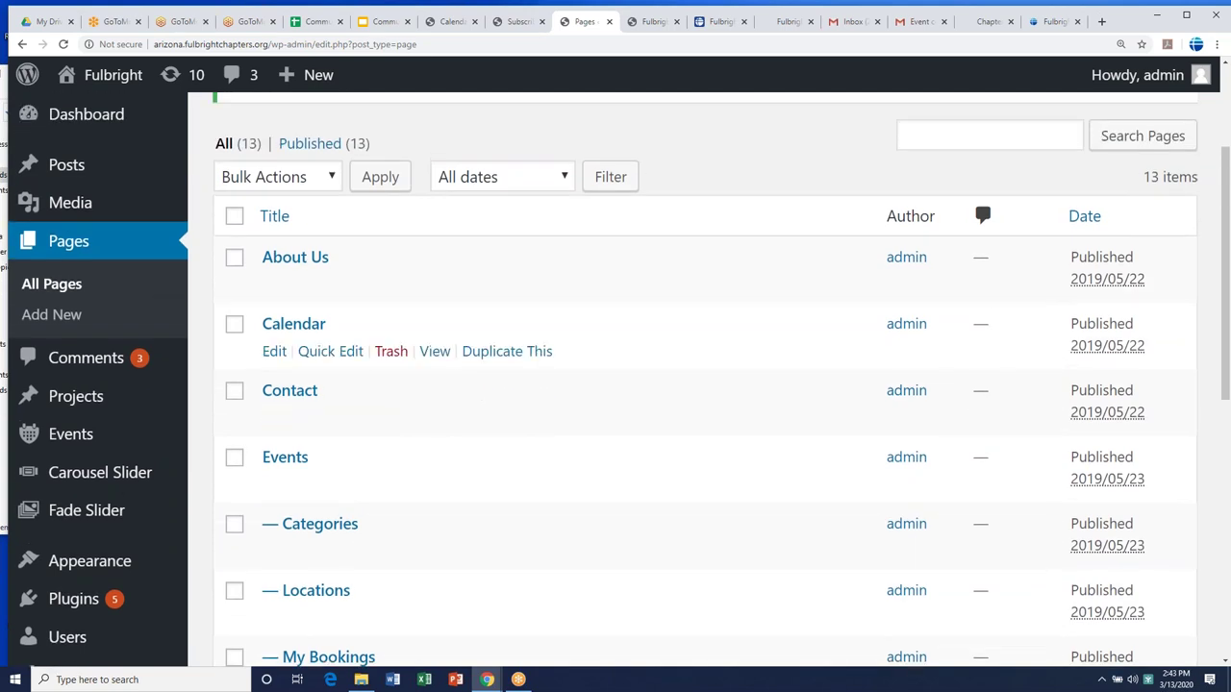
scroll(452, 375, up, 3)
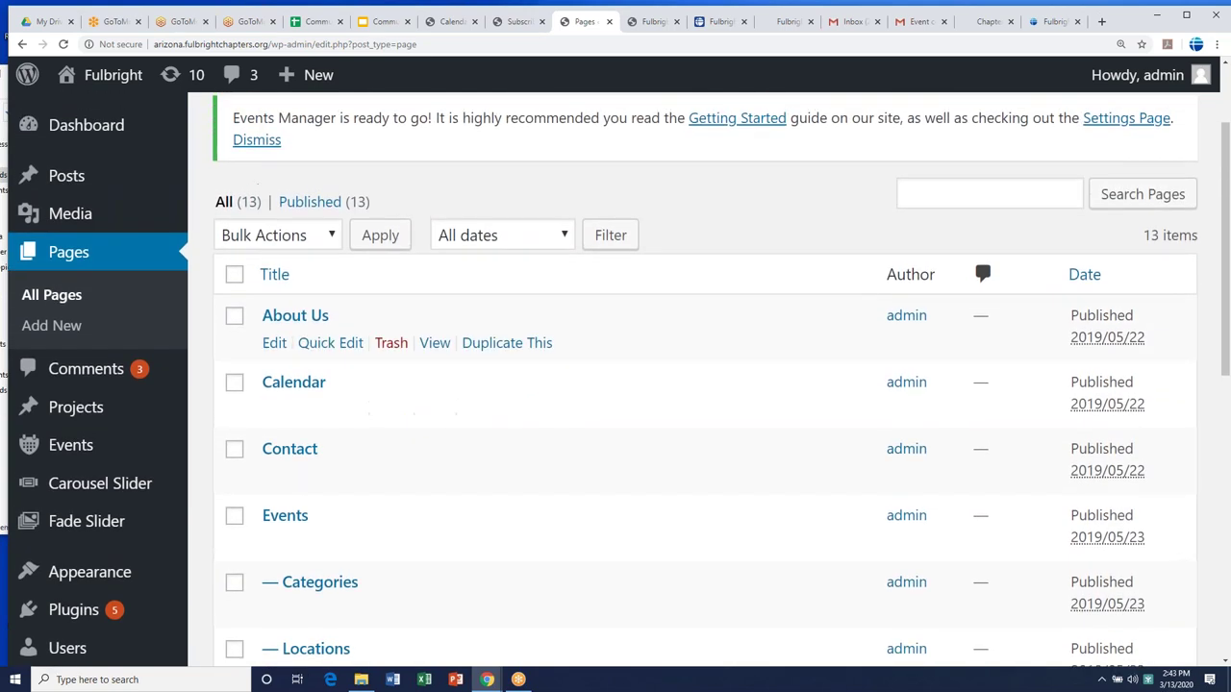
mouse_move(64, 180)
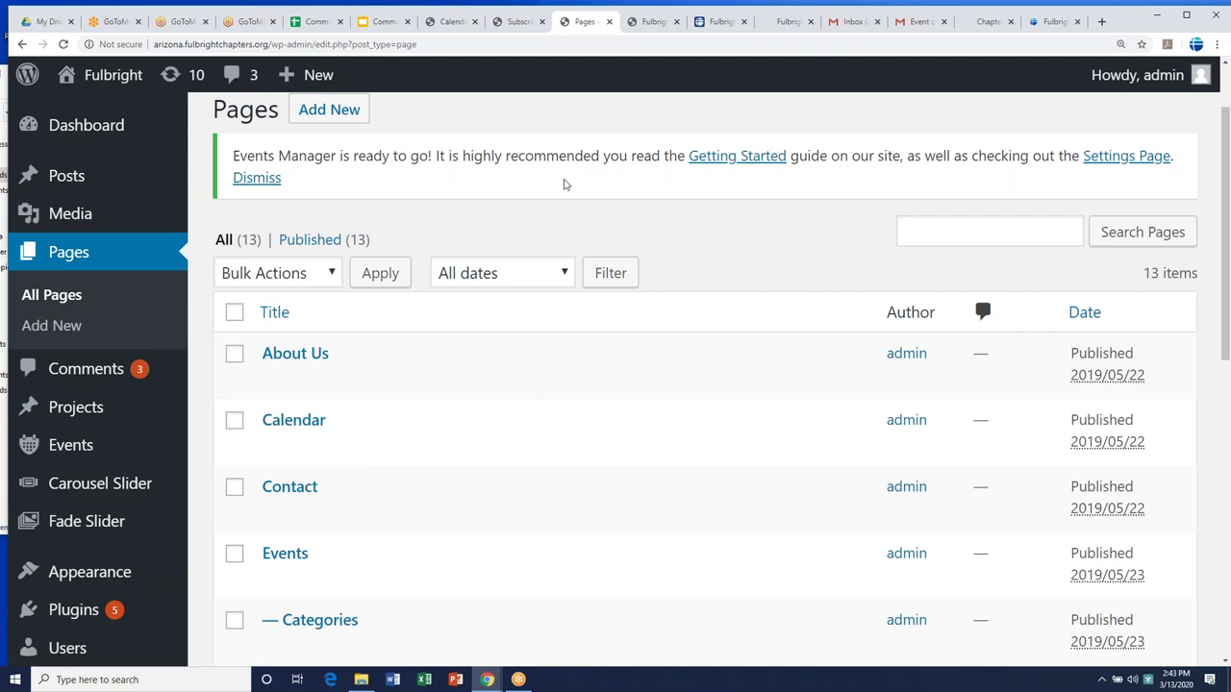
scroll(566, 184, up, 1)
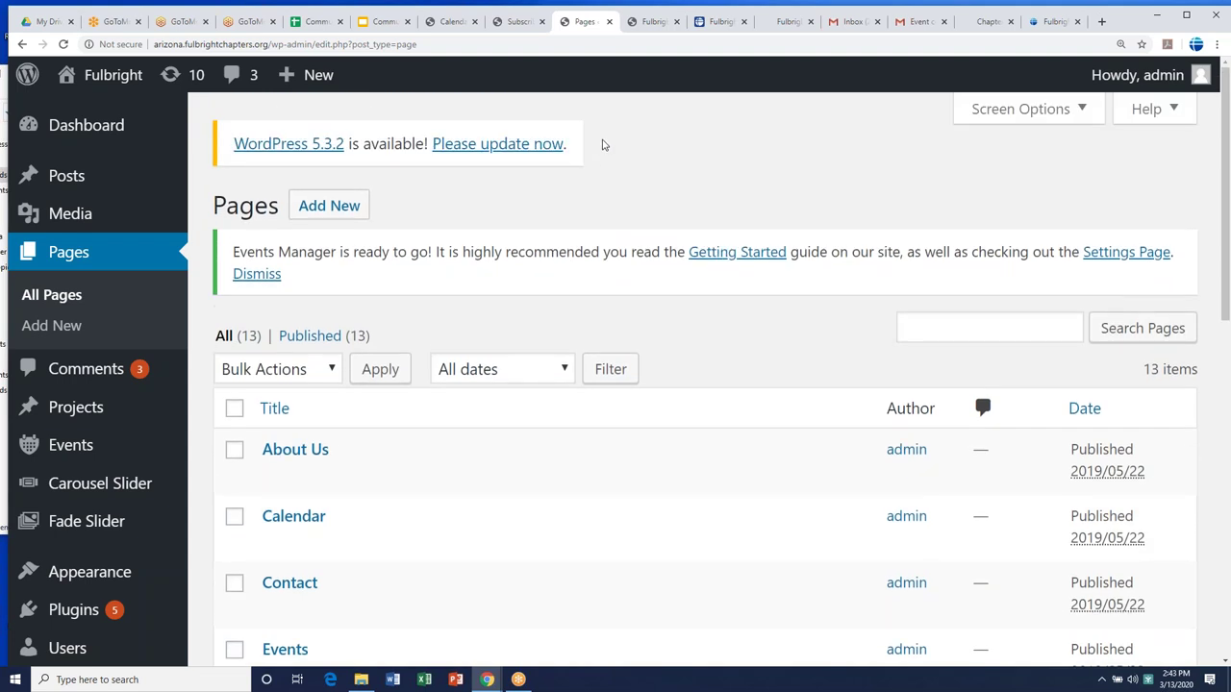
- View the Fulbrighter network home page and the Georgia chapter's mailing list and calendar pages, and return to the Arizona pages list
click(717, 21)
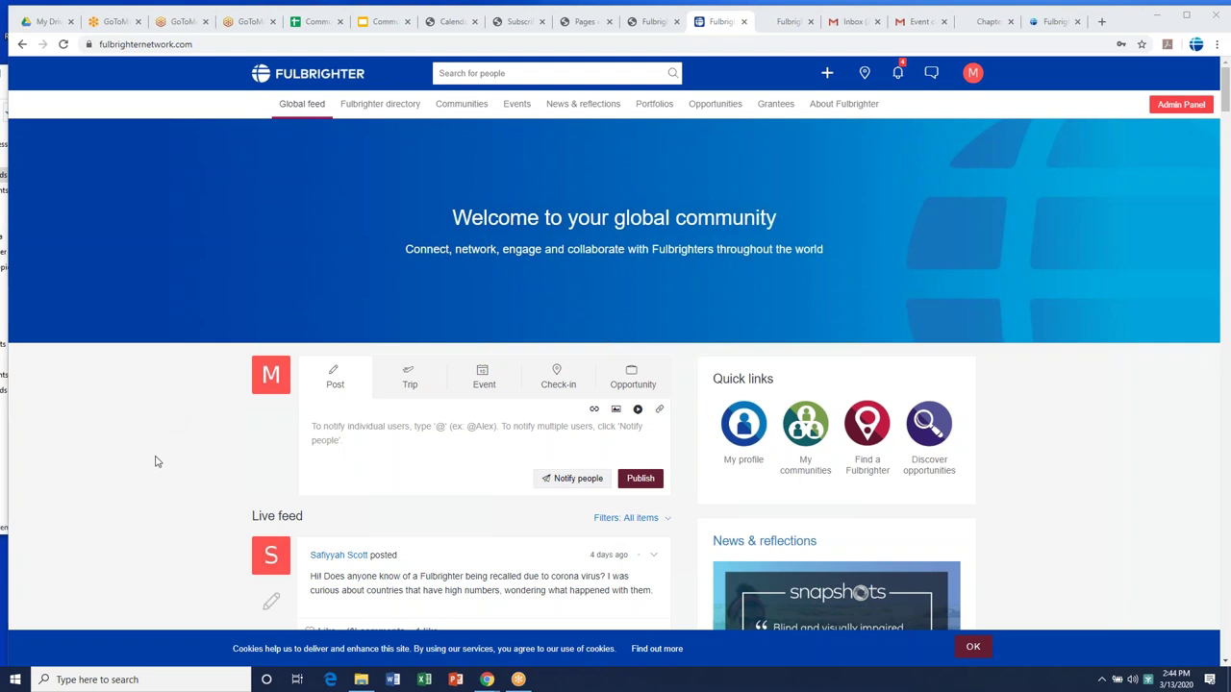
click(504, 29)
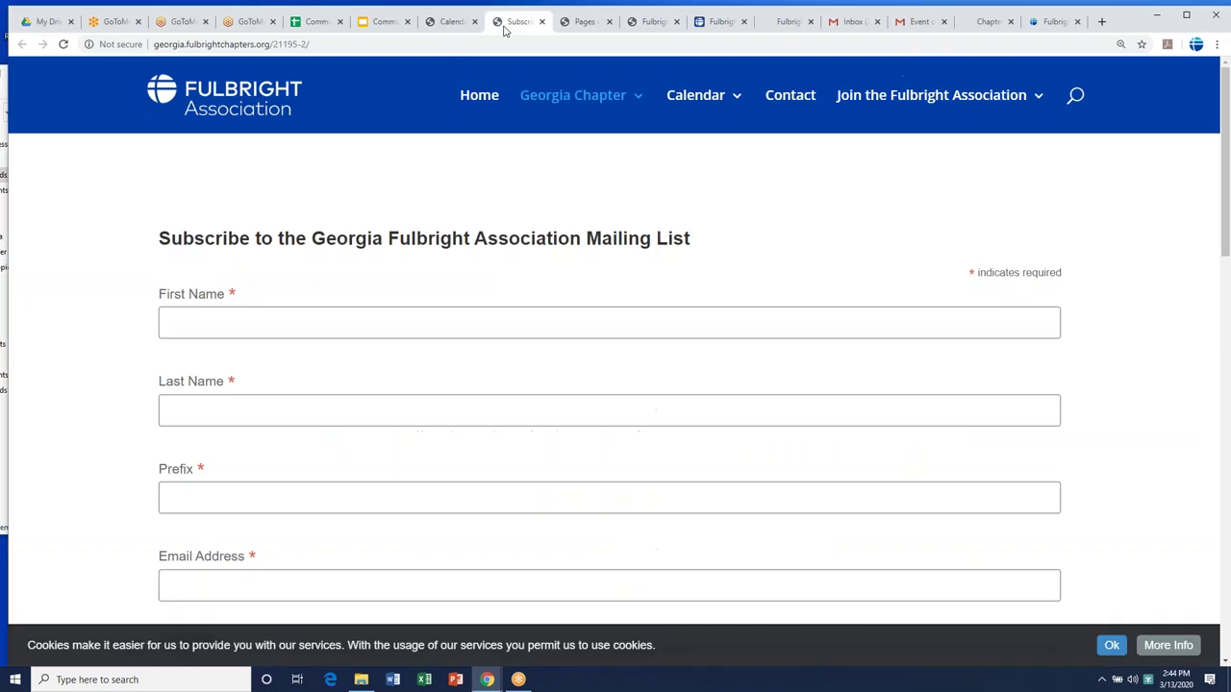
click(452, 24)
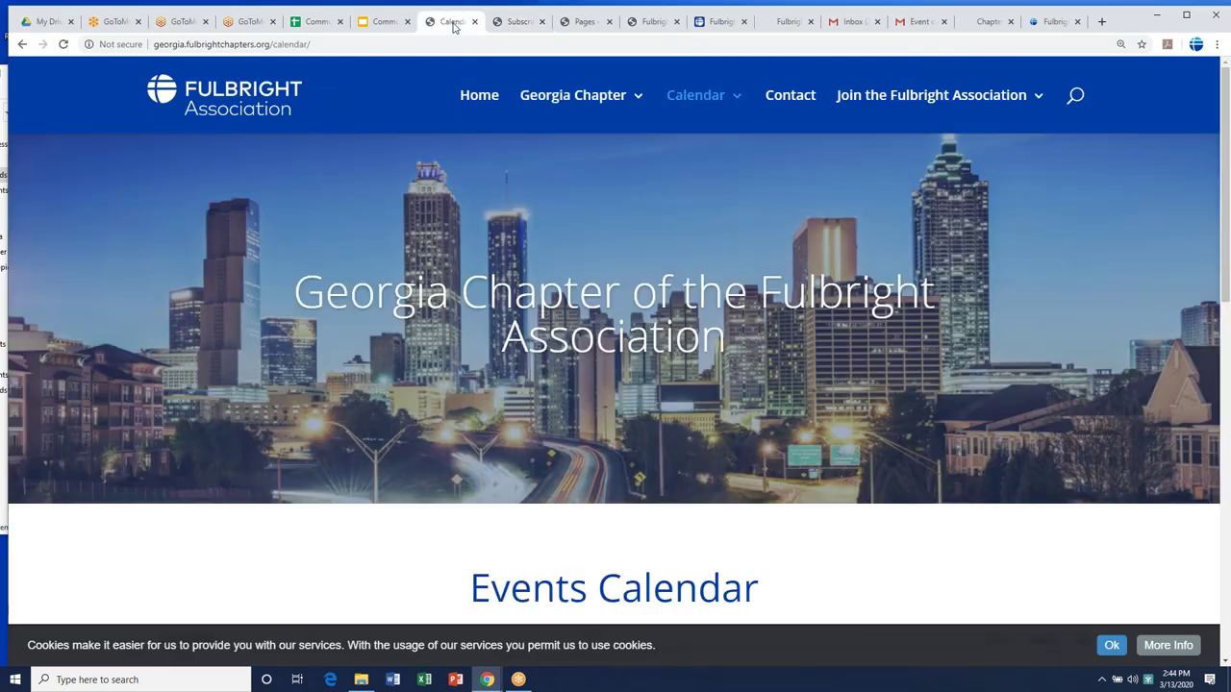
click(583, 21)
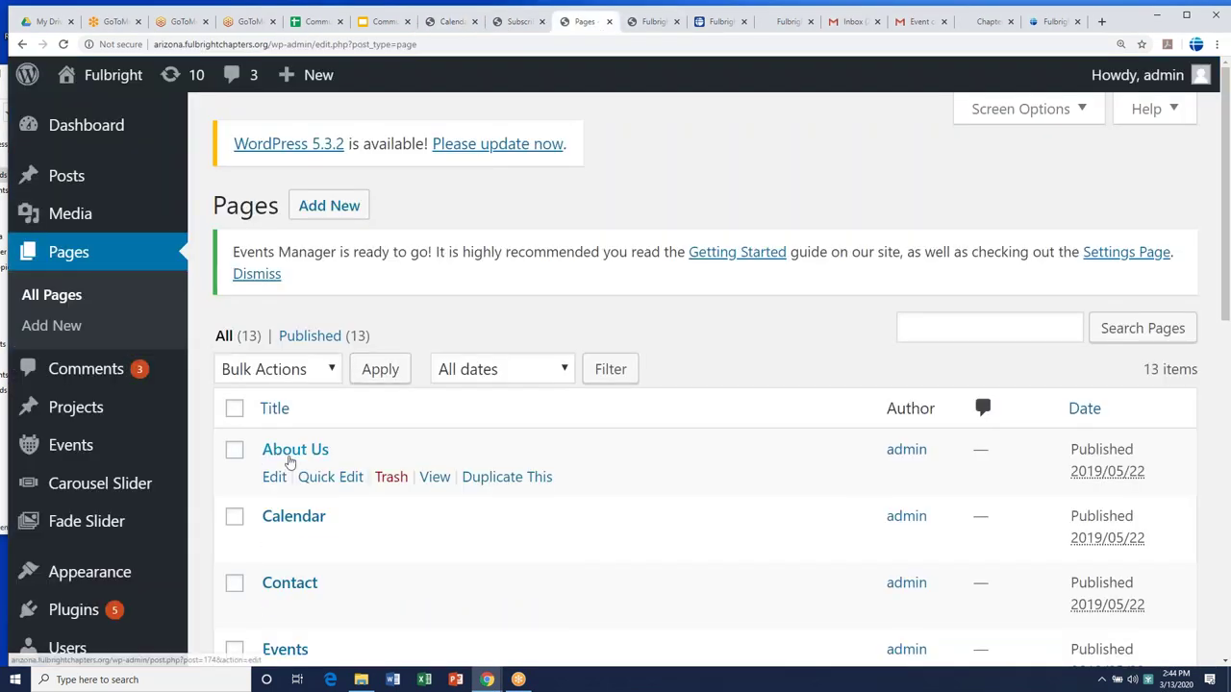
scroll(320, 290, down, 1)
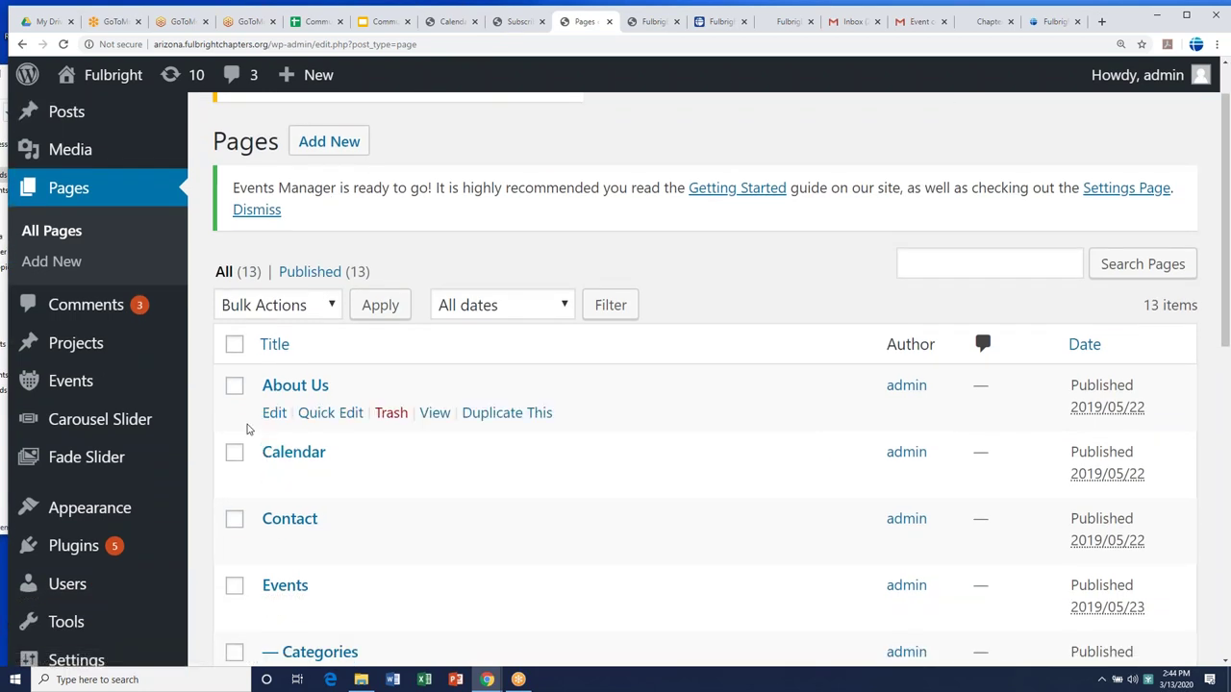
scroll(204, 416, up, 1)
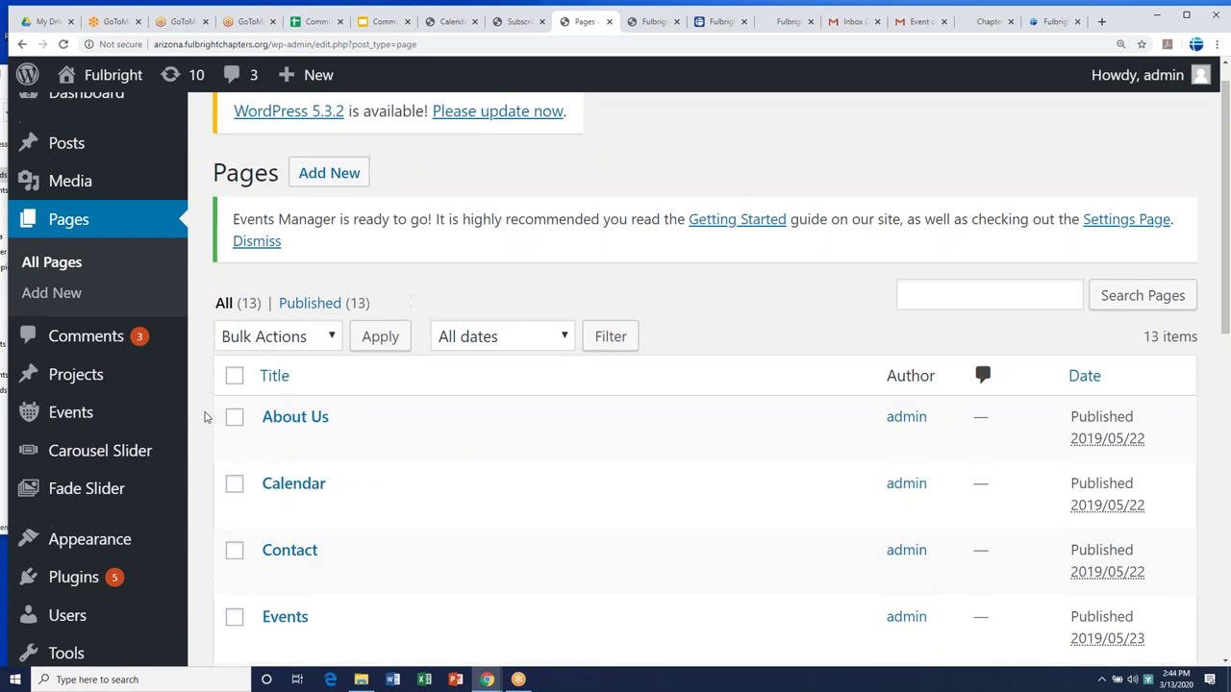
scroll(205, 417, down, 1)
scroll(205, 416, up, 2)
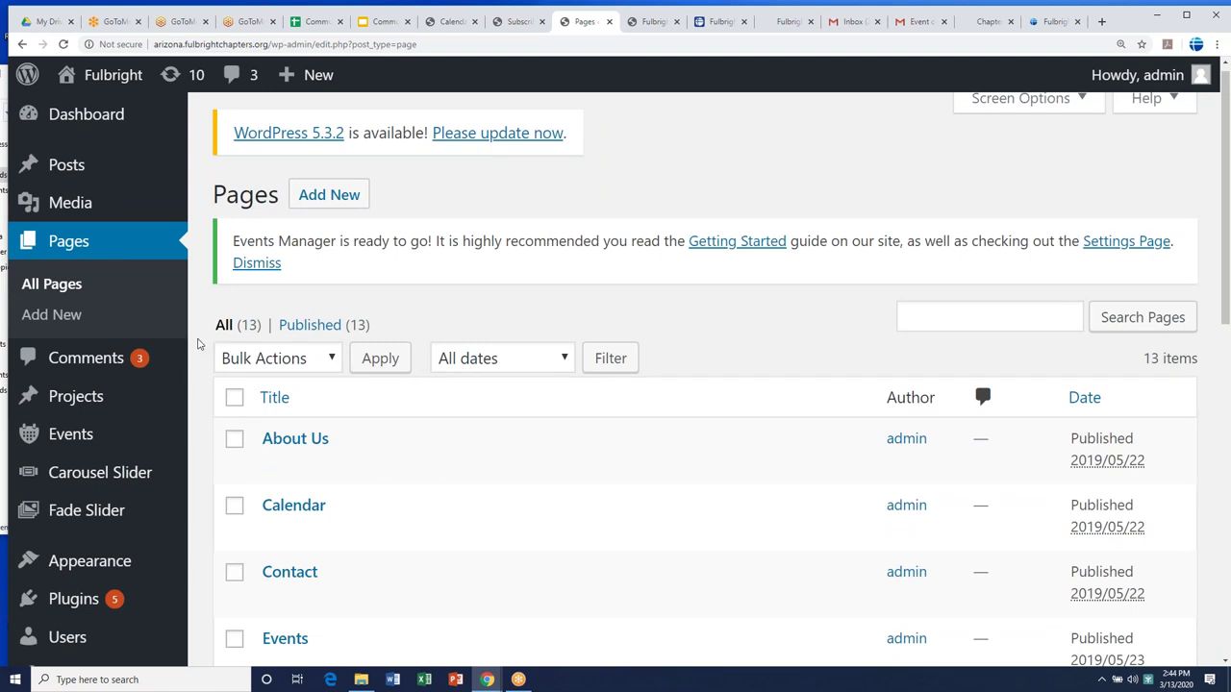
- View the Arizona chapter website's Fulbright Forum event, home page and events calendar page
click(634, 25)
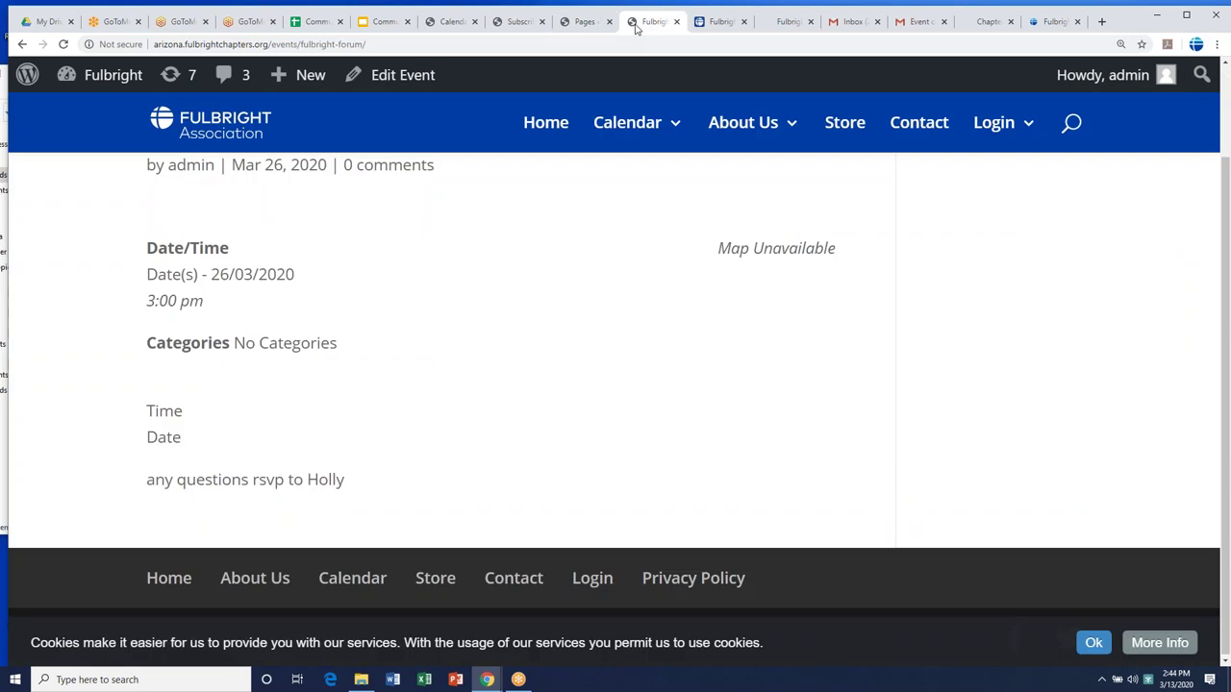
scroll(608, 301, up, 2)
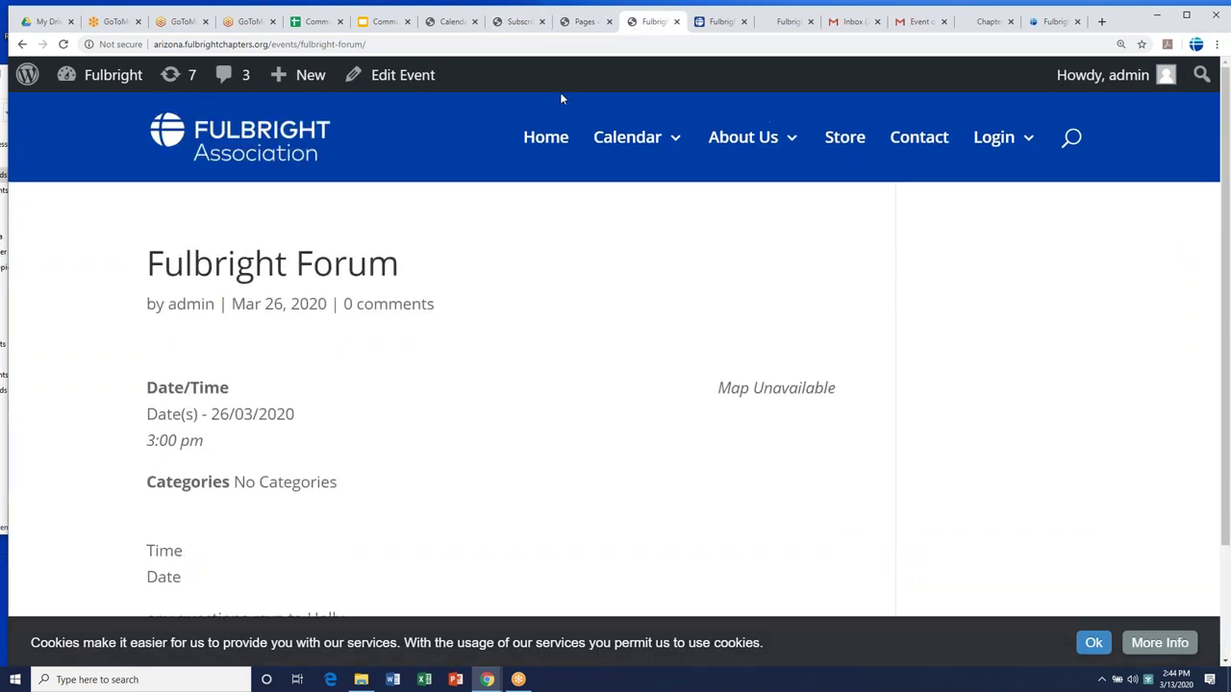
click(546, 142)
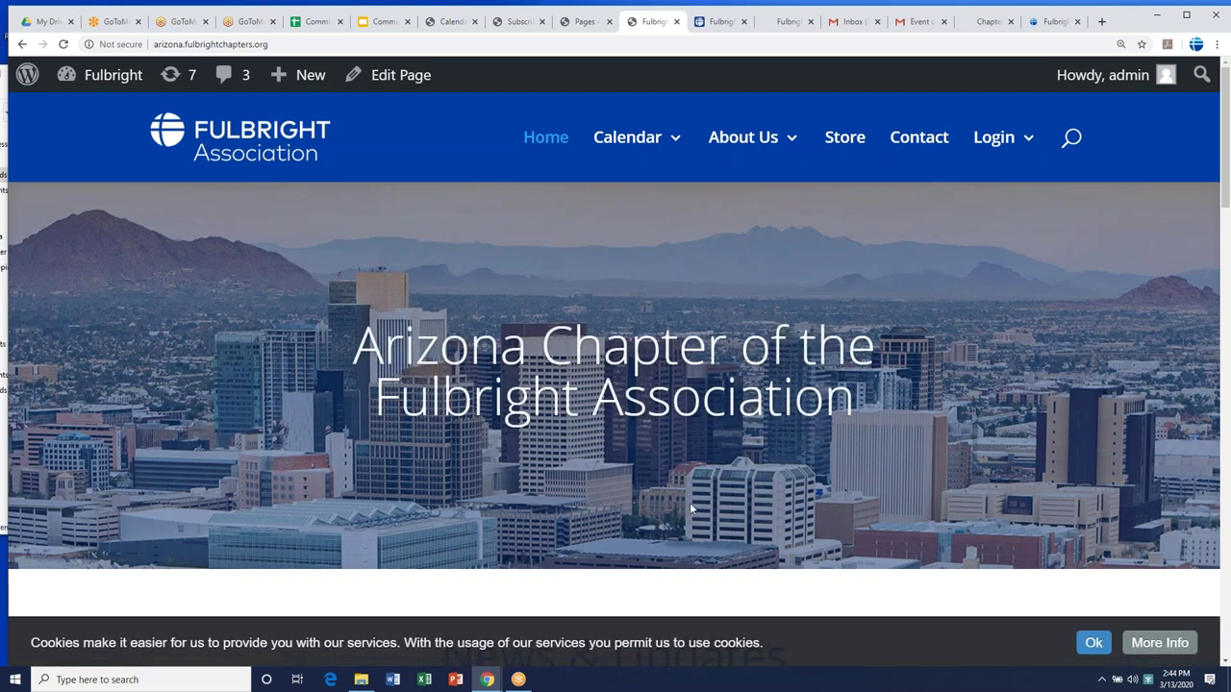
mouse_move(663, 139)
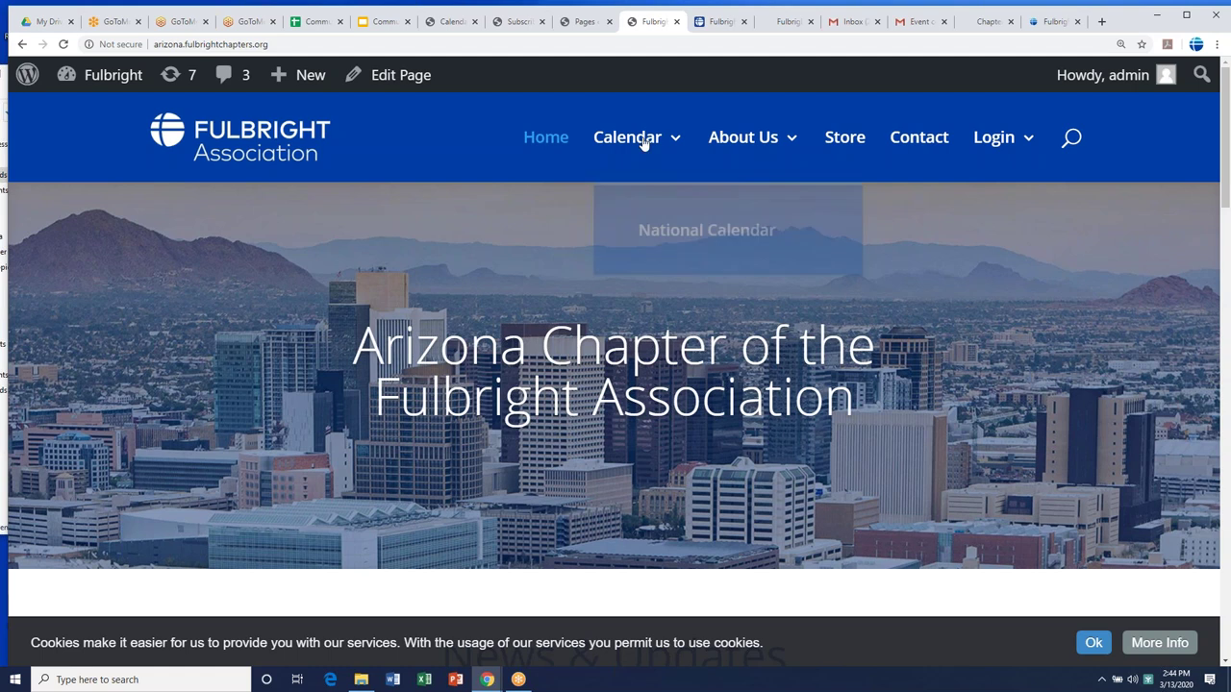
click(644, 139)
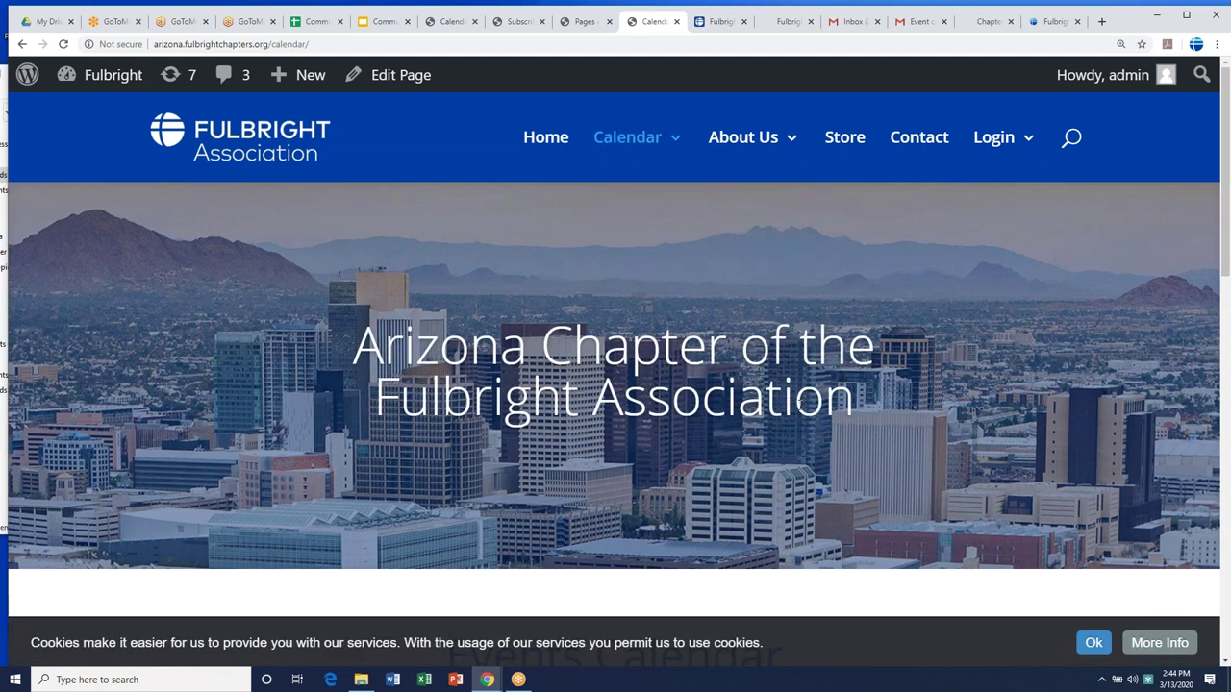
scroll(801, 404, down, 5)
scroll(801, 404, up, 4)
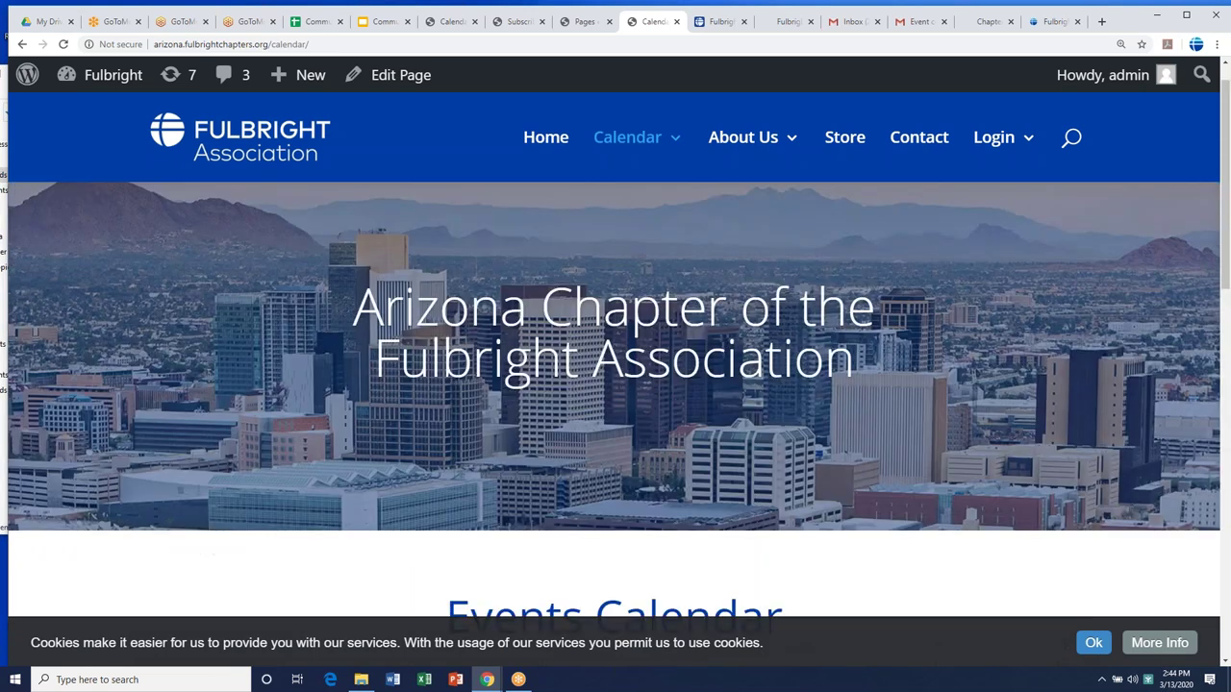
scroll(801, 403, up, 1)
mouse_move(743, 137)
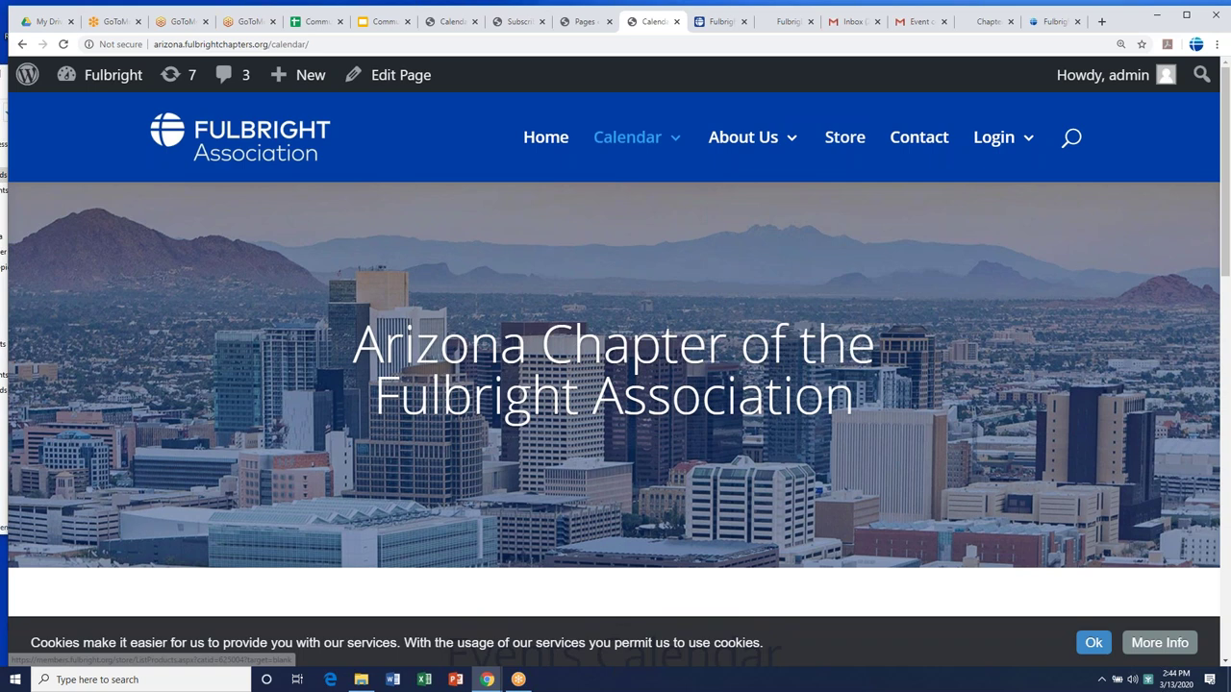
- Return to the Arizona site's WordPress pages list and open the Contact page for editing
click(450, 23)
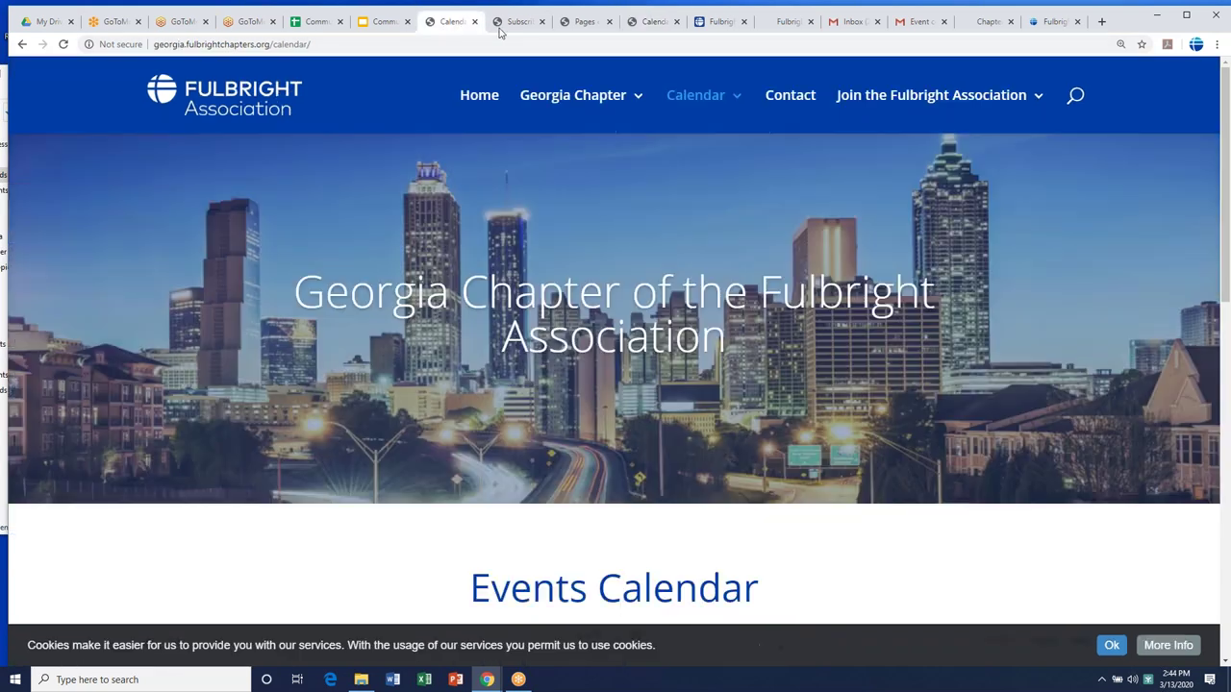
click(504, 27)
click(587, 25)
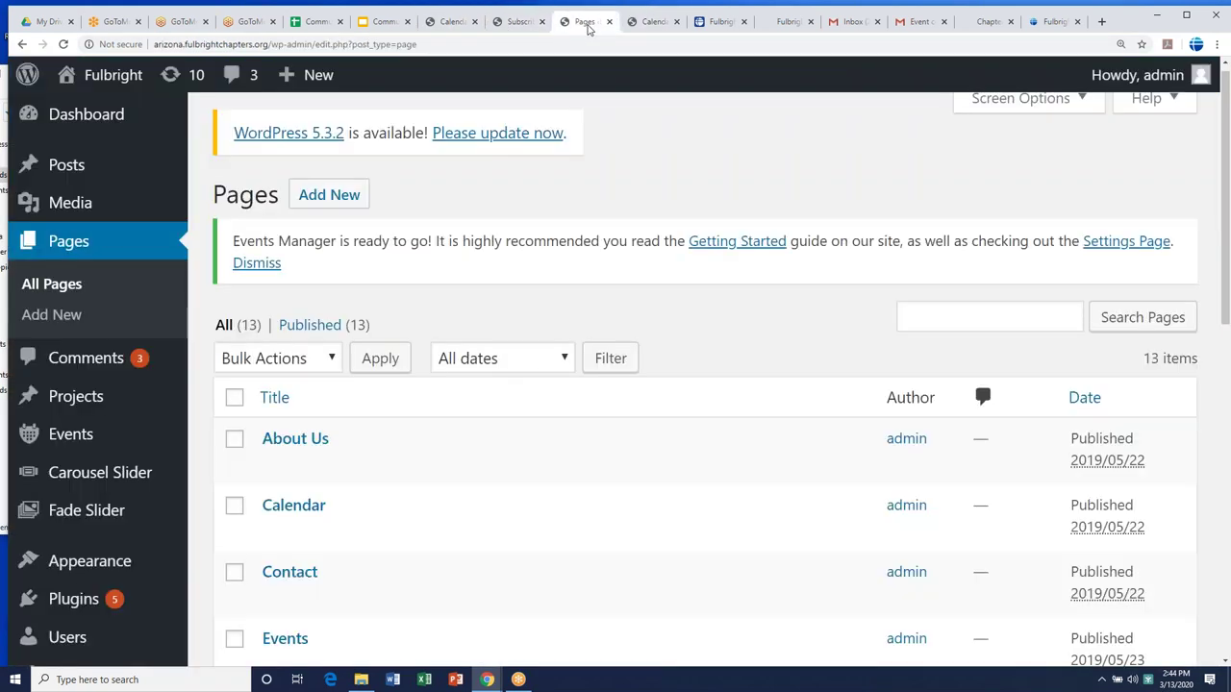
mouse_move(301, 449)
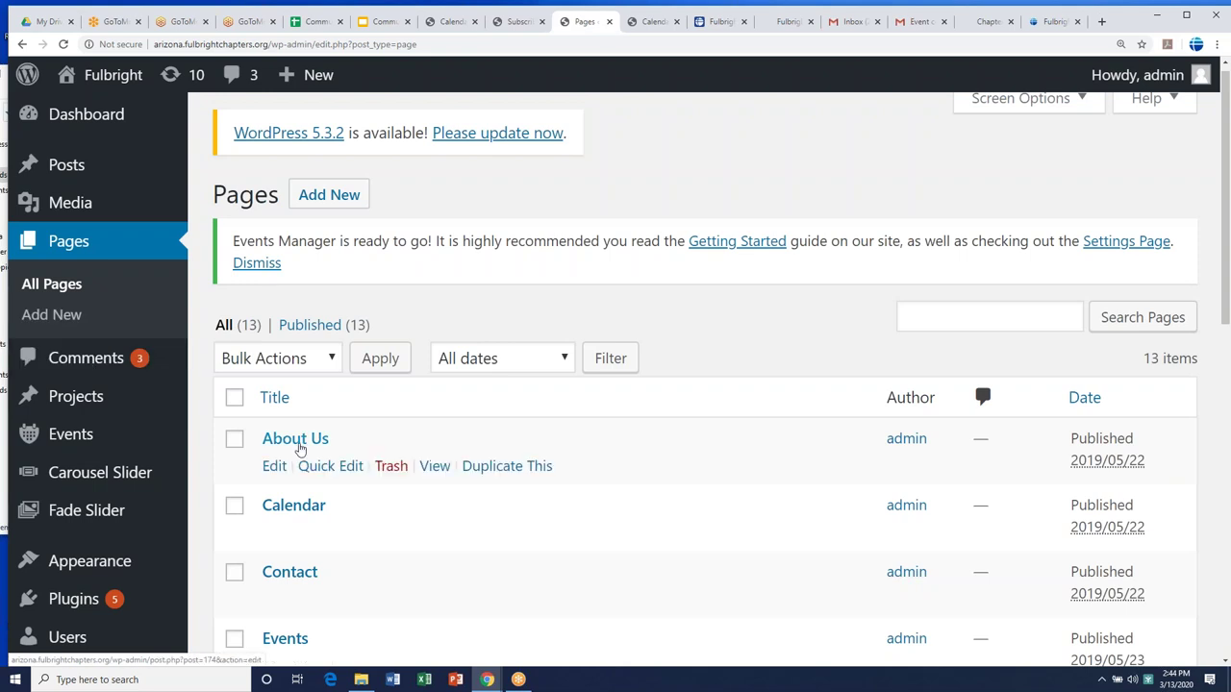
mouse_move(281, 580)
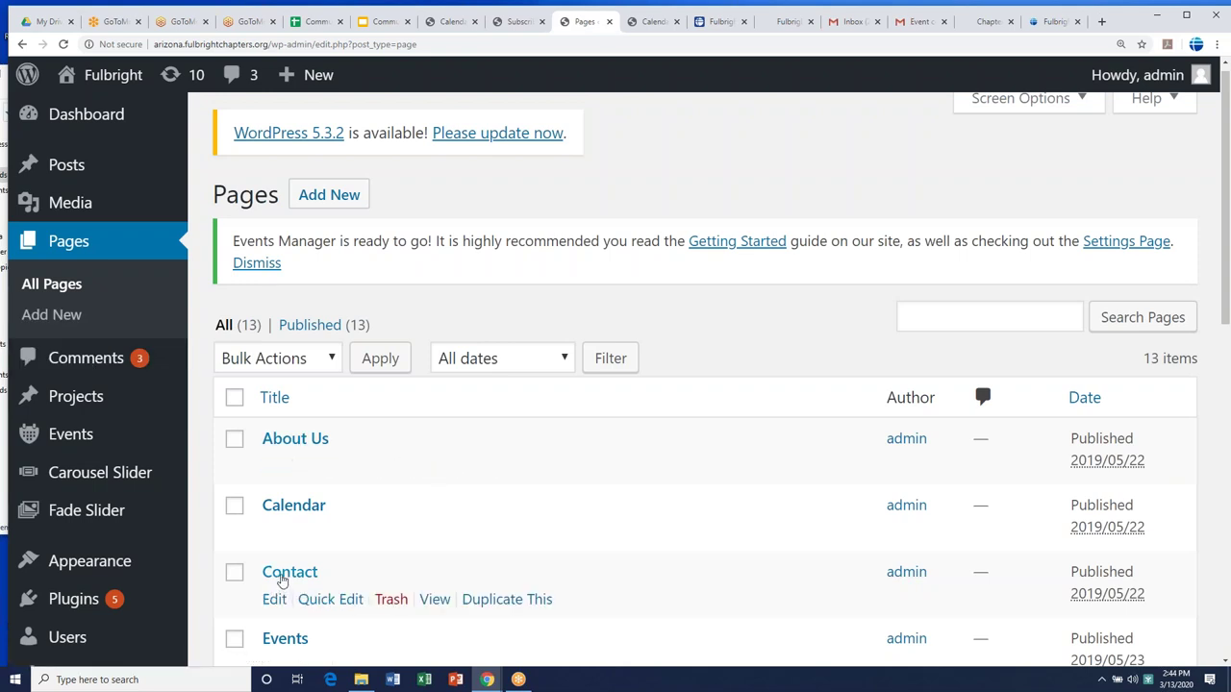
click(281, 580)
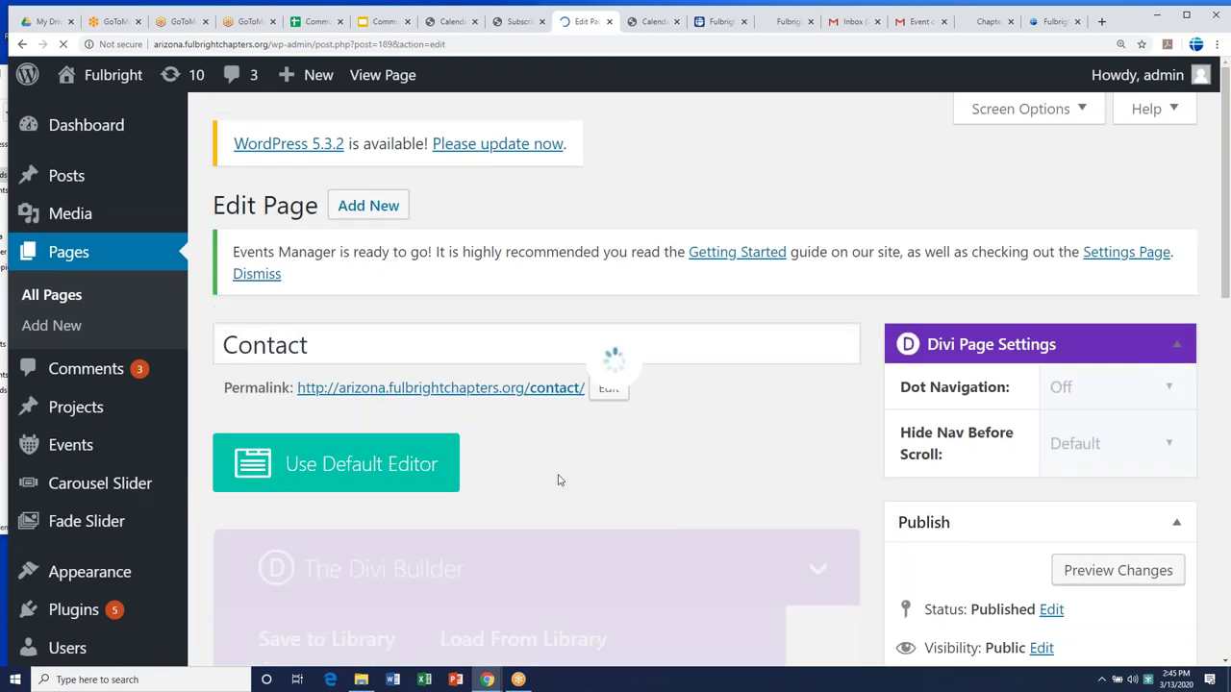
- View the modules that can be inserted into the Contact page's fullwidth slider section, and close the list without adding one
scroll(558, 480, down, 4)
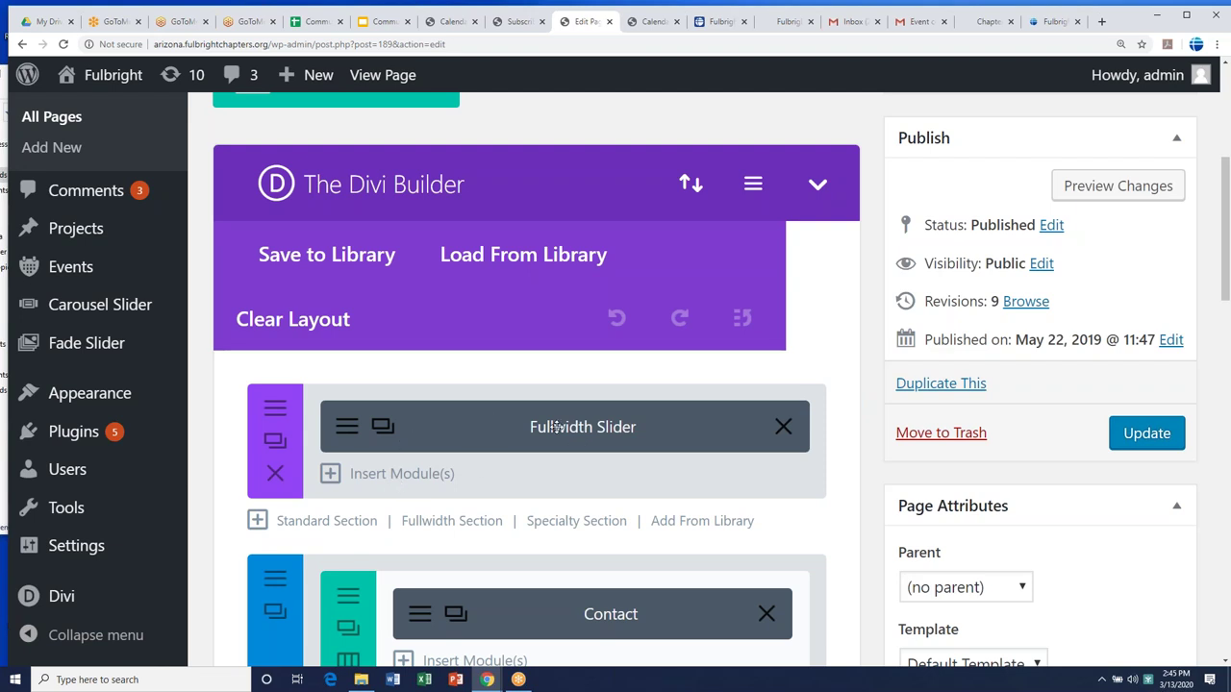
click(388, 474)
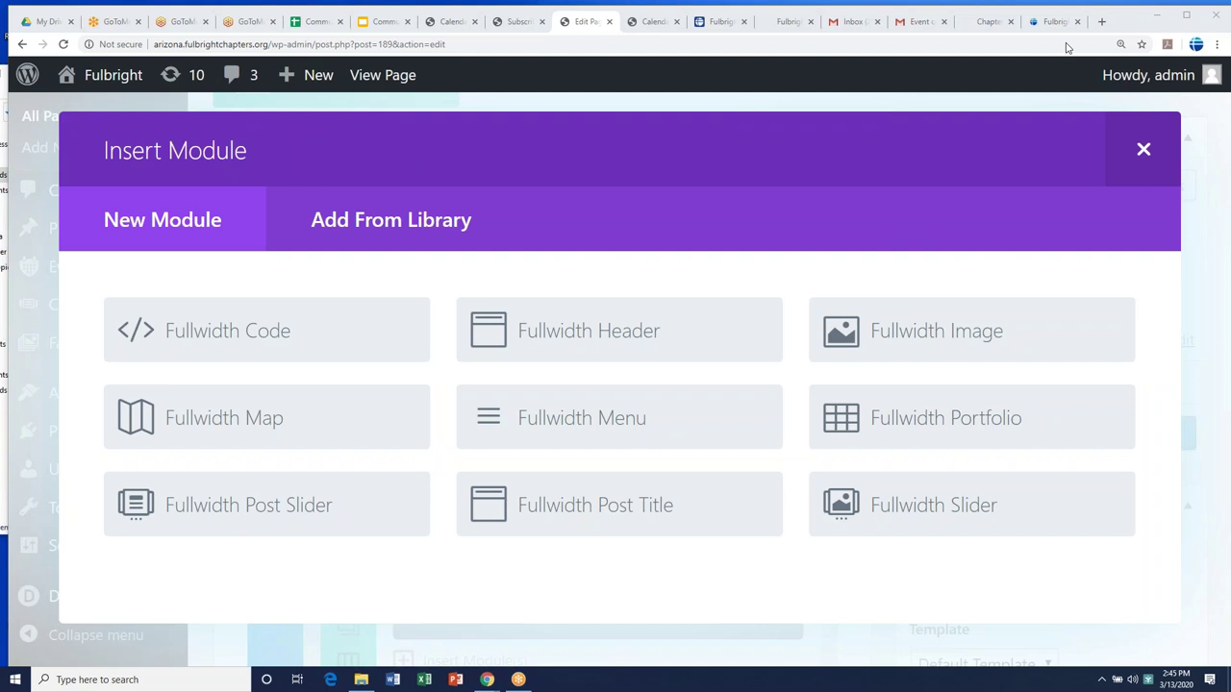
click(1144, 150)
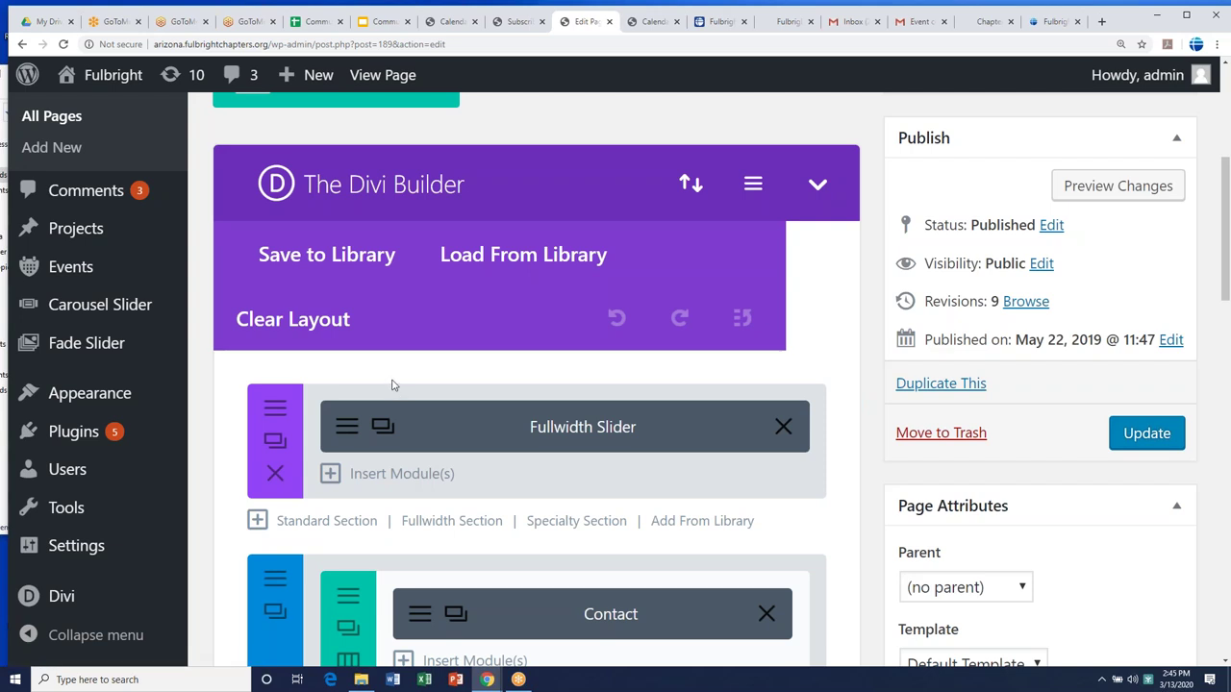
- Switch to the Fulbrighter network, open the Fulbrighter directory and narrow its map from the United States to Arizona
click(723, 27)
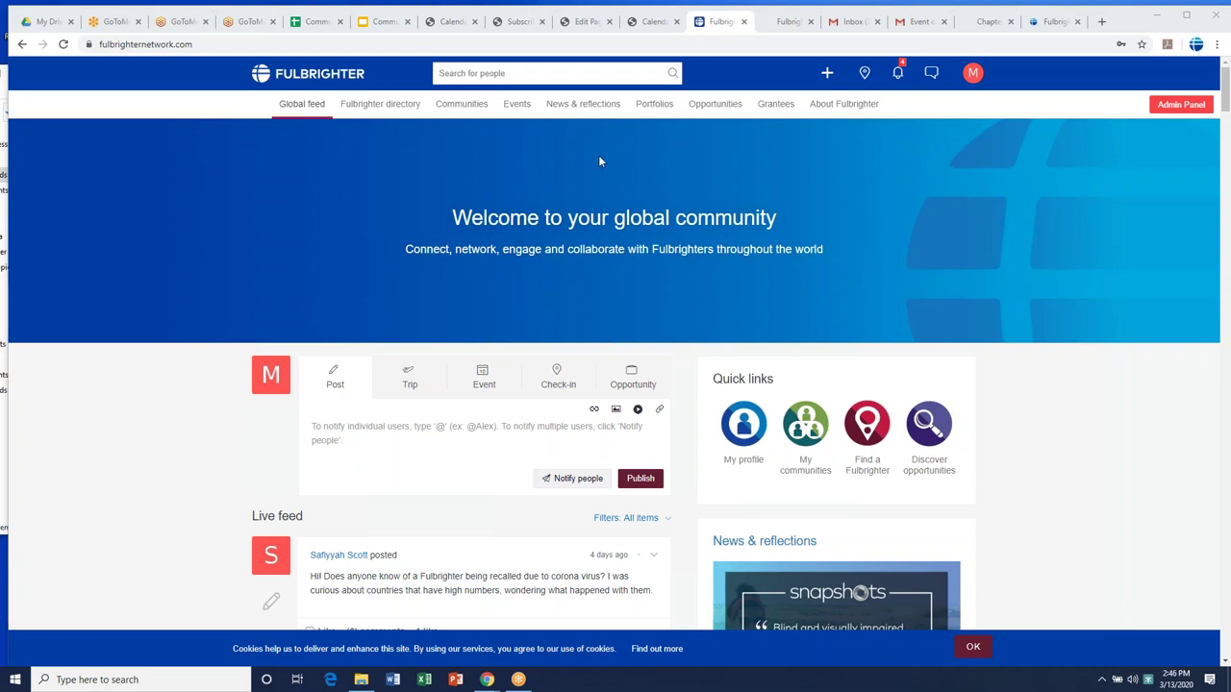
click(382, 112)
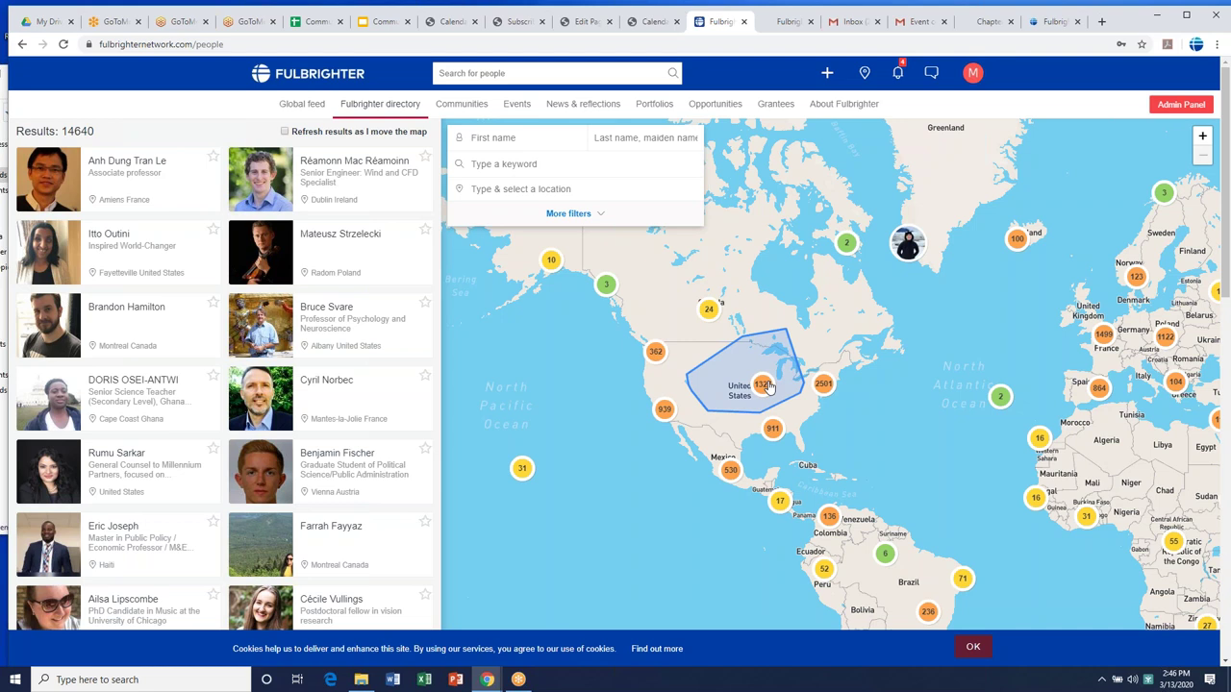
click(766, 385)
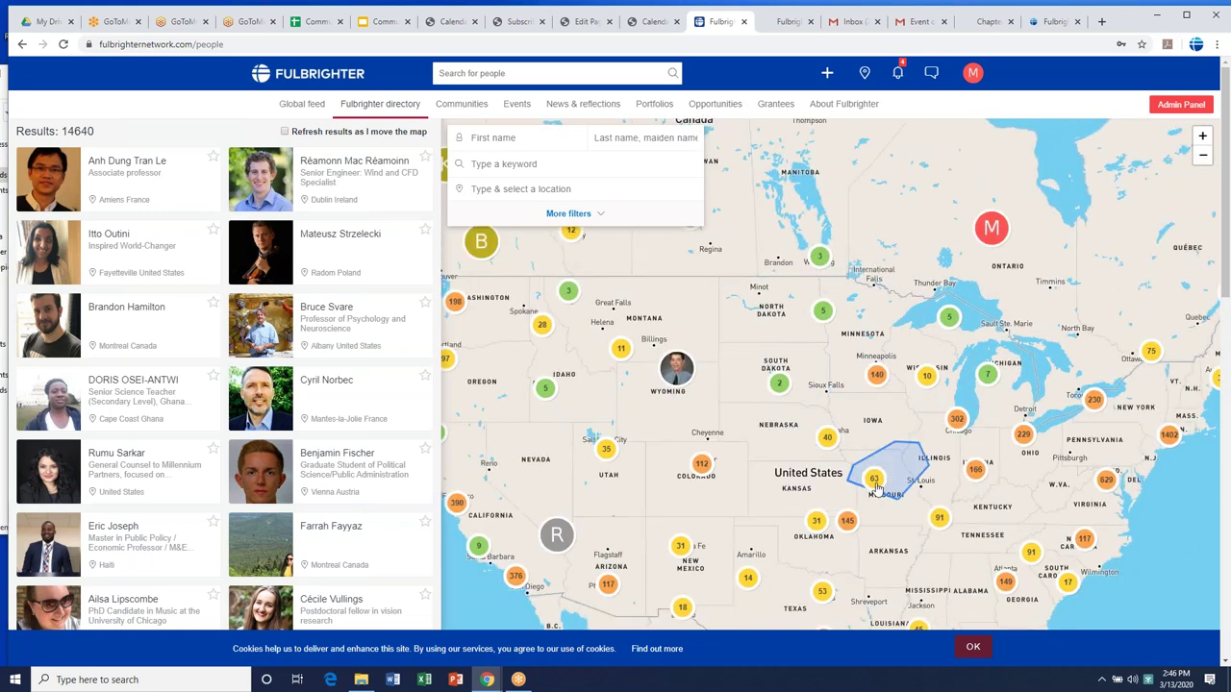
click(609, 587)
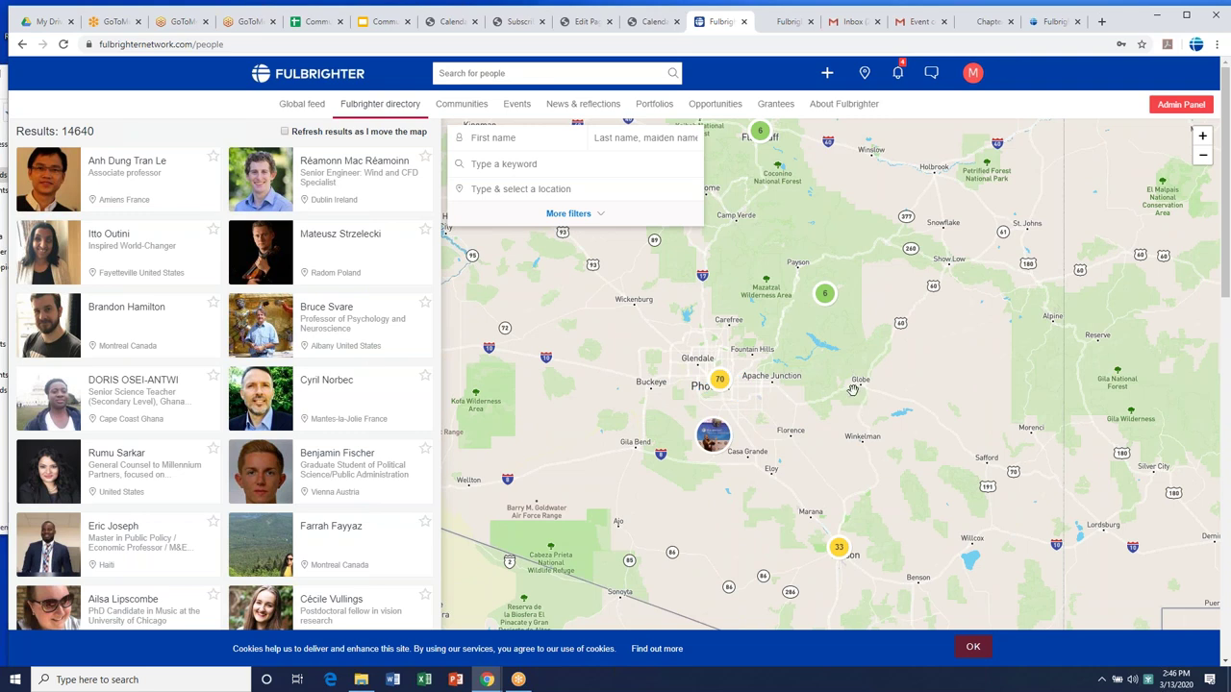
- Focus the directory map on Phoenix, view the profile card of the Fulbrighter east of Tempe, and close it
click(720, 382)
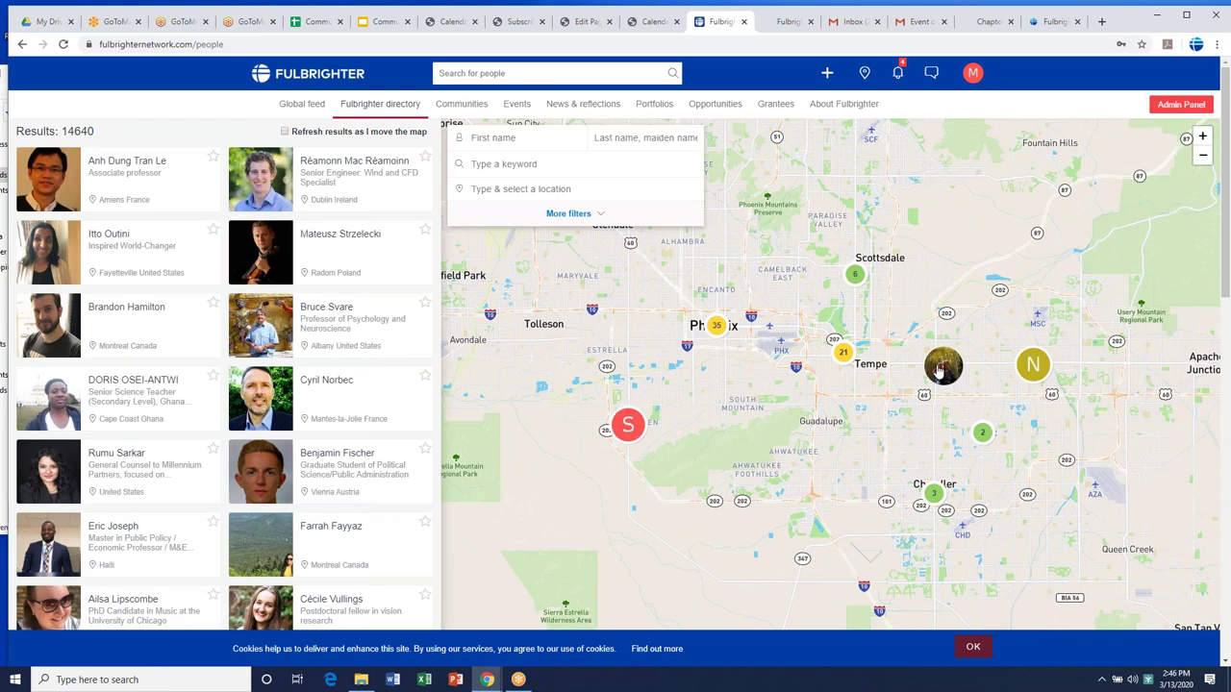
click(939, 370)
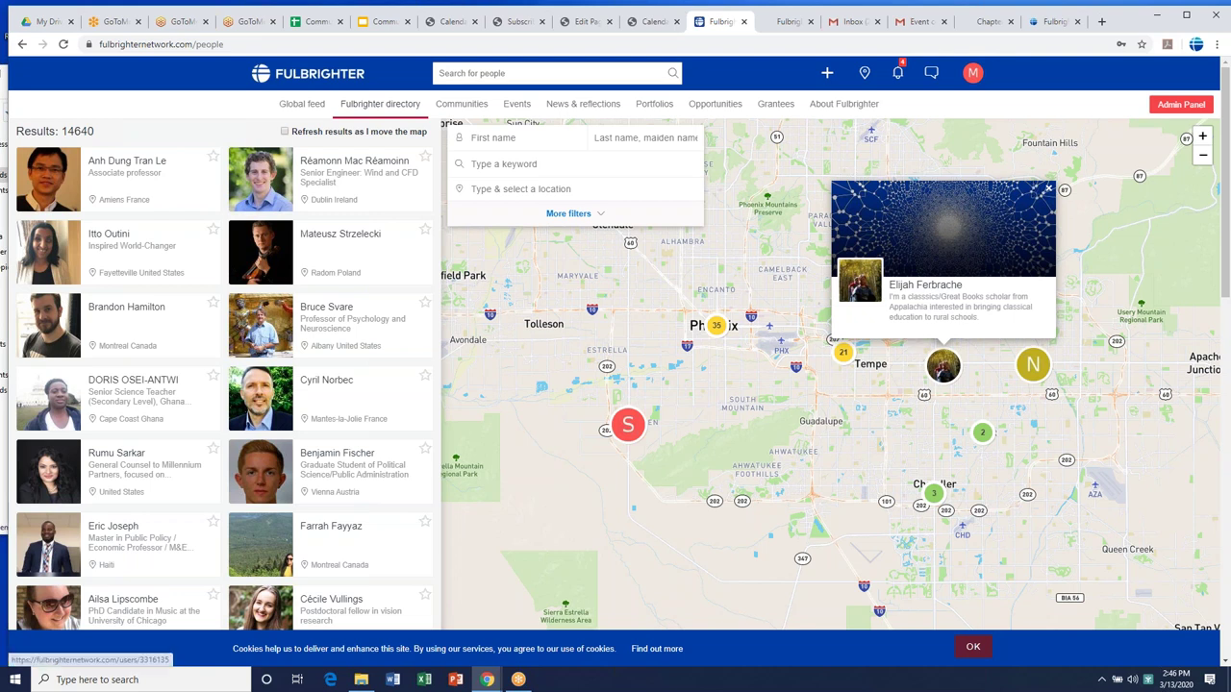
click(1052, 192)
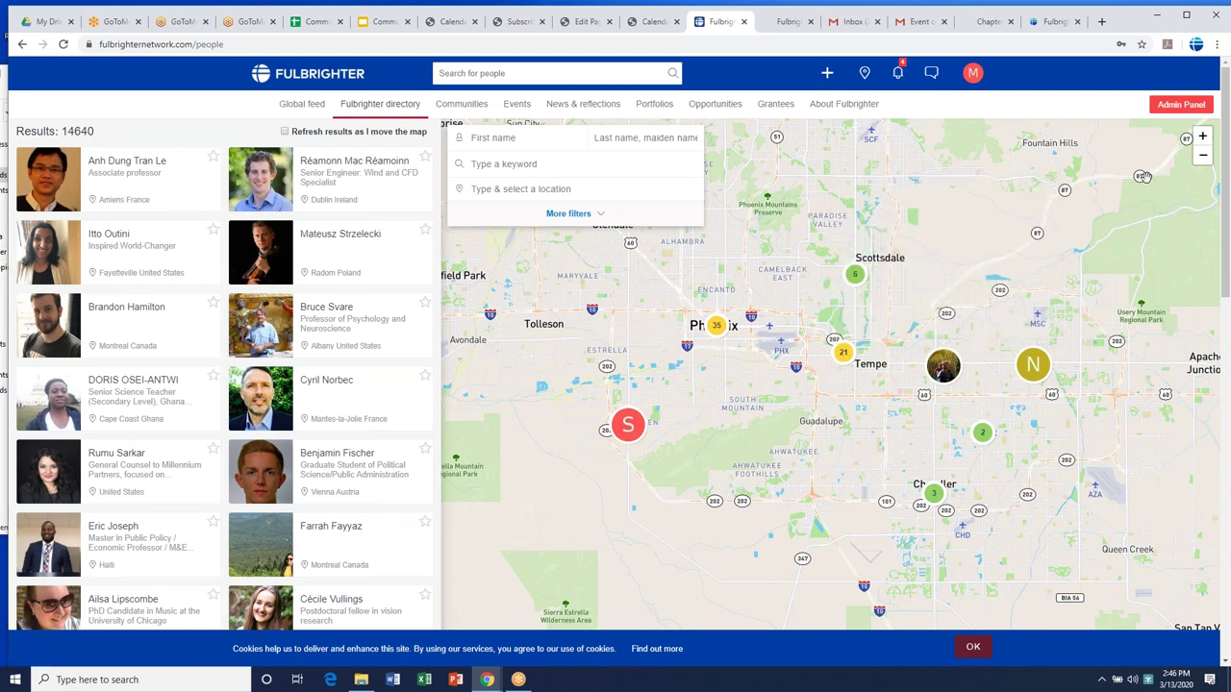
- Widen the directory map from Phoenix to the Southwest and shift it northeast to the central United States
click(1203, 157)
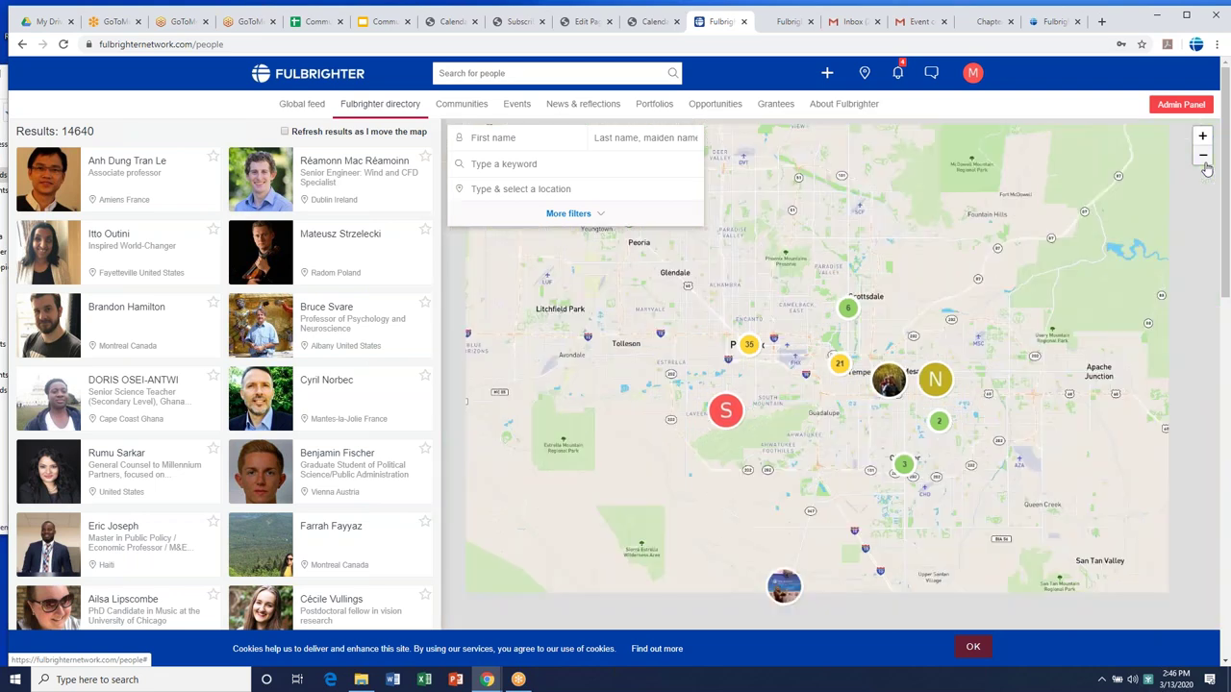
click(1203, 157)
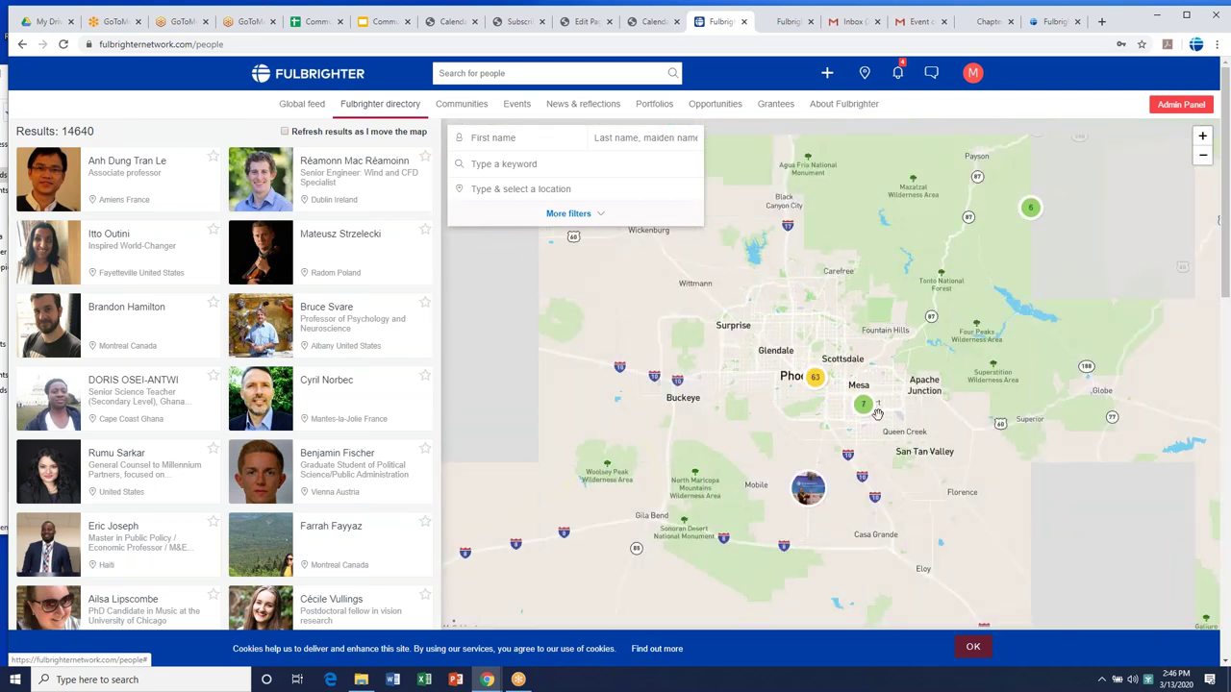
click(1203, 157)
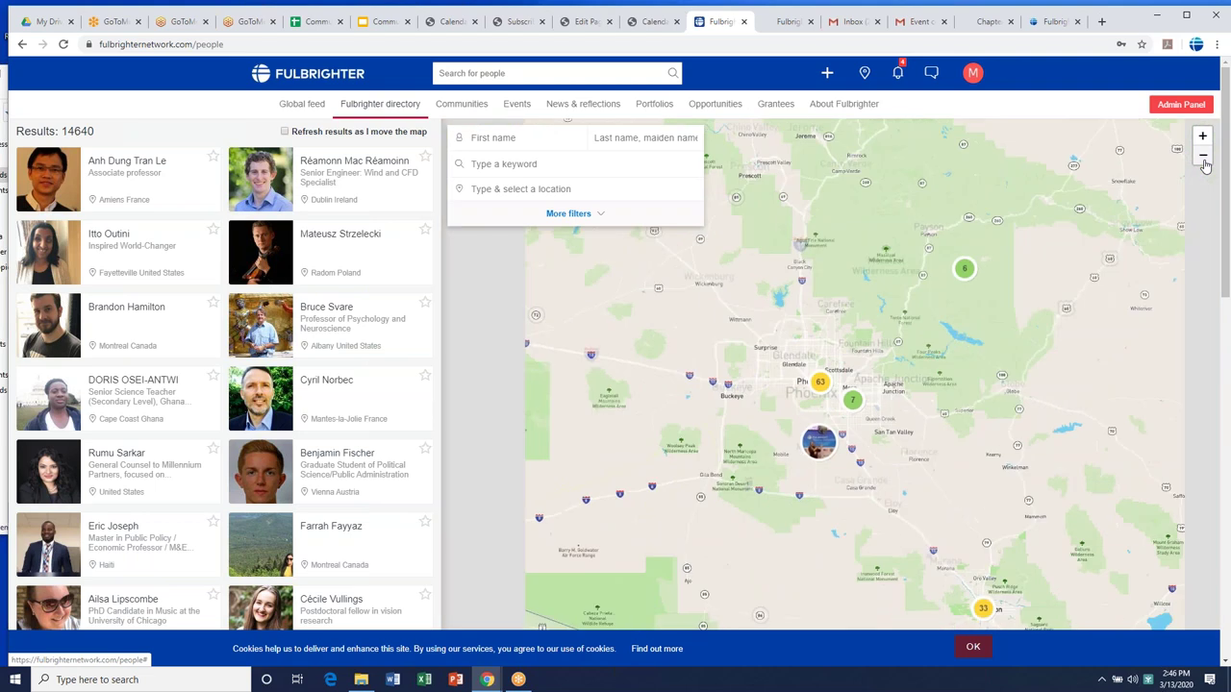
click(1203, 159)
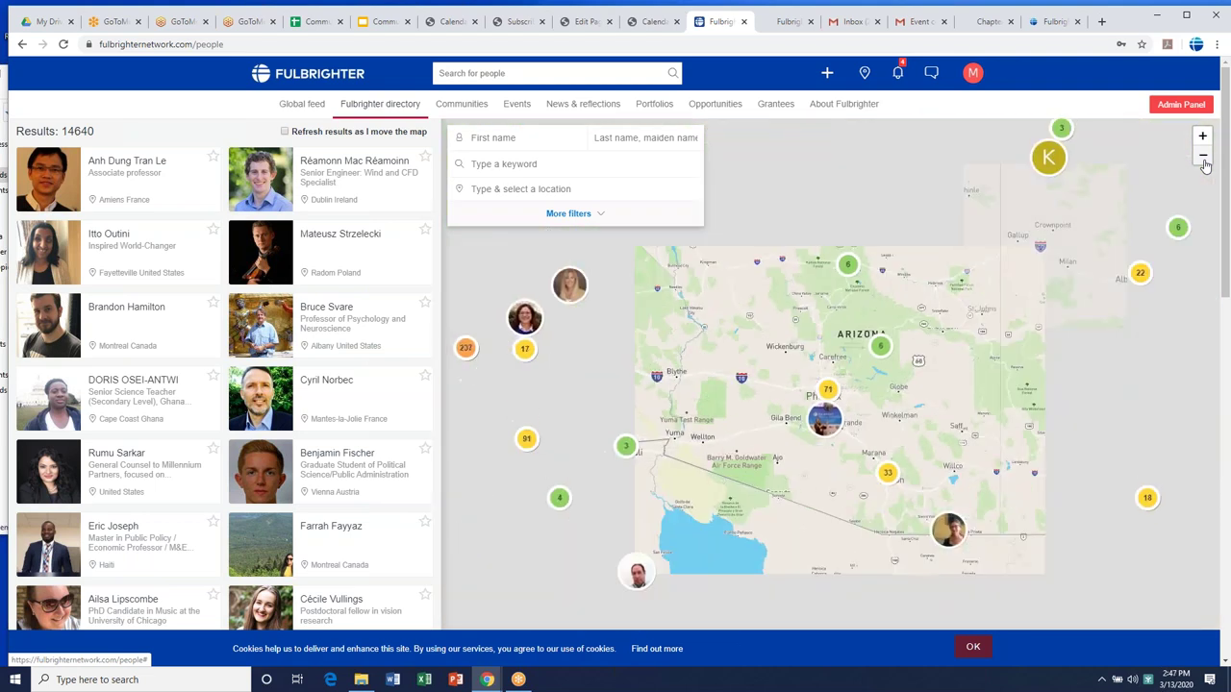
click(1203, 157)
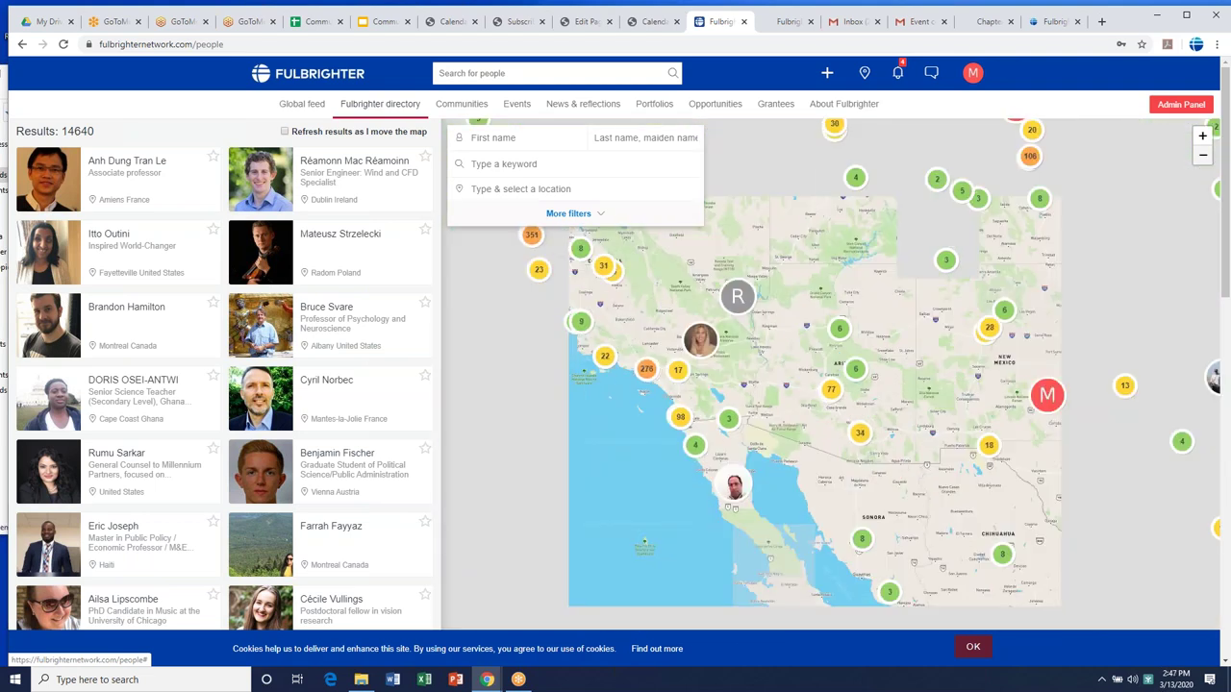
drag(1056, 269, 753, 418)
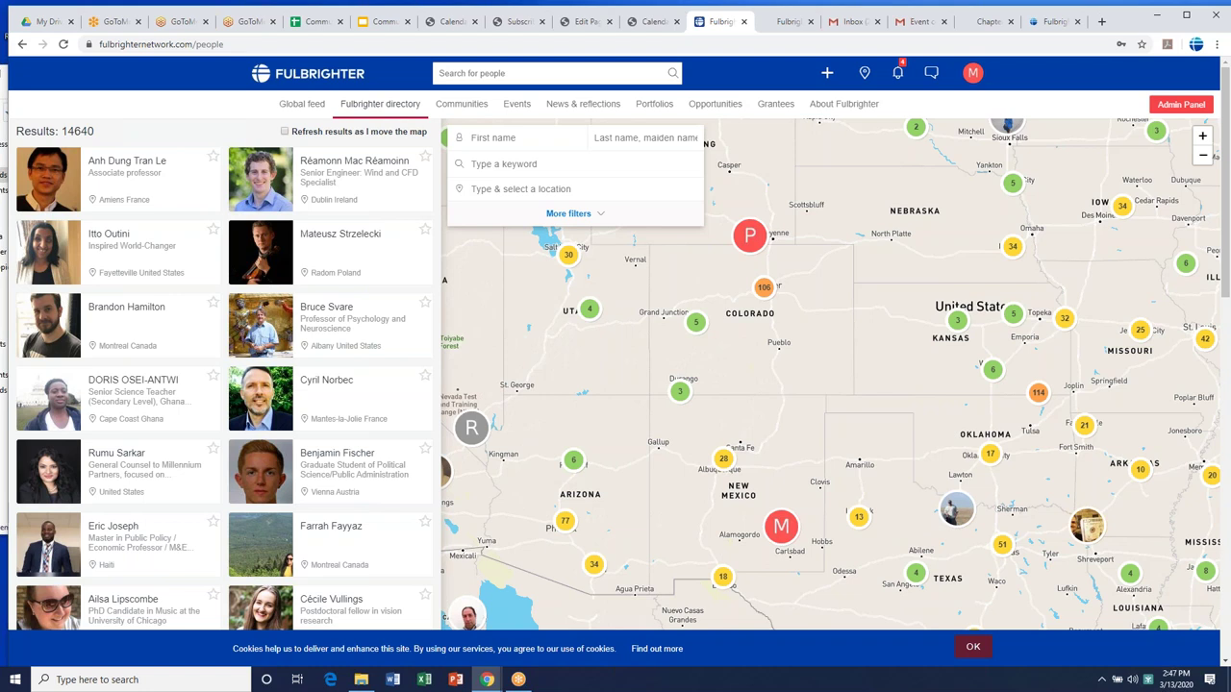
- Open the global feed and look through its live feed posts, comments and recently active members
click(296, 104)
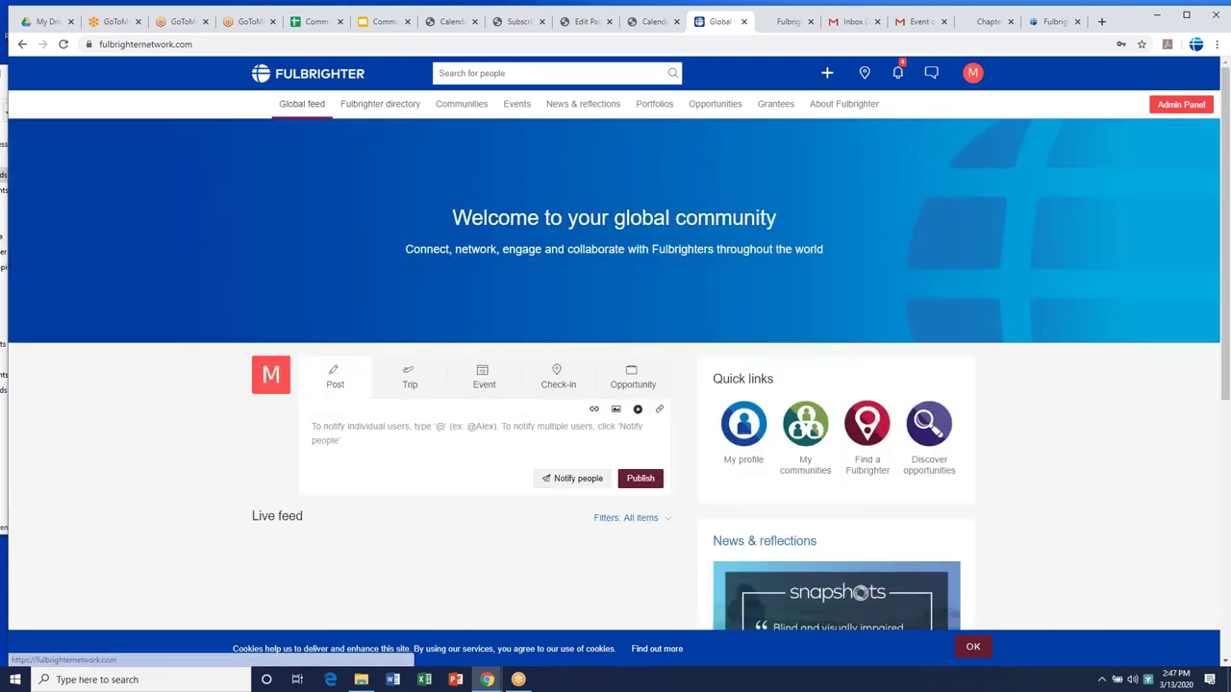
scroll(1040, 446, down, 2)
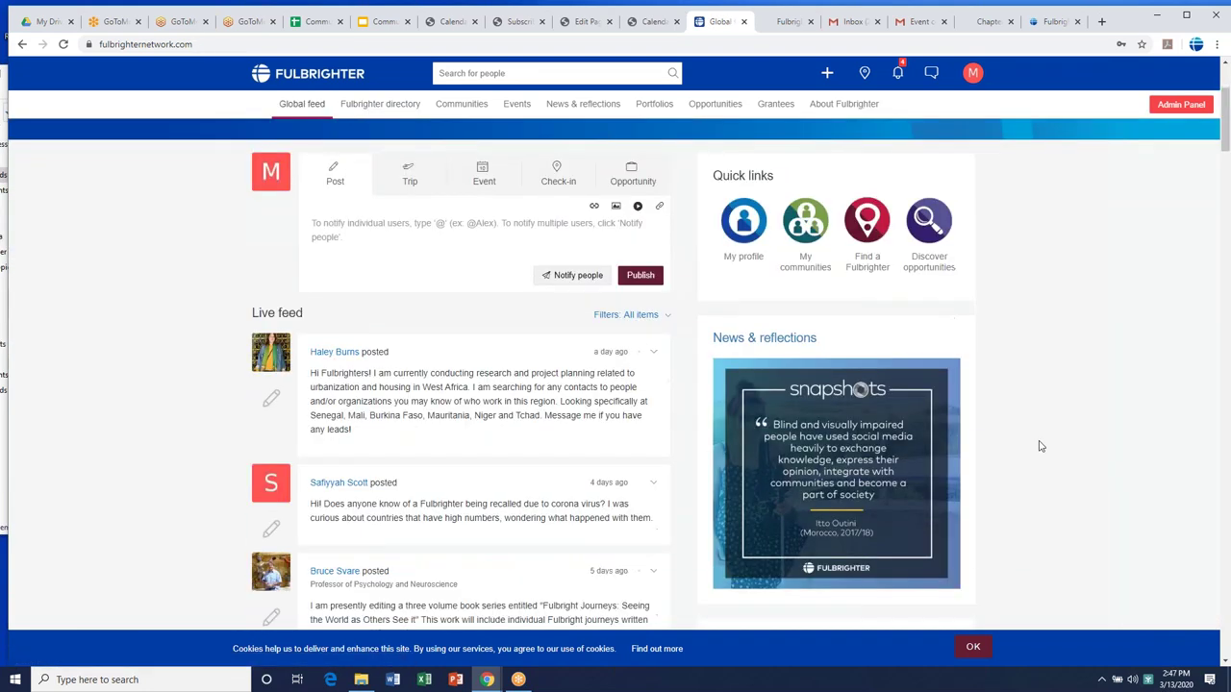
scroll(1040, 445, down, 1)
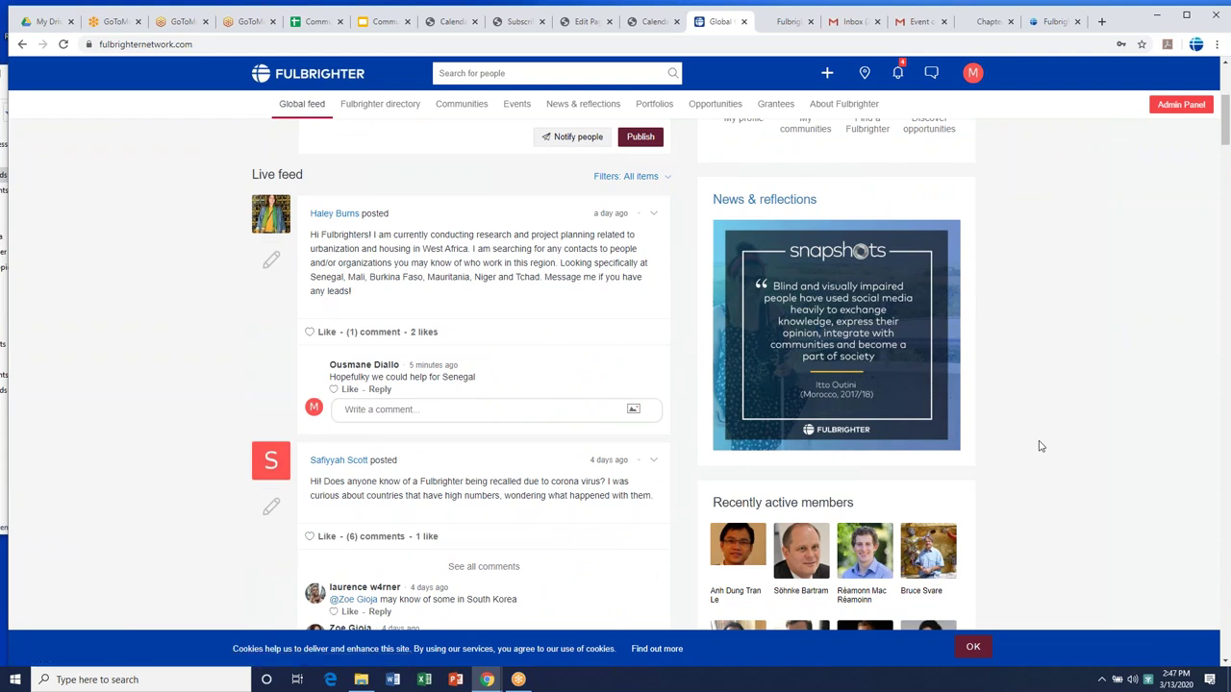
scroll(1039, 445, down, 2)
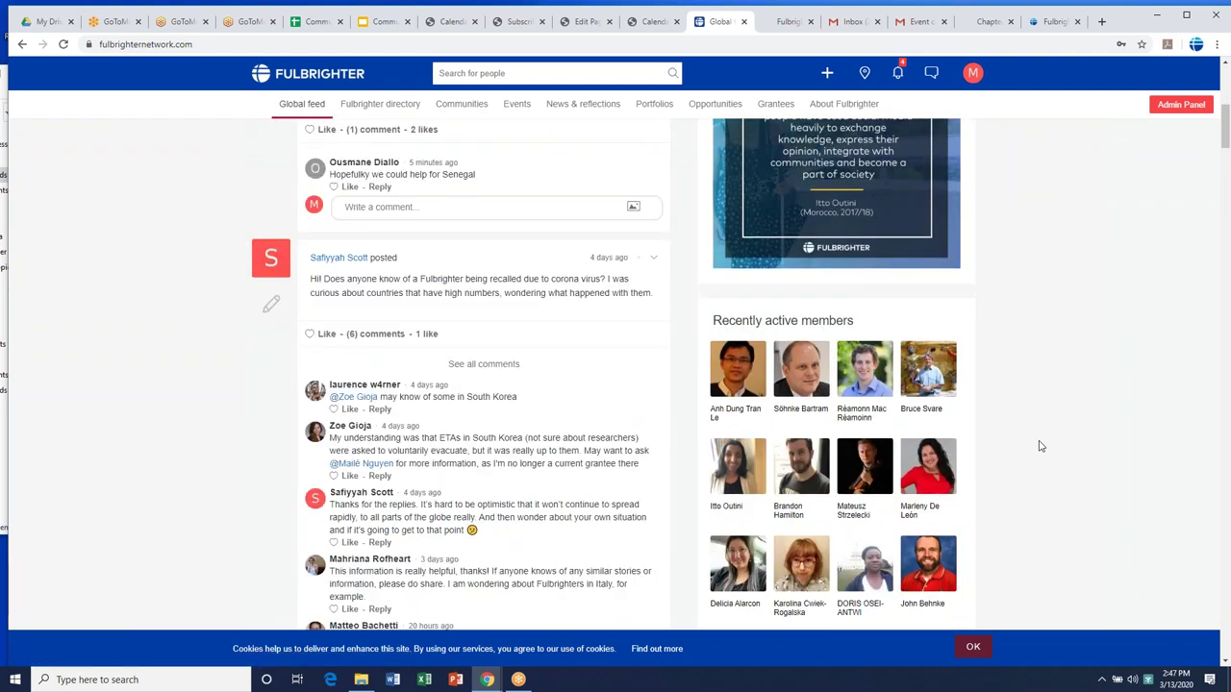
scroll(1039, 446, up, 3)
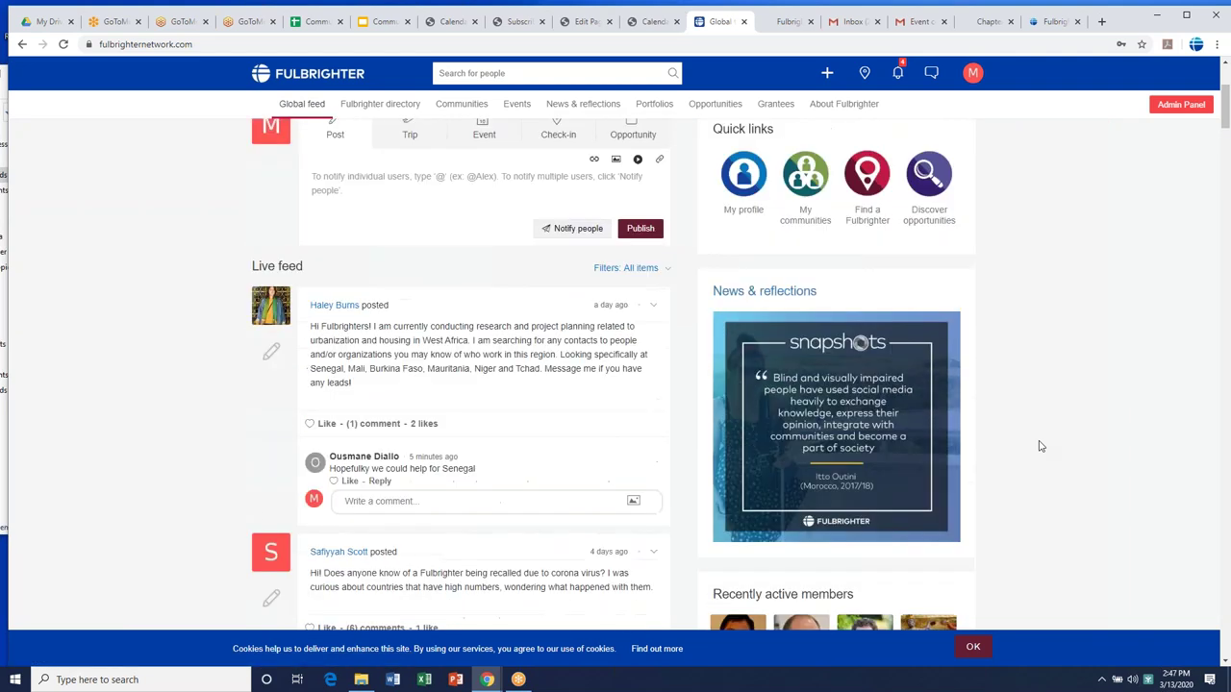
scroll(1040, 445, up, 3)
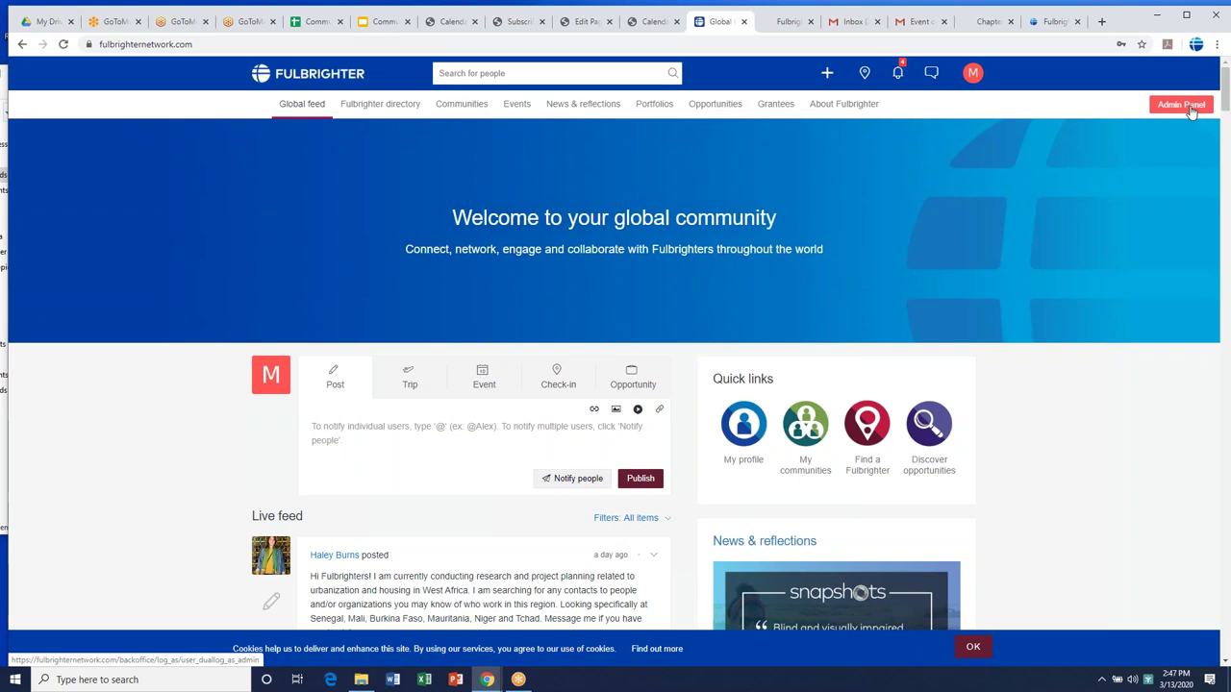
- Reopen the Fulbrighter directory, narrow its map to Cadillac, Michigan, and view the profile card of the member there
click(367, 104)
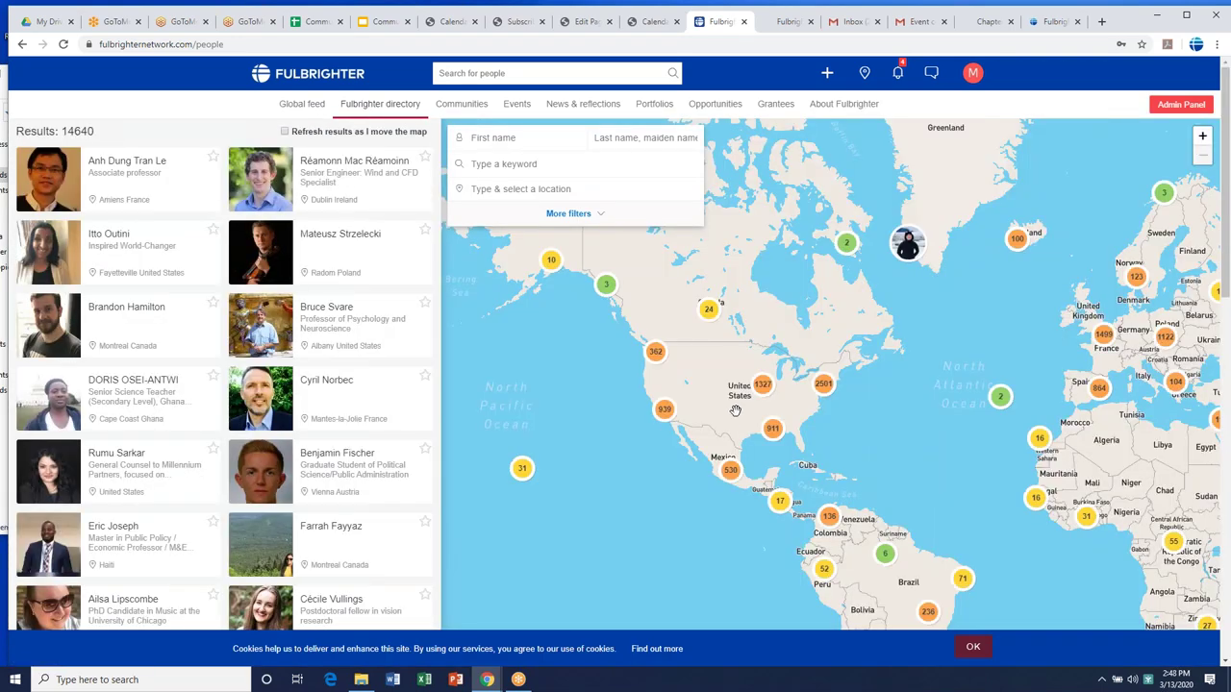
click(764, 391)
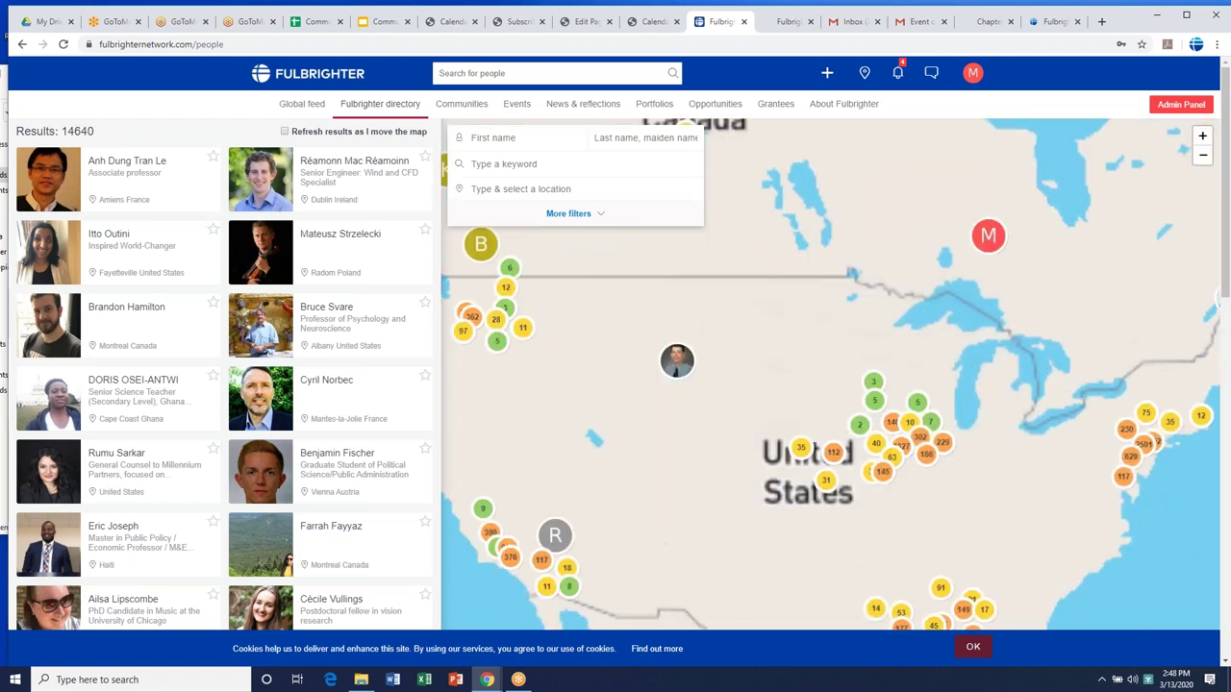
click(990, 379)
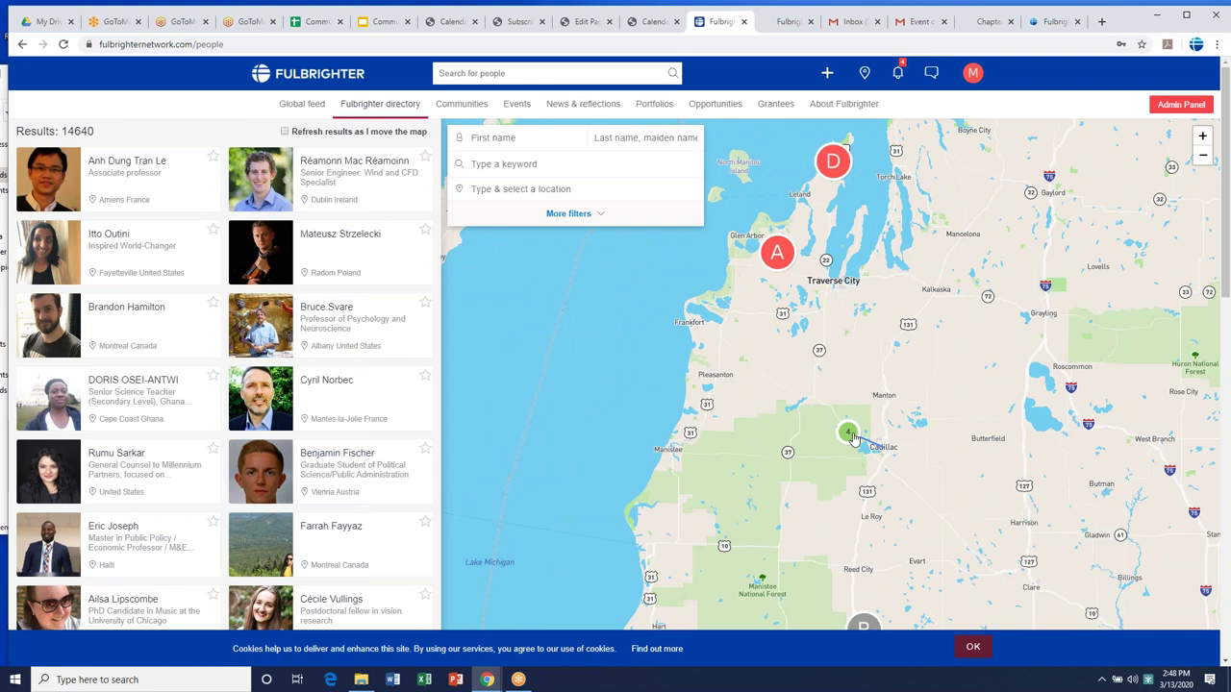
click(852, 437)
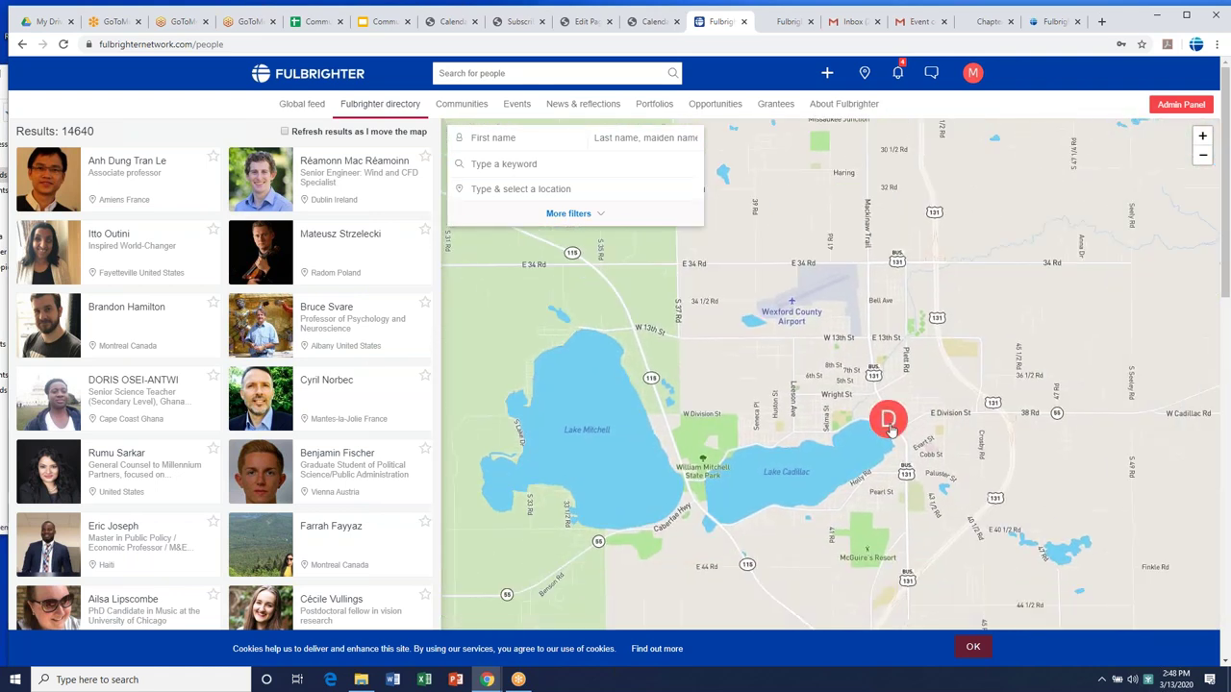
click(888, 423)
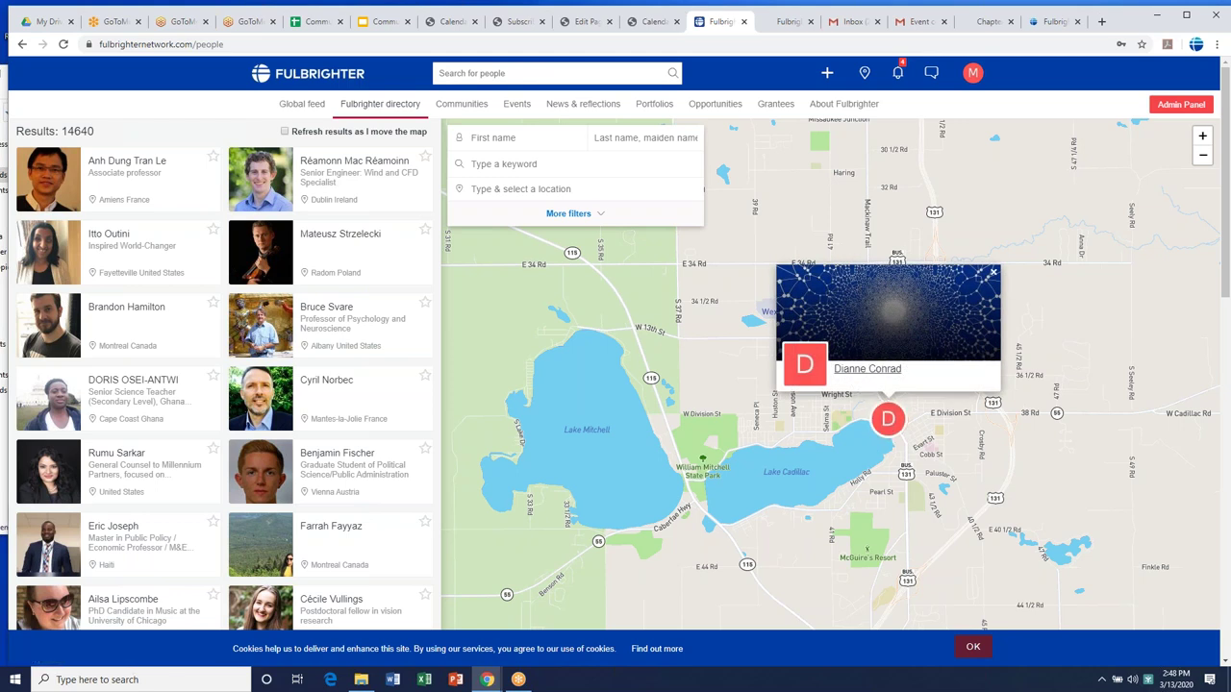
- Close the member's profile card and widen the map from Cadillac to northern Michigan around Traverse City
click(794, 460)
scroll(794, 459, up, 2)
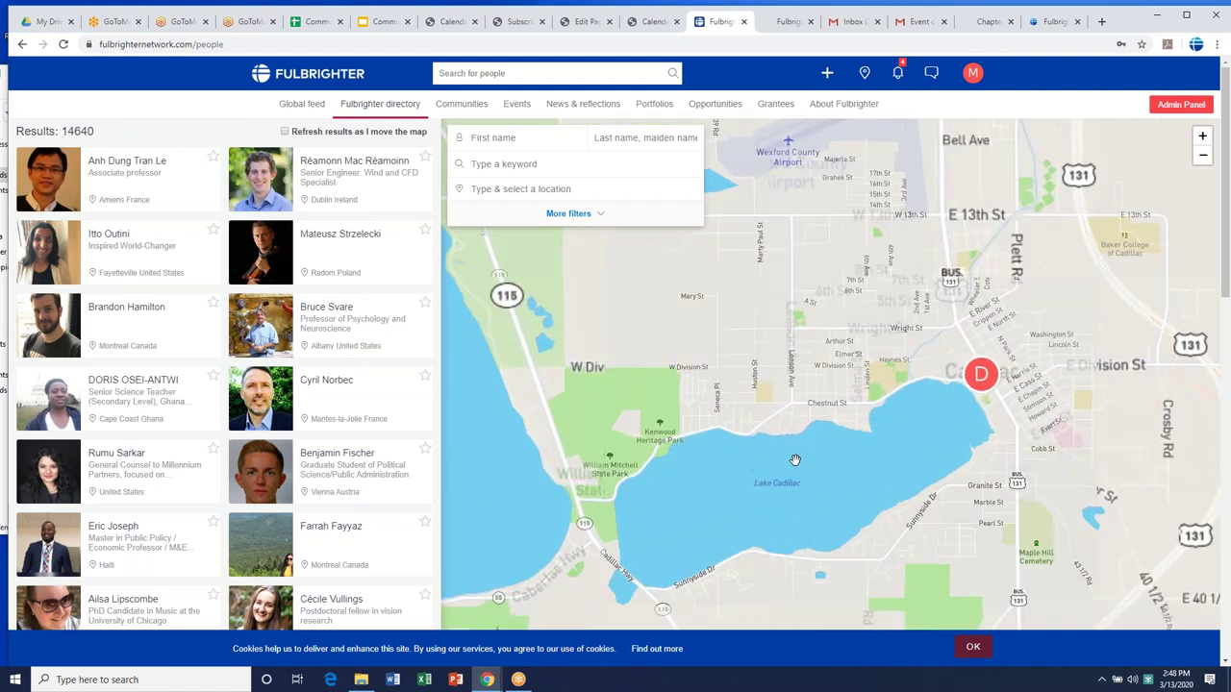
scroll(795, 460, down, 4)
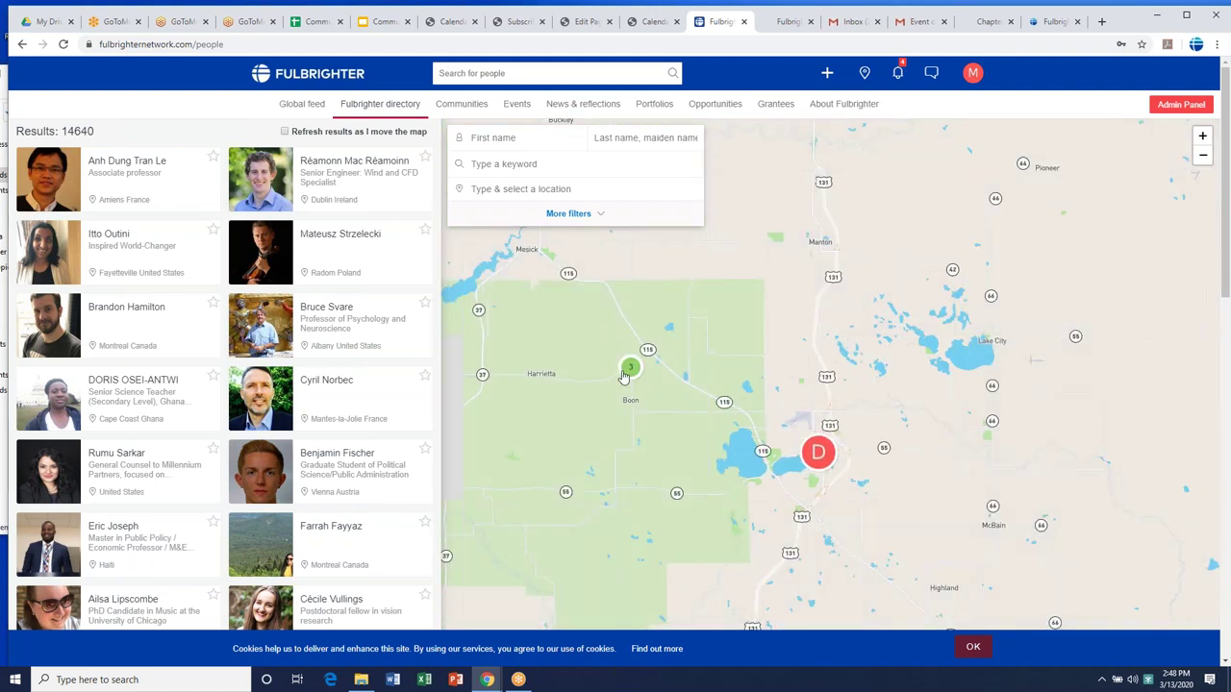
drag(586, 331, 722, 450)
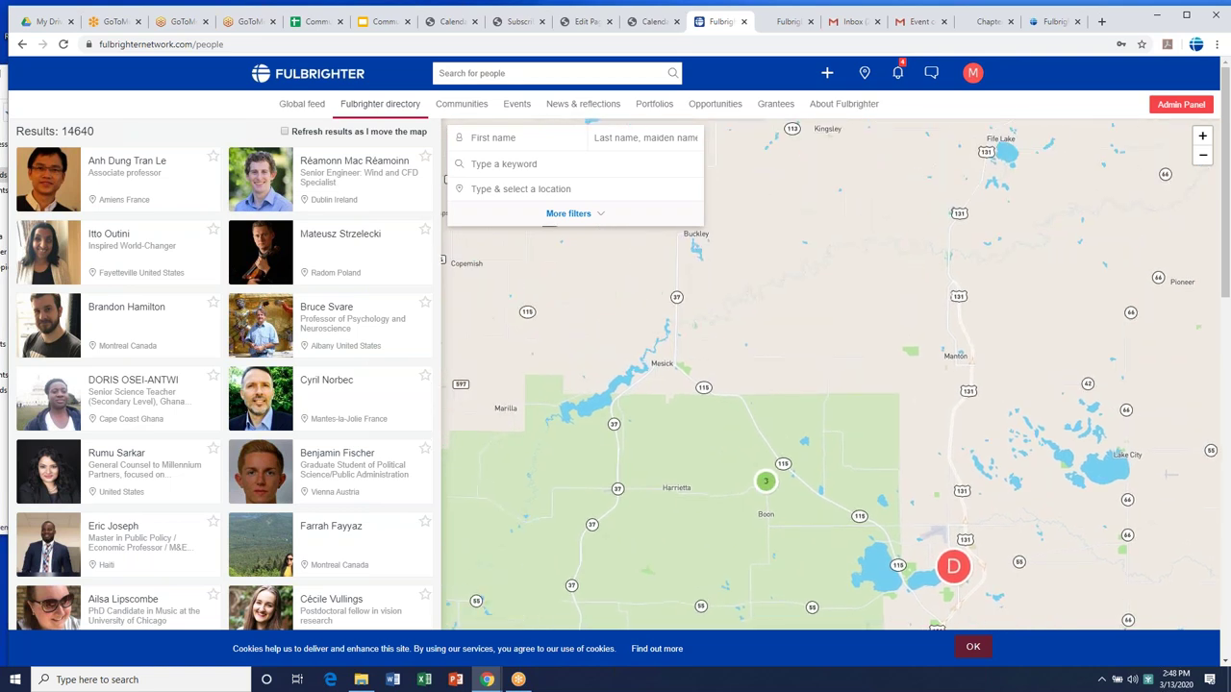
scroll(722, 450, down, 1)
scroll(721, 451, down, 1)
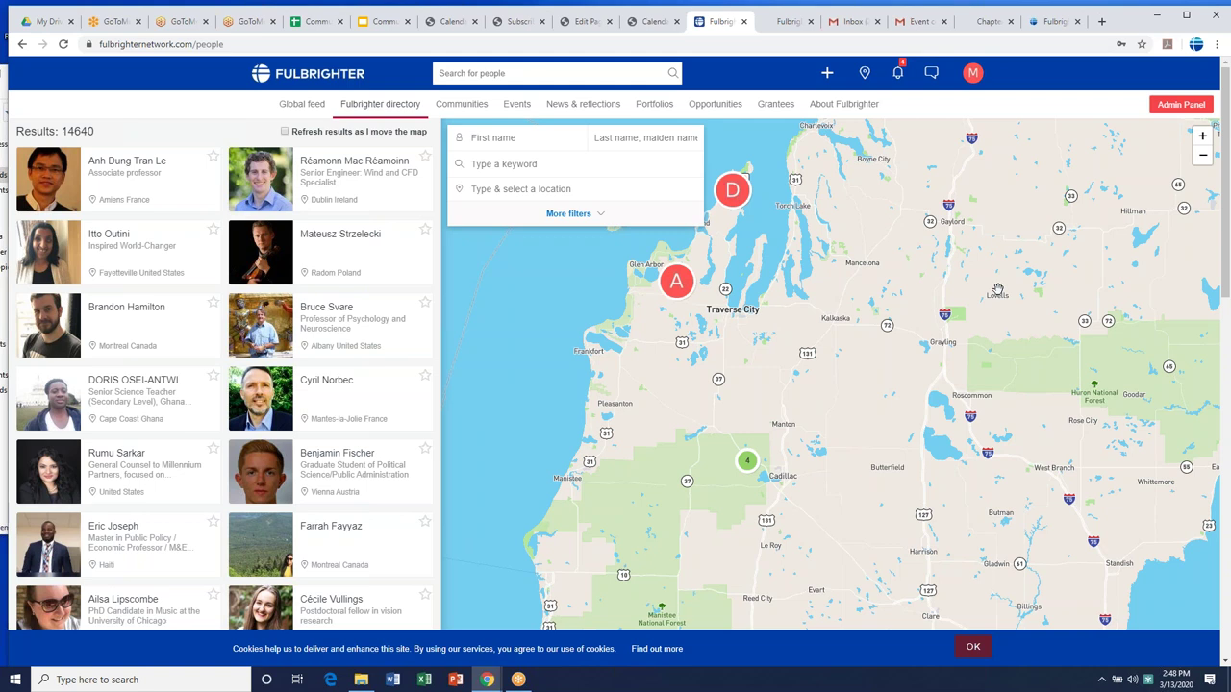
- Open the Fulbrighter admin backoffice, point out its web address, and open the list of groups
click(1181, 106)
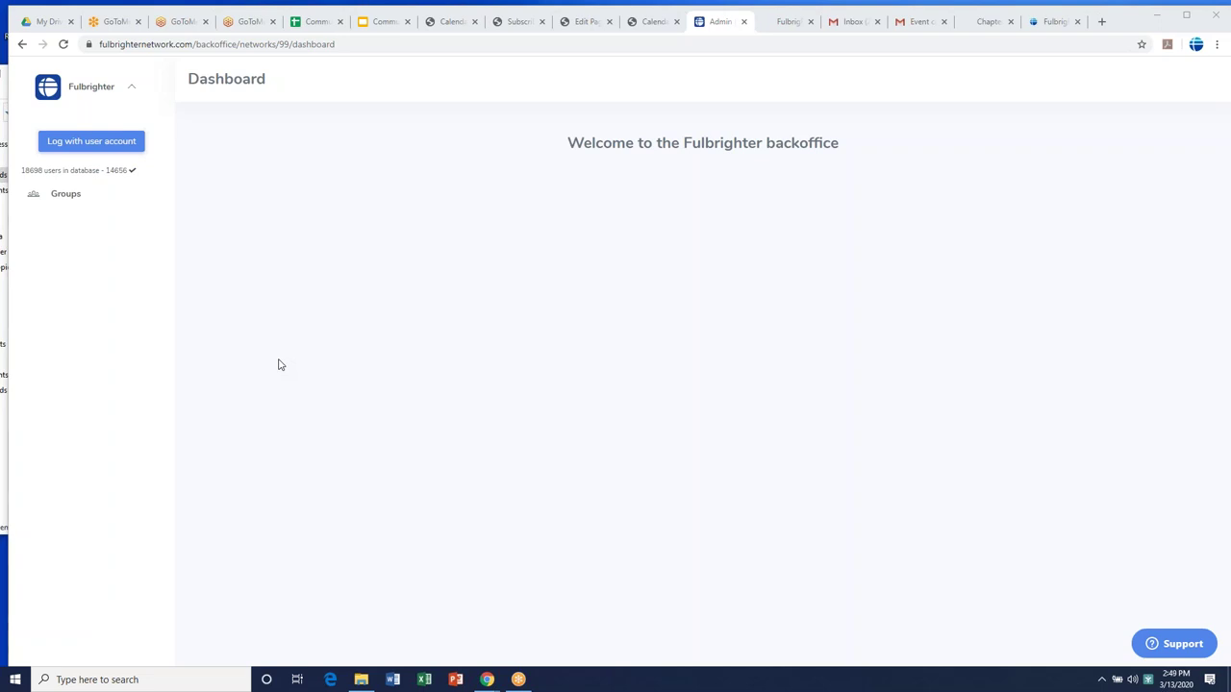
click(195, 46)
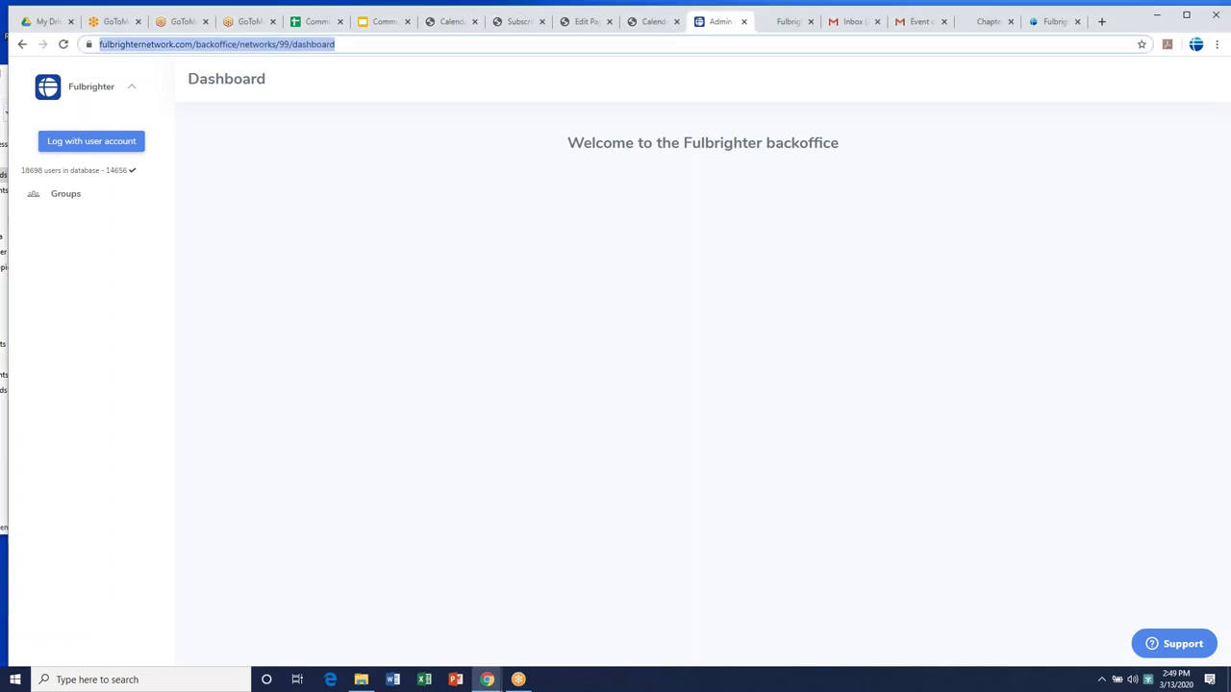
click(179, 45)
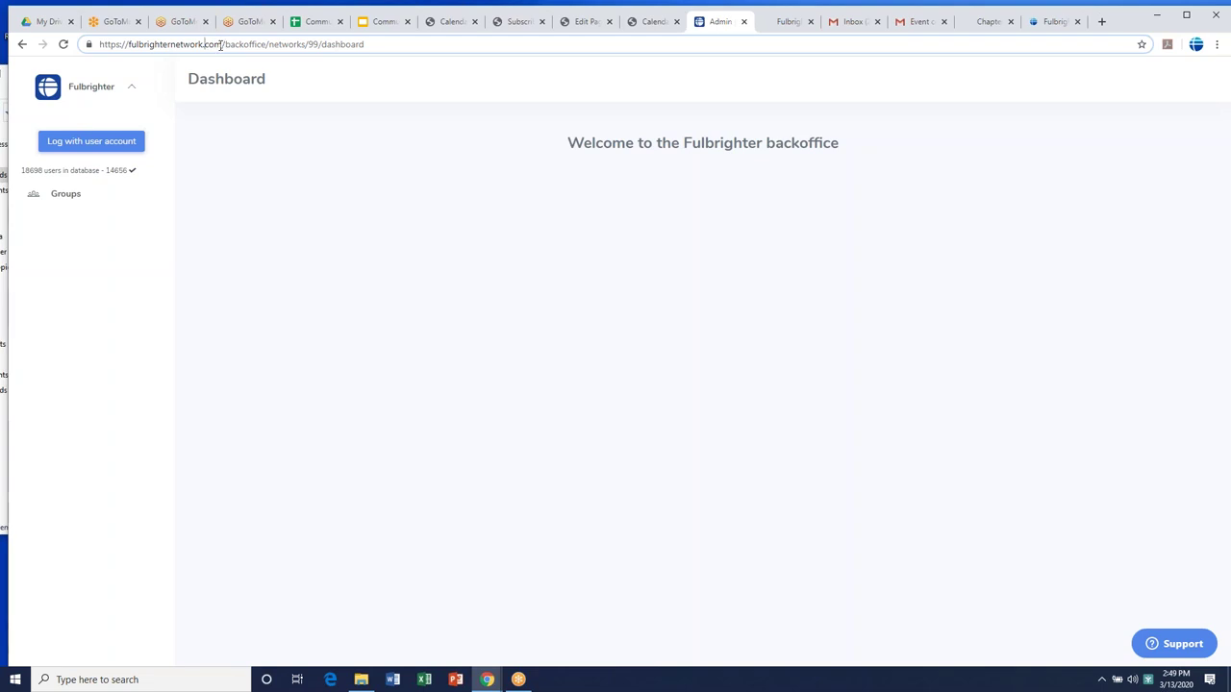
click(70, 196)
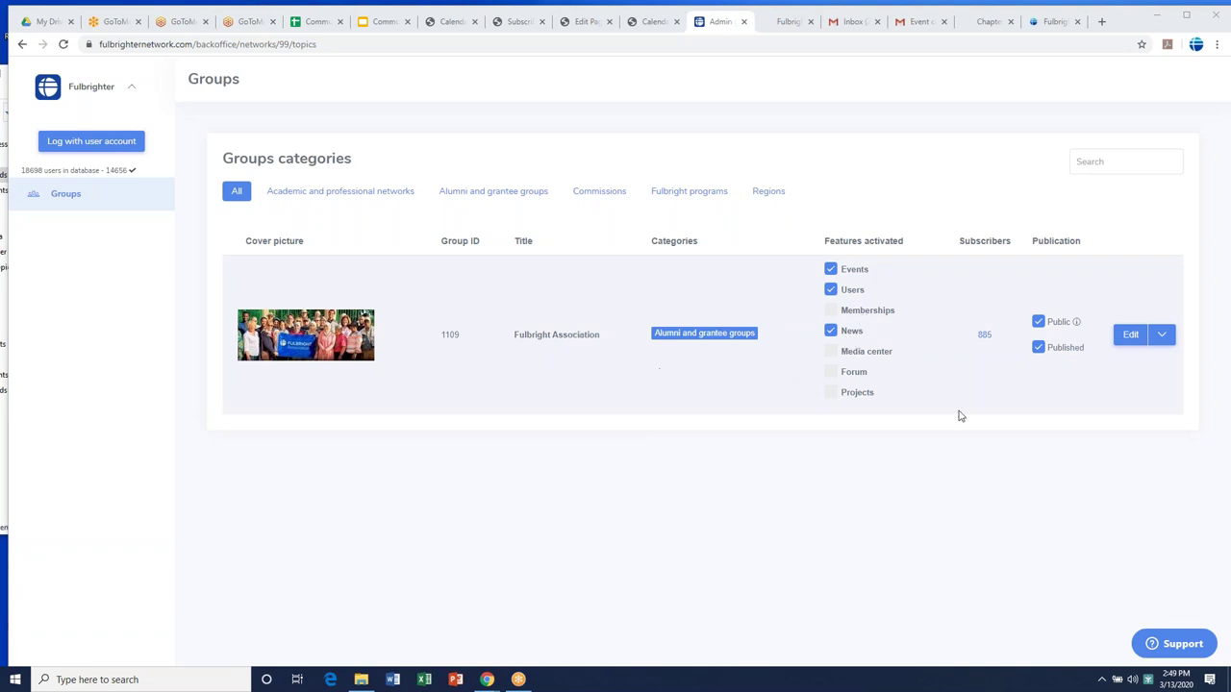
- Try to view the Fulbright Association group's subscribers, and return to the groups list through the backoffice dashboard
click(983, 339)
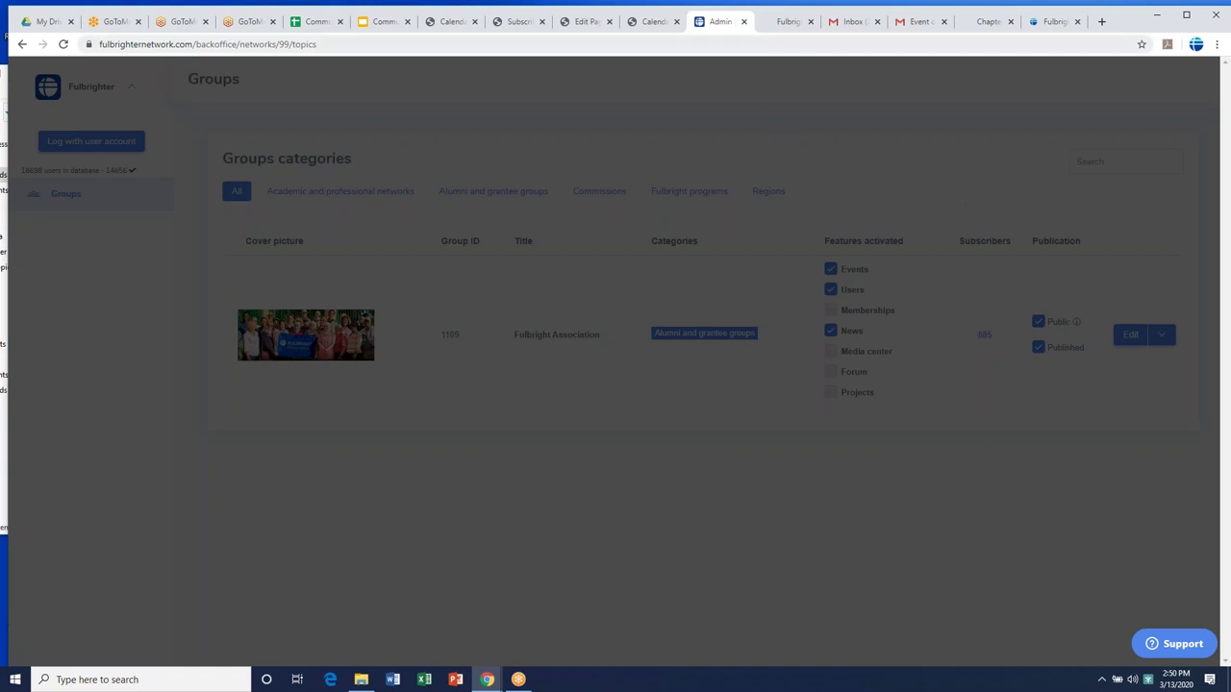
click(288, 44)
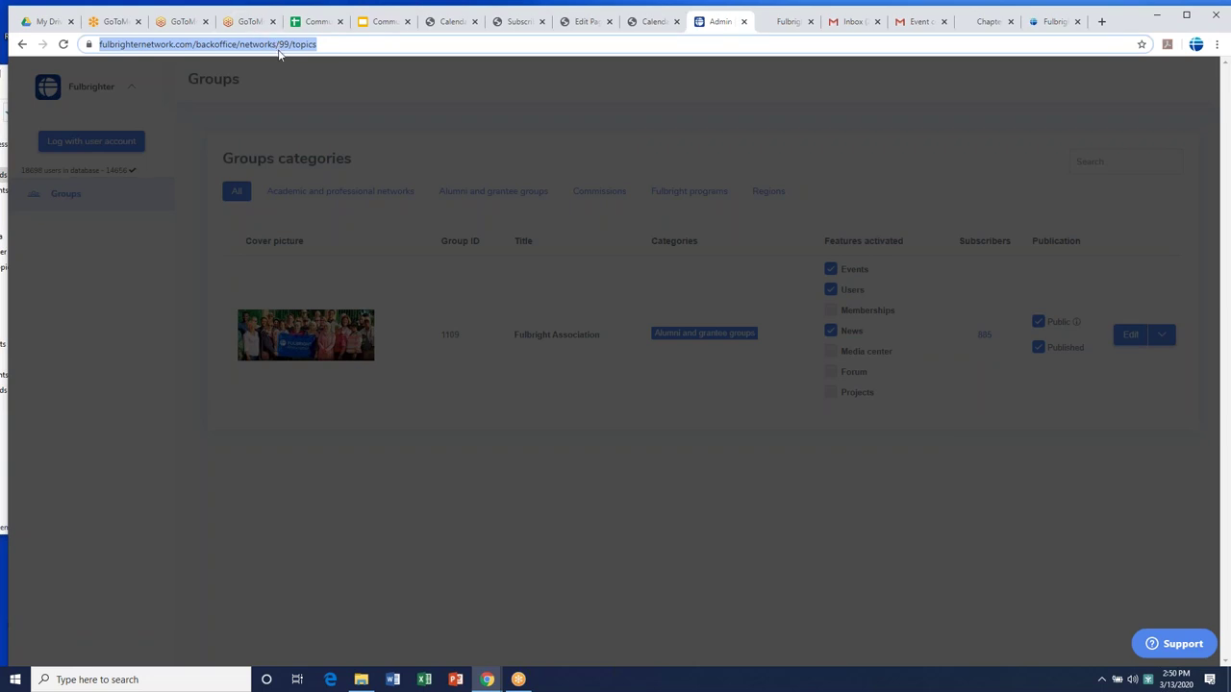
click(313, 45)
drag(338, 44, 265, 44)
key(BackSpace)
key(Return)
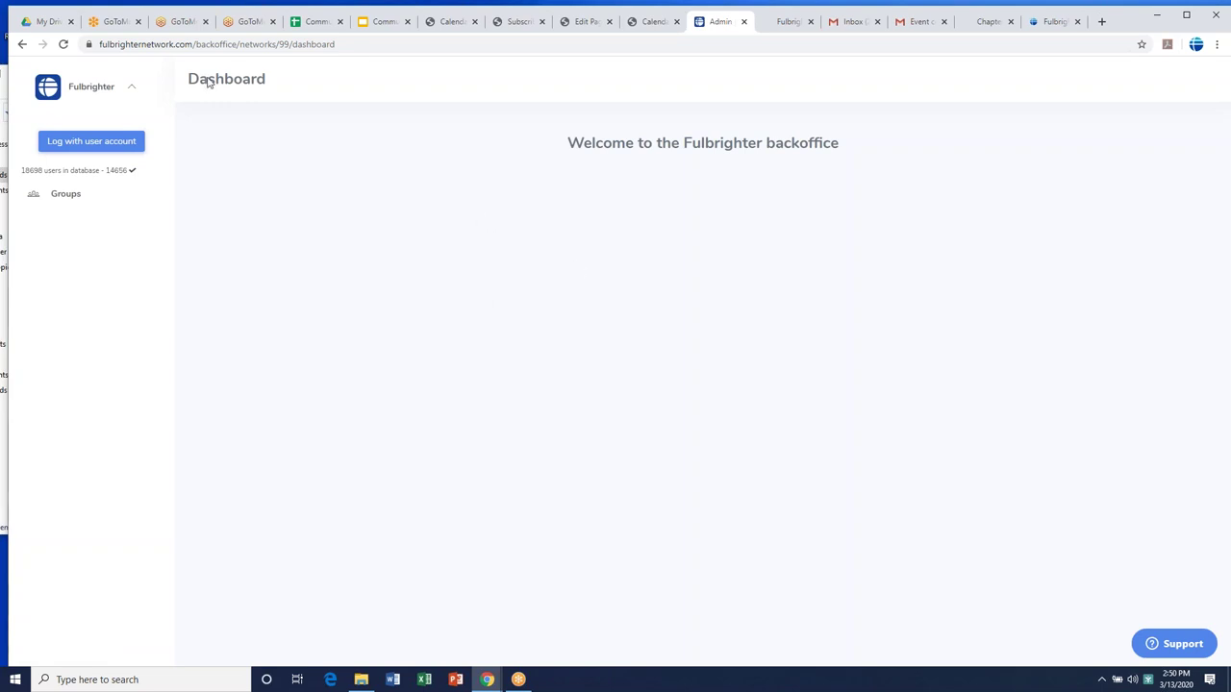
click(72, 199)
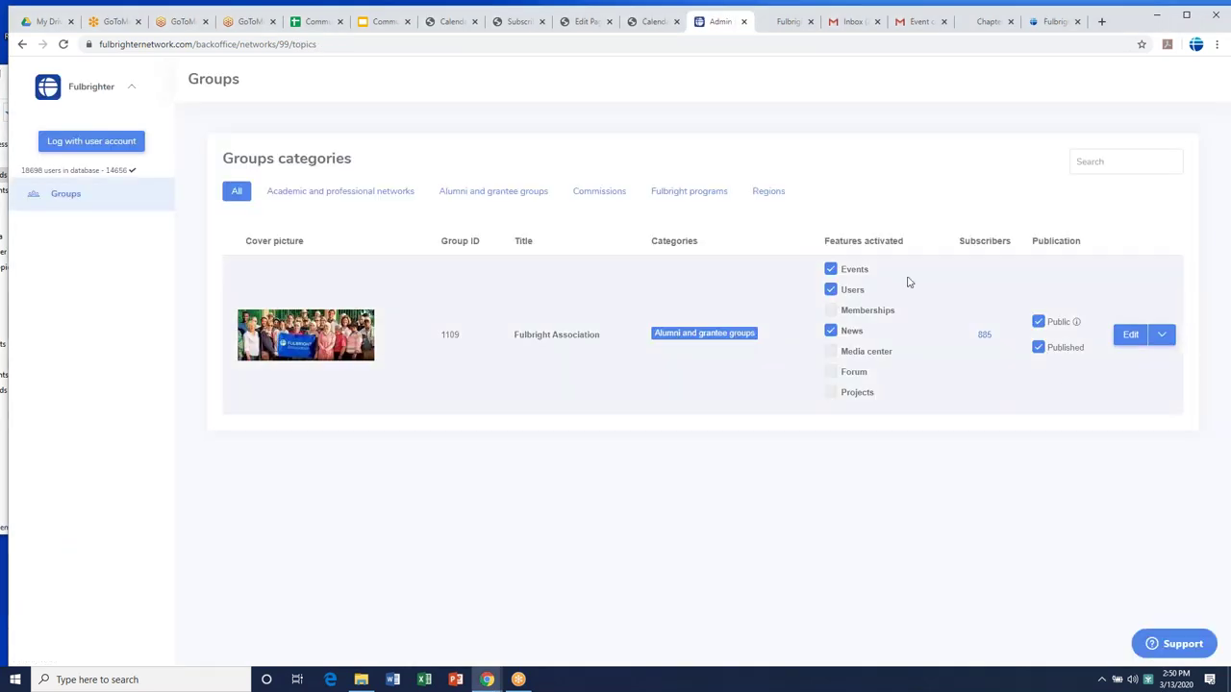
- Open the Fulbright Association group for editing, view its members list, and highlight the first member's Fulbright Association cluster
click(1133, 336)
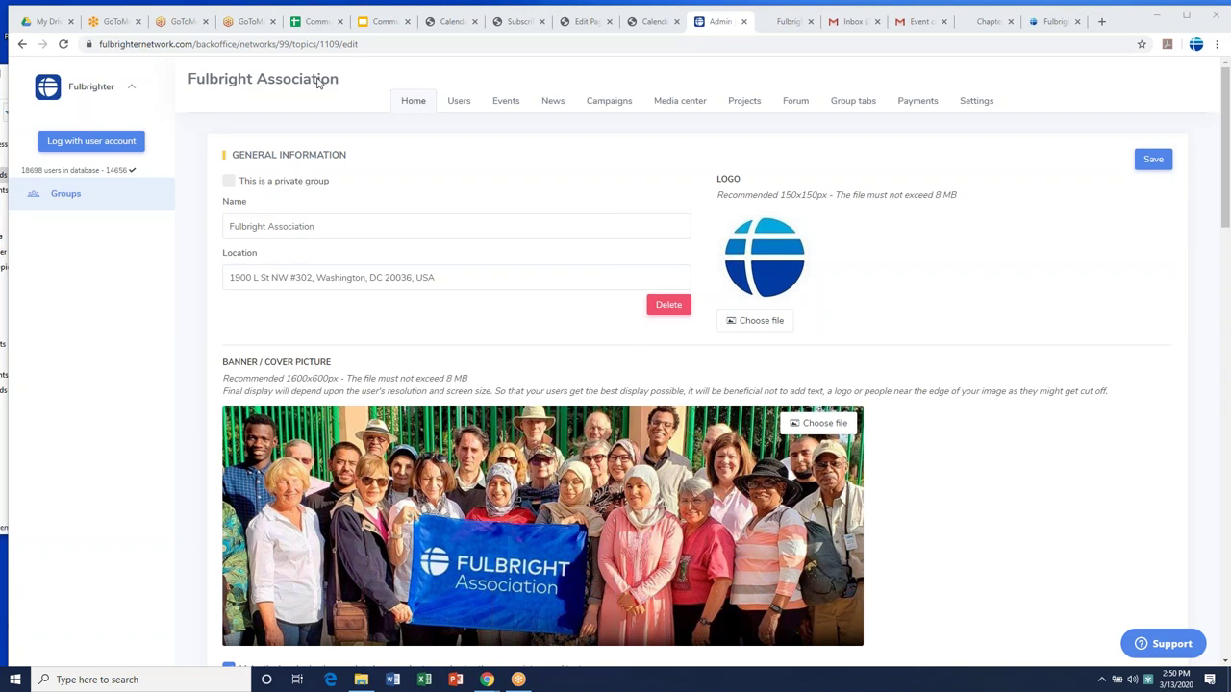
click(460, 102)
click(459, 100)
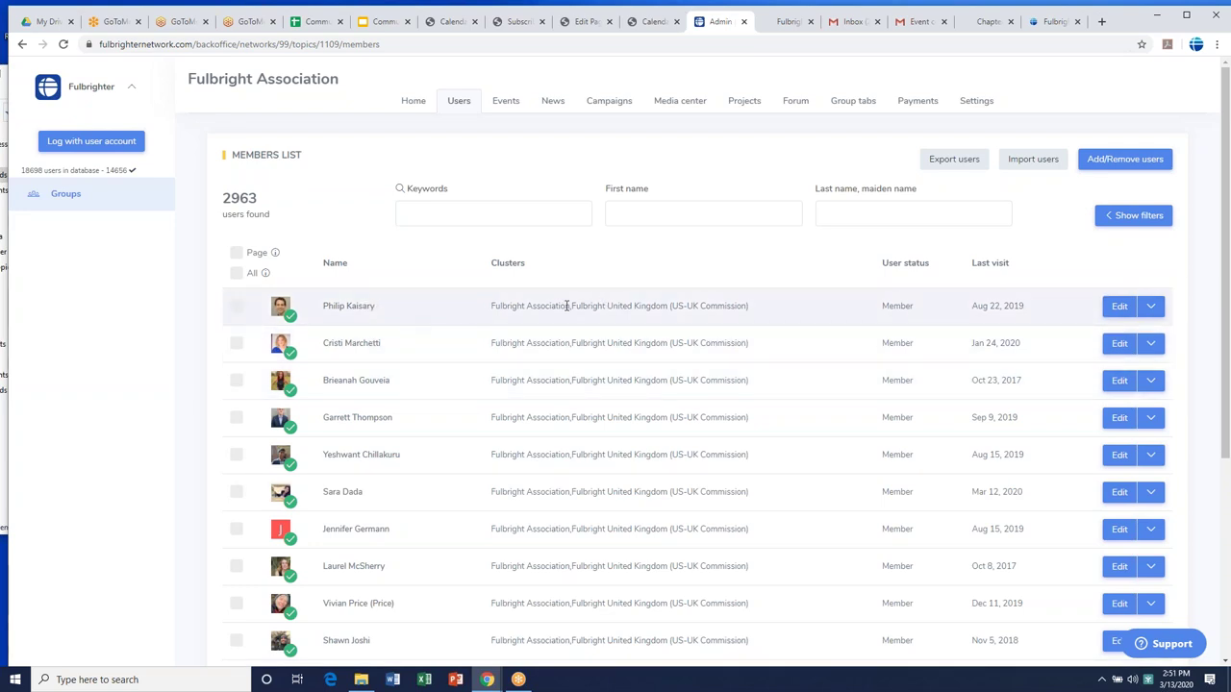
drag(571, 304, 481, 307)
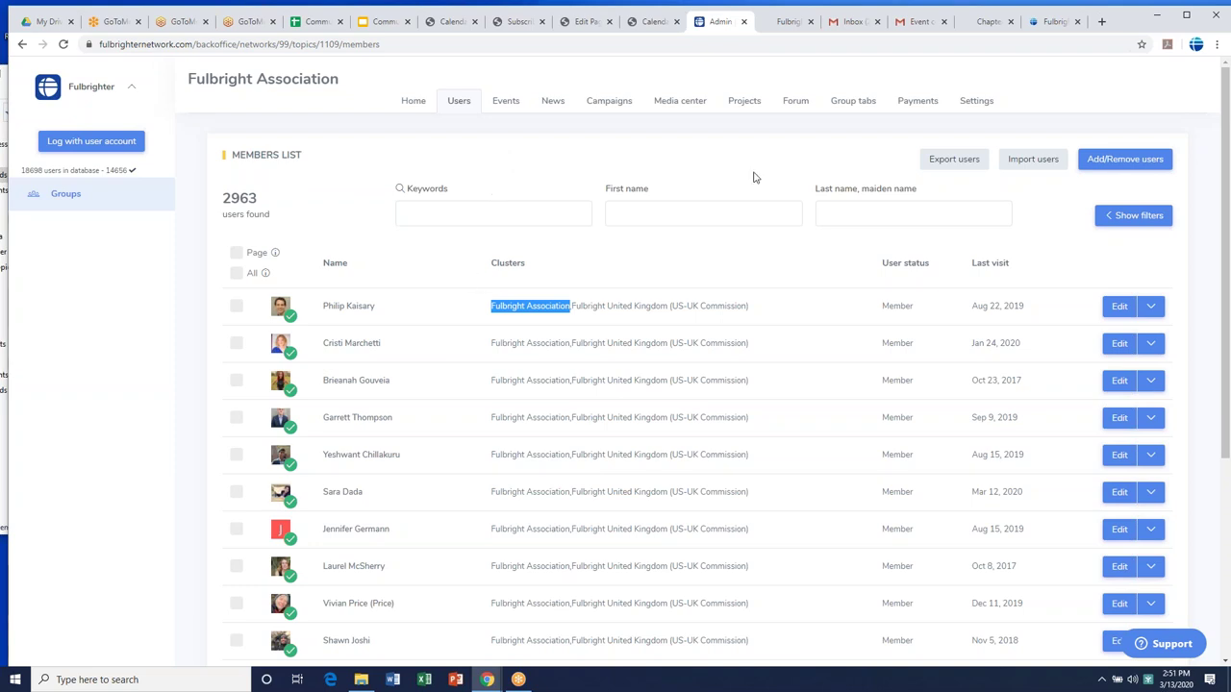
- View the Fulbright Association group's events list and open the postponed 43rd Annual Conference event's edit page
click(505, 104)
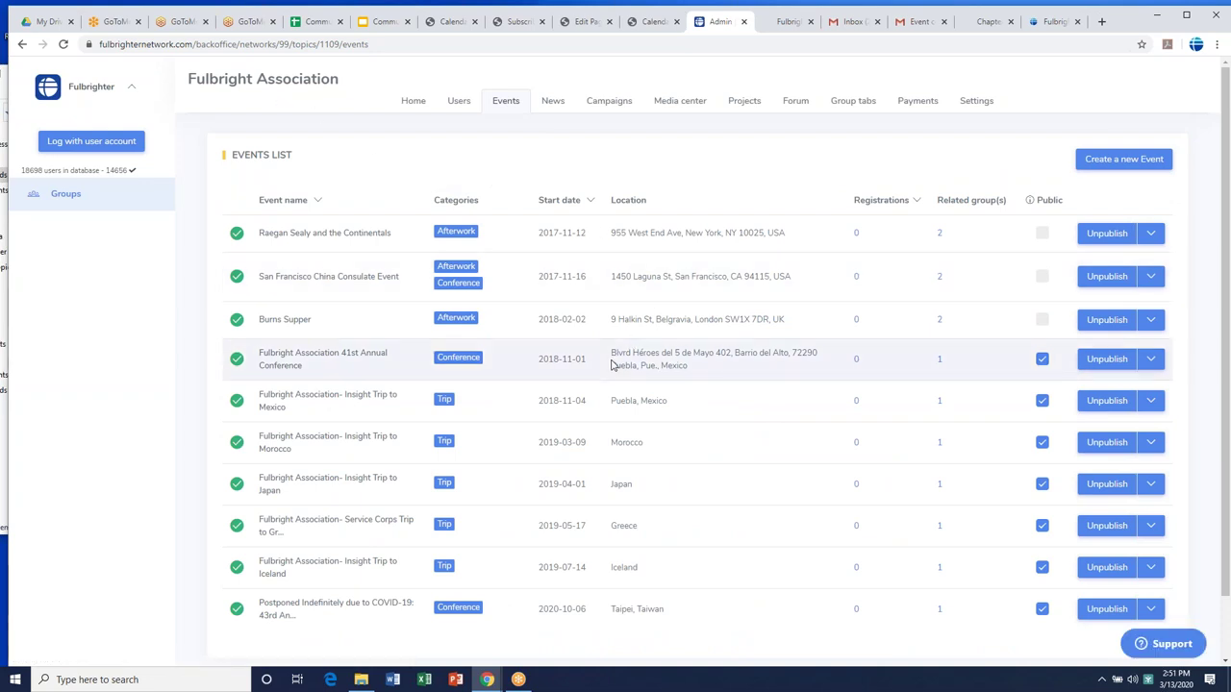
scroll(596, 361, down, 2)
scroll(611, 366, up, 1)
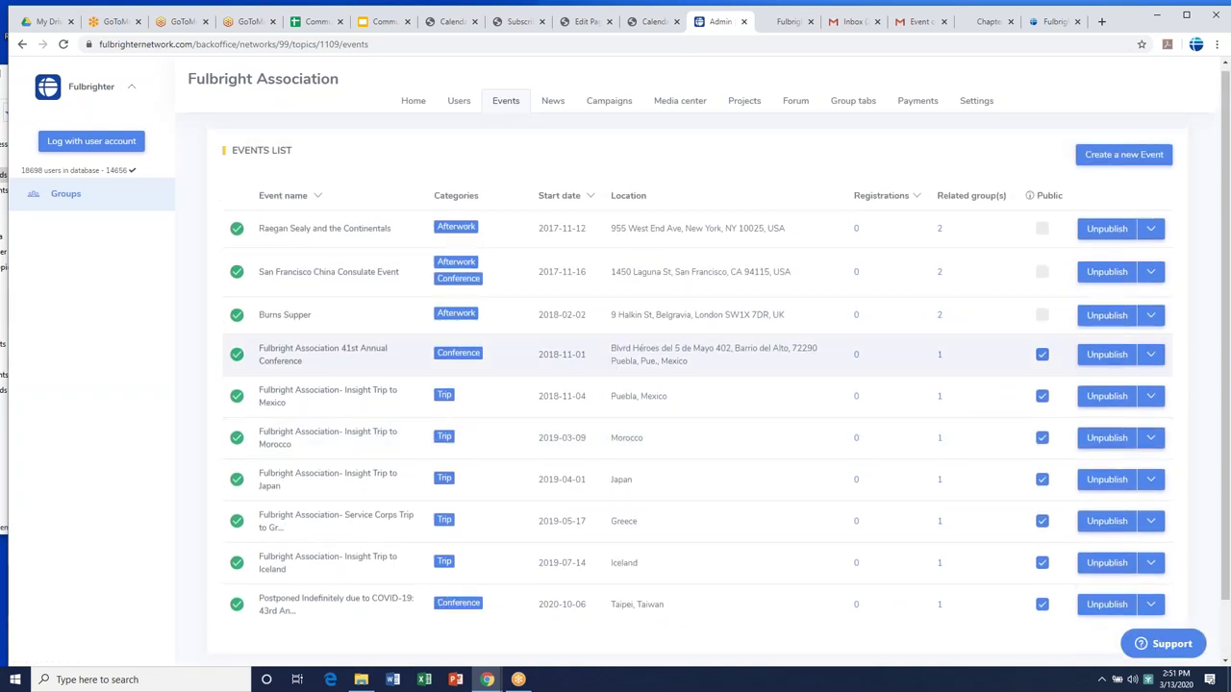
click(366, 601)
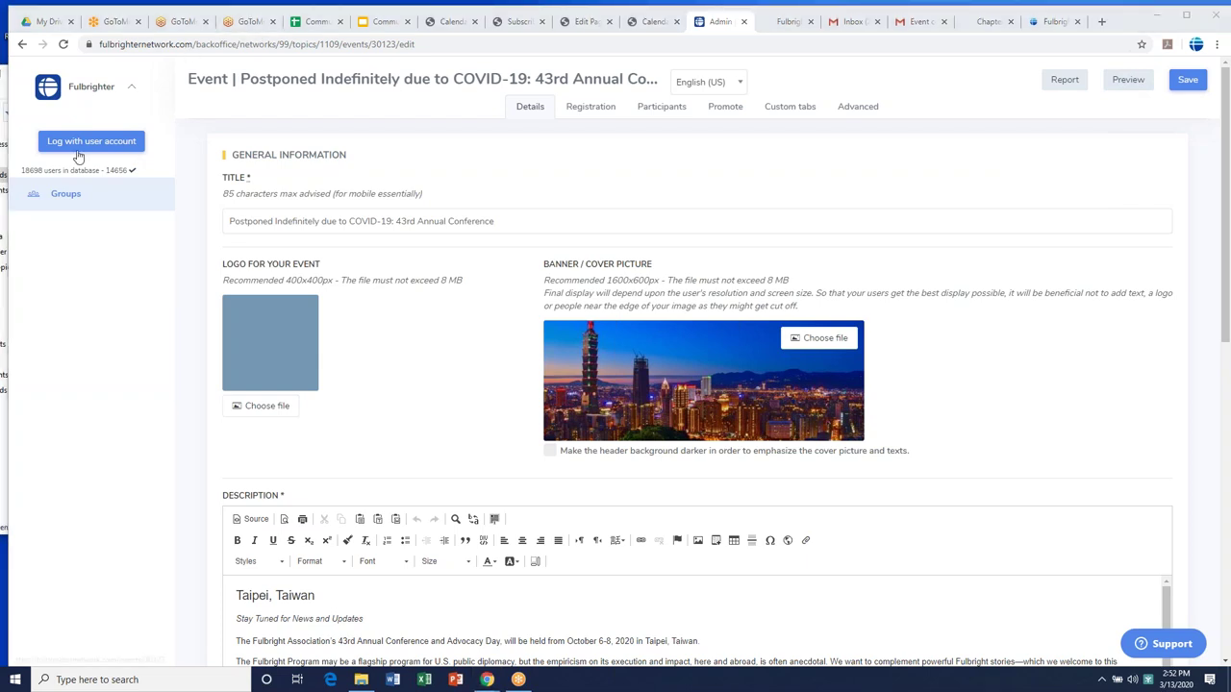
- Leave the backoffice and load the Fulbrighter home page at fulbrighternetwork.com
click(288, 45)
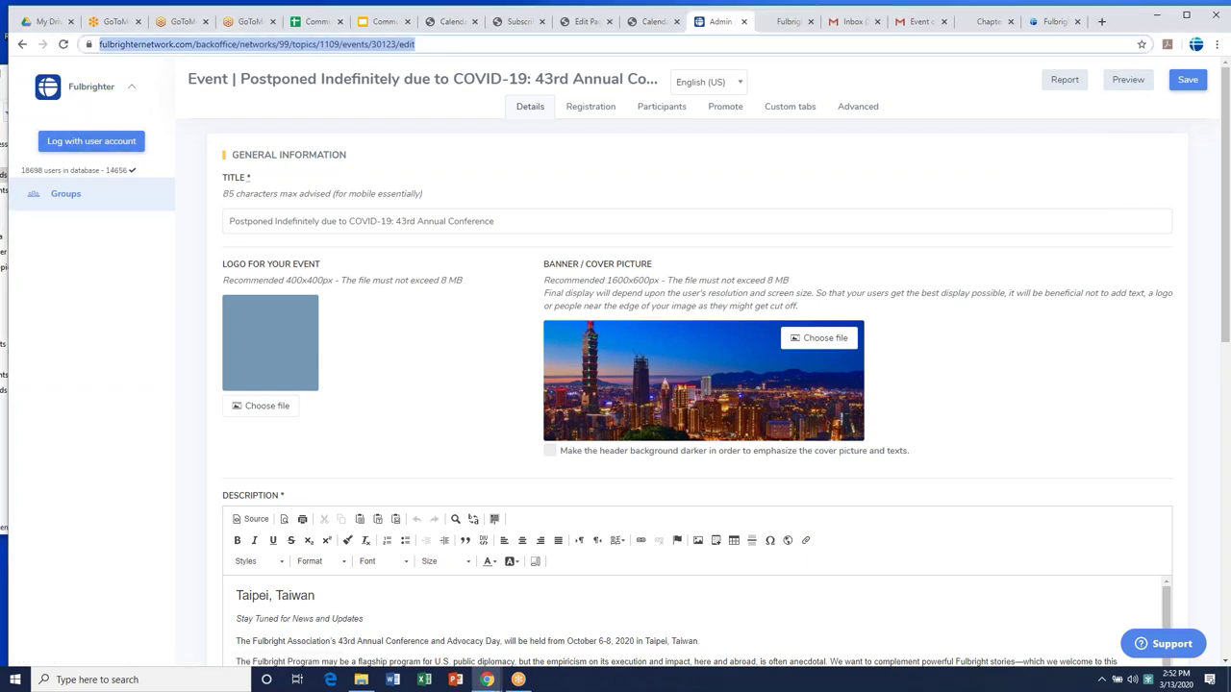
text(fulbright)
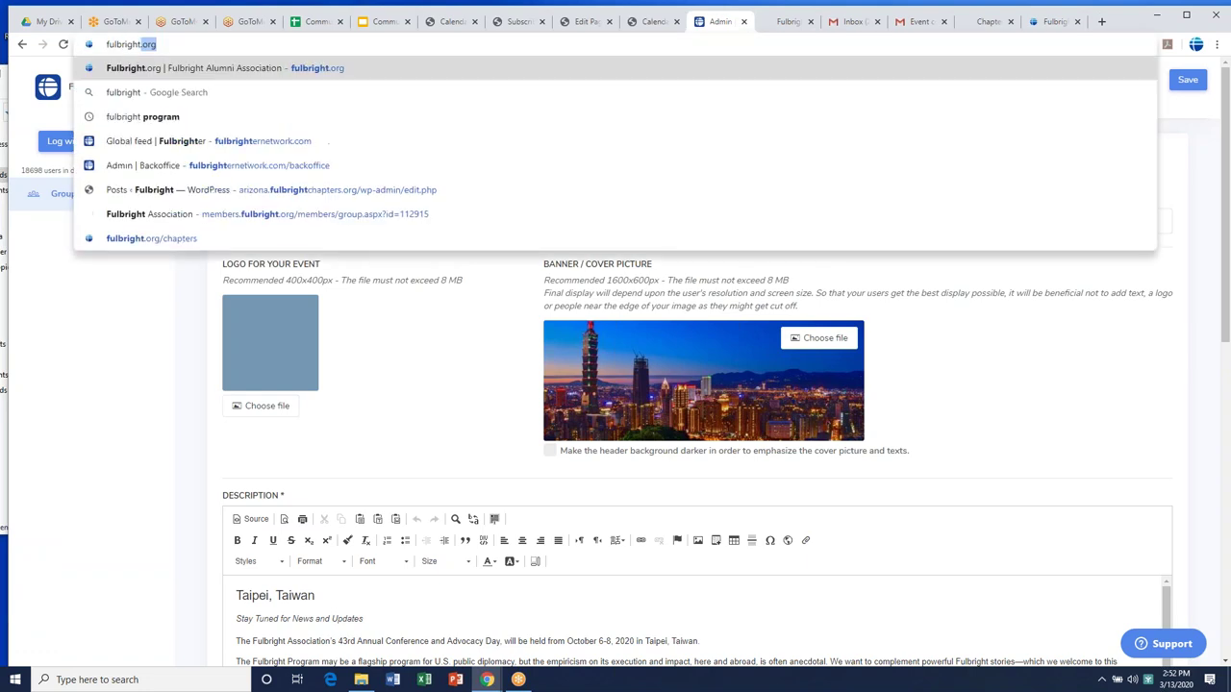
text(networke)
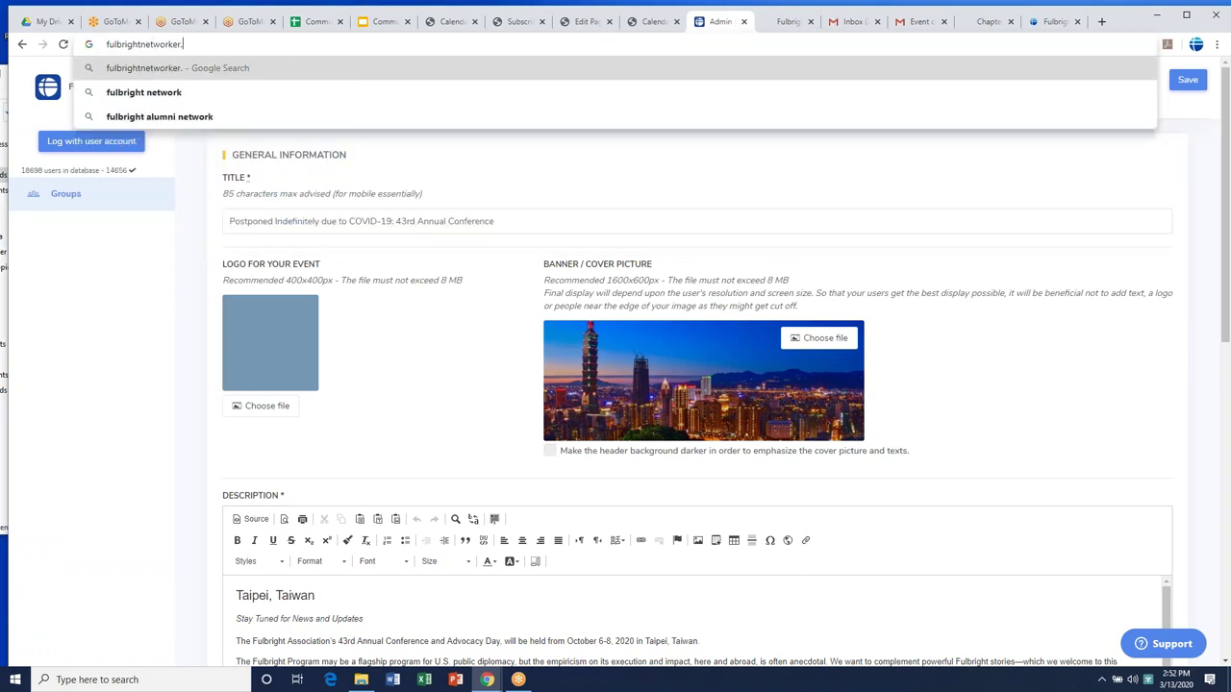
key(BackSpace)
key(BackSpace)
key(BackSpace)
key(BackSpace)
key(BackSpace)
key(BackSpace)
text(ternet)
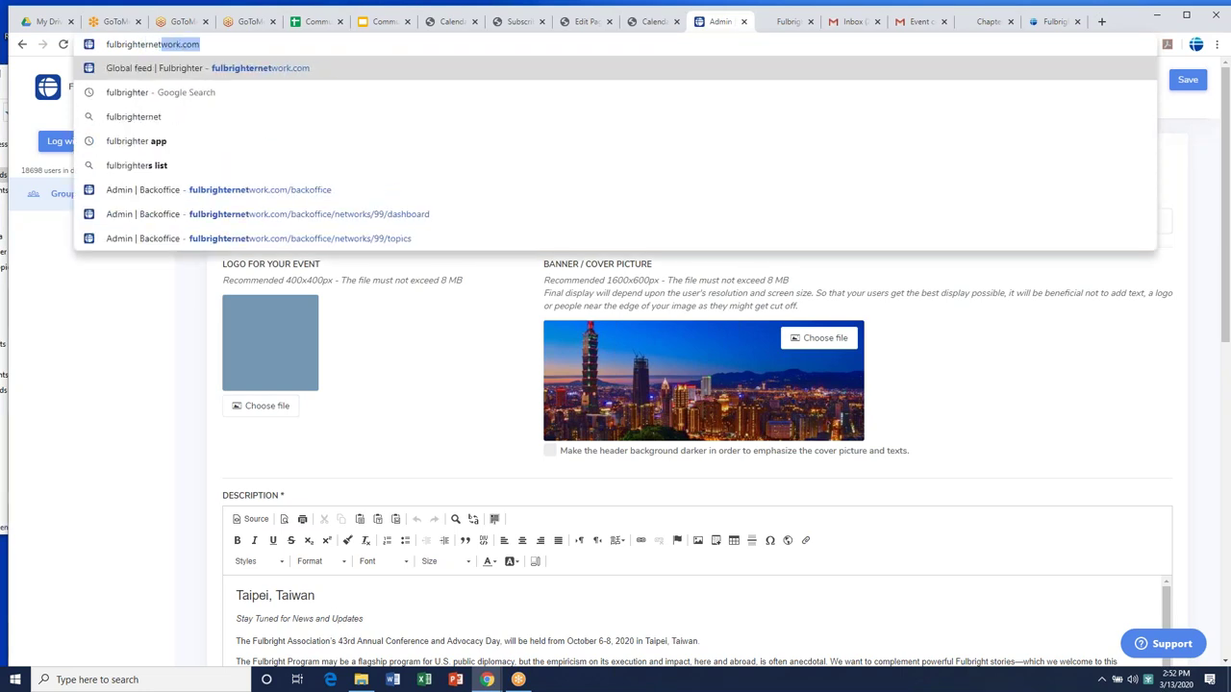
key(Down)
key(Down)
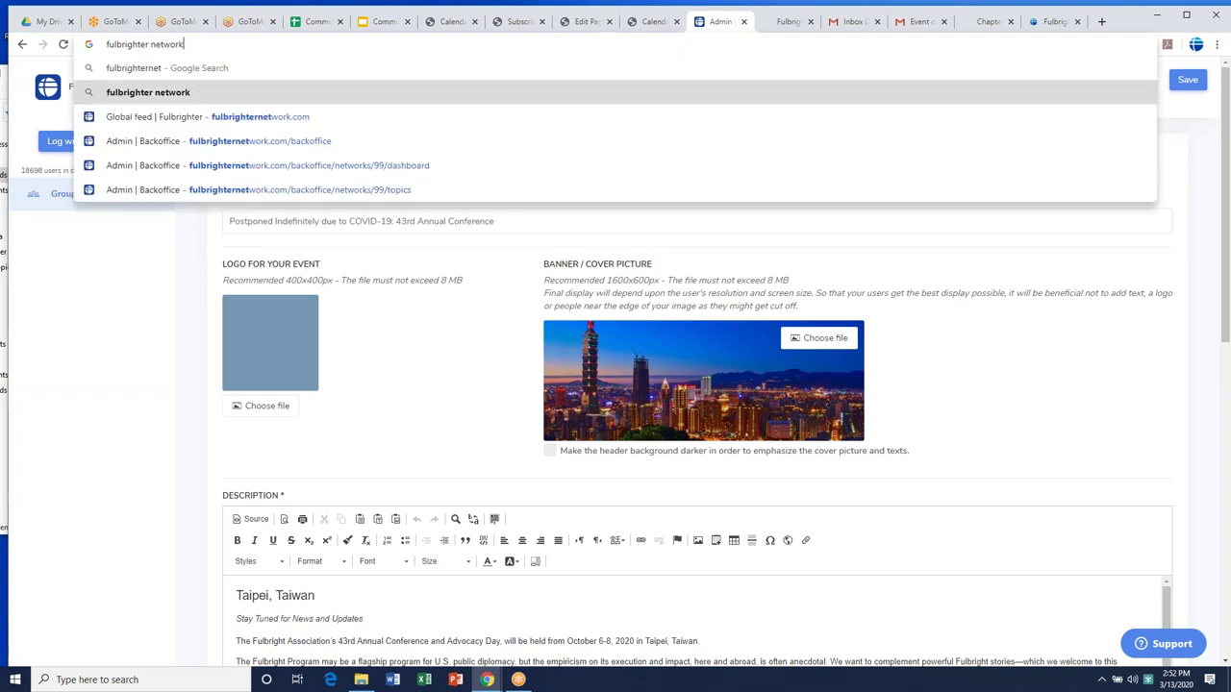
key(Return)
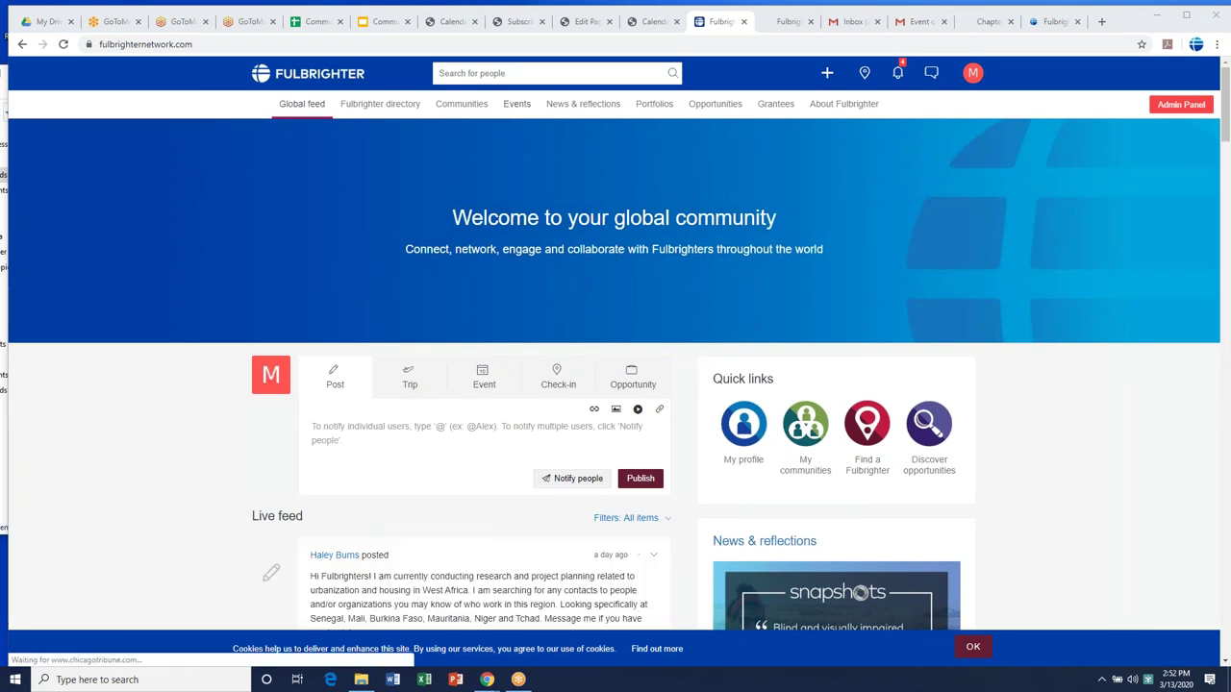
- Show the Fulbrighter events map, expand the central United States cluster, and preview the Jambalaya Writers Conference before closing its card
click(517, 104)
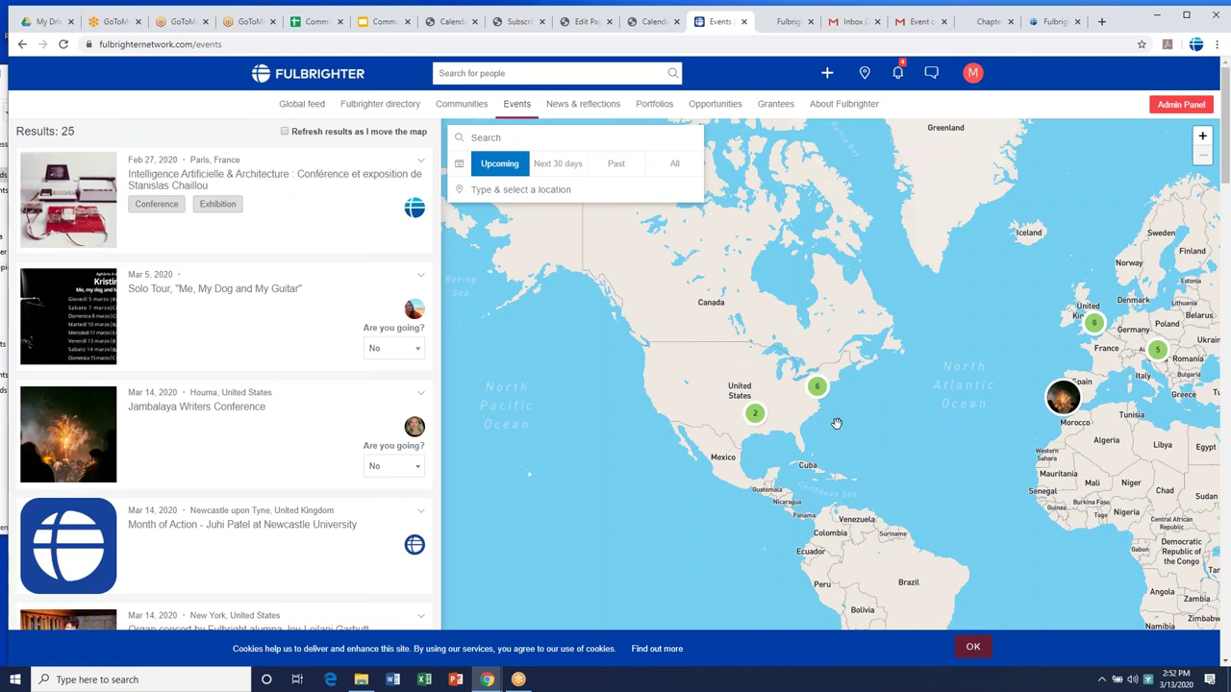
click(756, 415)
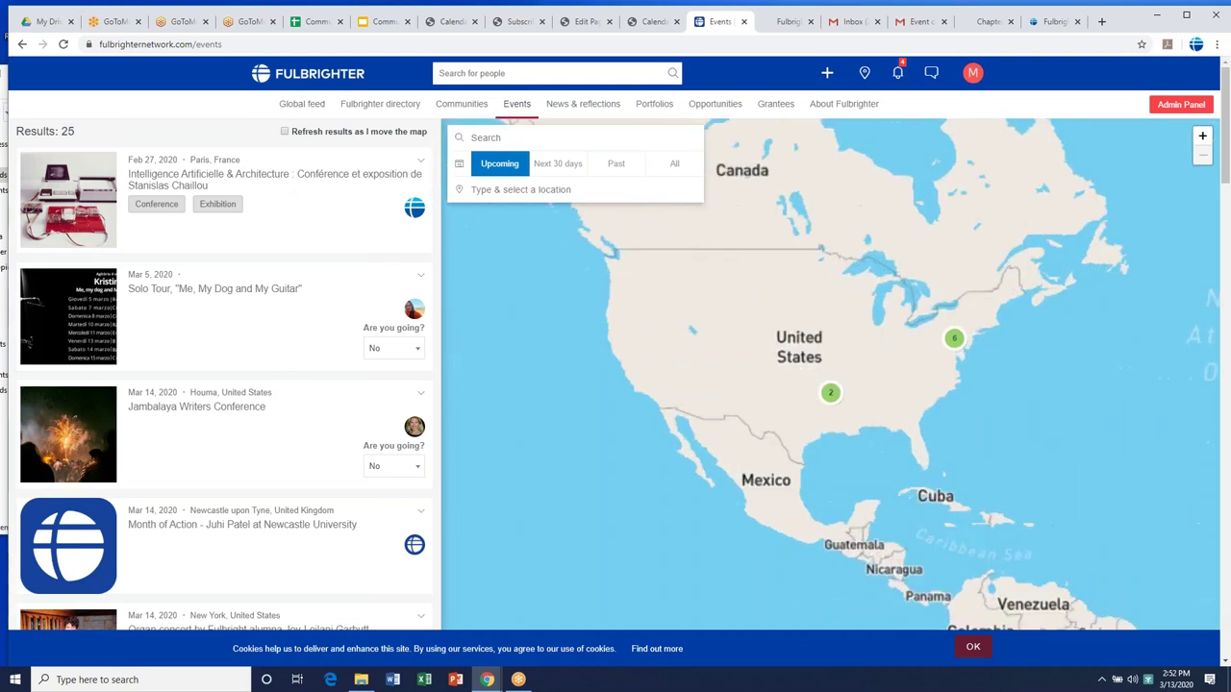
click(853, 439)
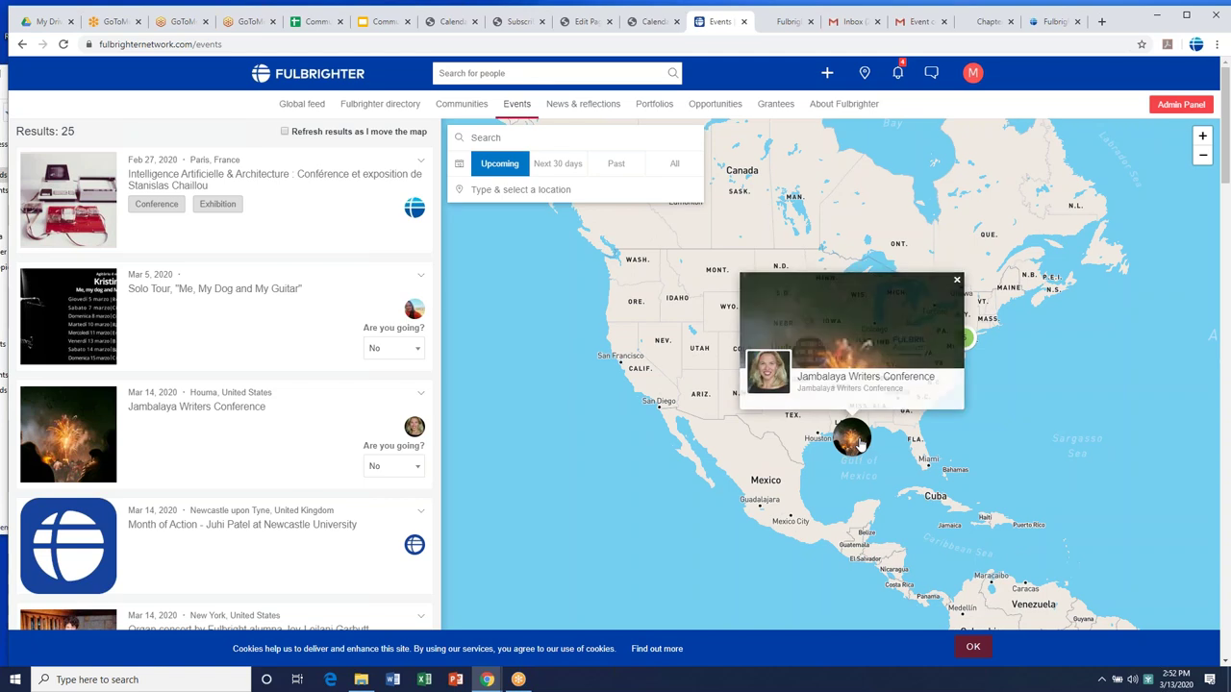
click(957, 281)
- Open the Flint Hills History Conference from the map, review its full event details, and close them
click(812, 360)
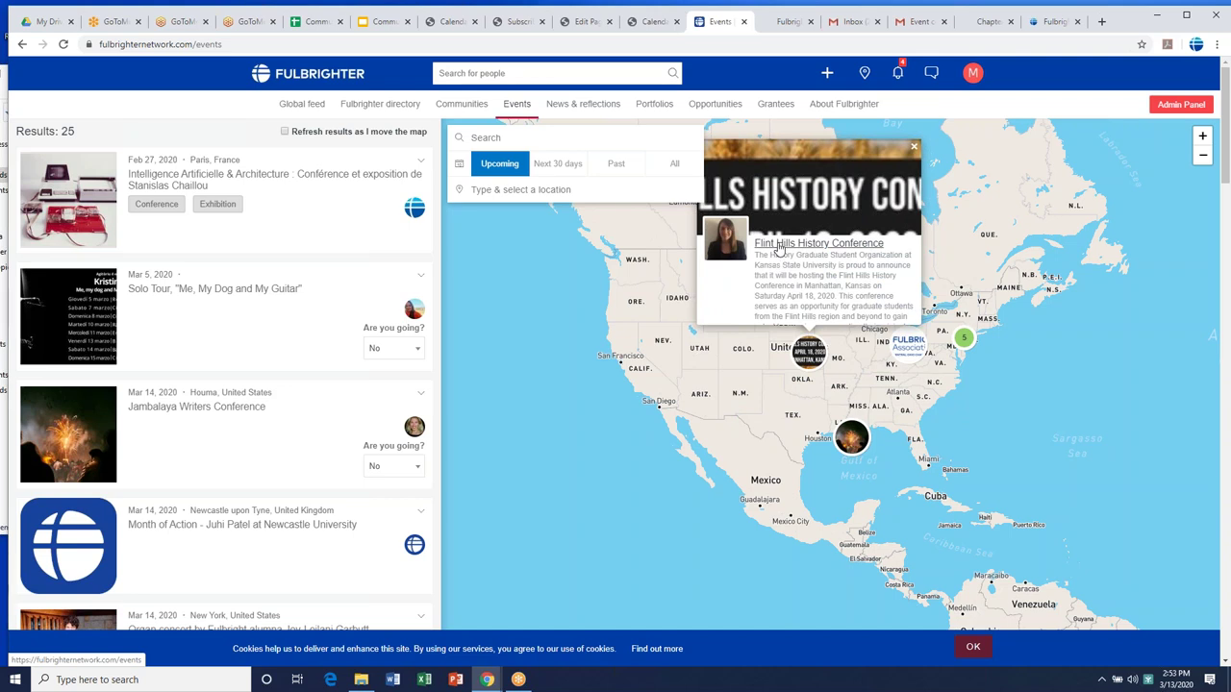
click(780, 247)
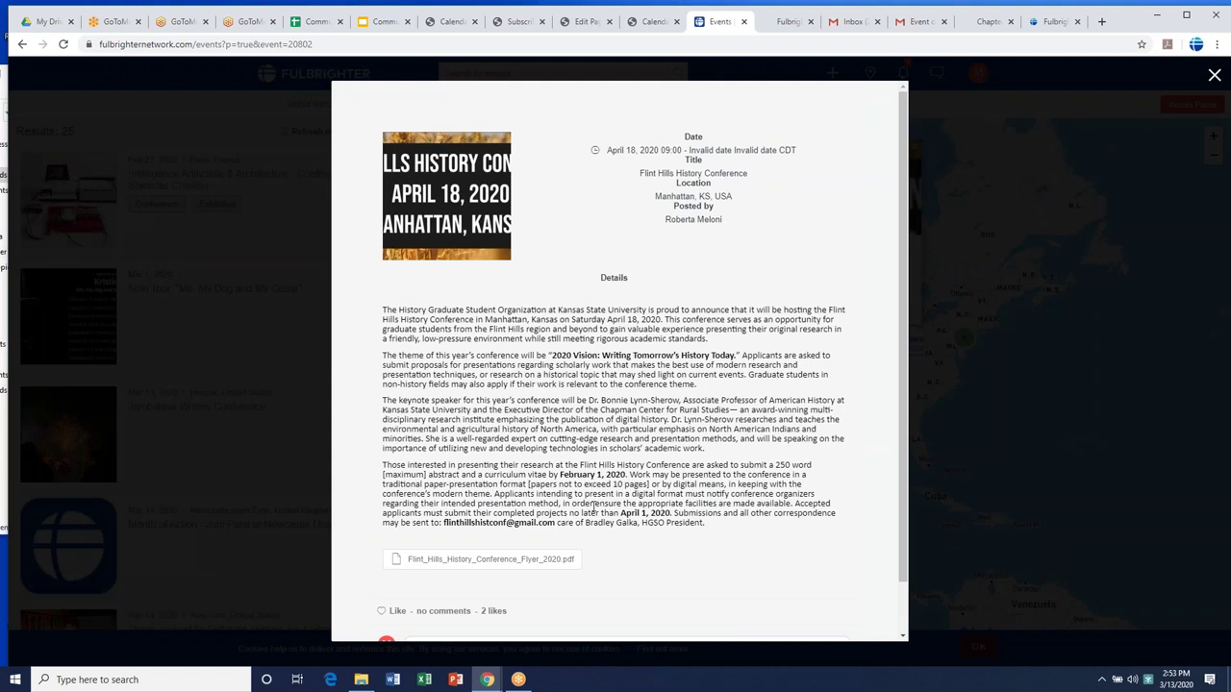
scroll(593, 507, down, 1)
scroll(593, 507, up, 1)
click(935, 372)
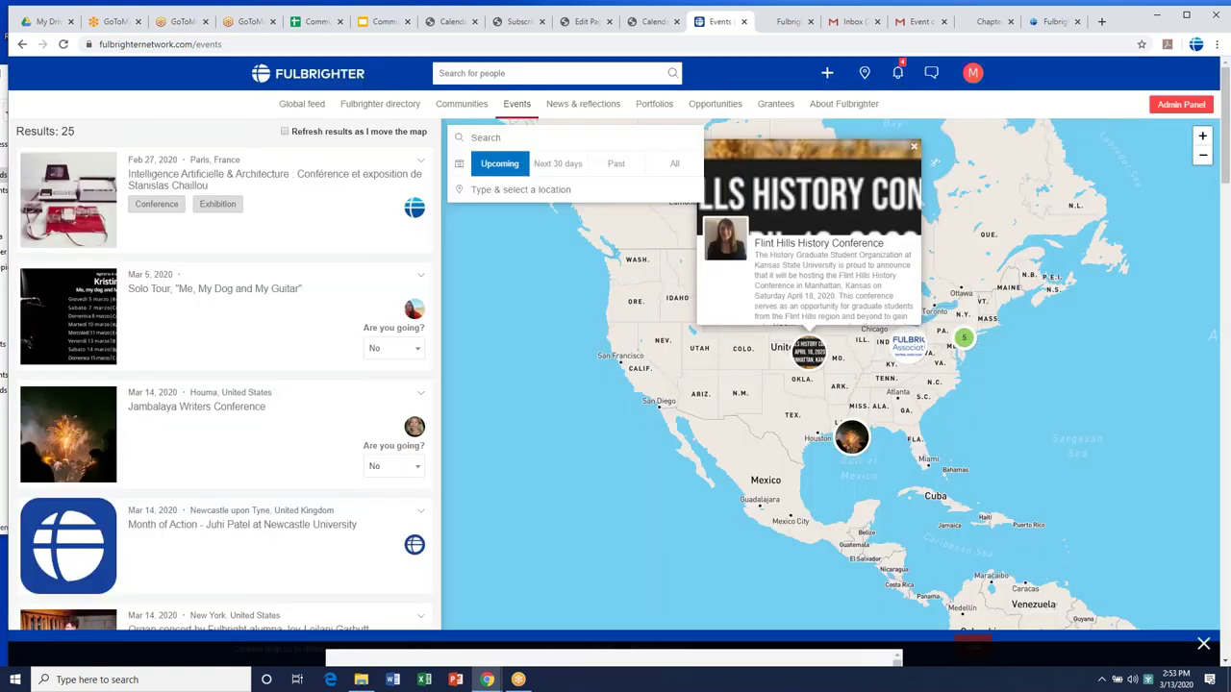
- Review the details of the Ohio Dominican and Fulbright Association forum event, and close both the details and its map card
mouse_move(909, 358)
click(904, 373)
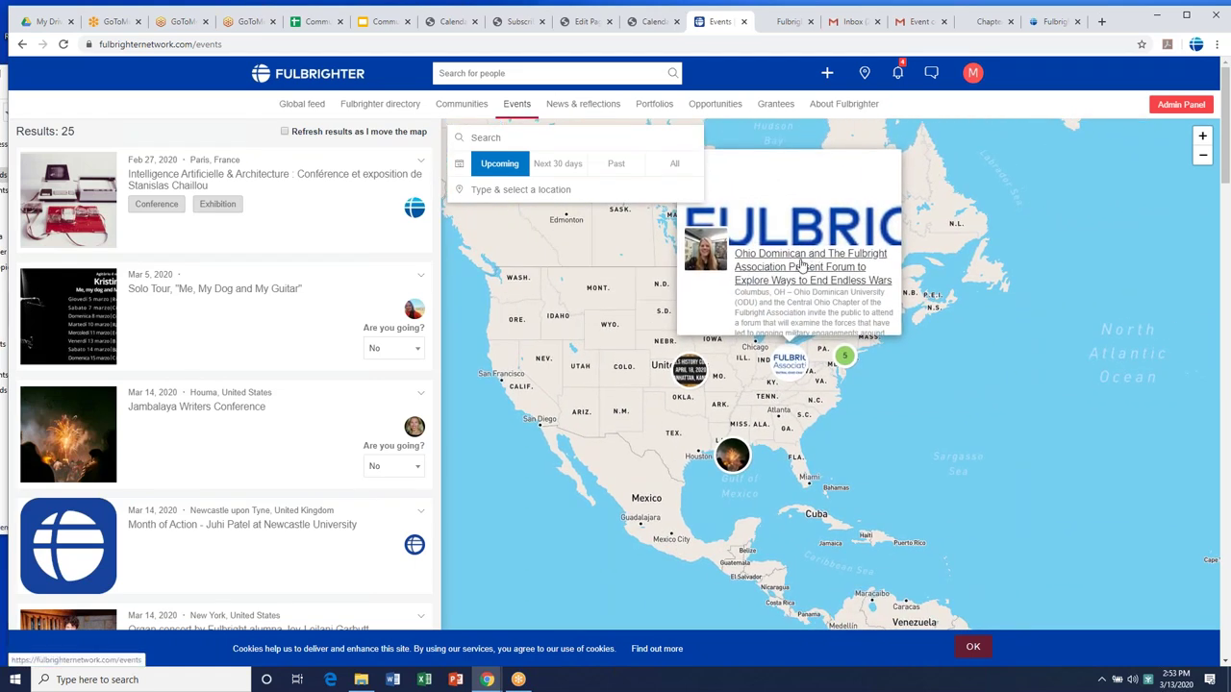
click(802, 264)
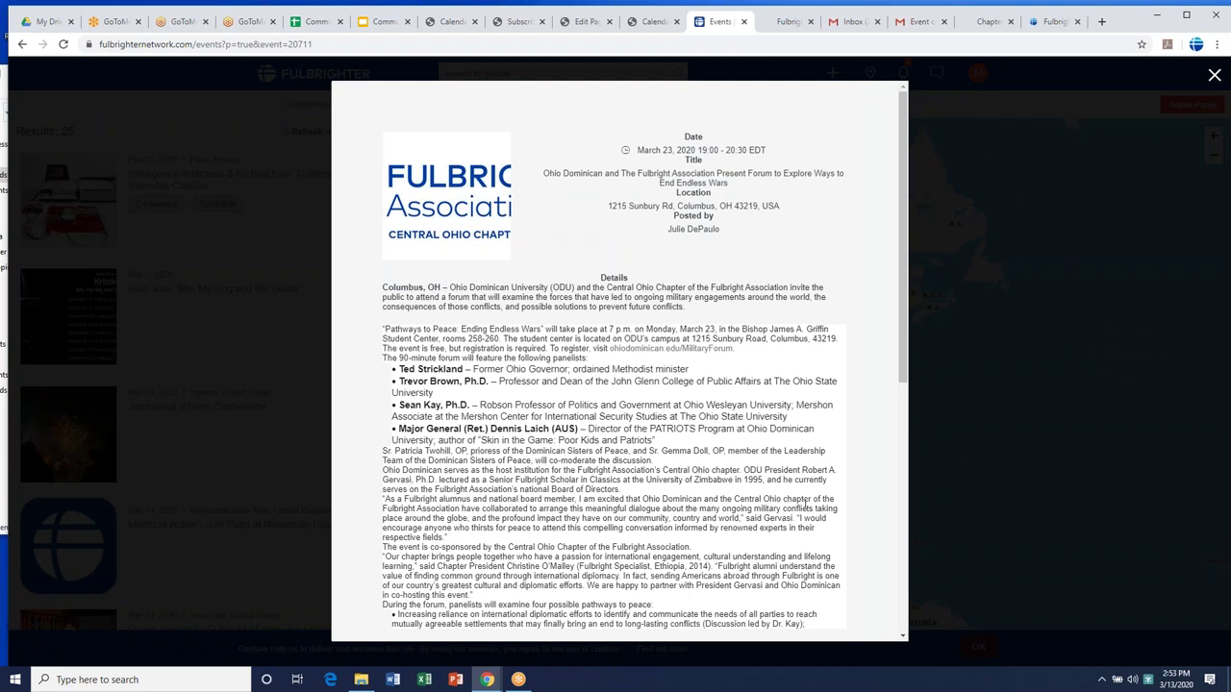
scroll(803, 506, down, 1)
scroll(803, 506, up, 1)
click(928, 422)
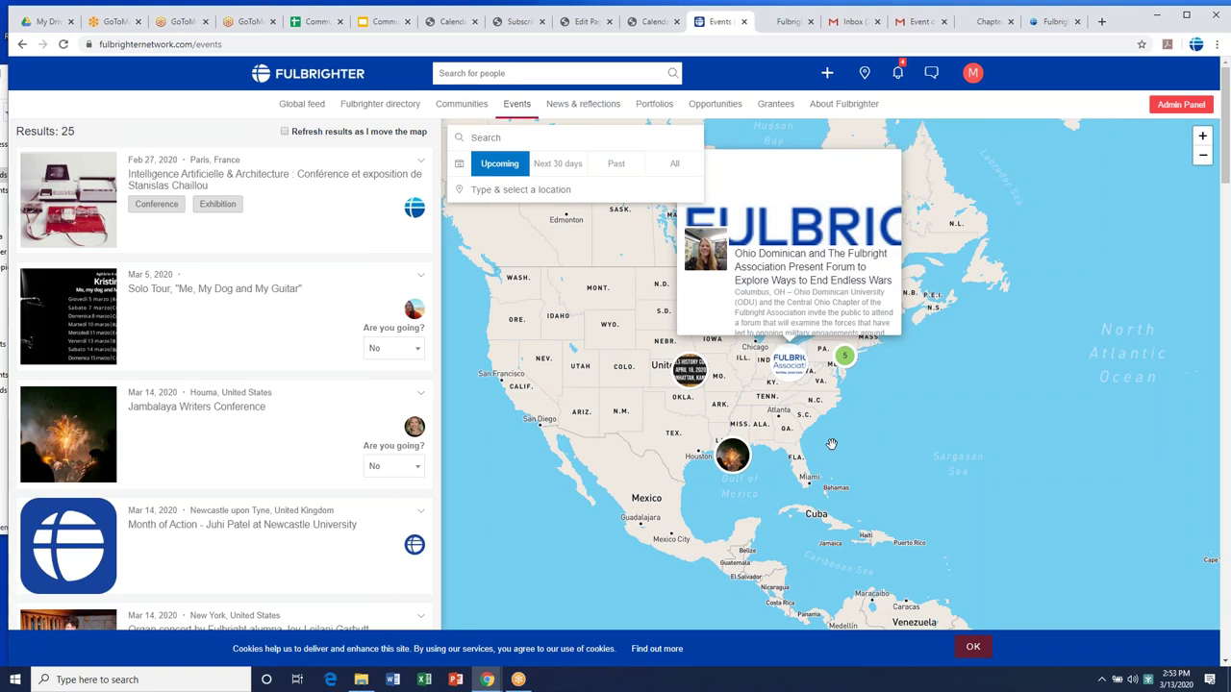
click(832, 443)
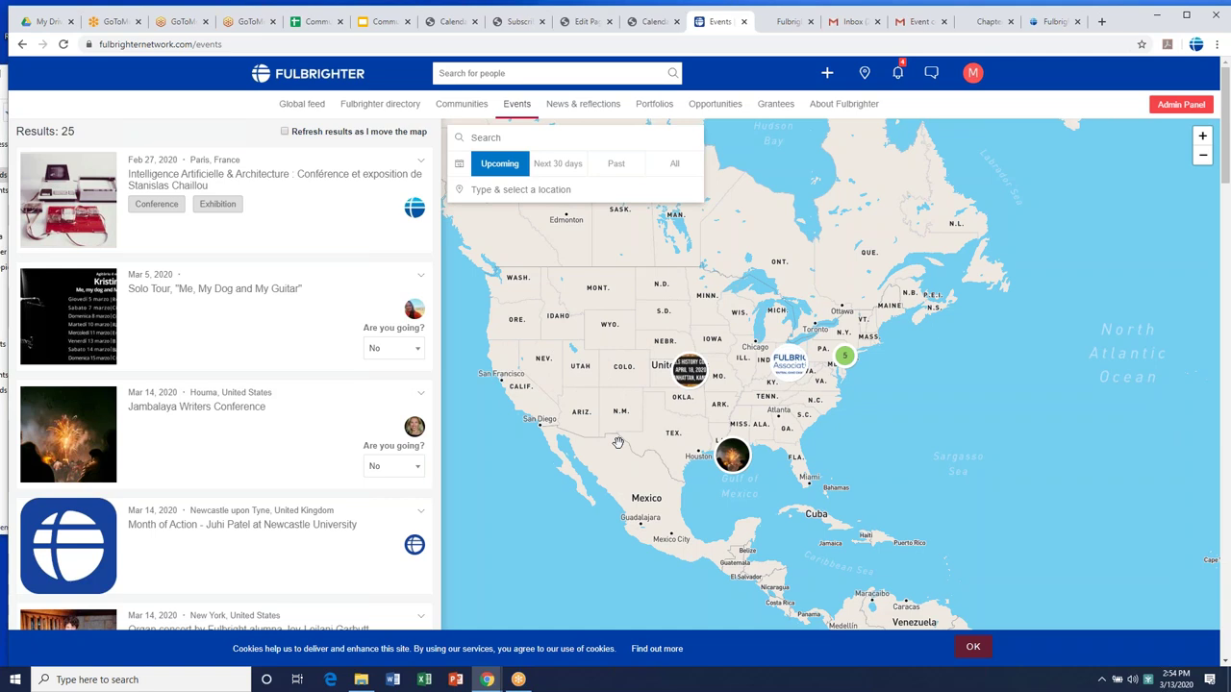
- Switch to the Communications Webinar presentation in Google Slides, present it full screen, and advance to the Recap slide
click(385, 21)
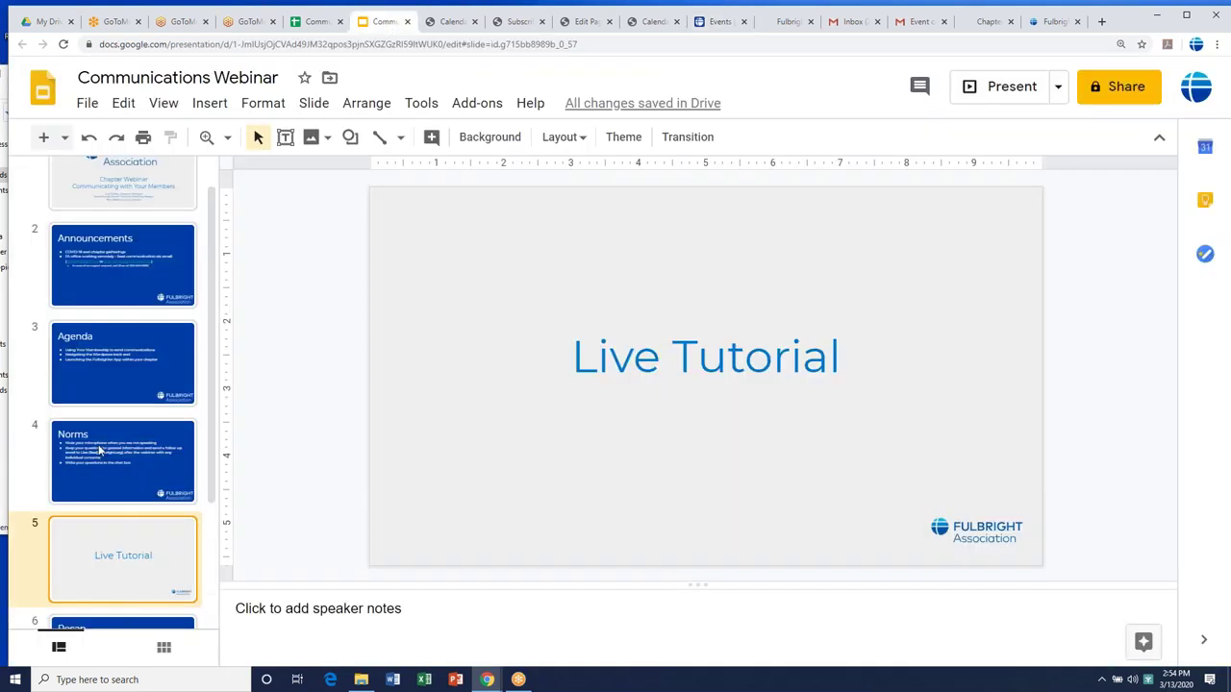
click(163, 103)
click(183, 135)
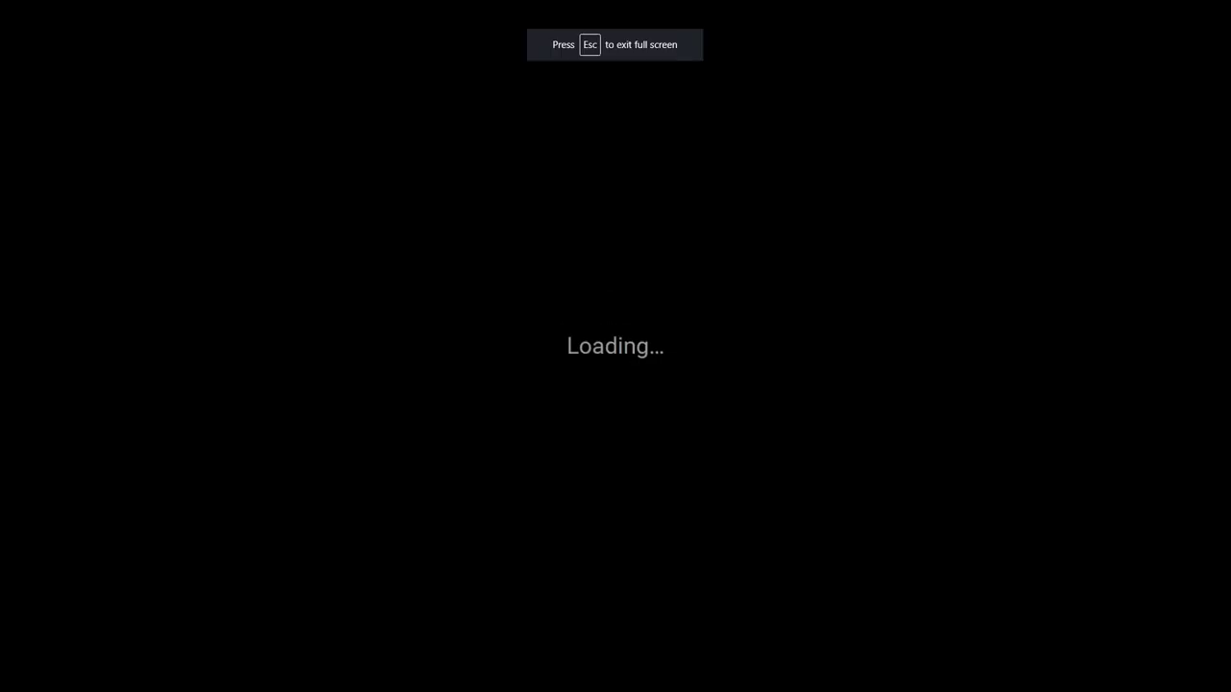
key(Right)
key(Right)
key(Right)
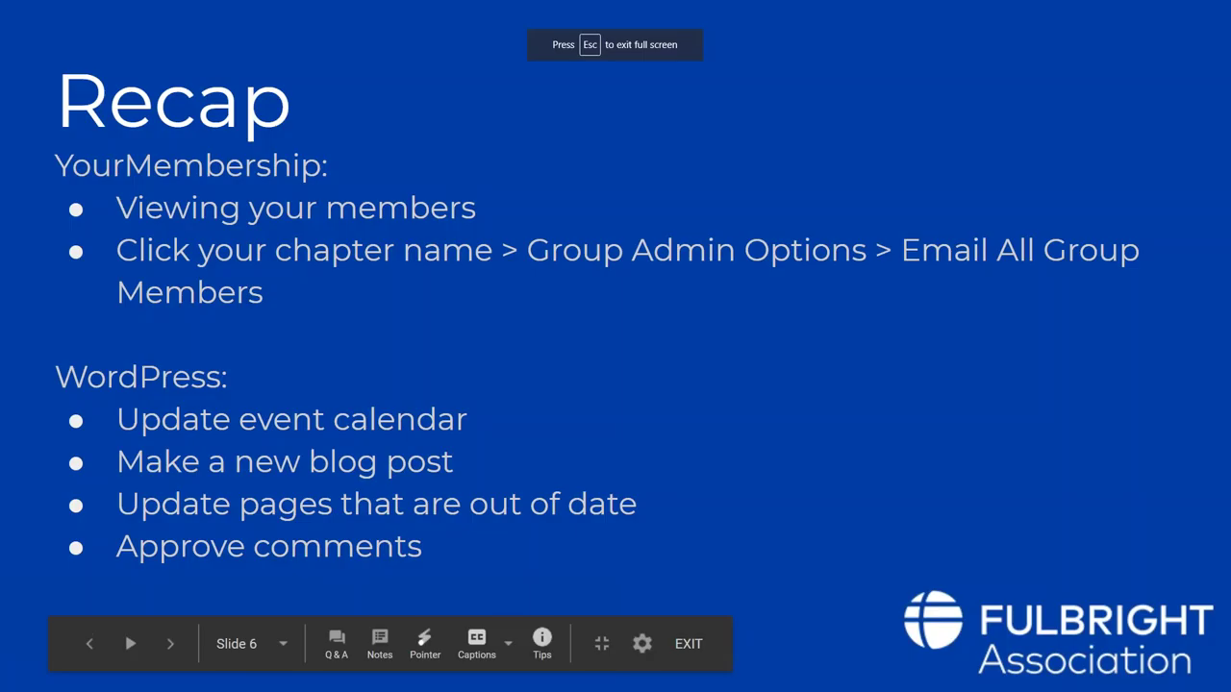